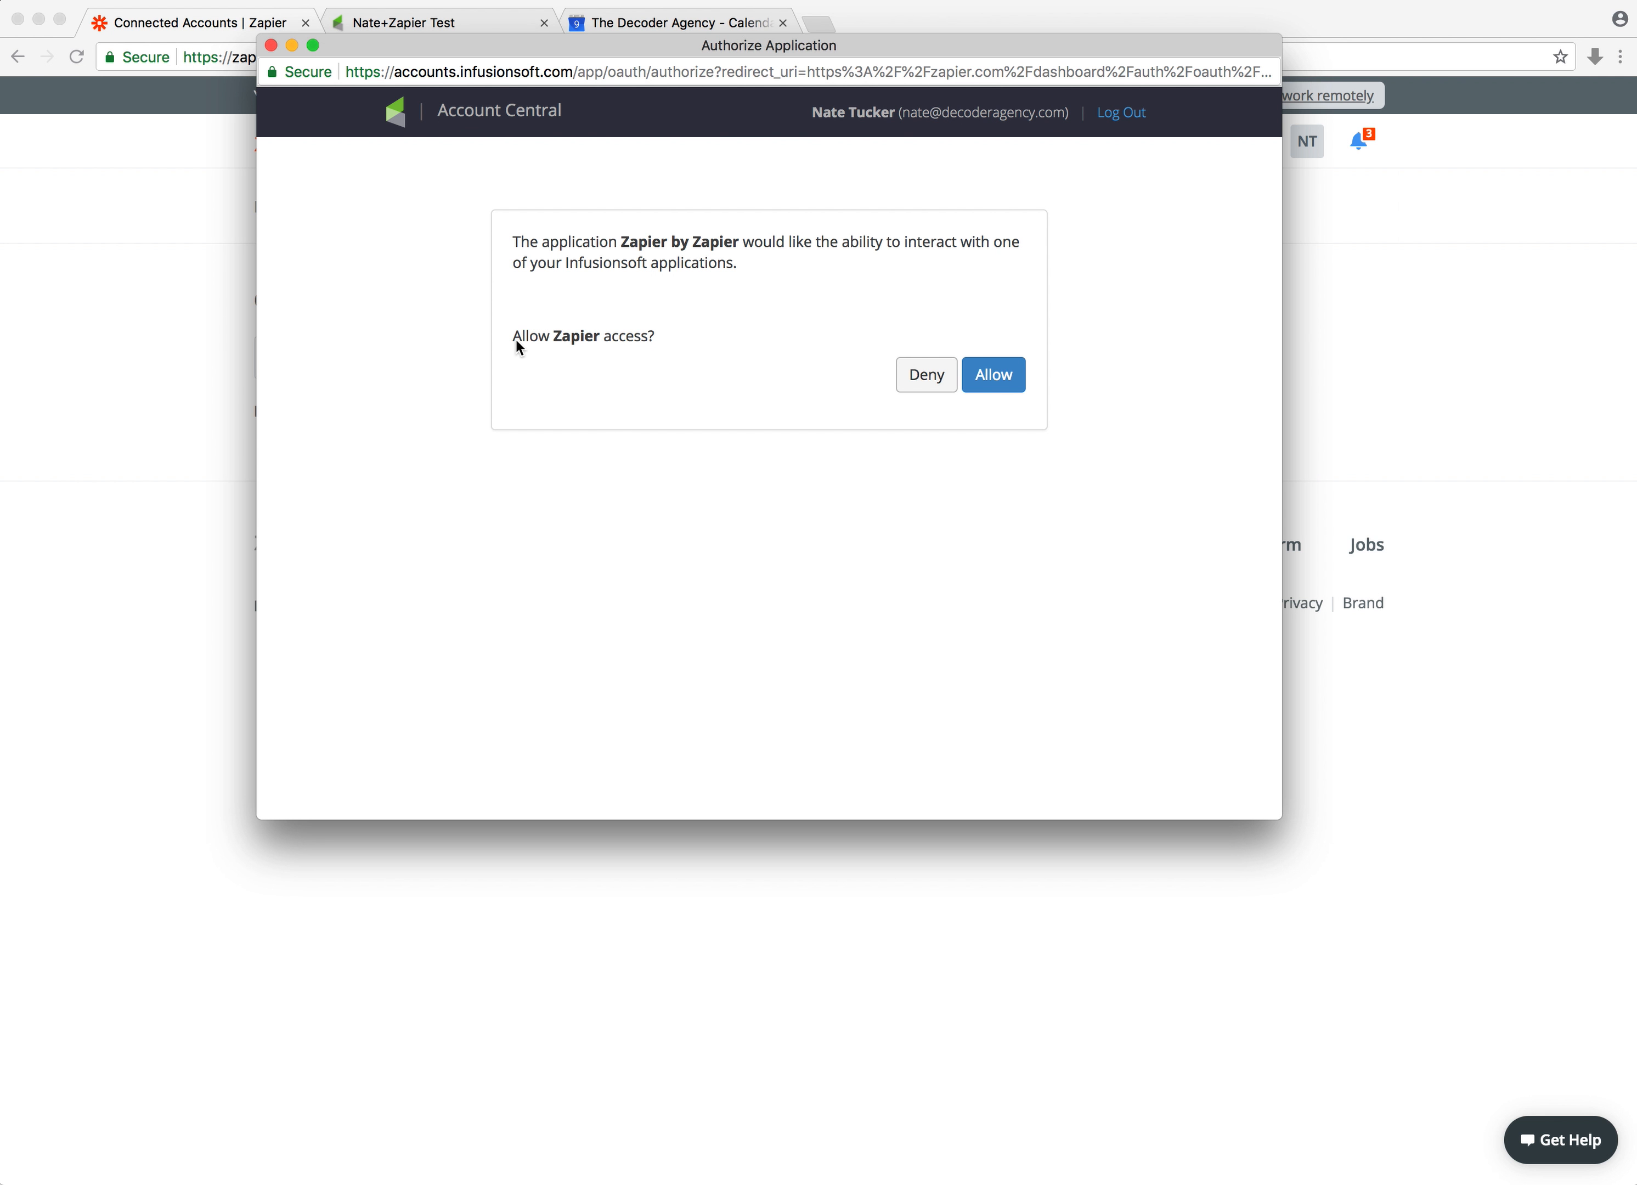
Allow Zapier access to the Infusionsoft account
click(1014, 378)
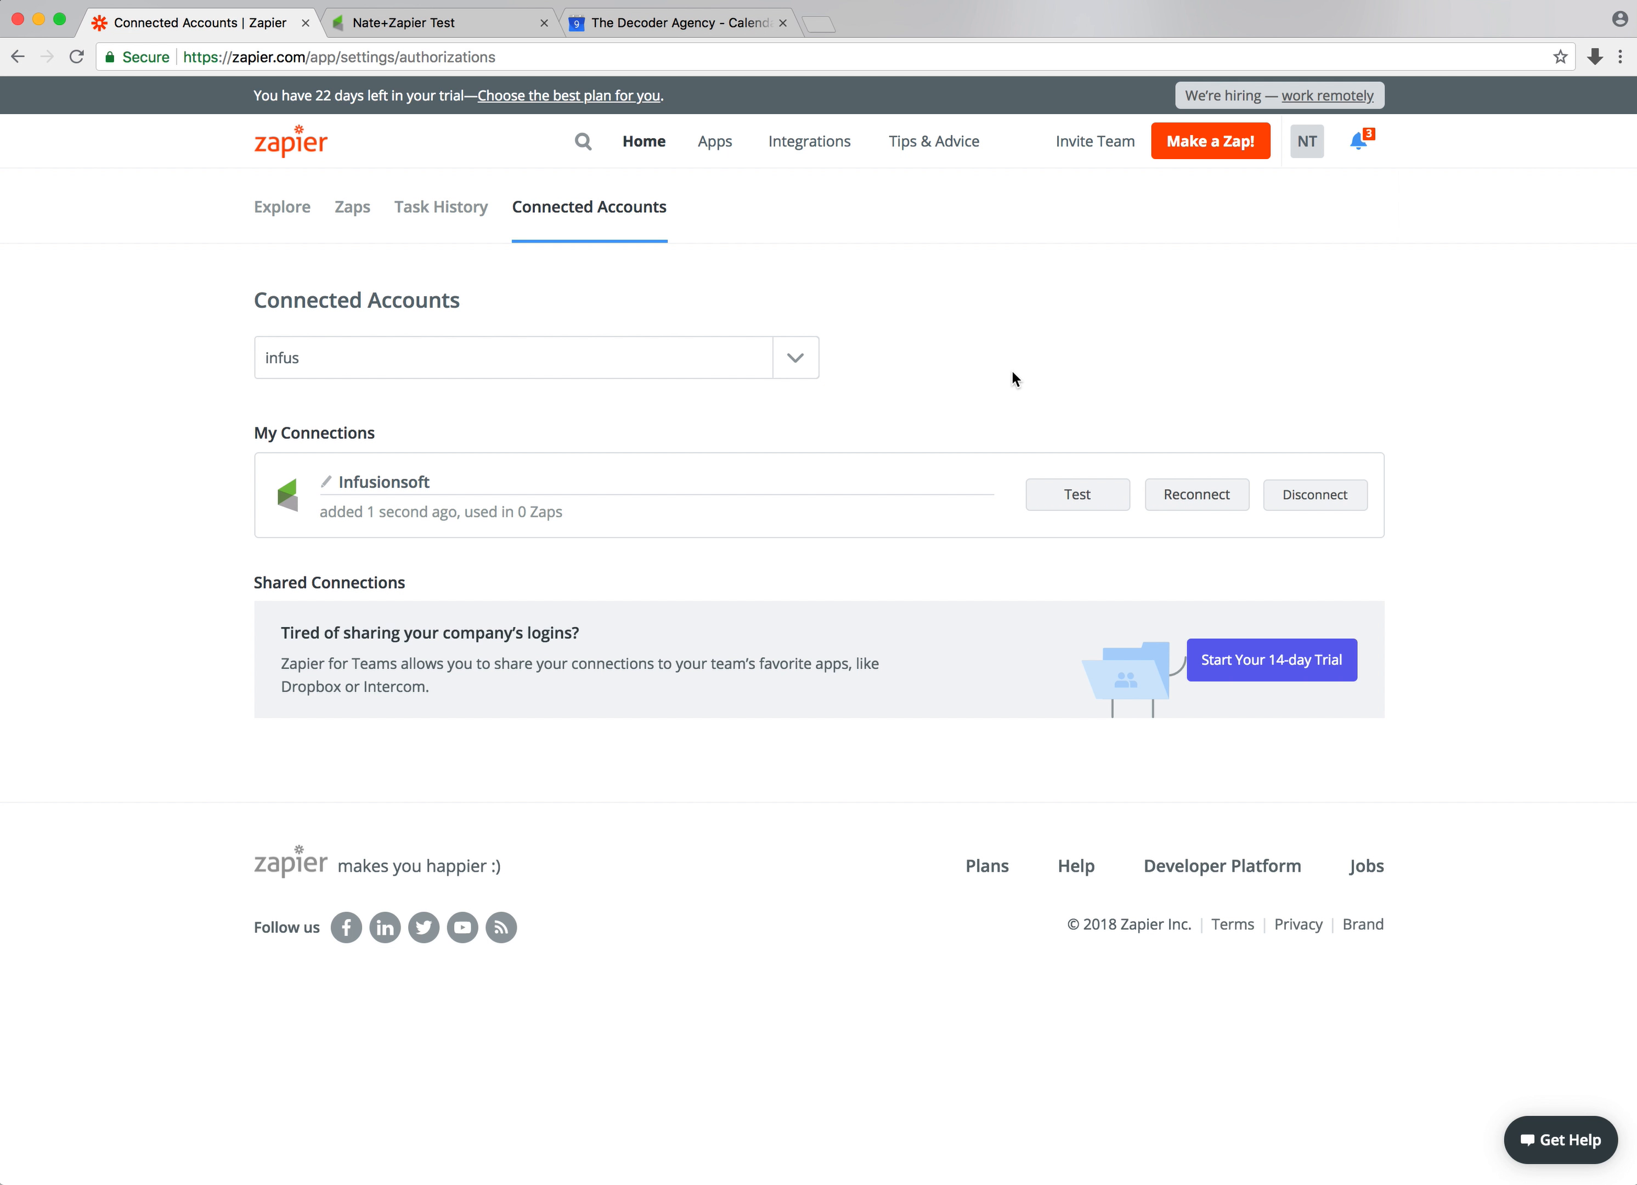
Connect a Google Calendar account to Zapier, signing in with the user's Google account and allowing access
click(448, 354)
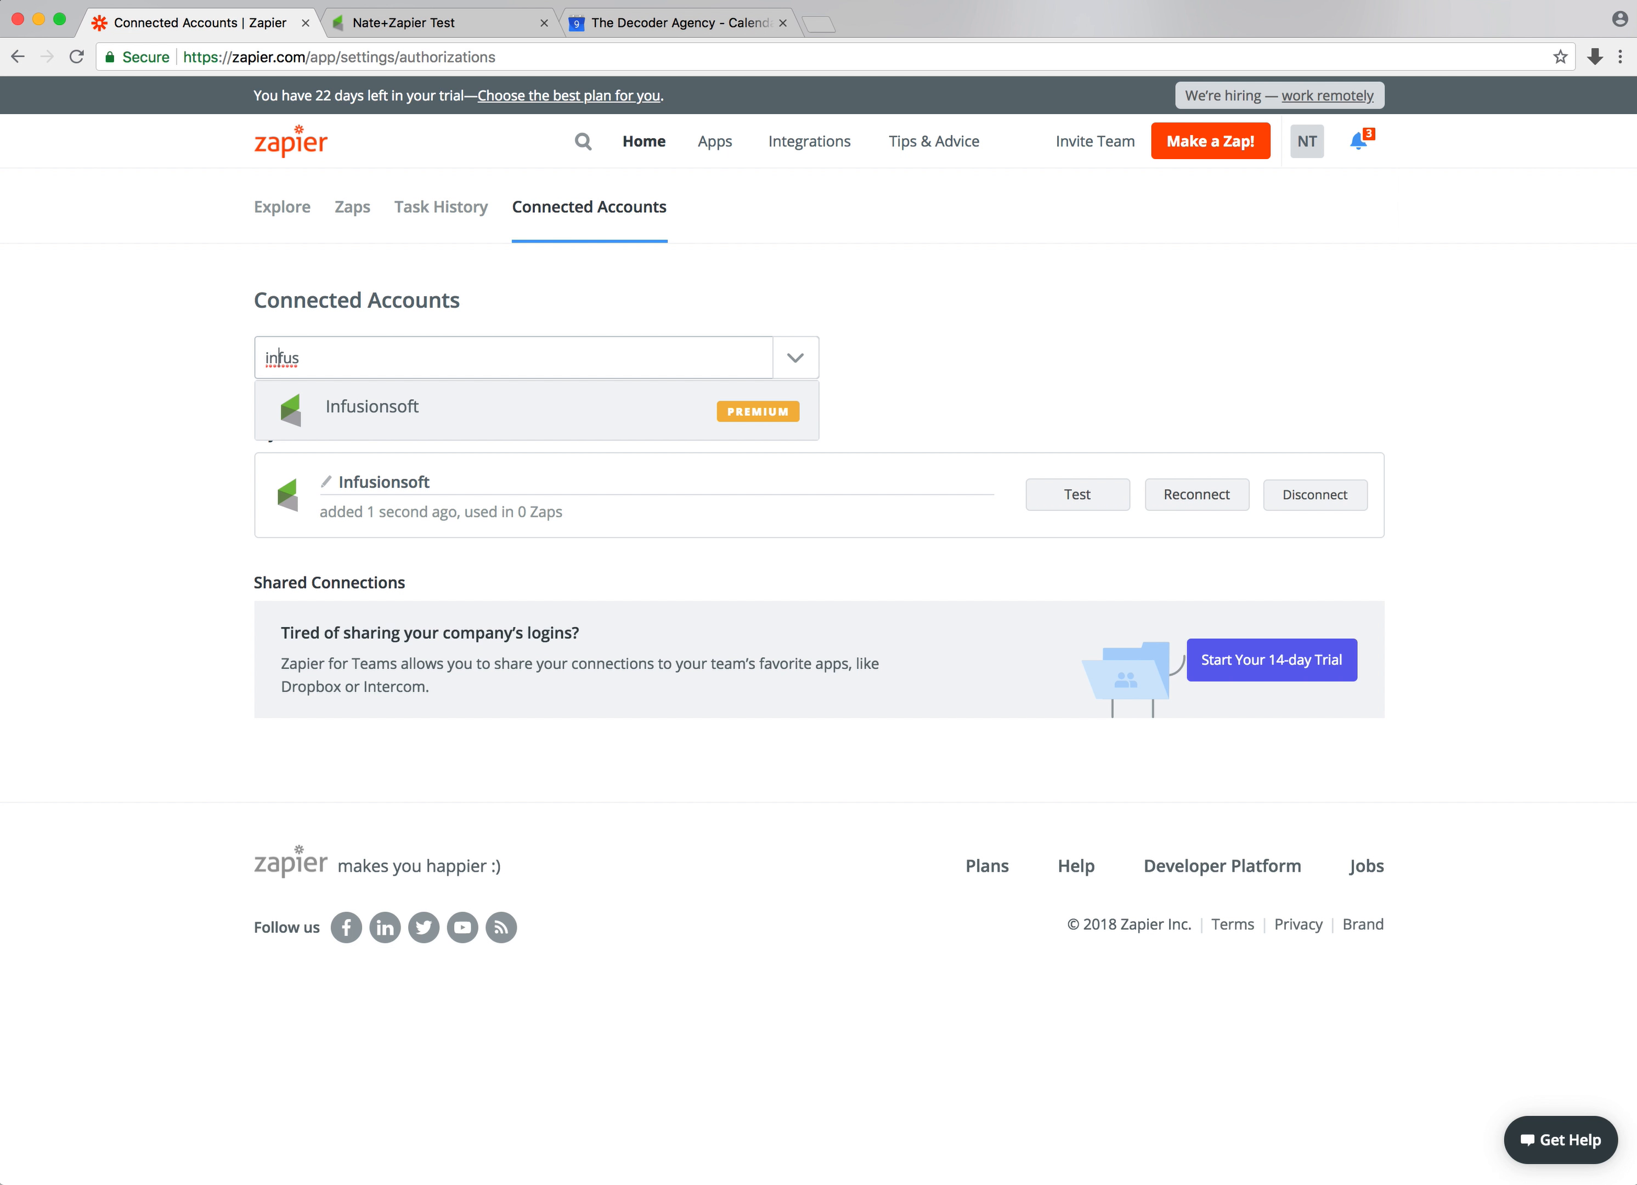
key(BackSpace)
key(BackSpace)
key(BackSpace)
key(BackSpace)
key(BackSpace)
text(calen)
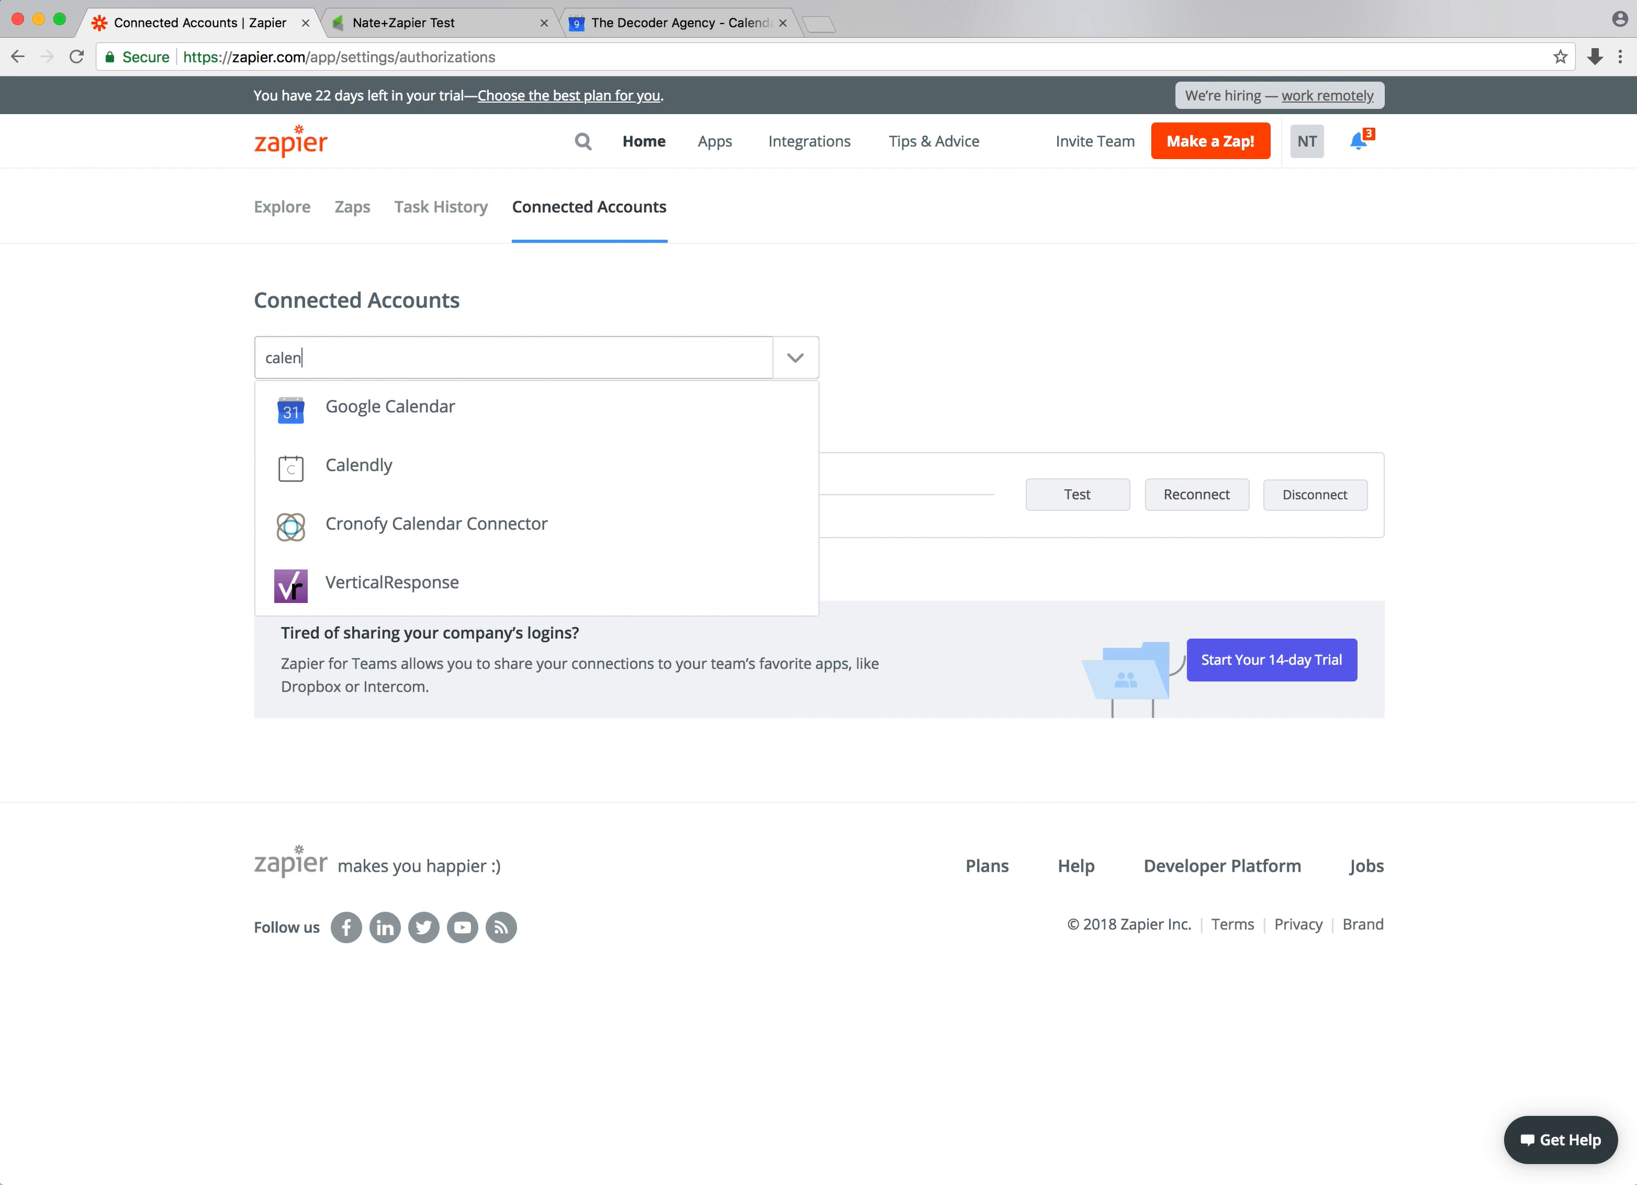
click(337, 407)
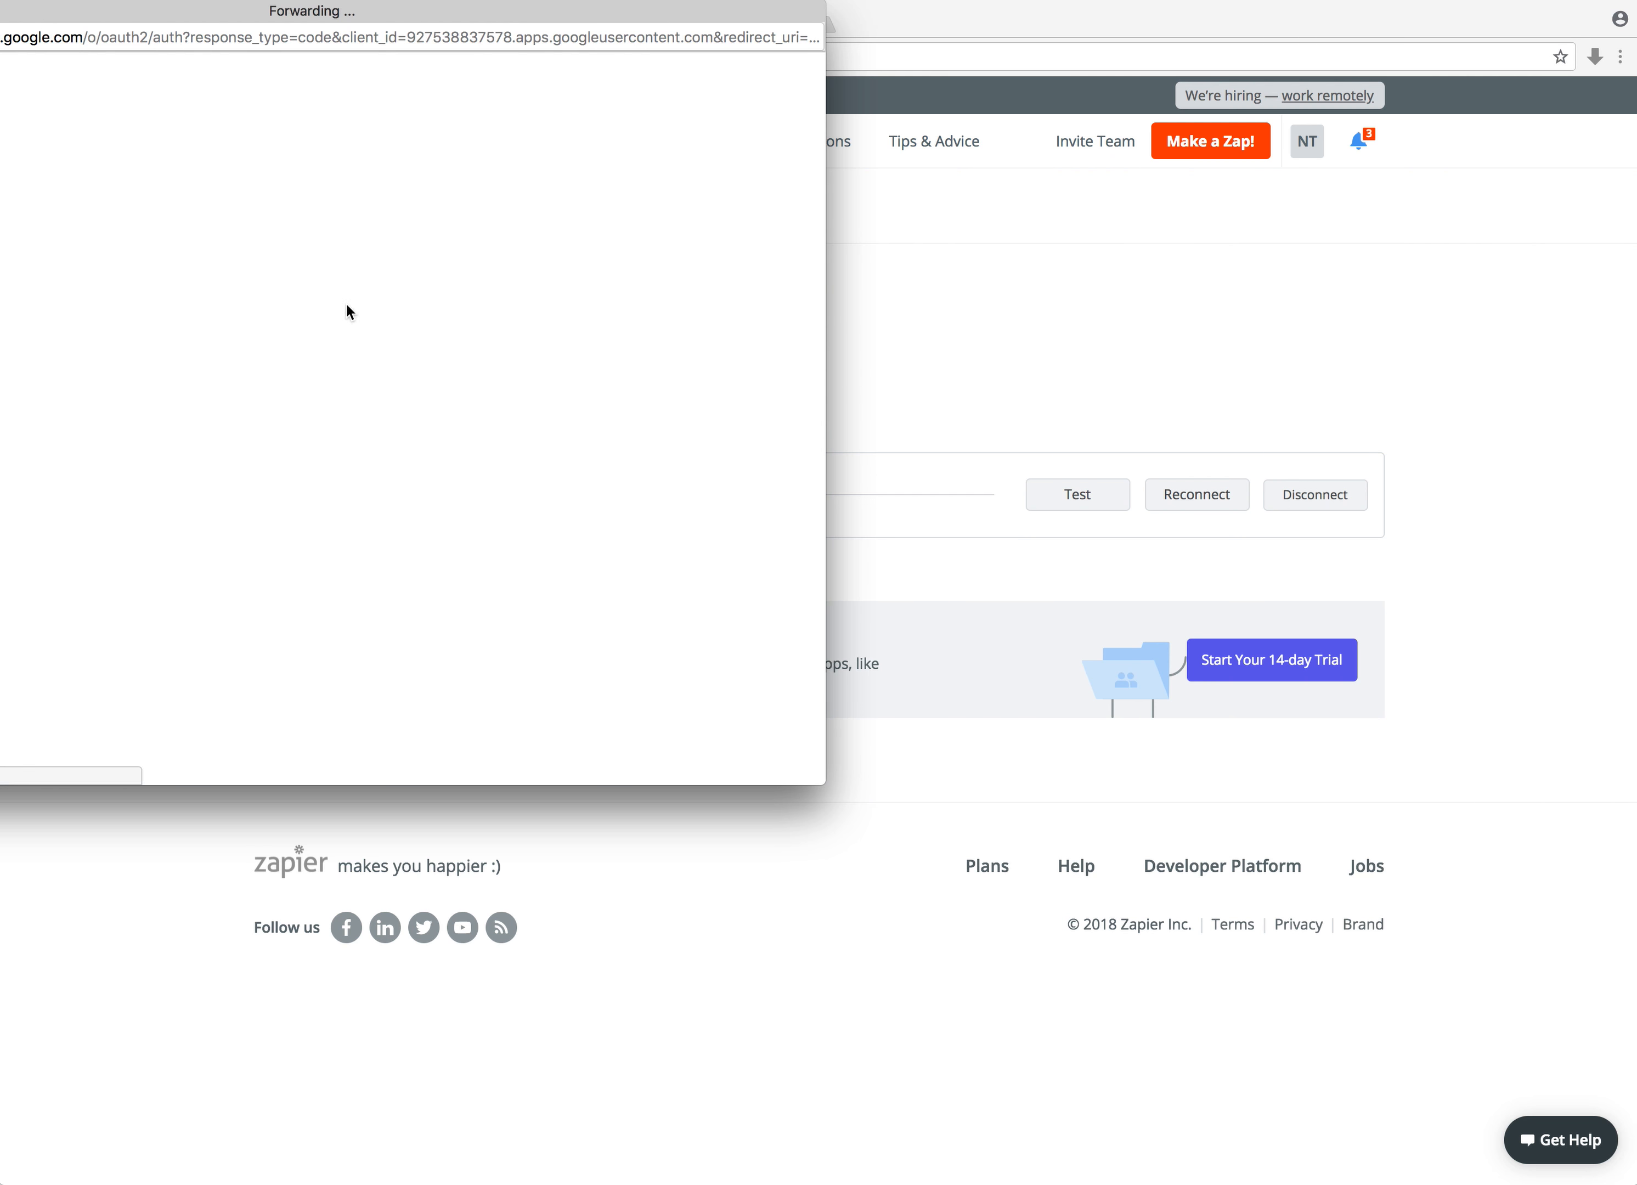
drag(407, 22, 859, 68)
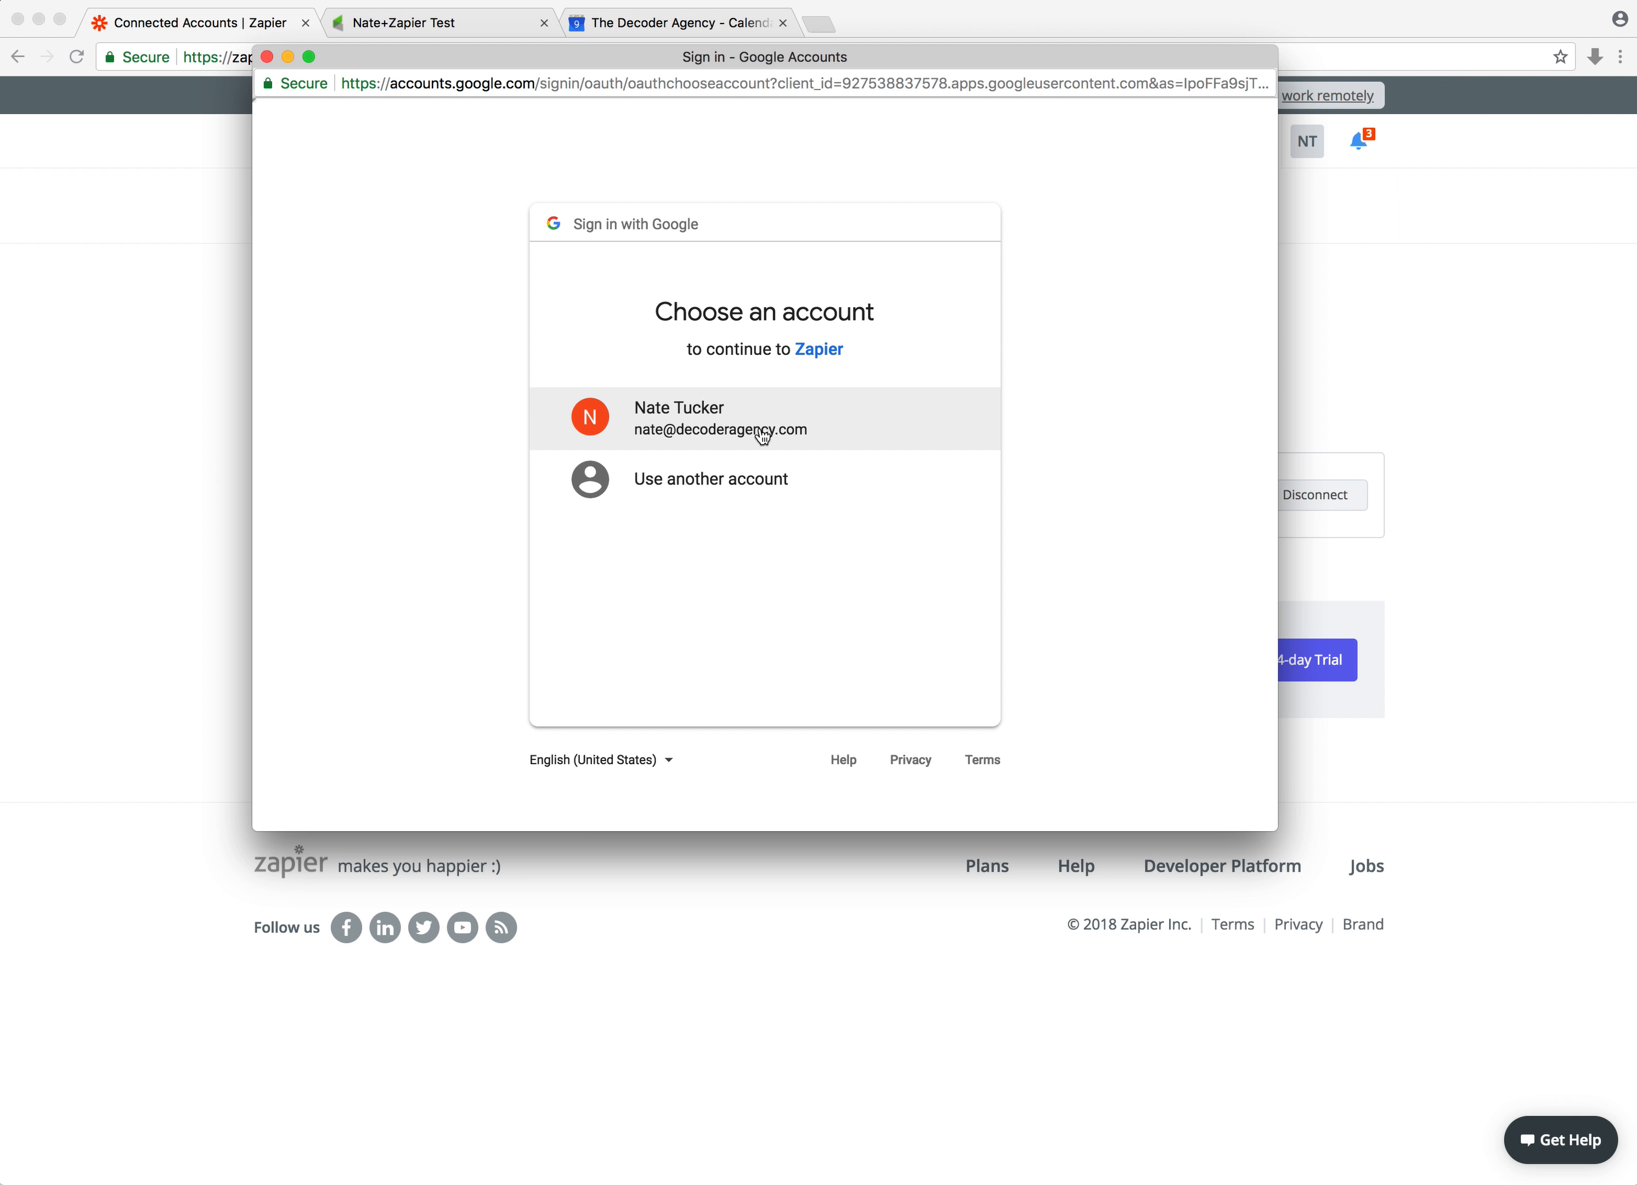
click(733, 430)
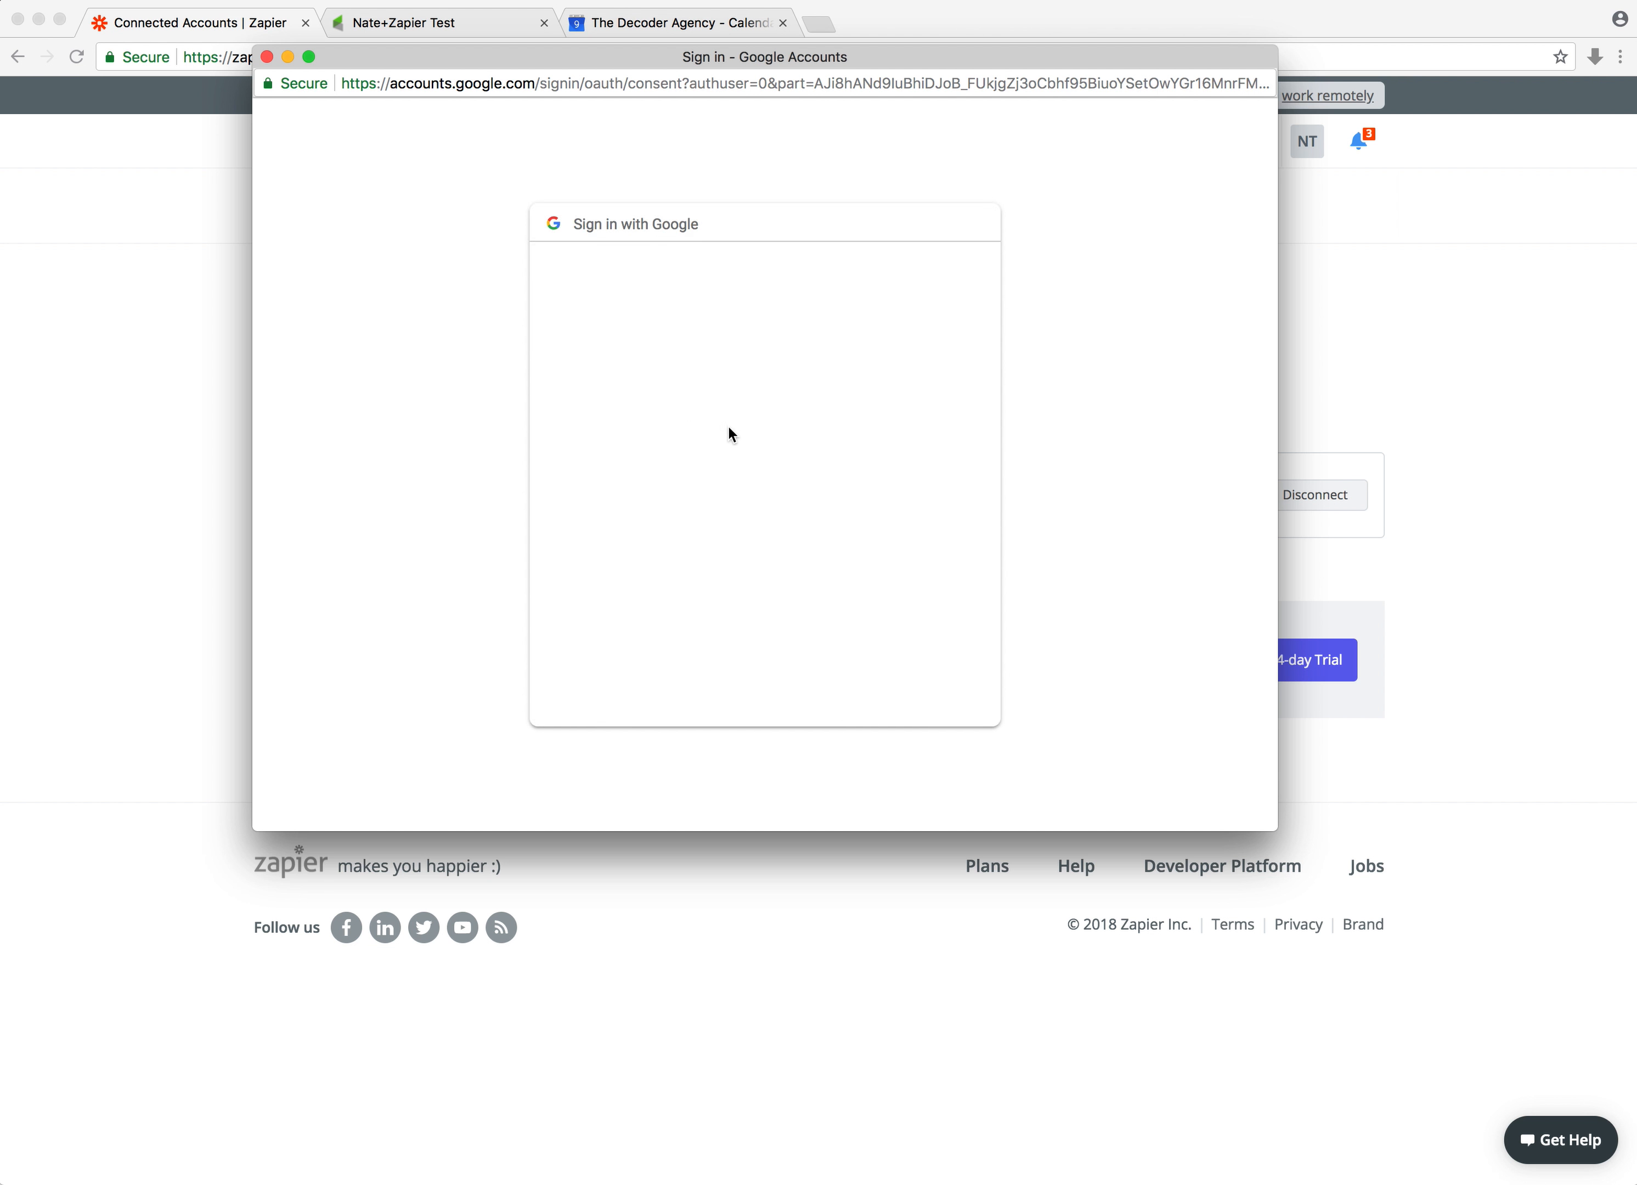
click(911, 702)
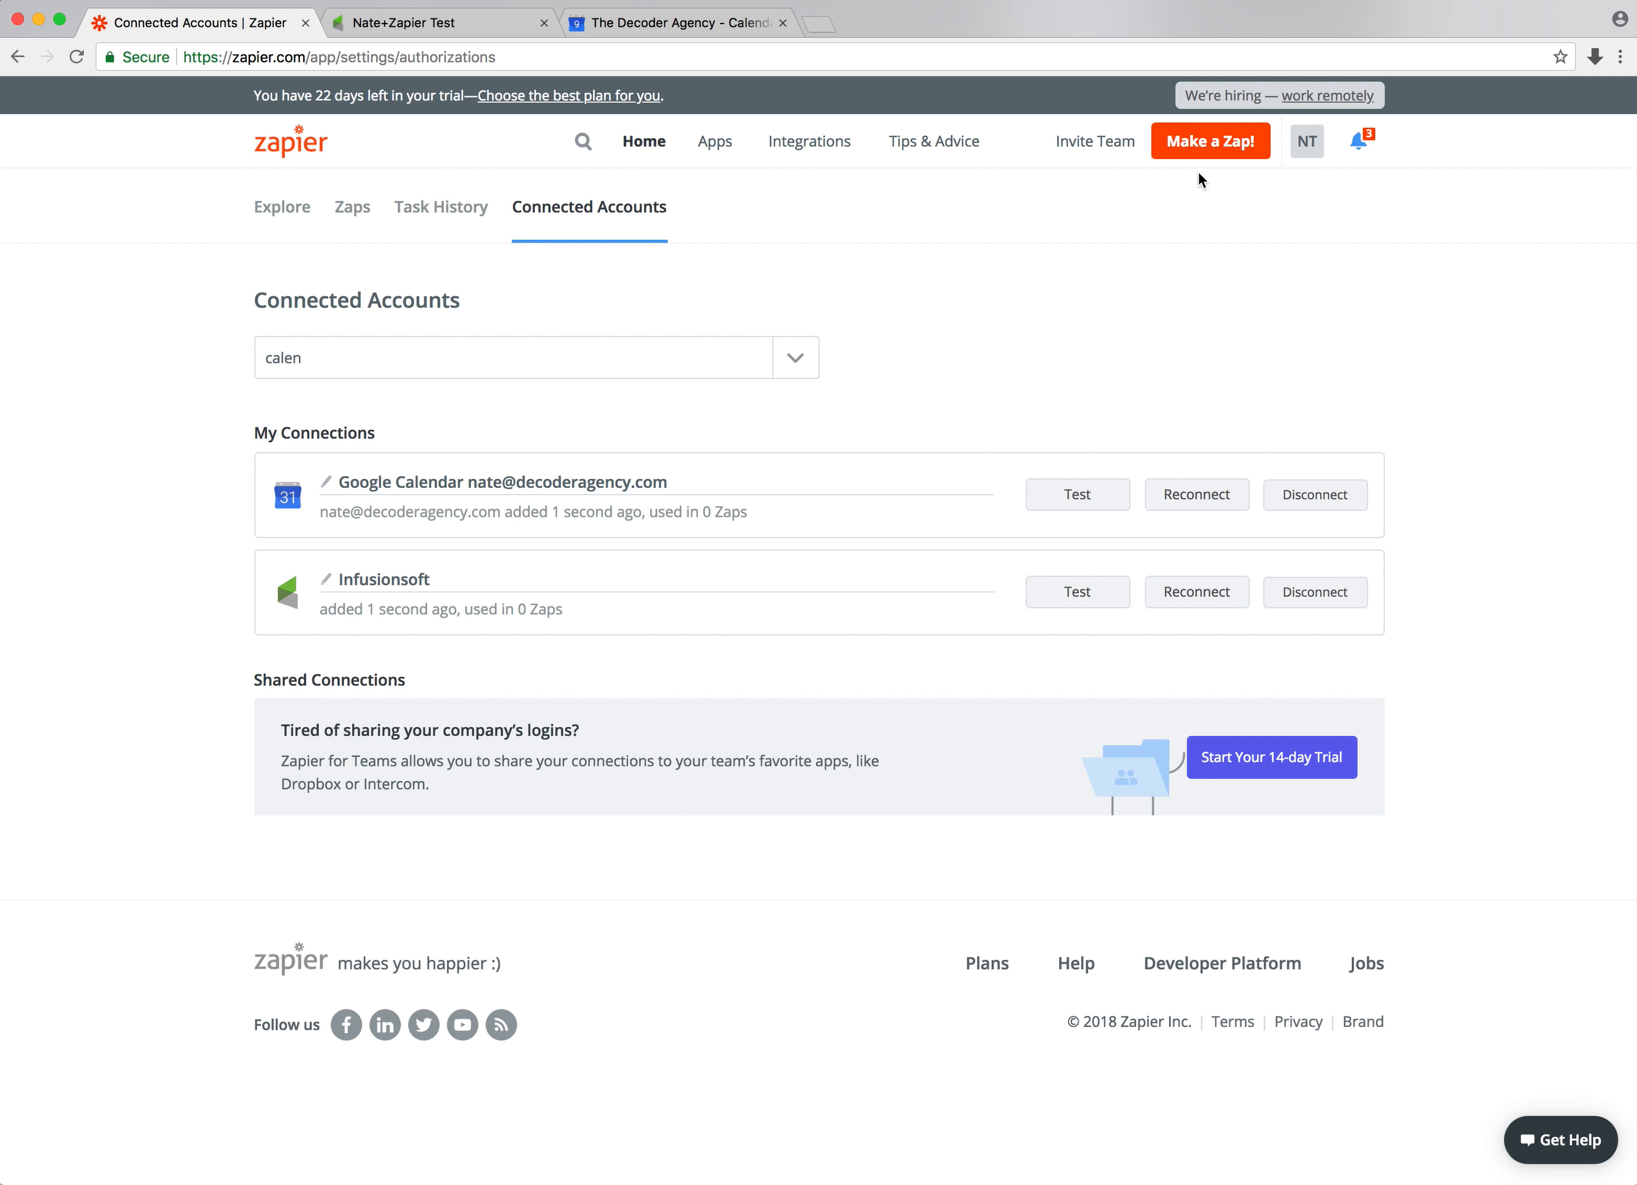
Start a new Zap using Infusionsoft's New Contact Action trigger with the connected Infusionsoft account
click(1204, 146)
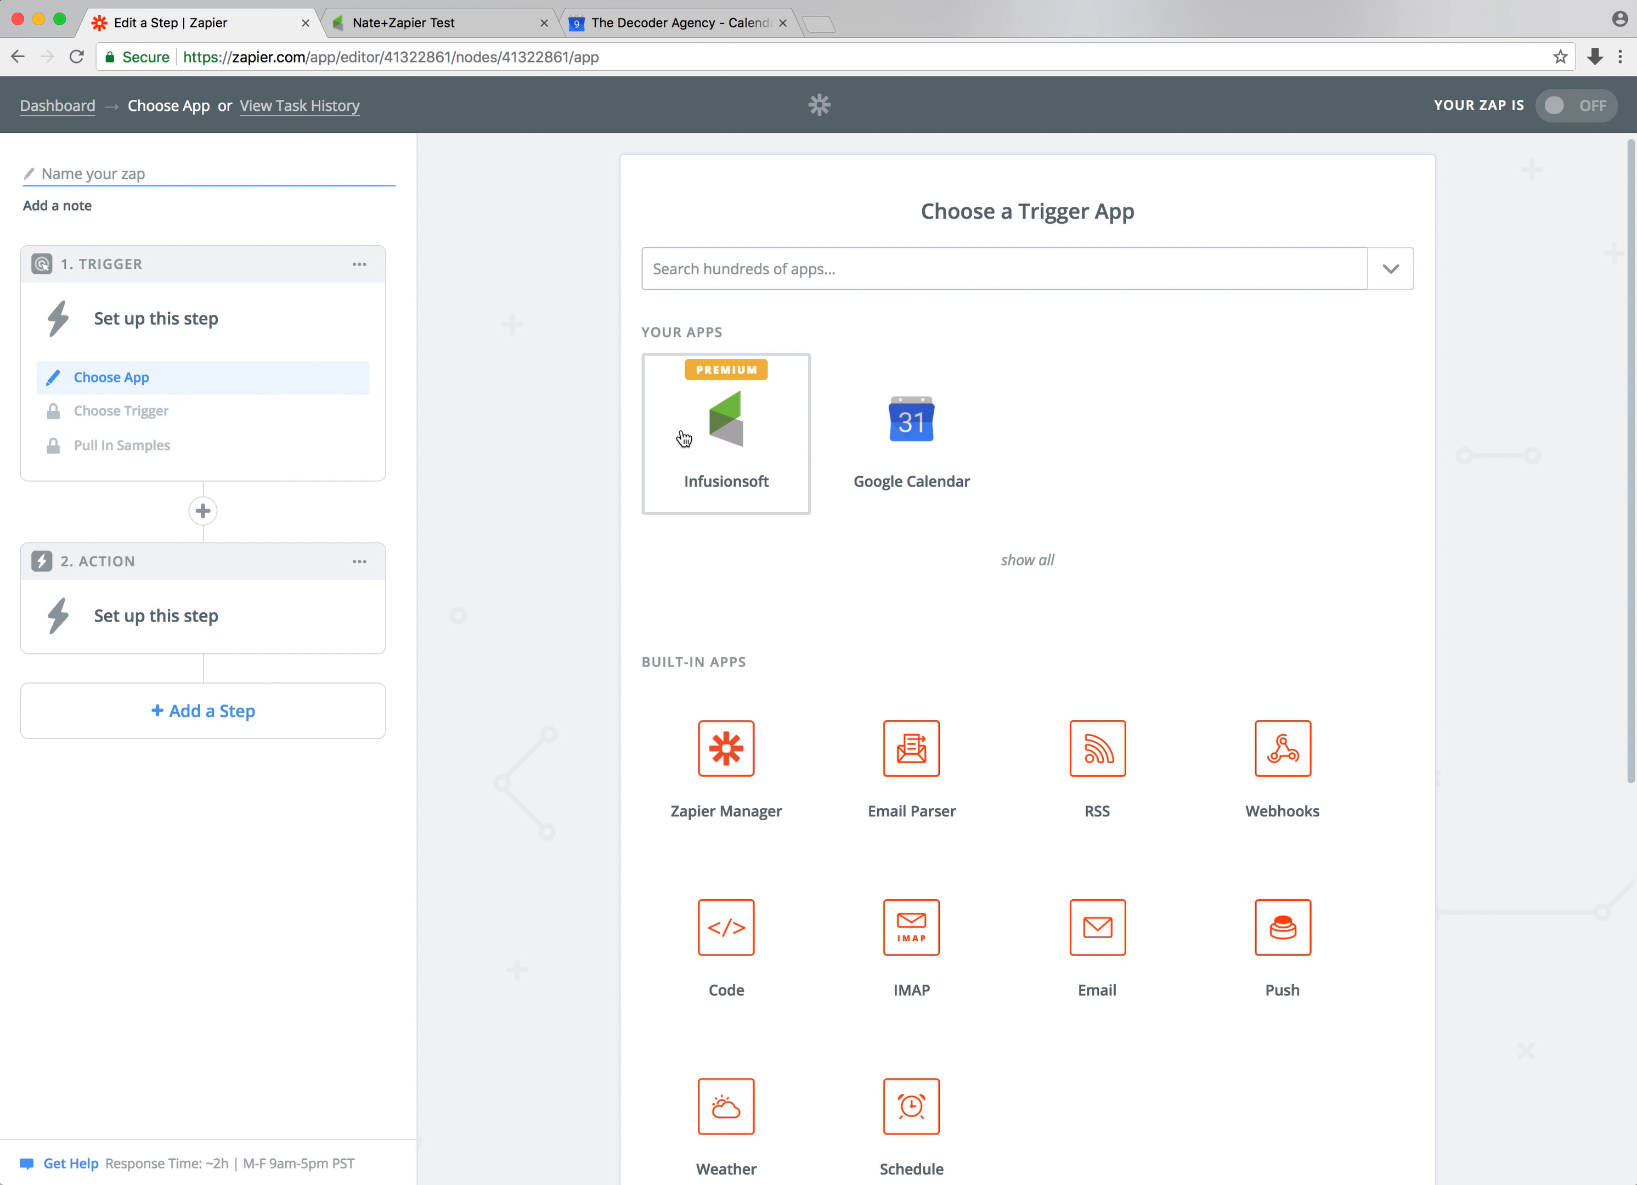
click(664, 452)
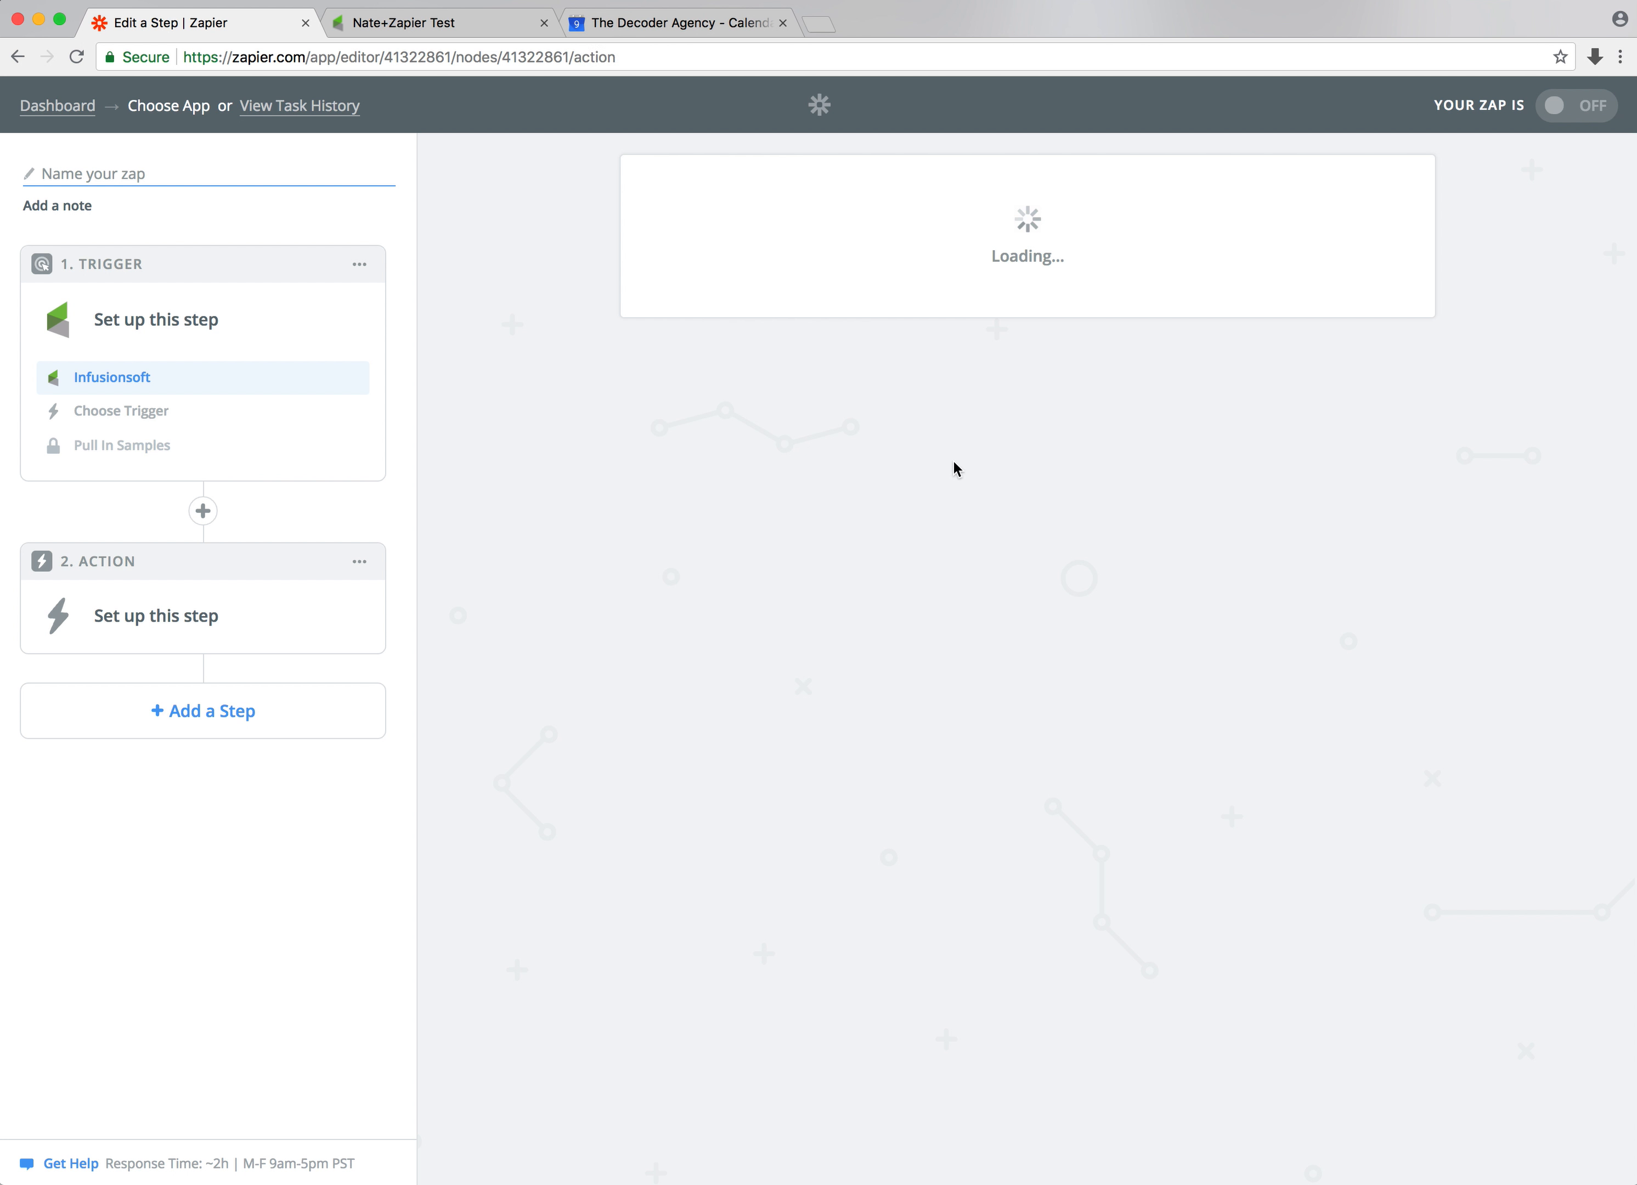
scroll(919, 635, down, 2)
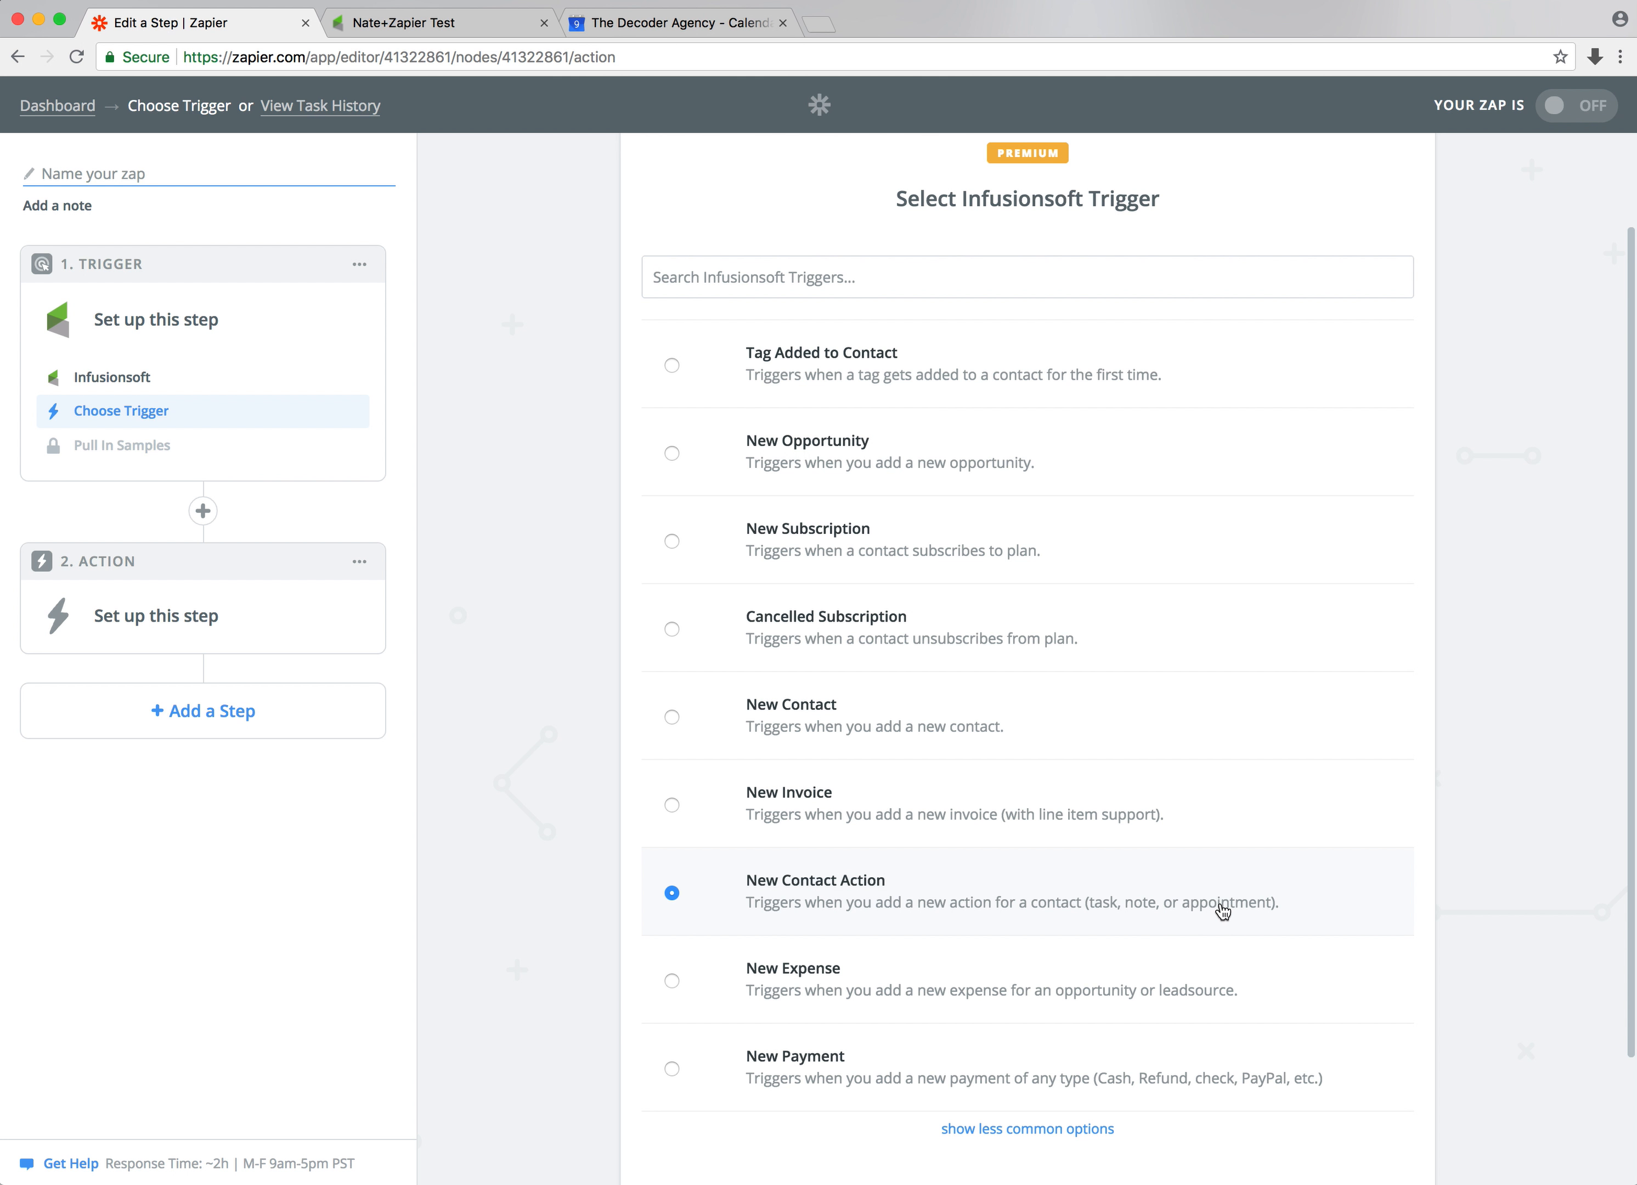
scroll(1233, 890, down, 2)
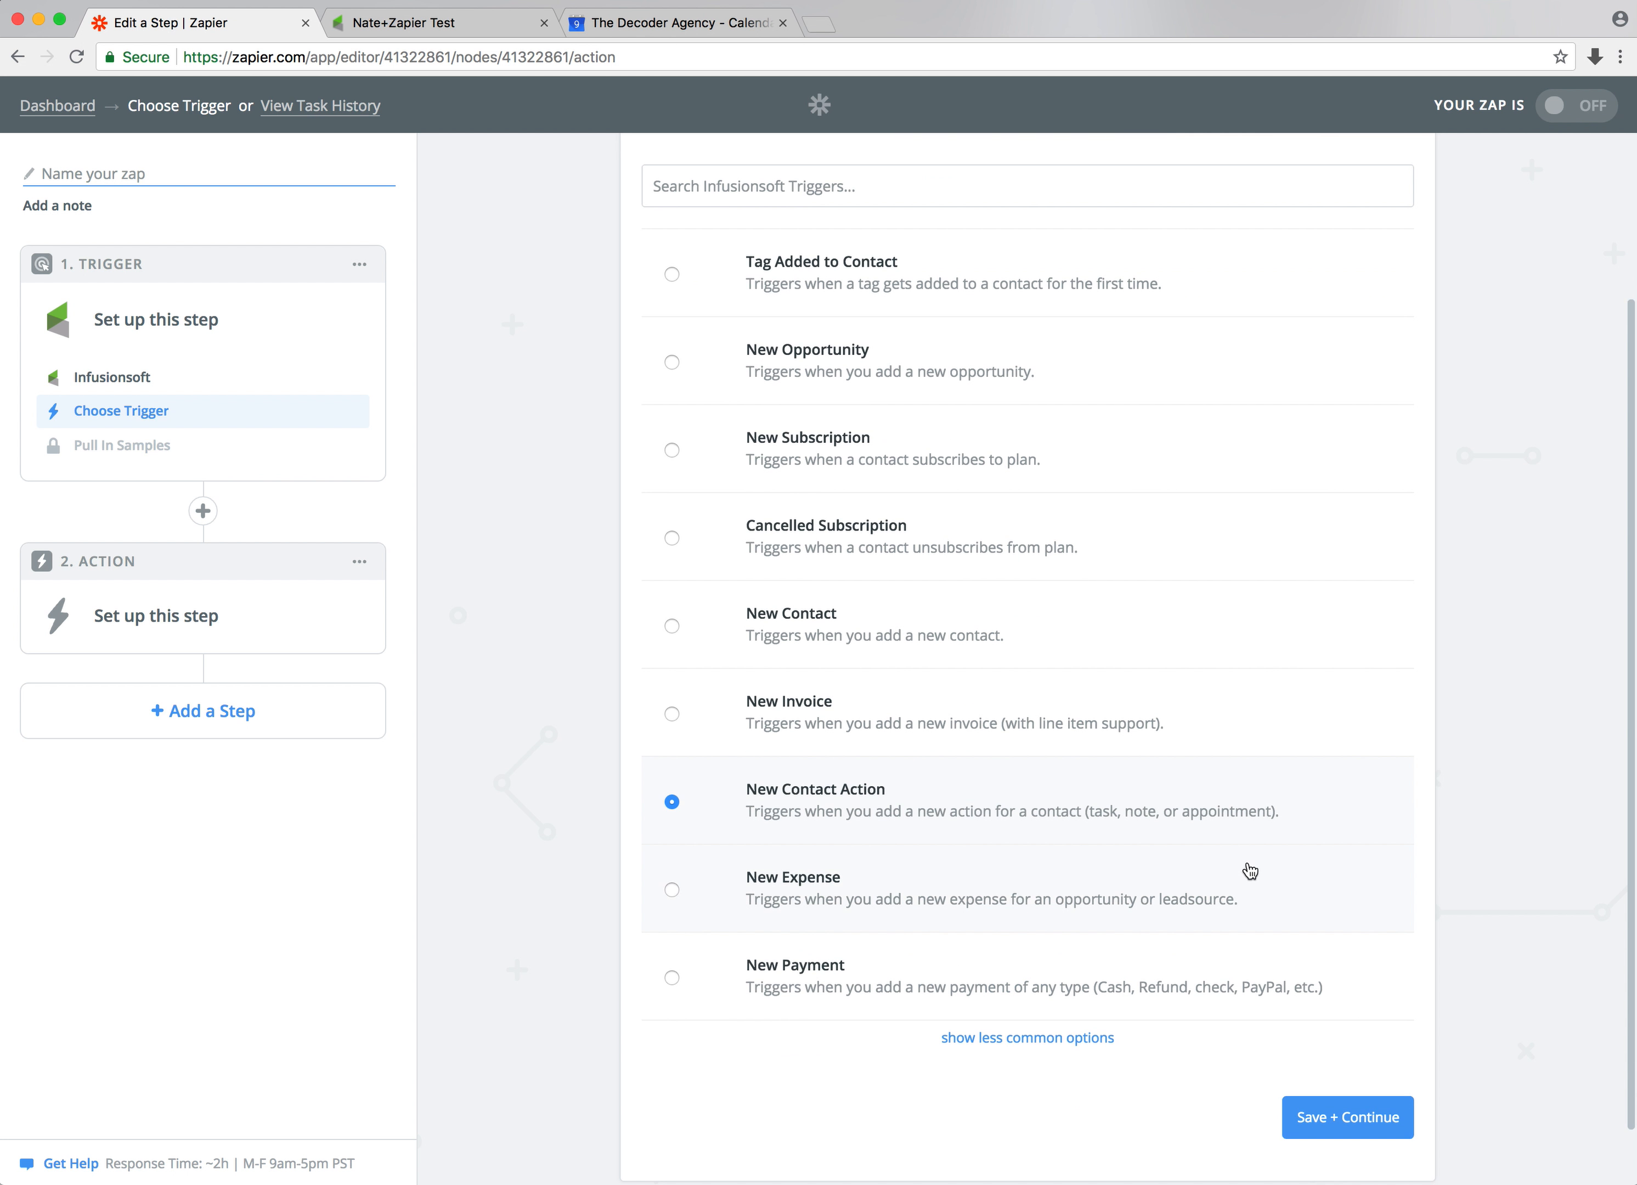
click(1327, 1120)
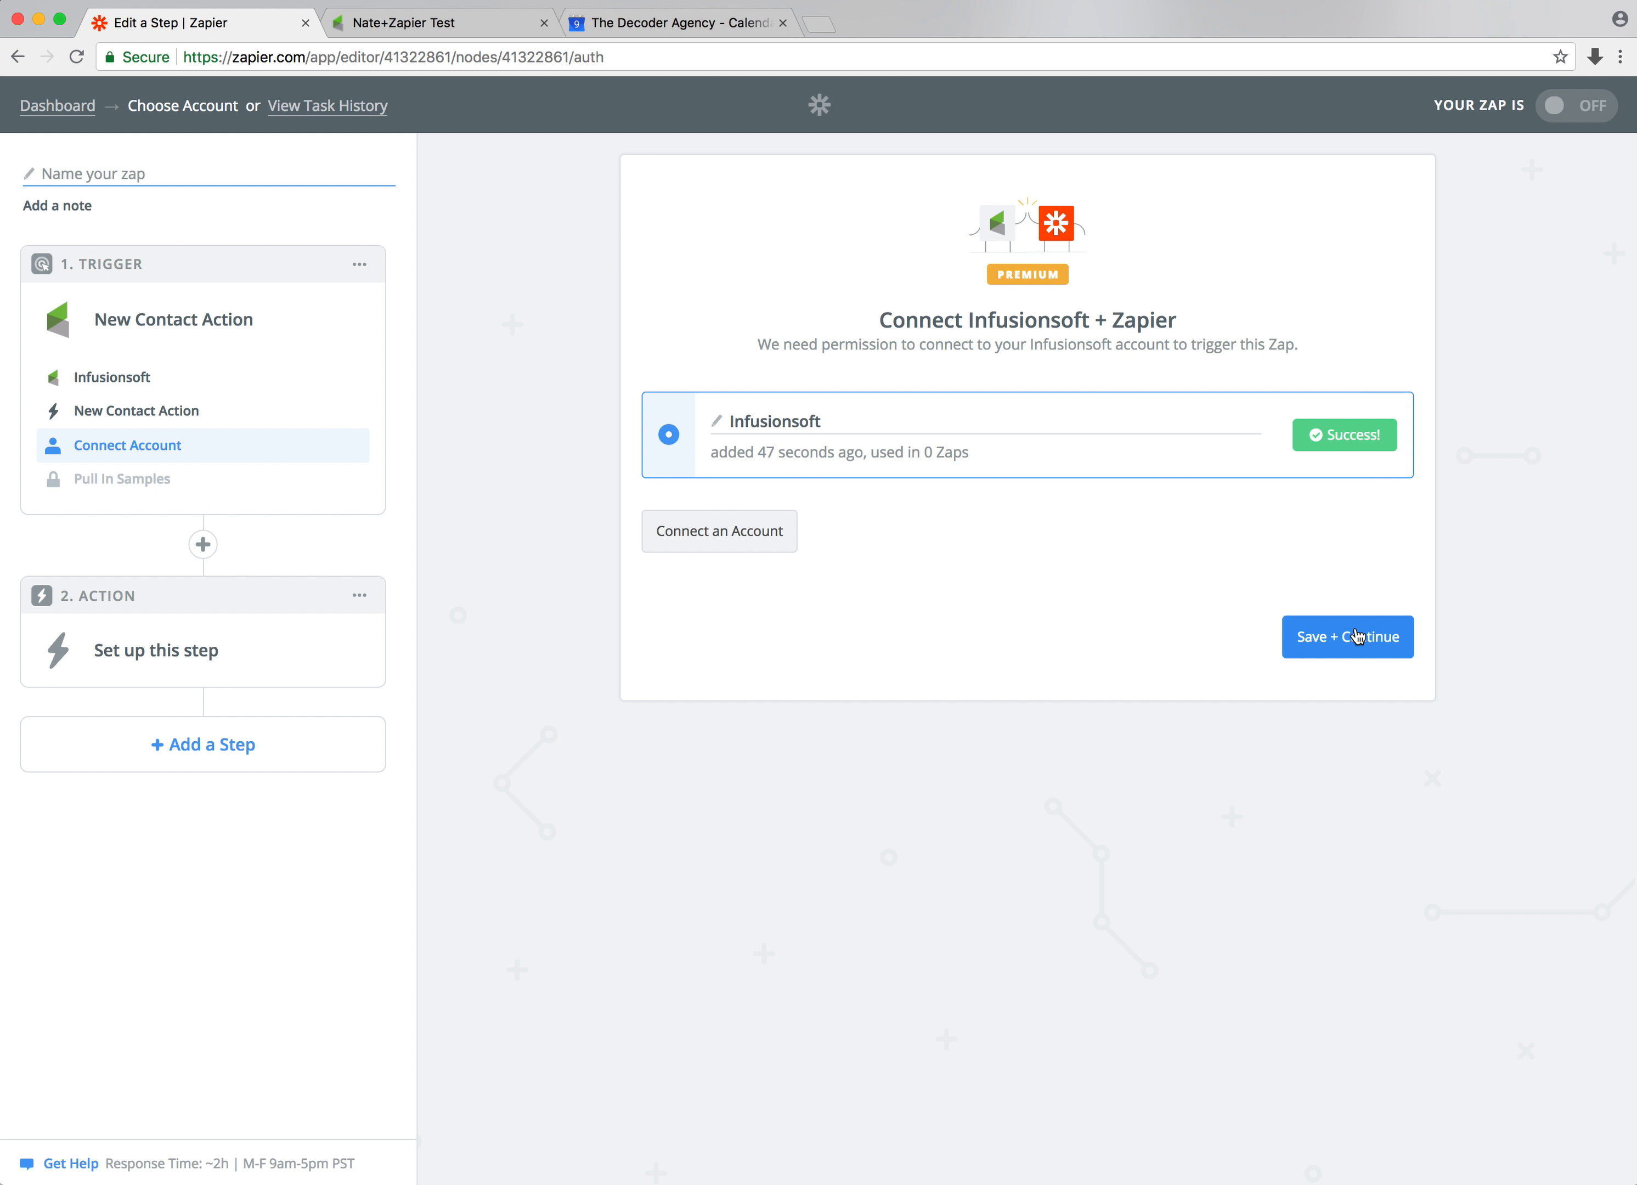
click(1321, 648)
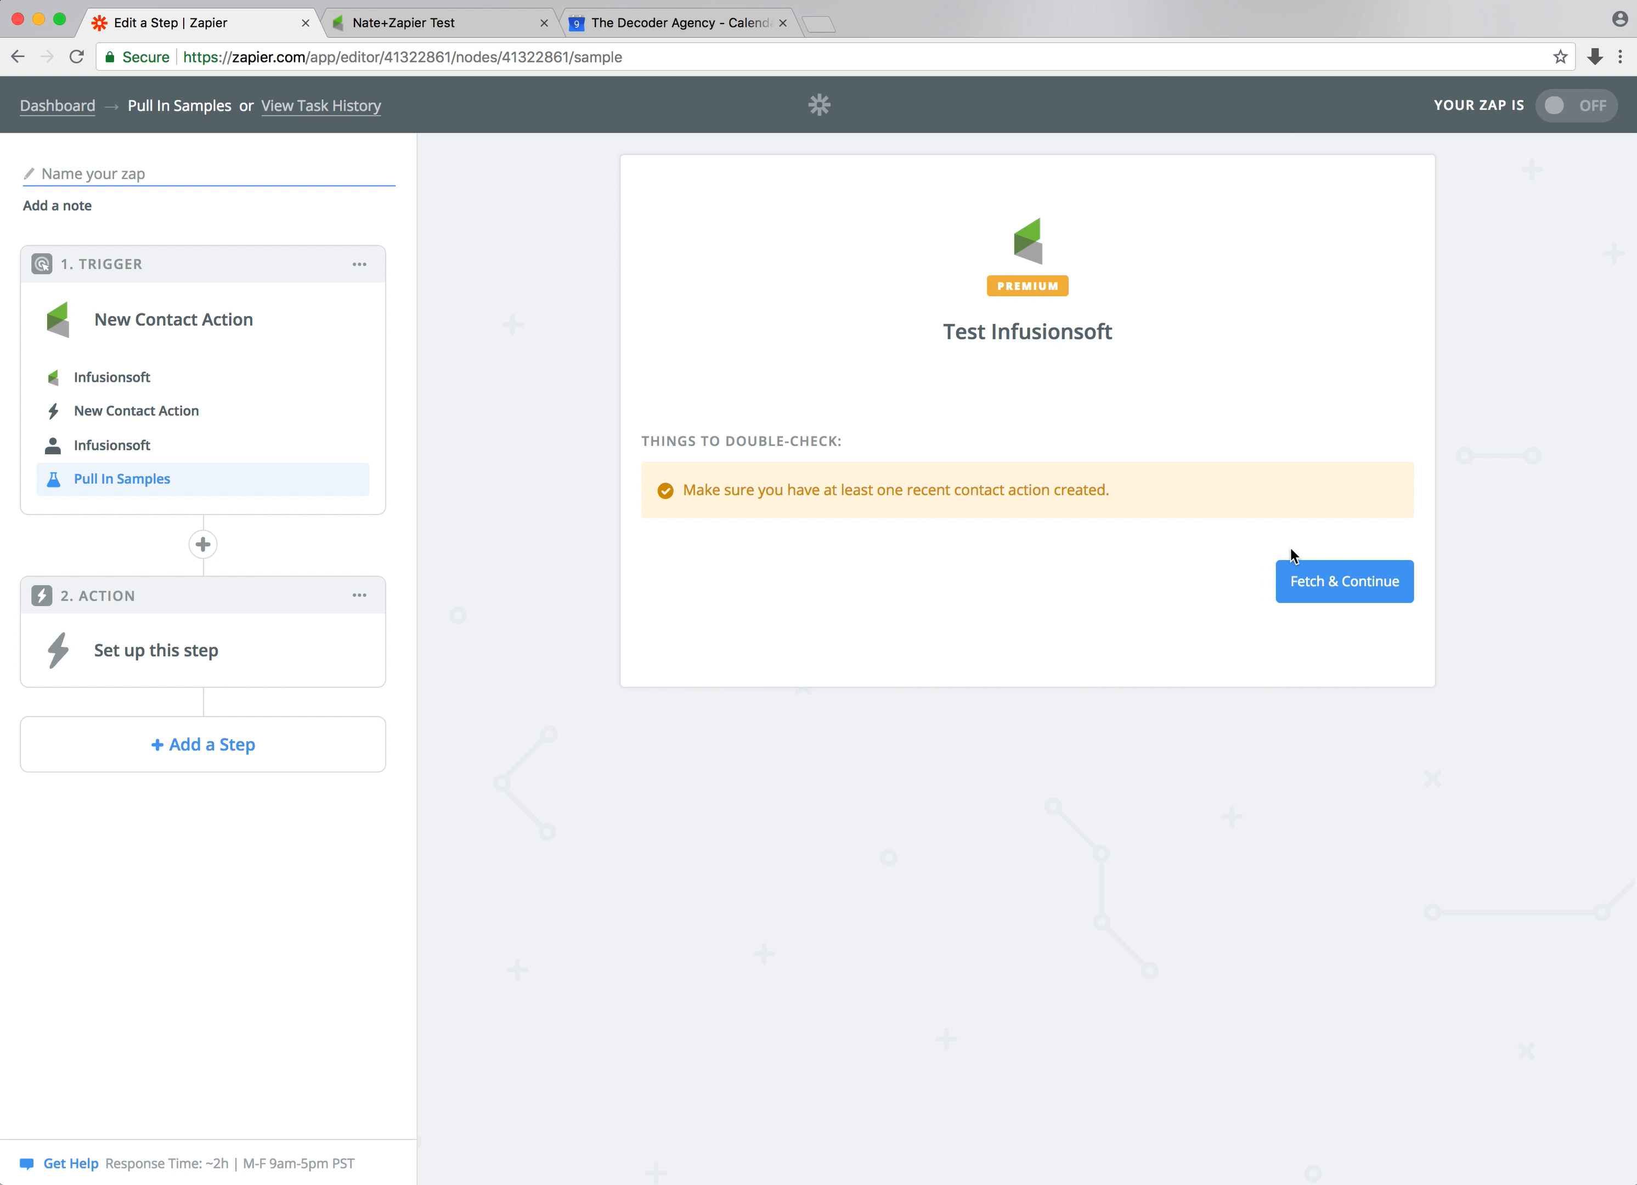
Switch to the Infusionsoft tab showing the test contact record
drag(688, 488, 1115, 489)
click(1115, 495)
click(460, 25)
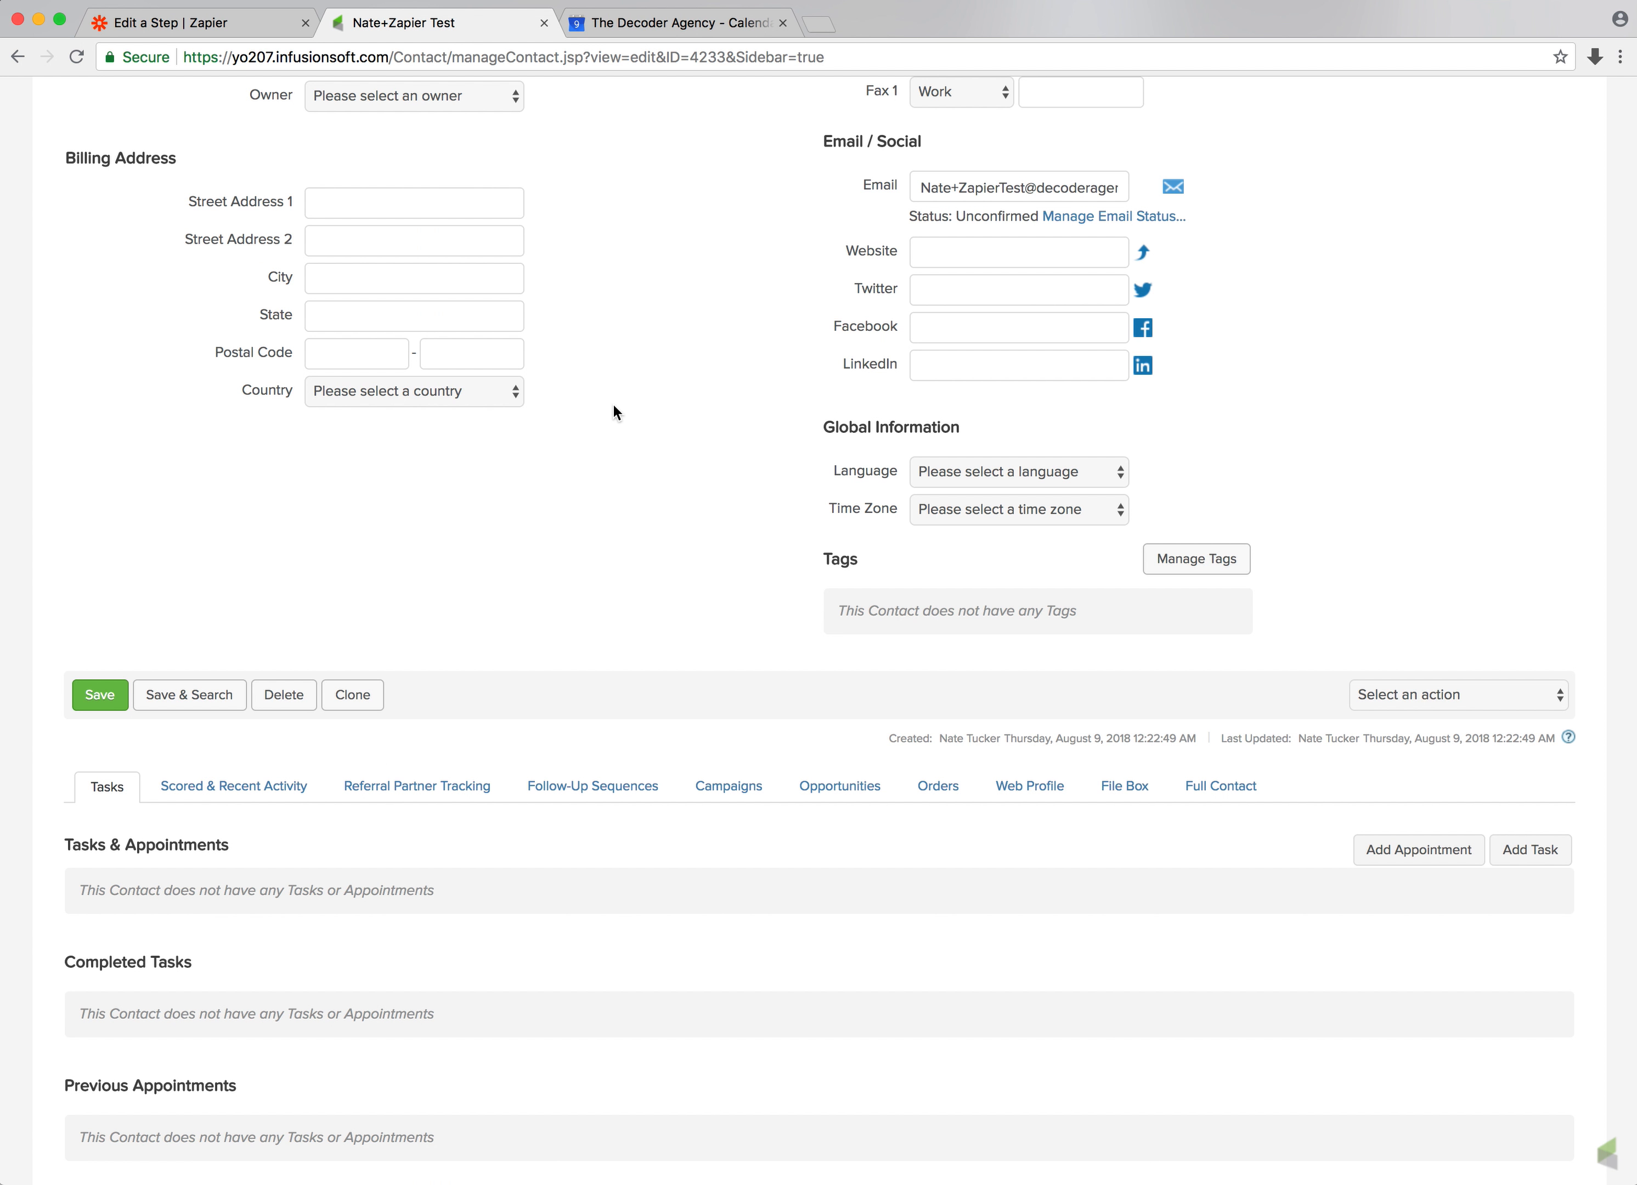
scroll(613, 406, down, 2)
scroll(612, 412, up, 10)
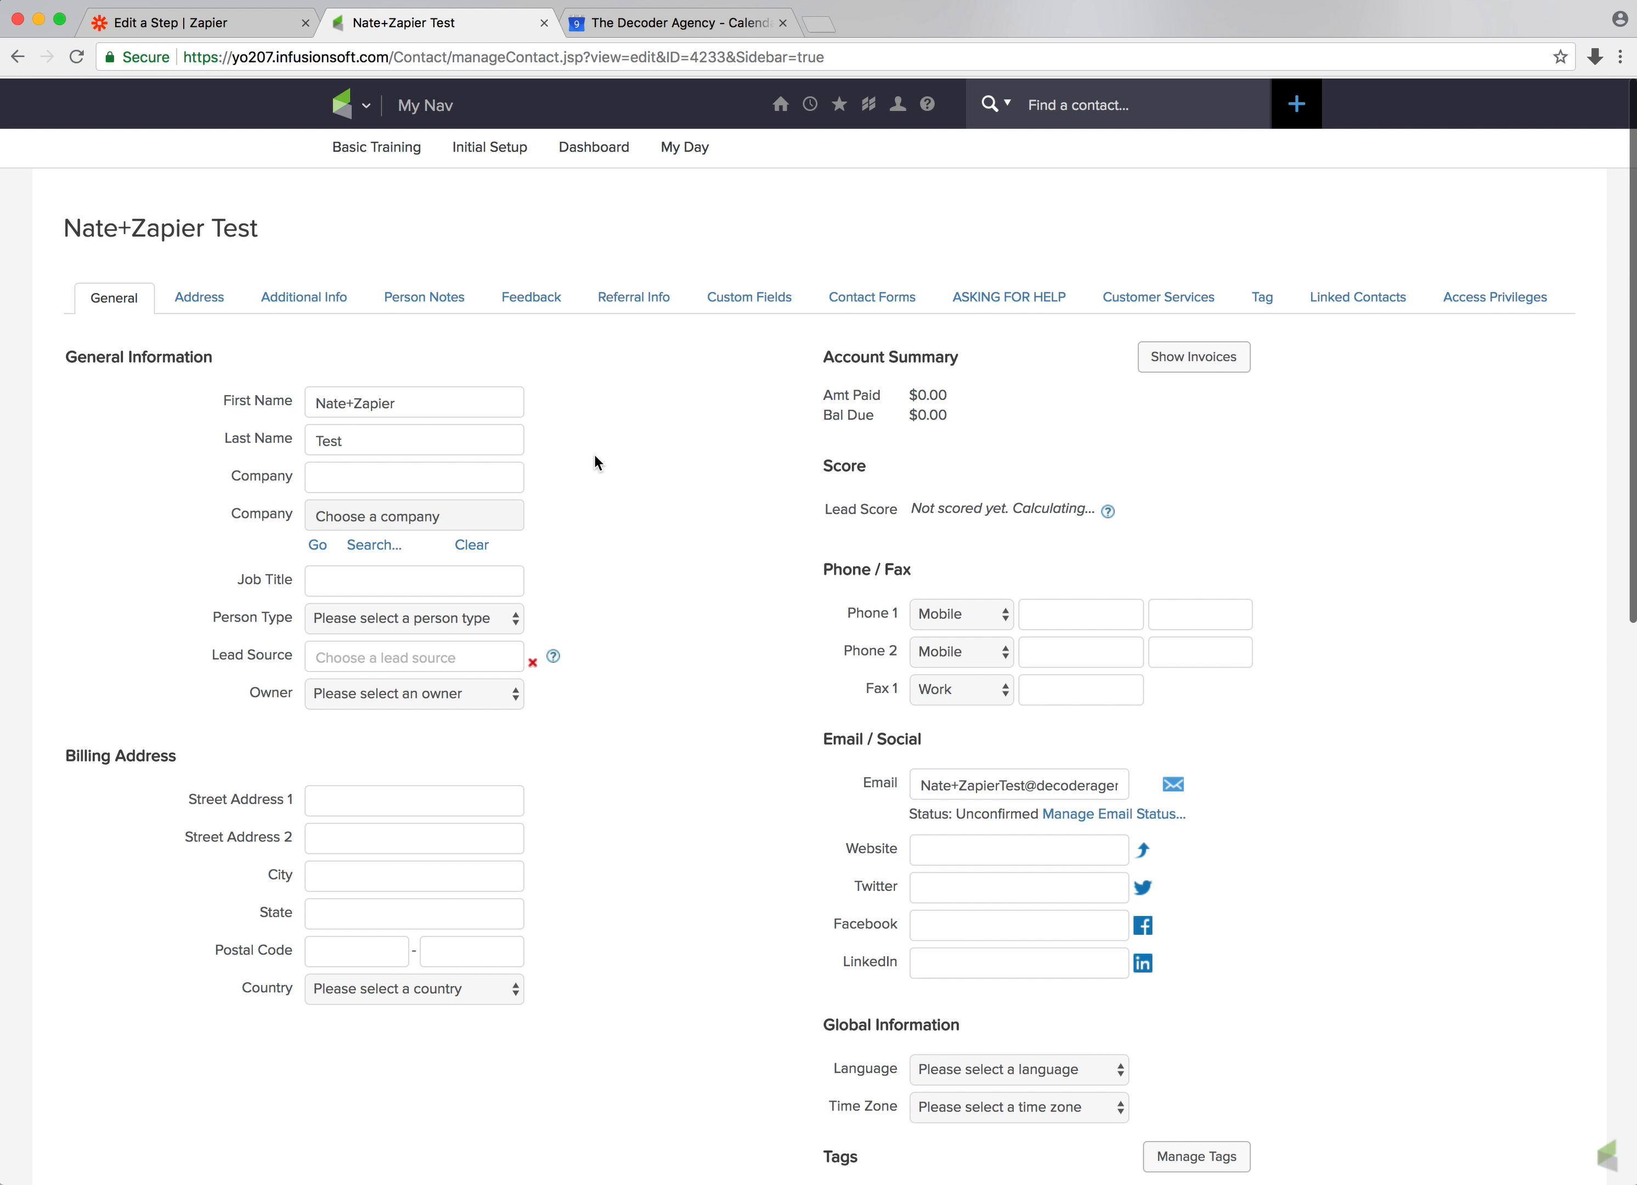
Review the test contact's first name, last name and email fields
drag(316, 402, 425, 404)
click(315, 441)
drag(315, 439, 391, 437)
click(725, 457)
scroll(725, 457, down, 6)
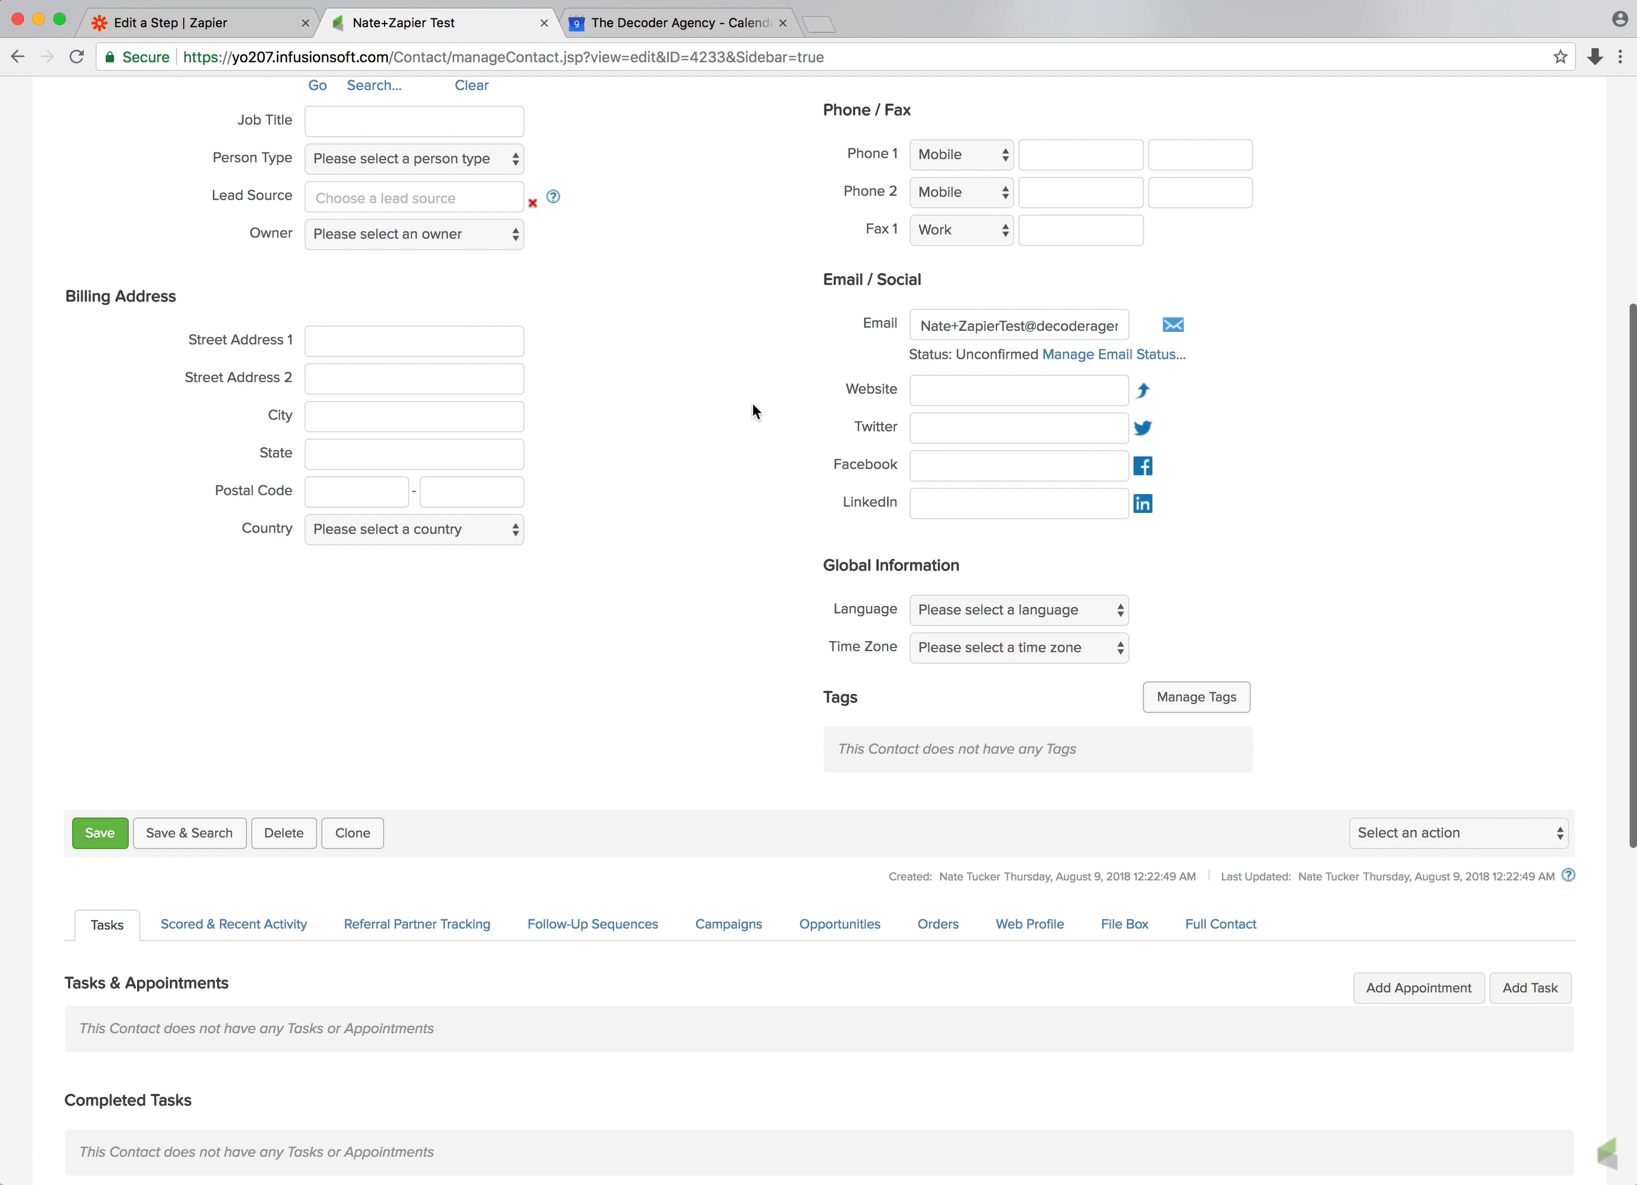
scroll(753, 404, down, 2)
drag(923, 257, 1123, 259)
click(1119, 259)
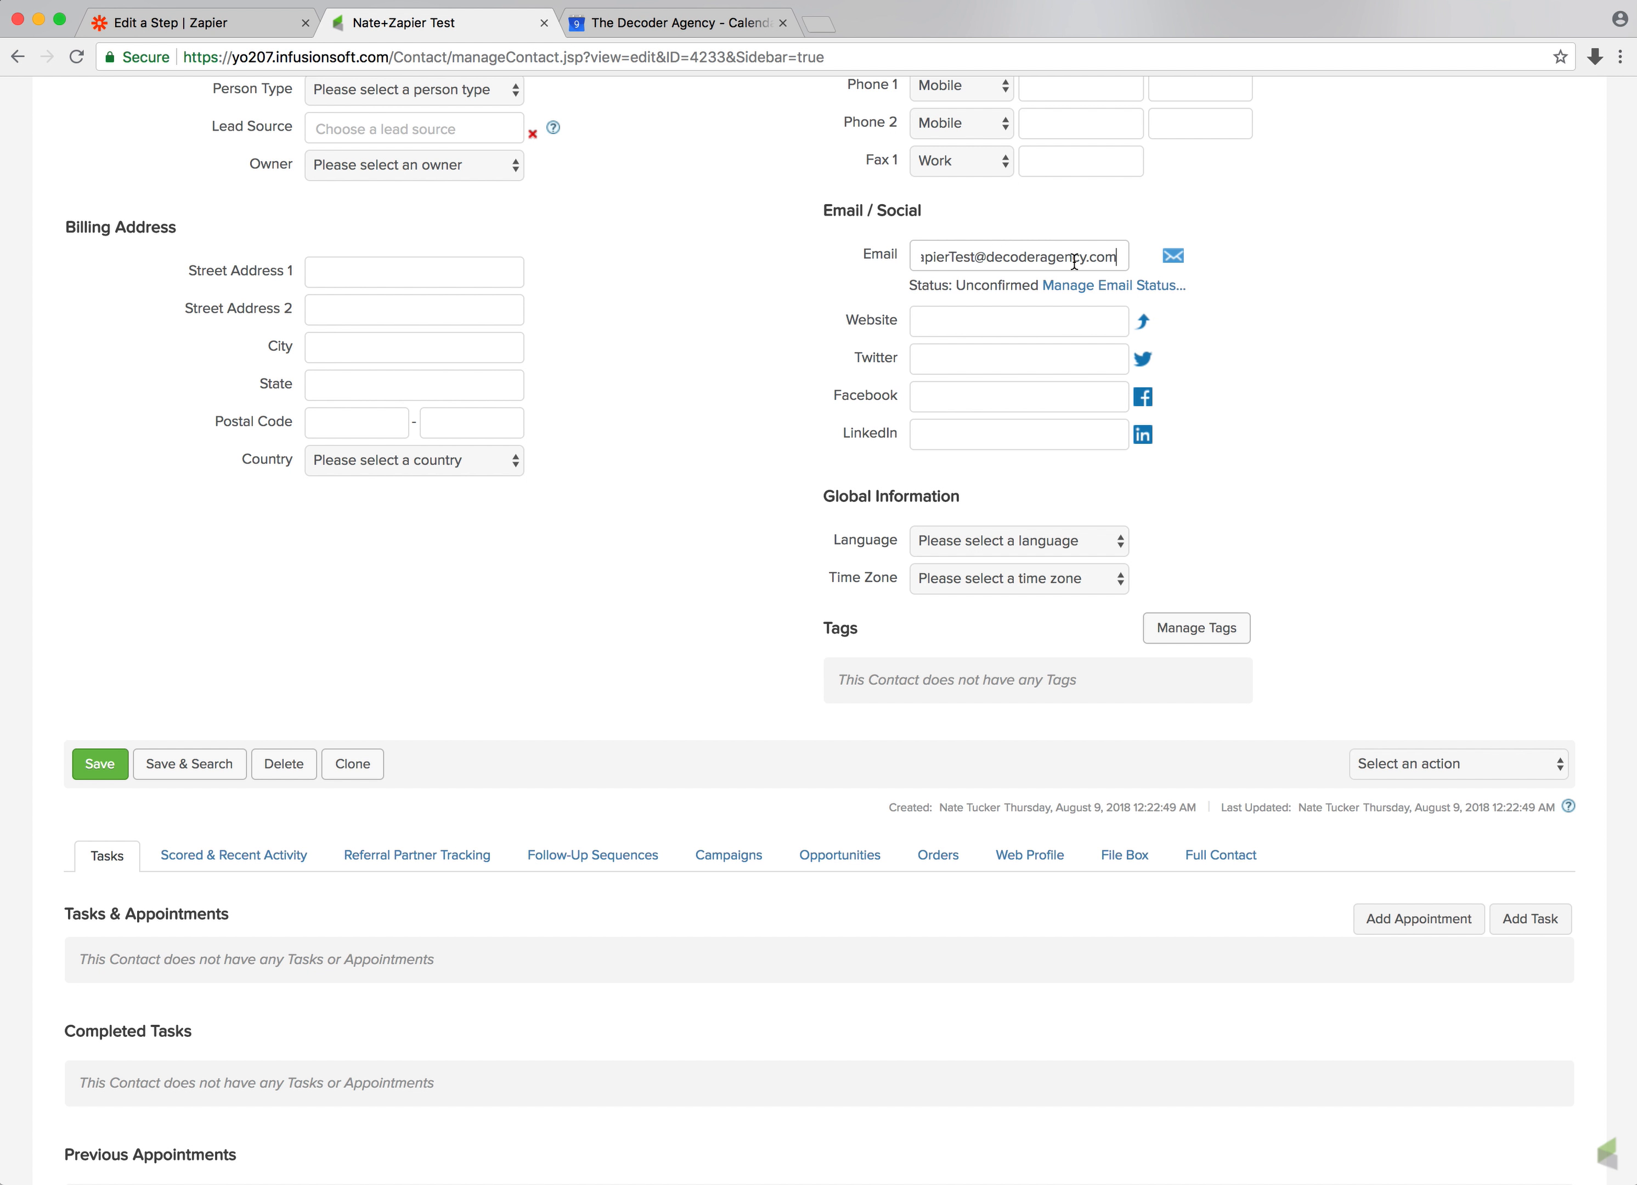
drag(975, 256, 1022, 256)
click(975, 257)
click(954, 257)
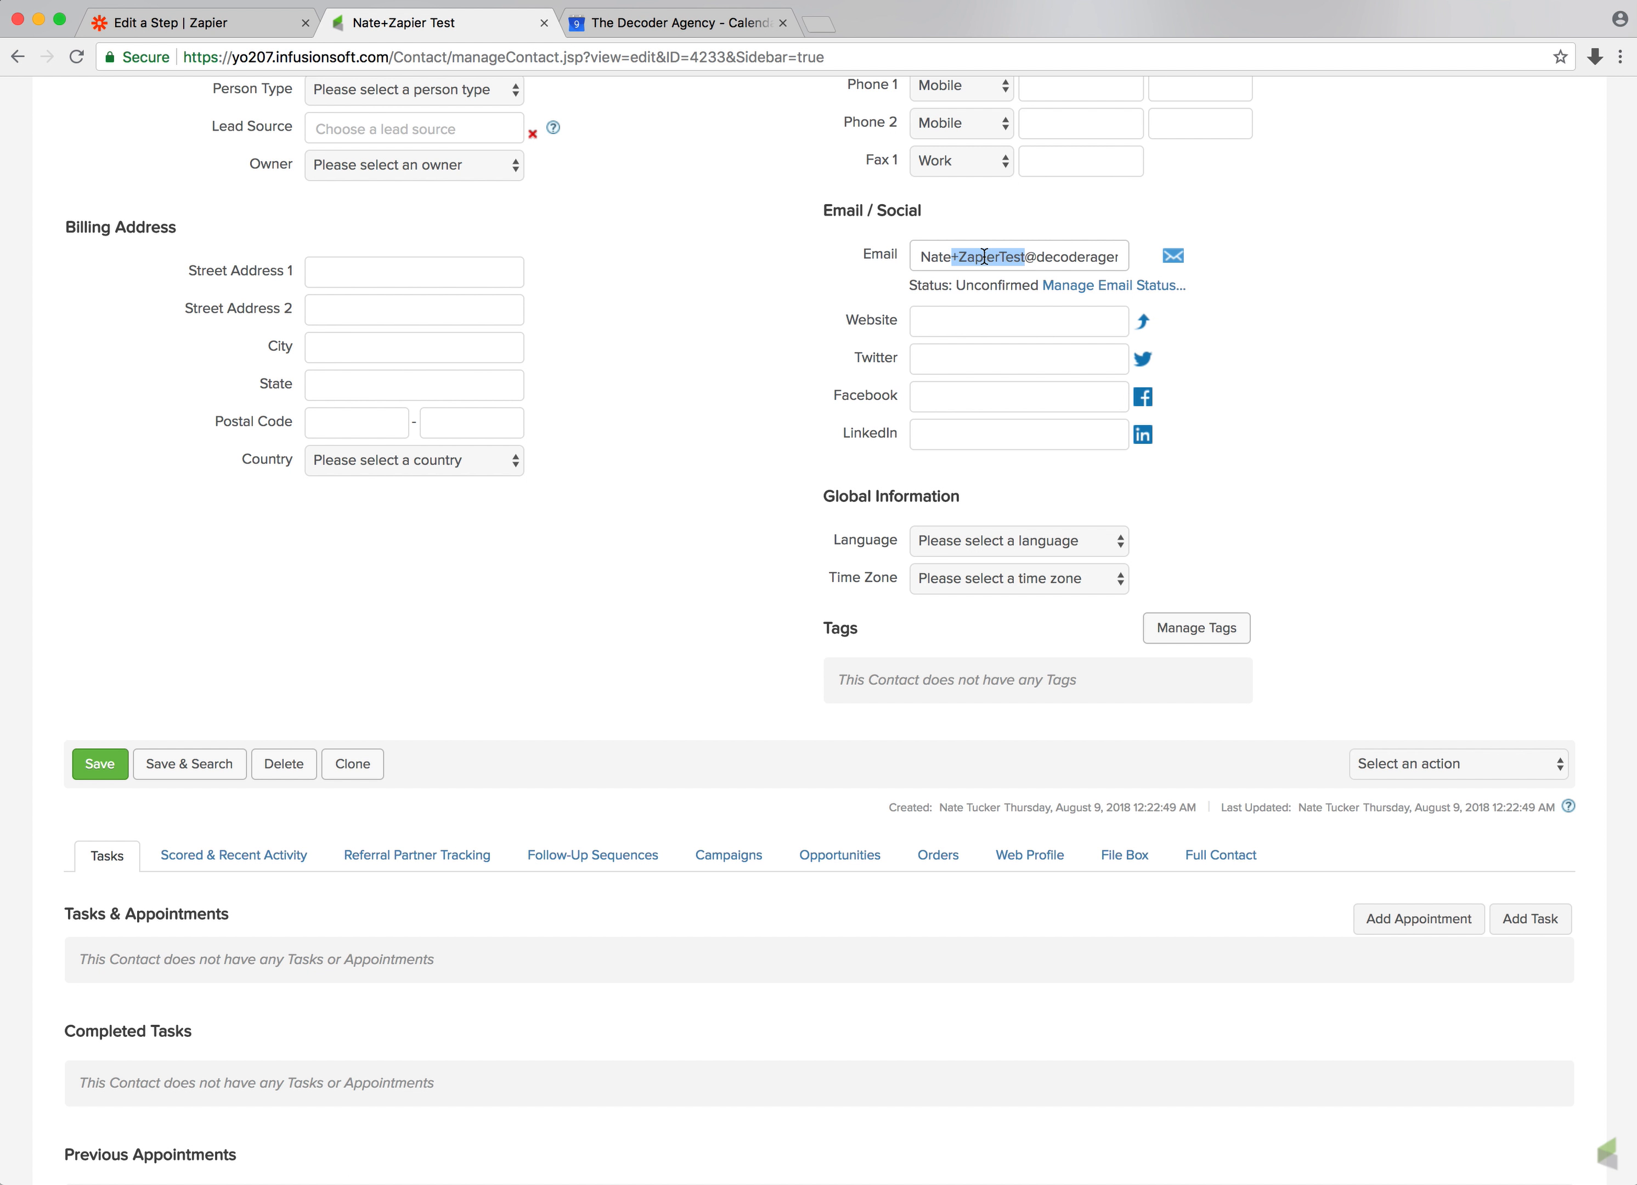
drag(953, 257, 913, 260)
click(1009, 259)
Open a new appointment for the test contact, review the available action types, and close it
scroll(902, 284, down, 5)
scroll(904, 292, down, 10)
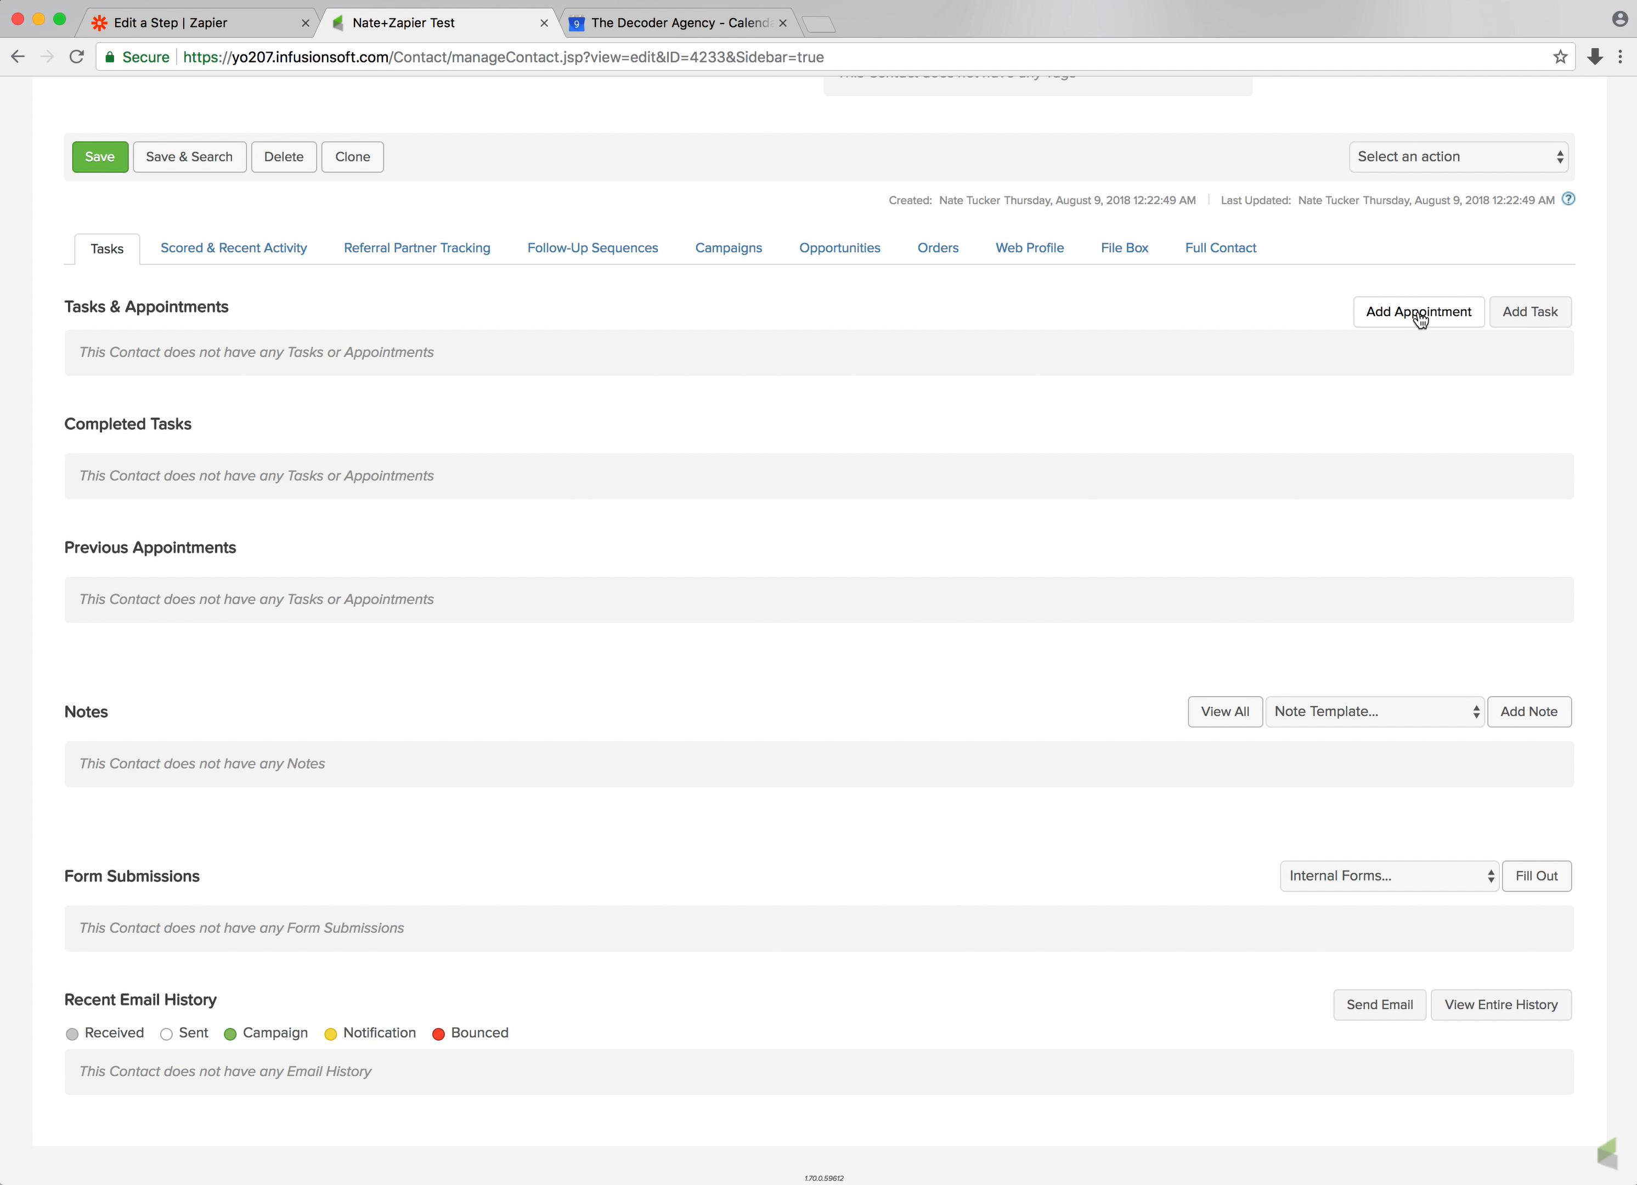
click(1420, 320)
click(450, 581)
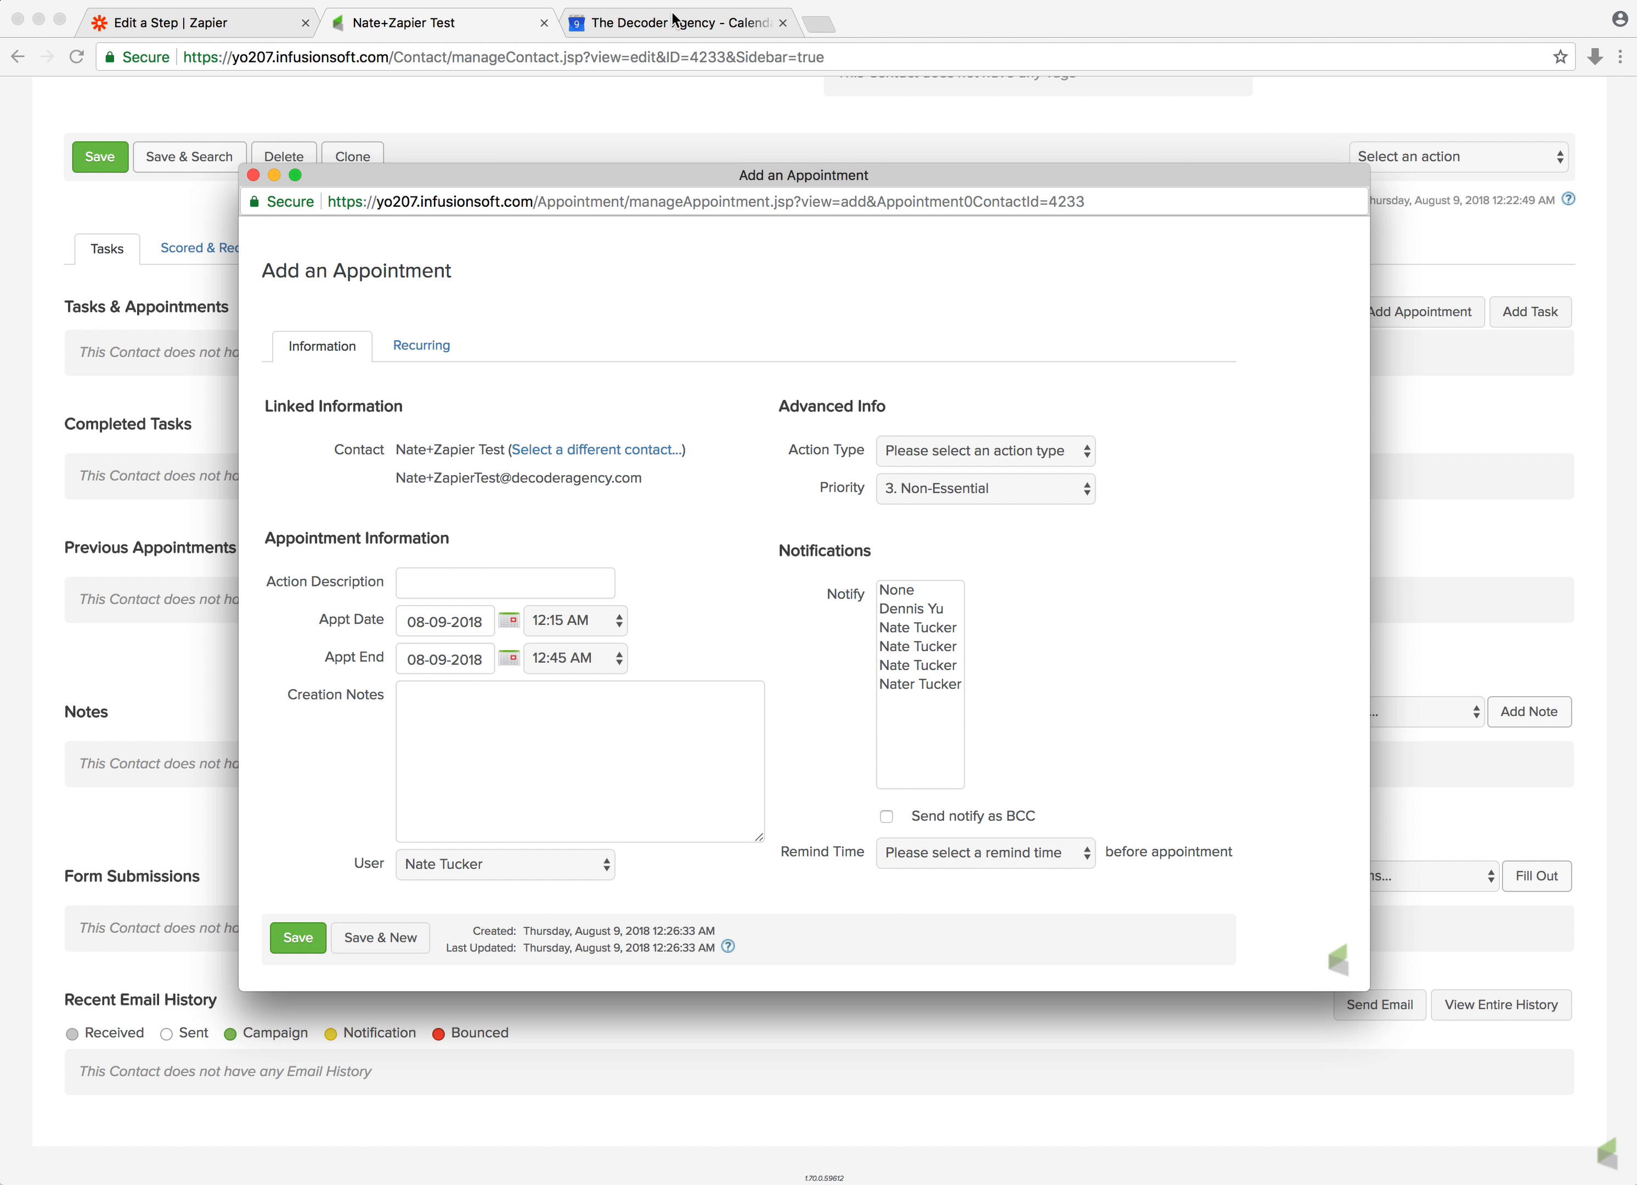
click(921, 457)
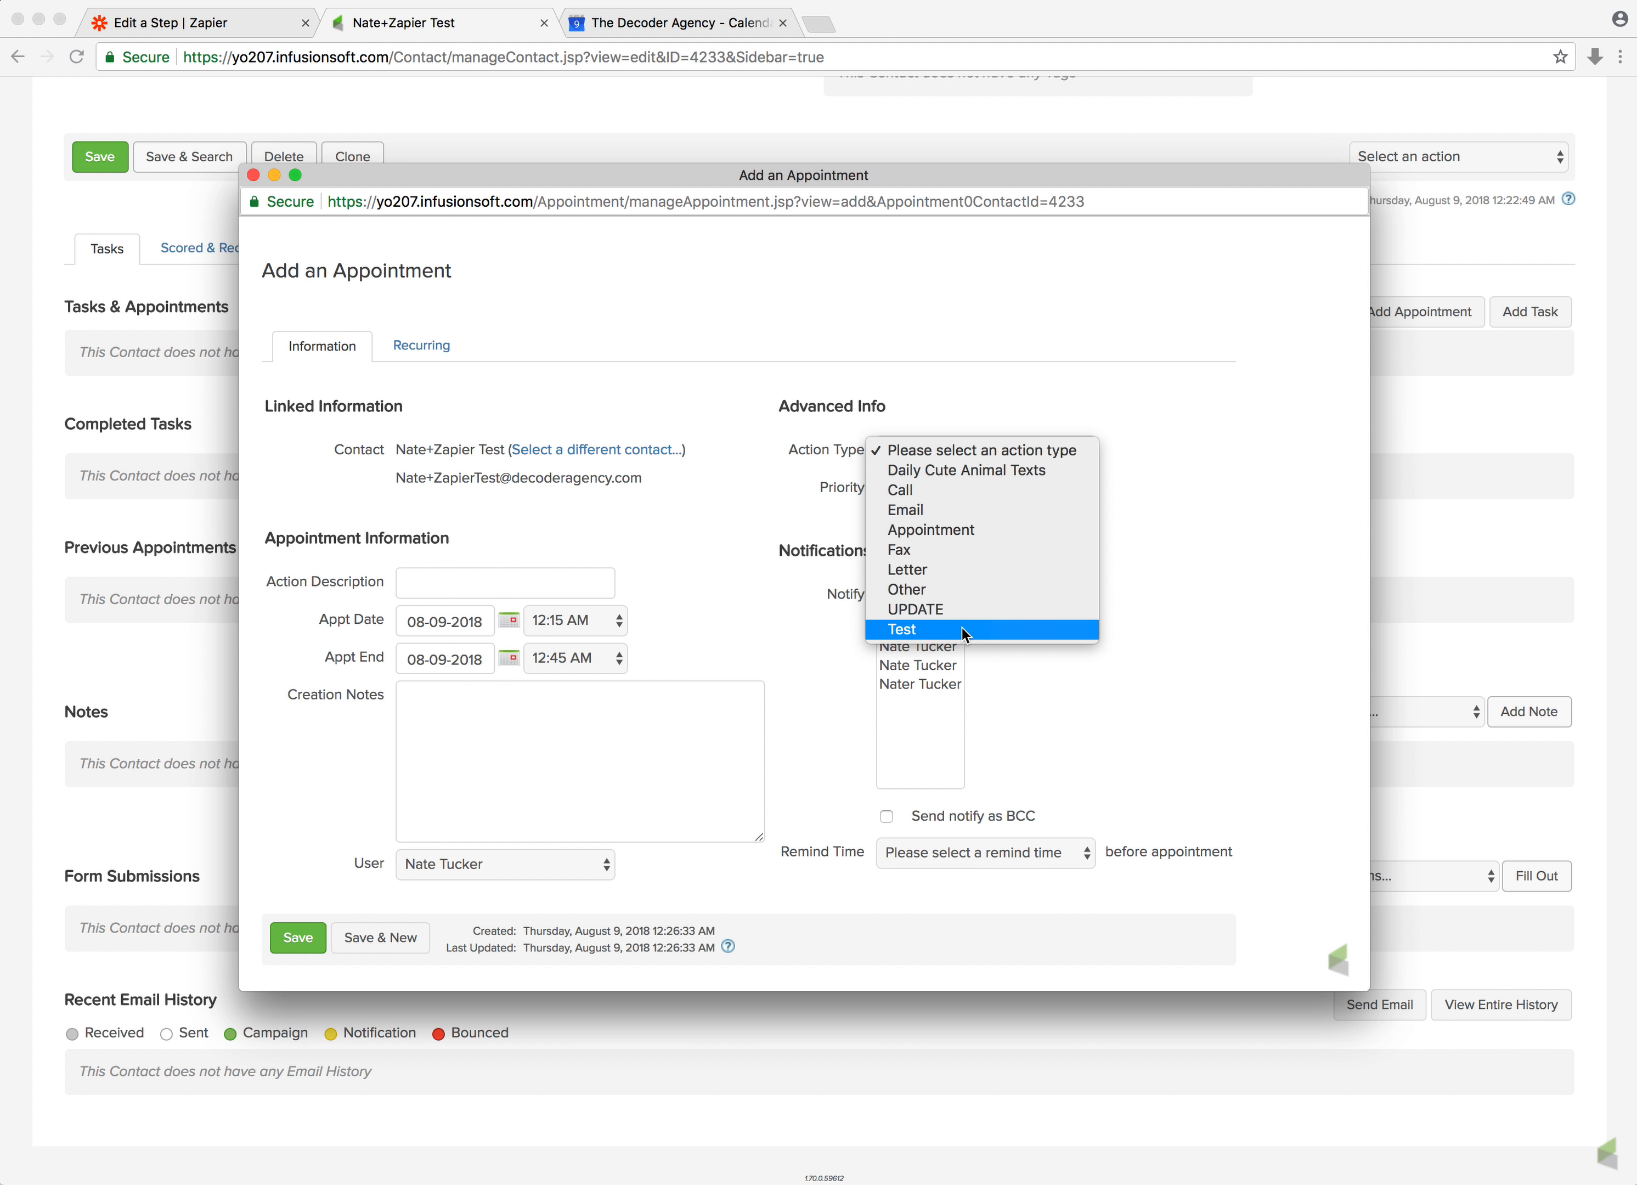
click(800, 399)
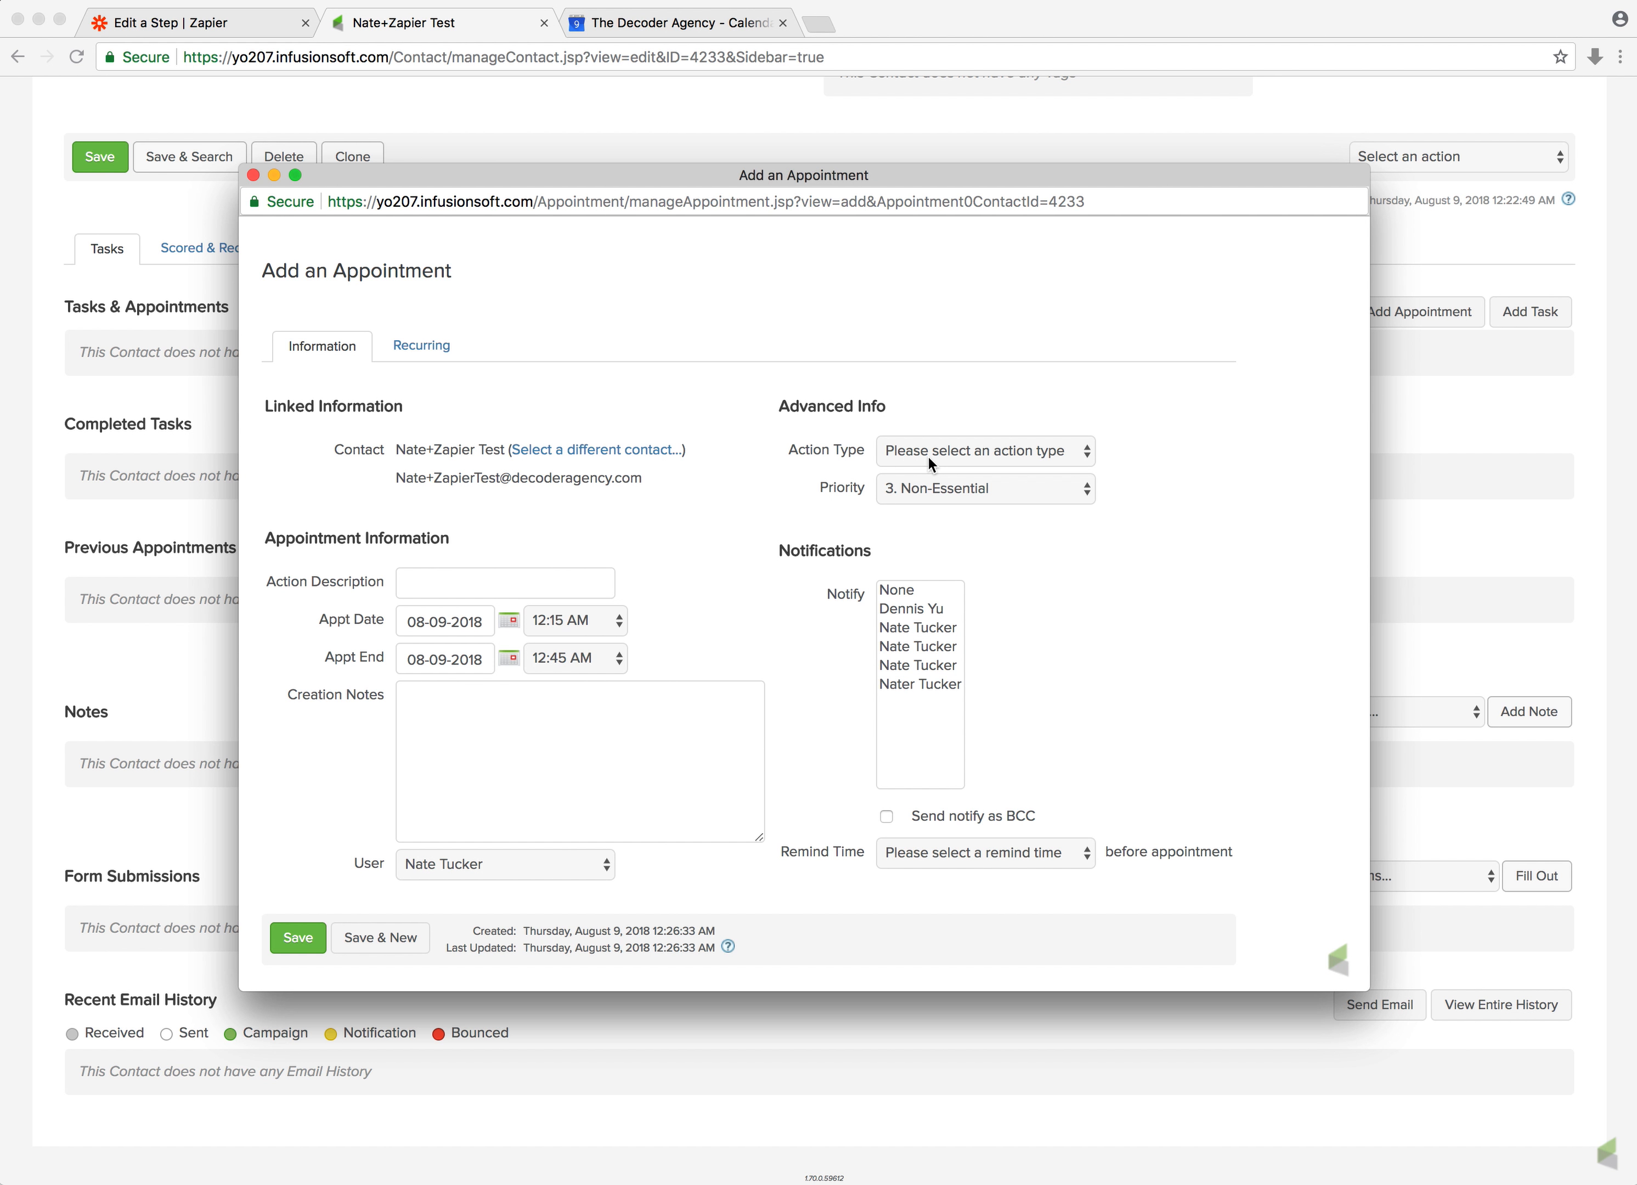
click(253, 176)
Add a Task/Appt/Note type option named Add to Google Calendar in the CRM settings and save
scroll(251, 174, up, 10)
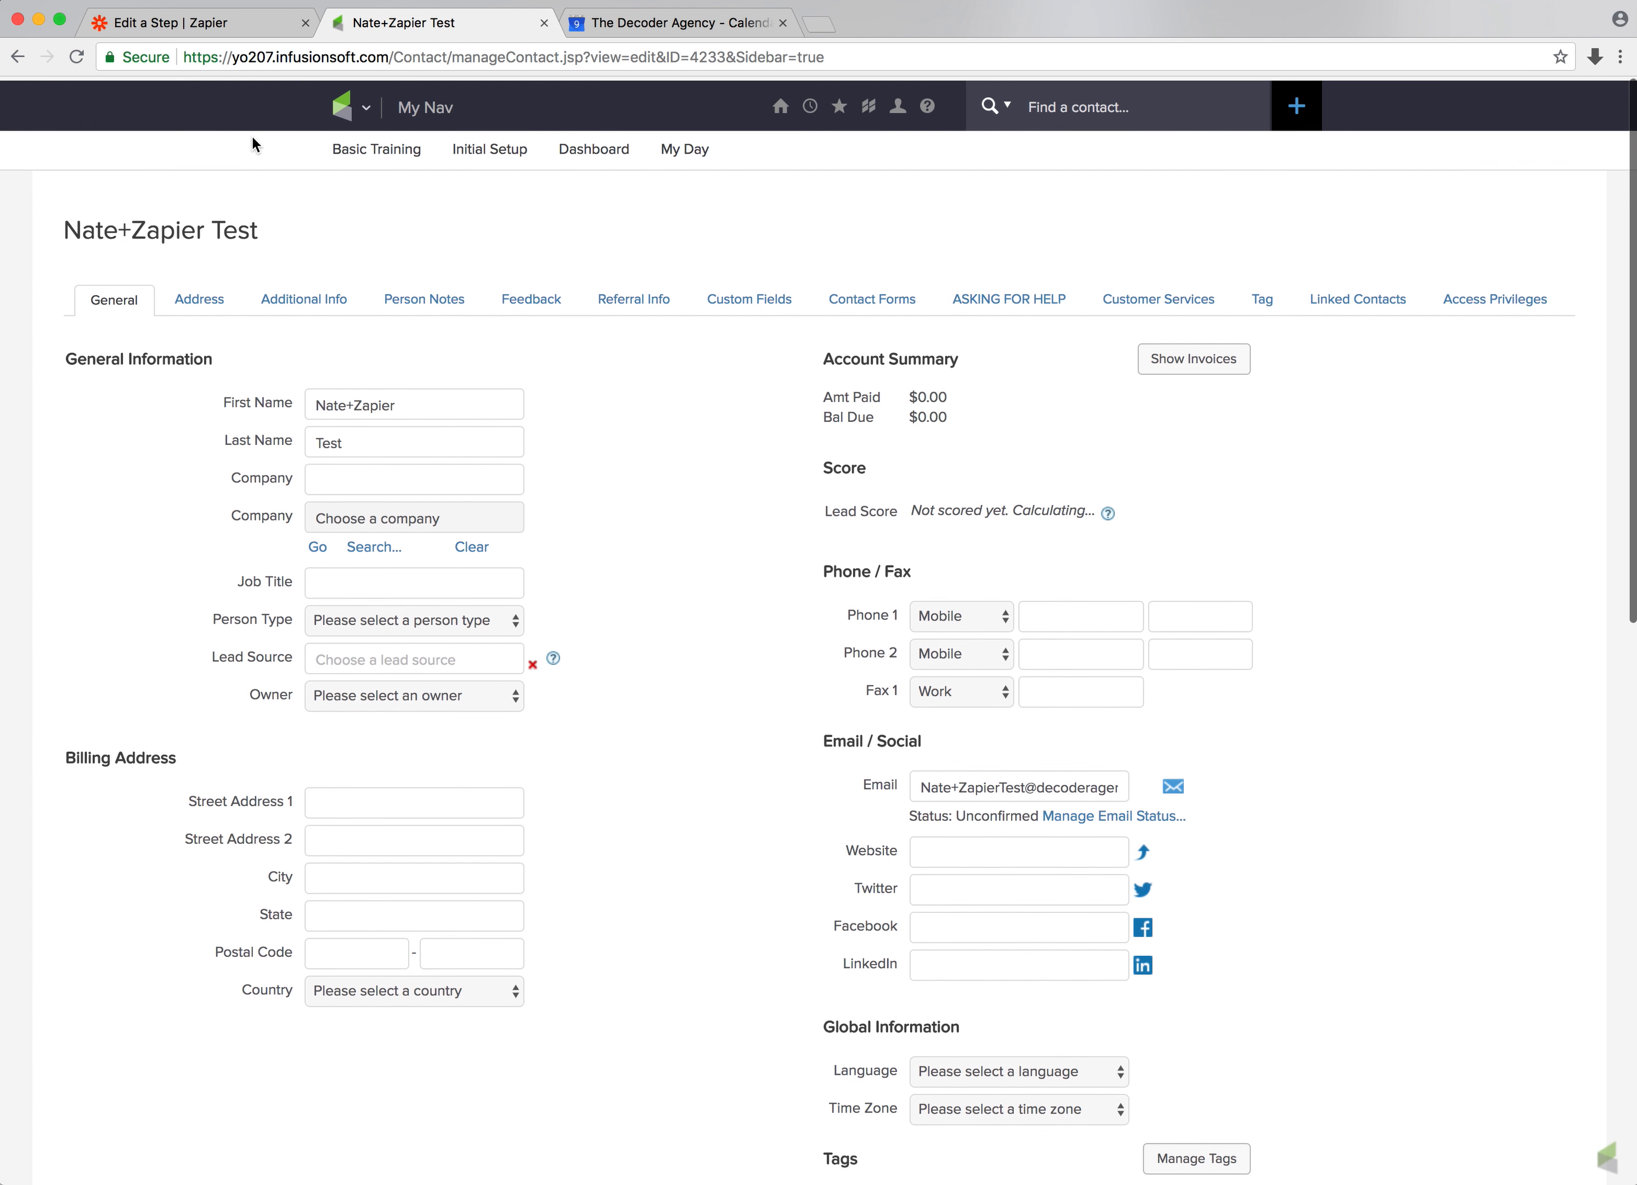
click(363, 110)
click(597, 385)
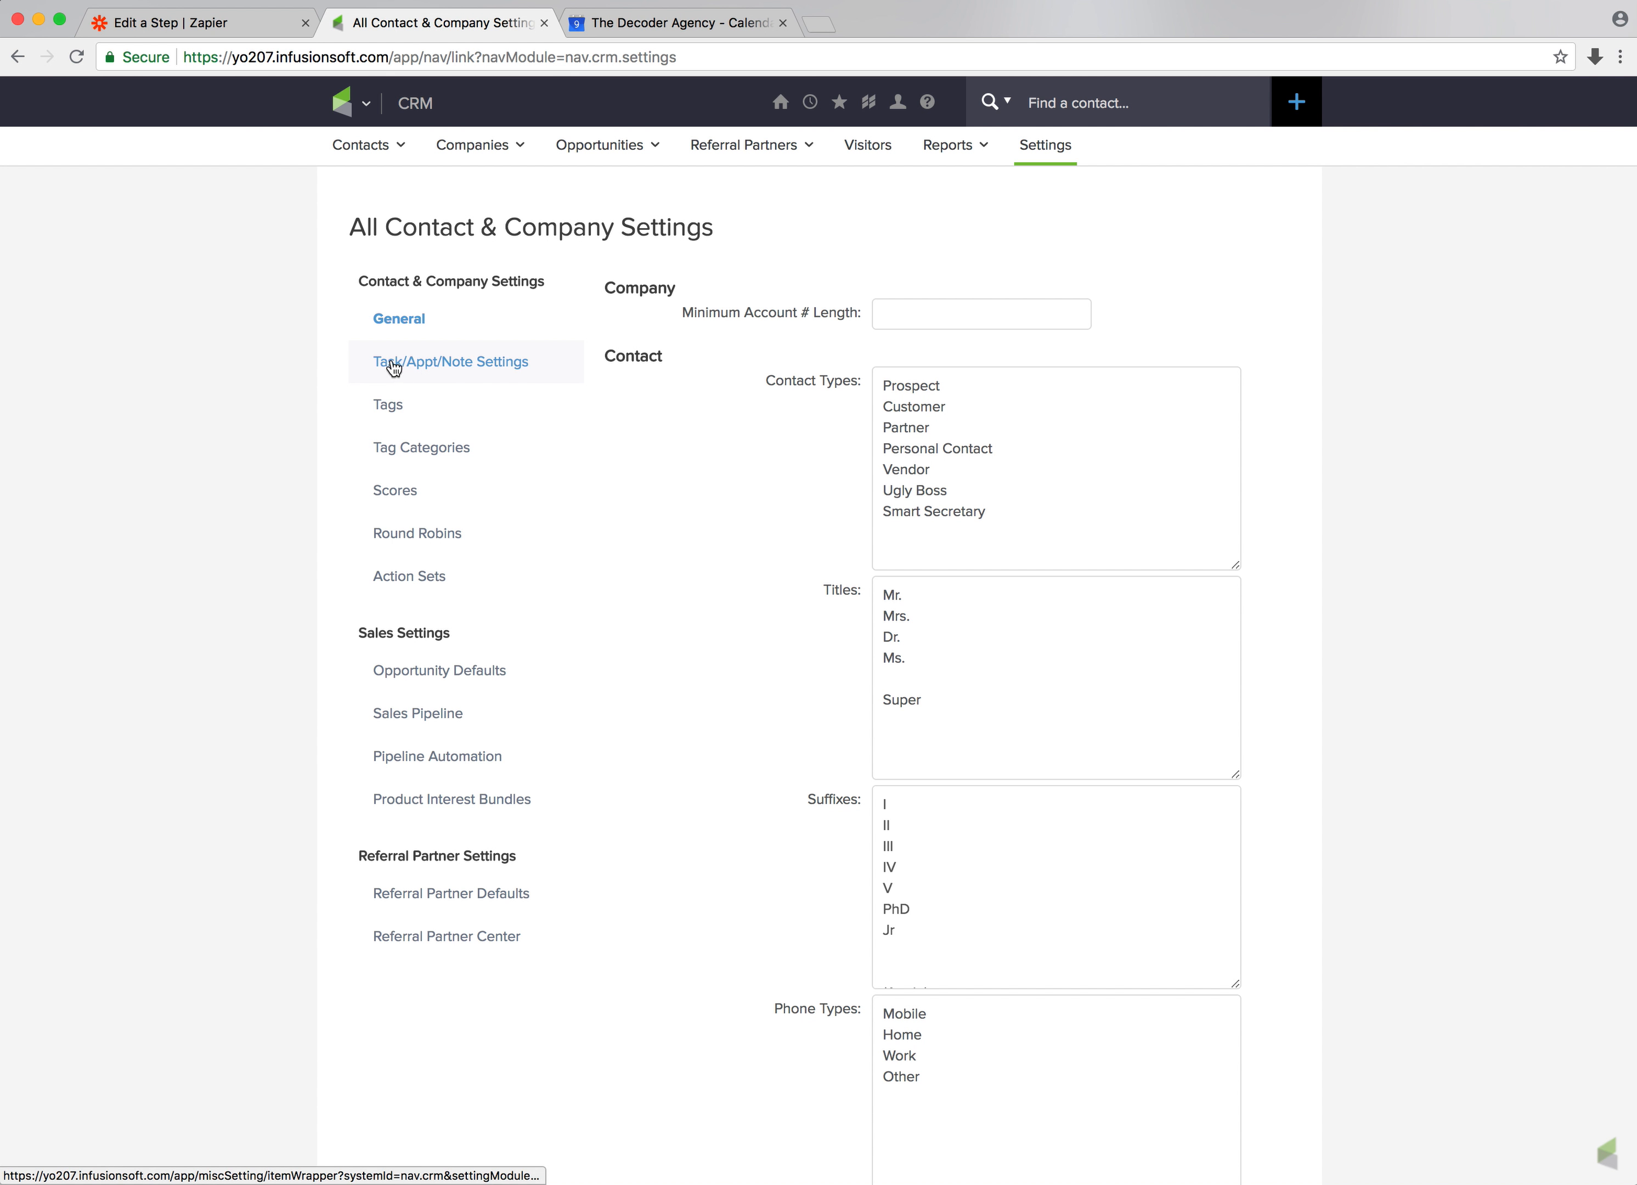
click(422, 363)
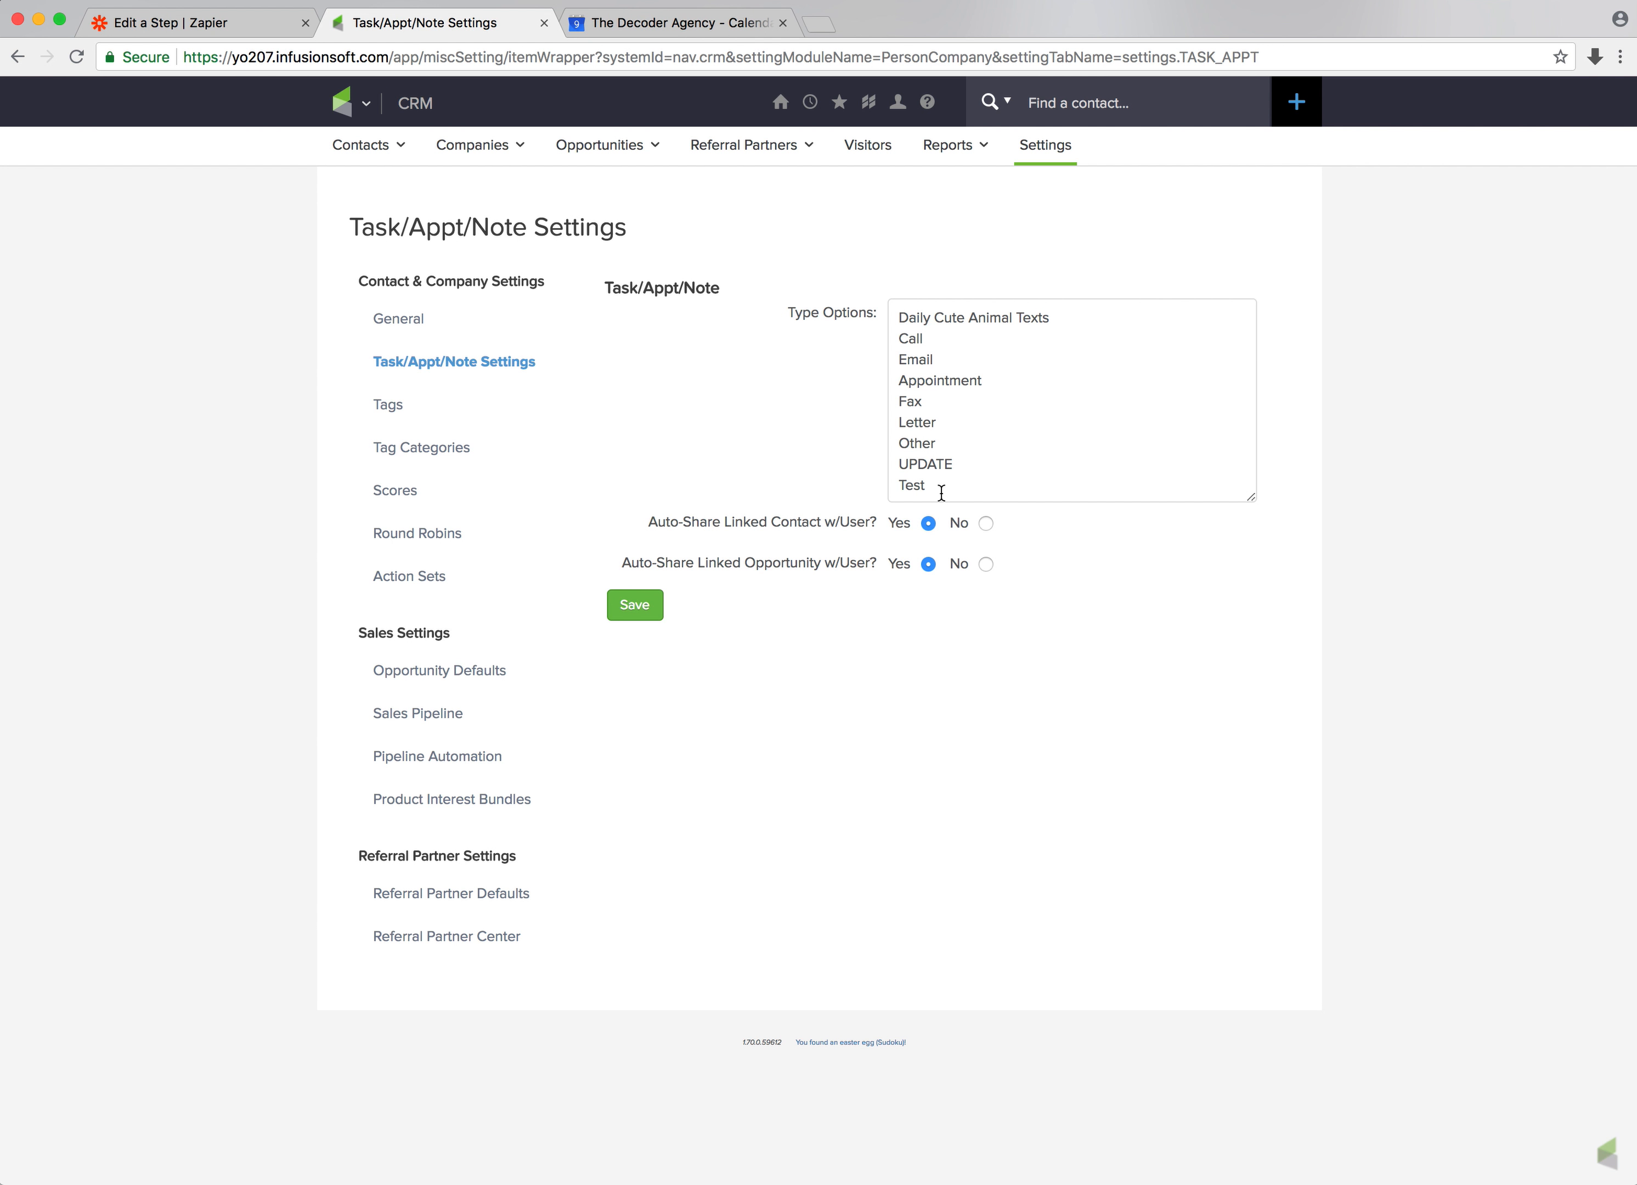
key(Return)
text(Add to Google Calendar)
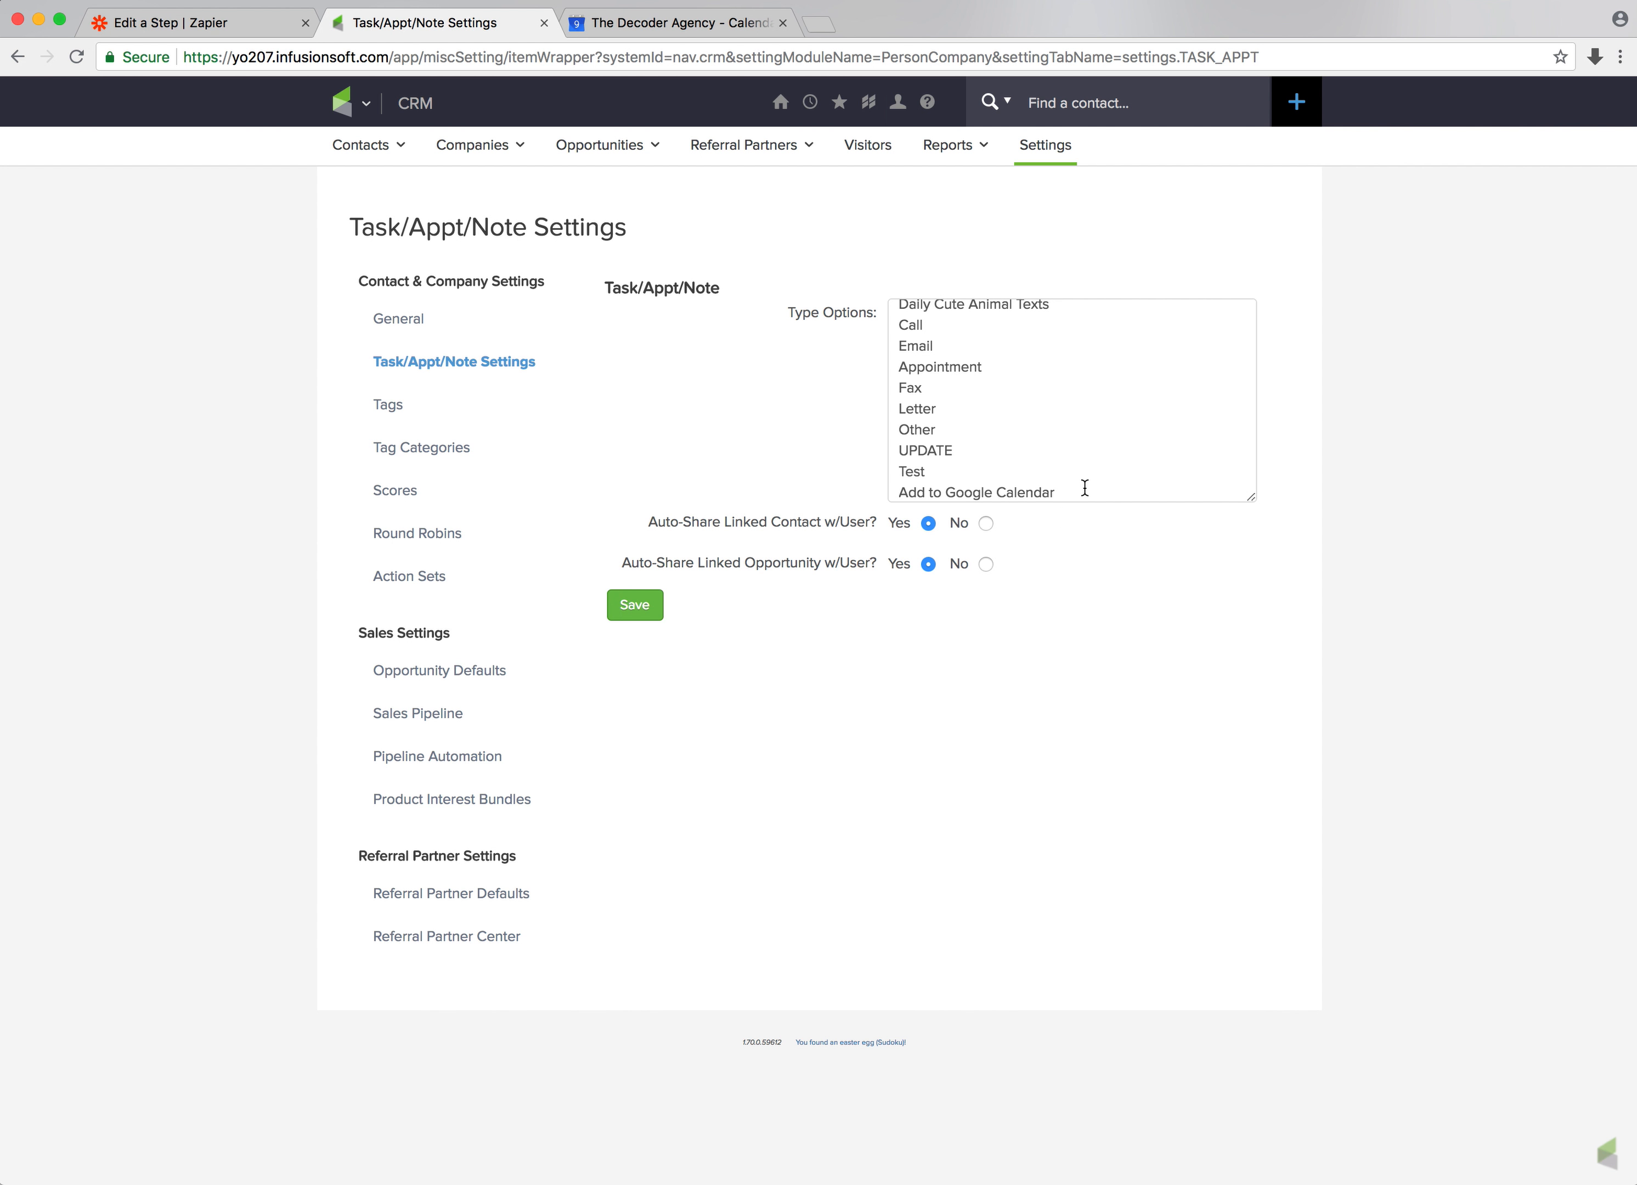
drag(1084, 488, 899, 489)
click(929, 484)
click(628, 604)
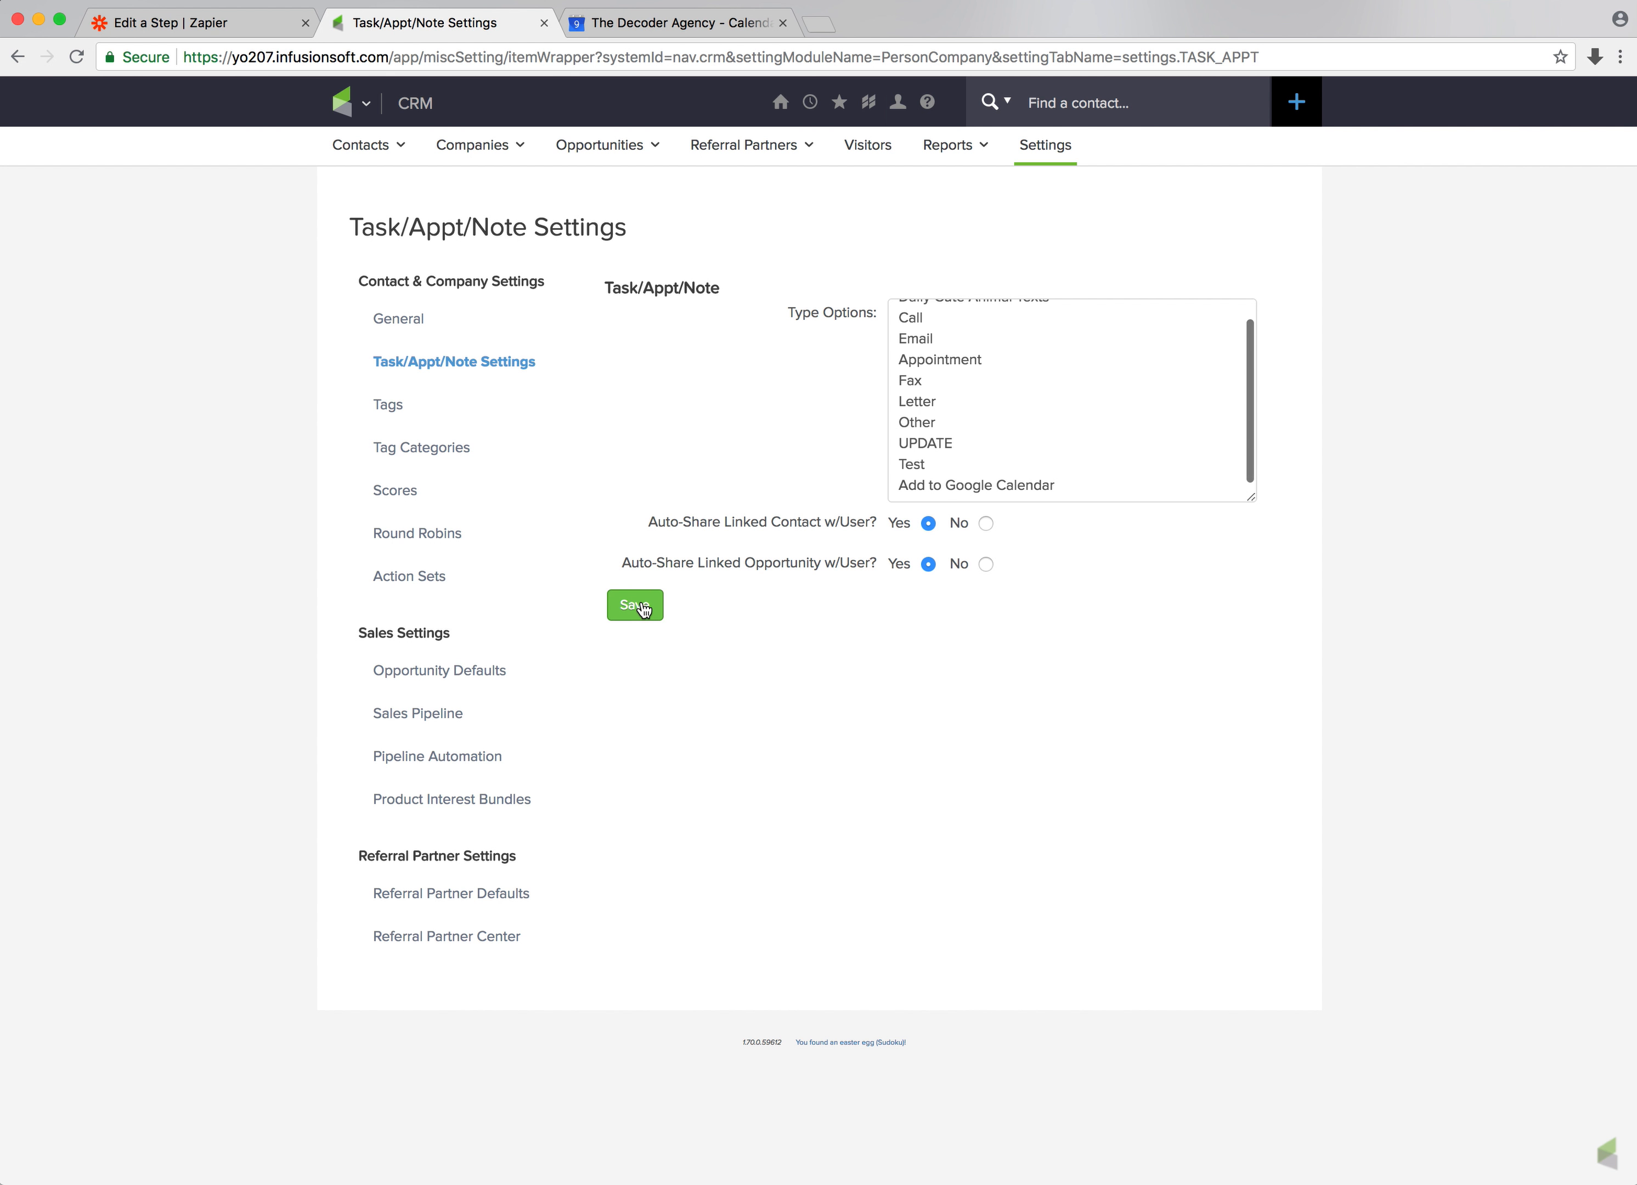
Reopen the recent test contact and start a new appointment with action type Add to Google Calendar and description Lunch with Dom
click(820, 102)
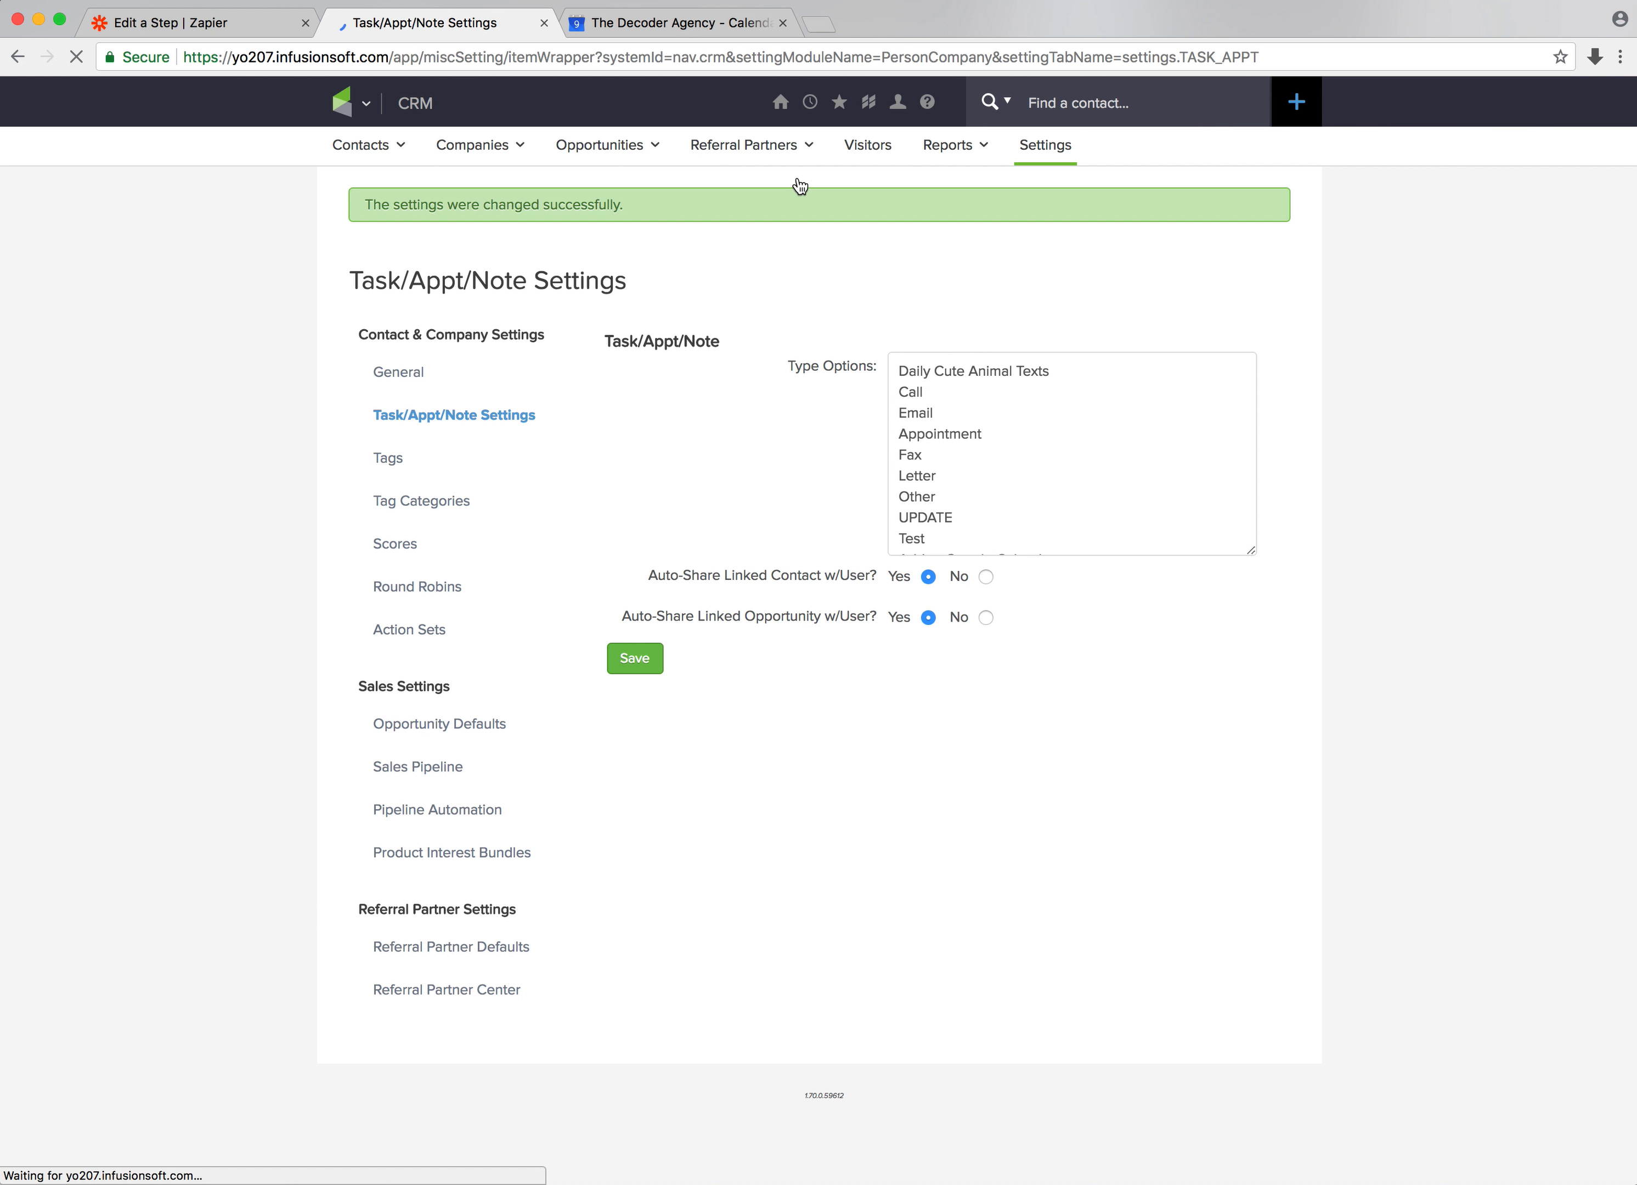
click(814, 100)
click(808, 175)
scroll(764, 456, down, 15)
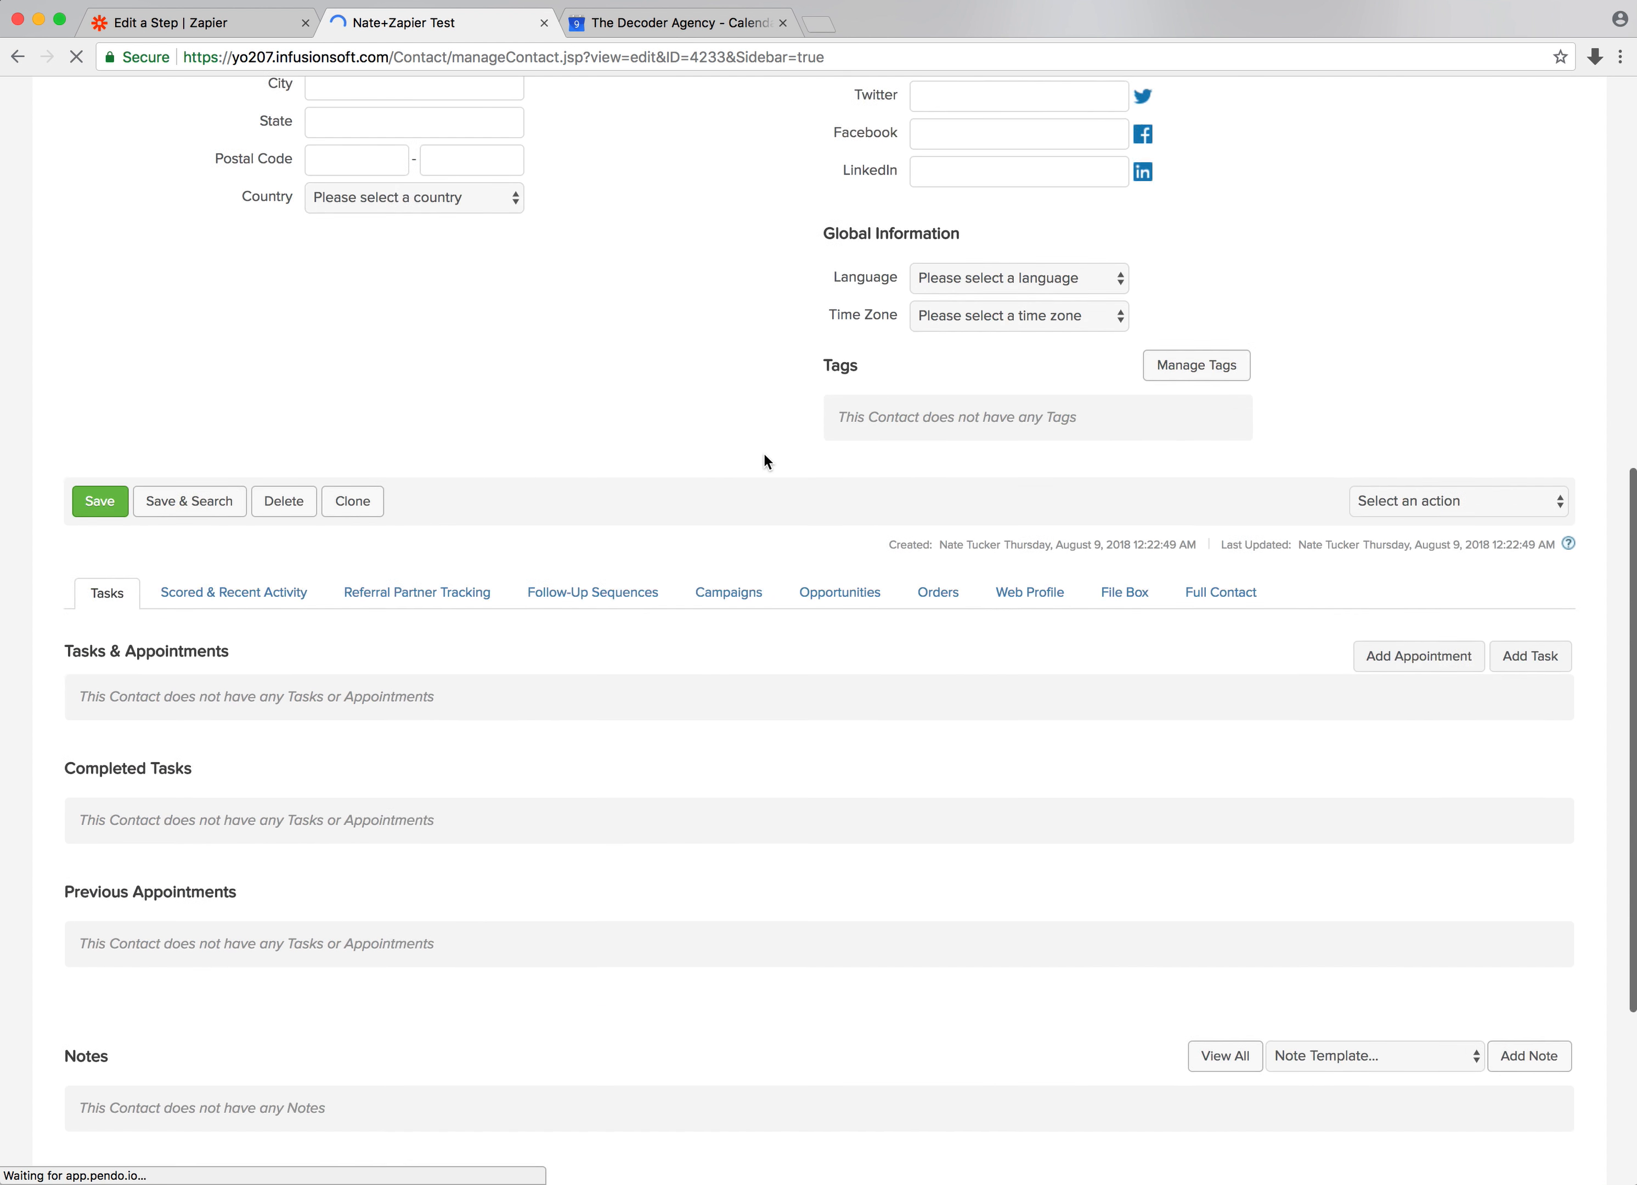
click(1437, 312)
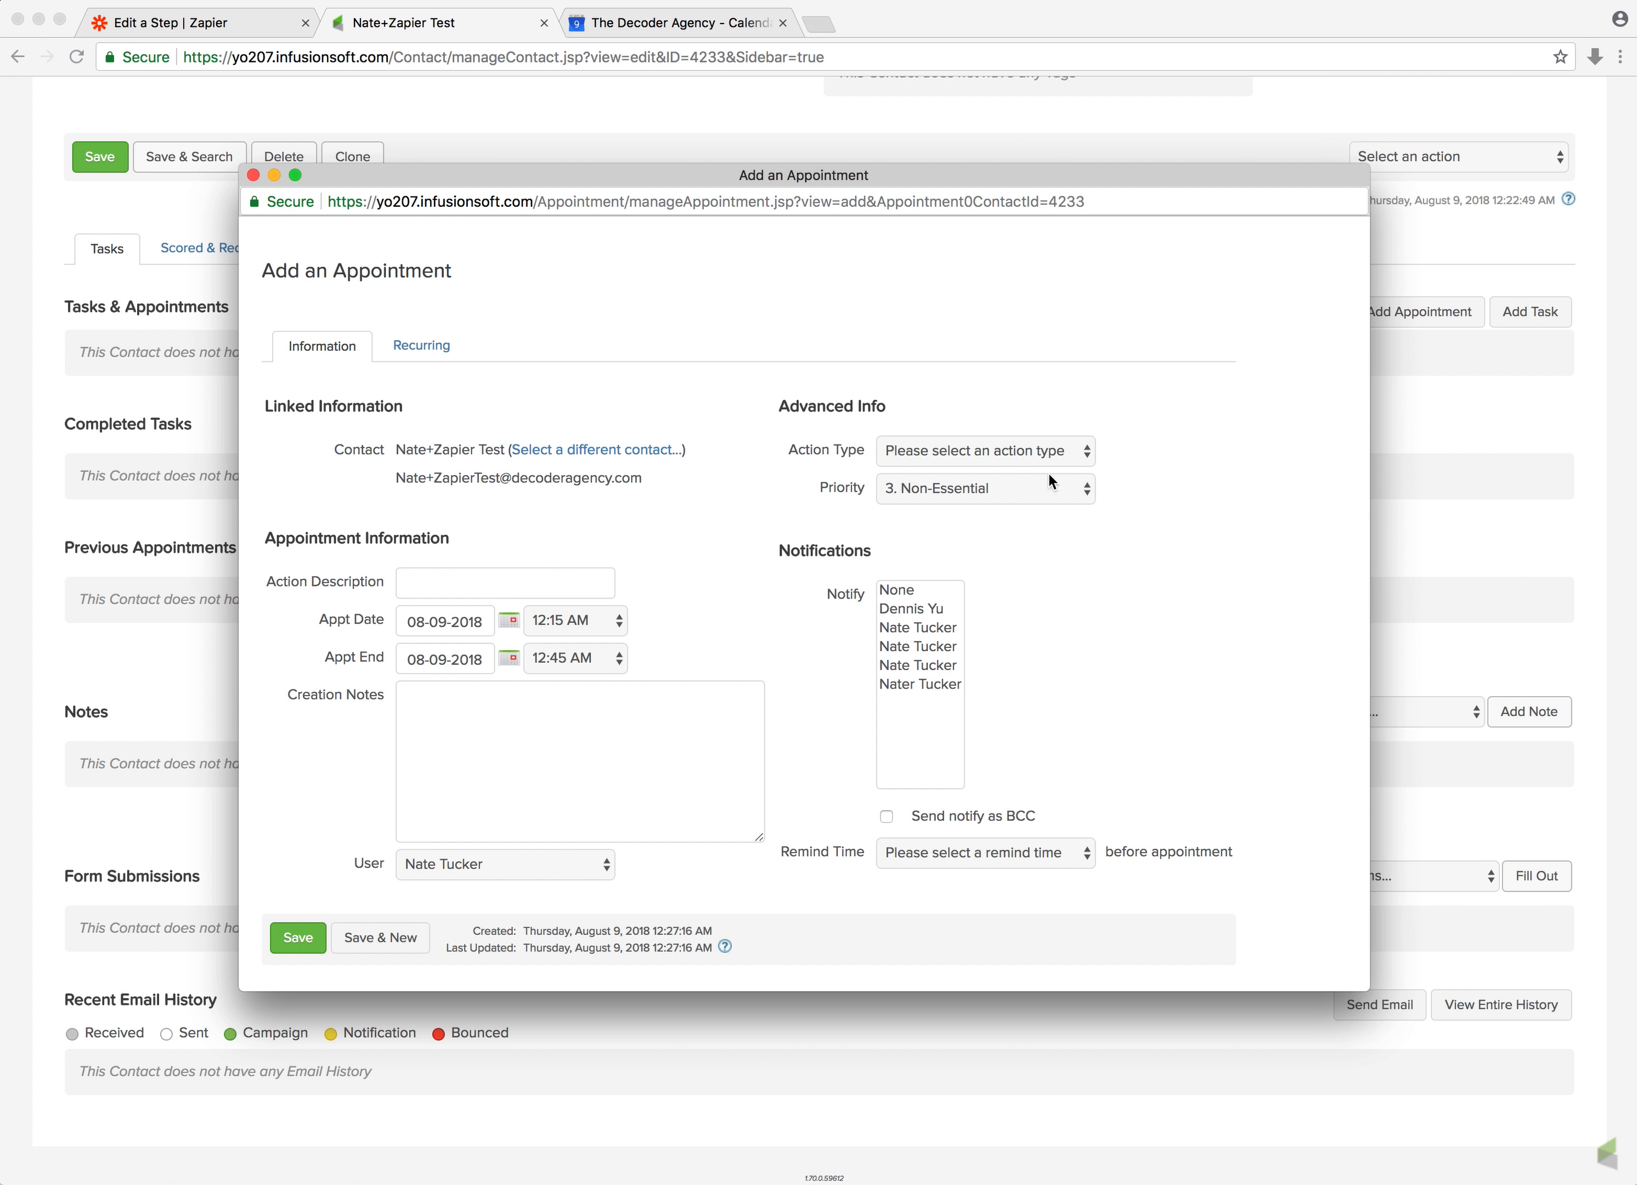
click(939, 449)
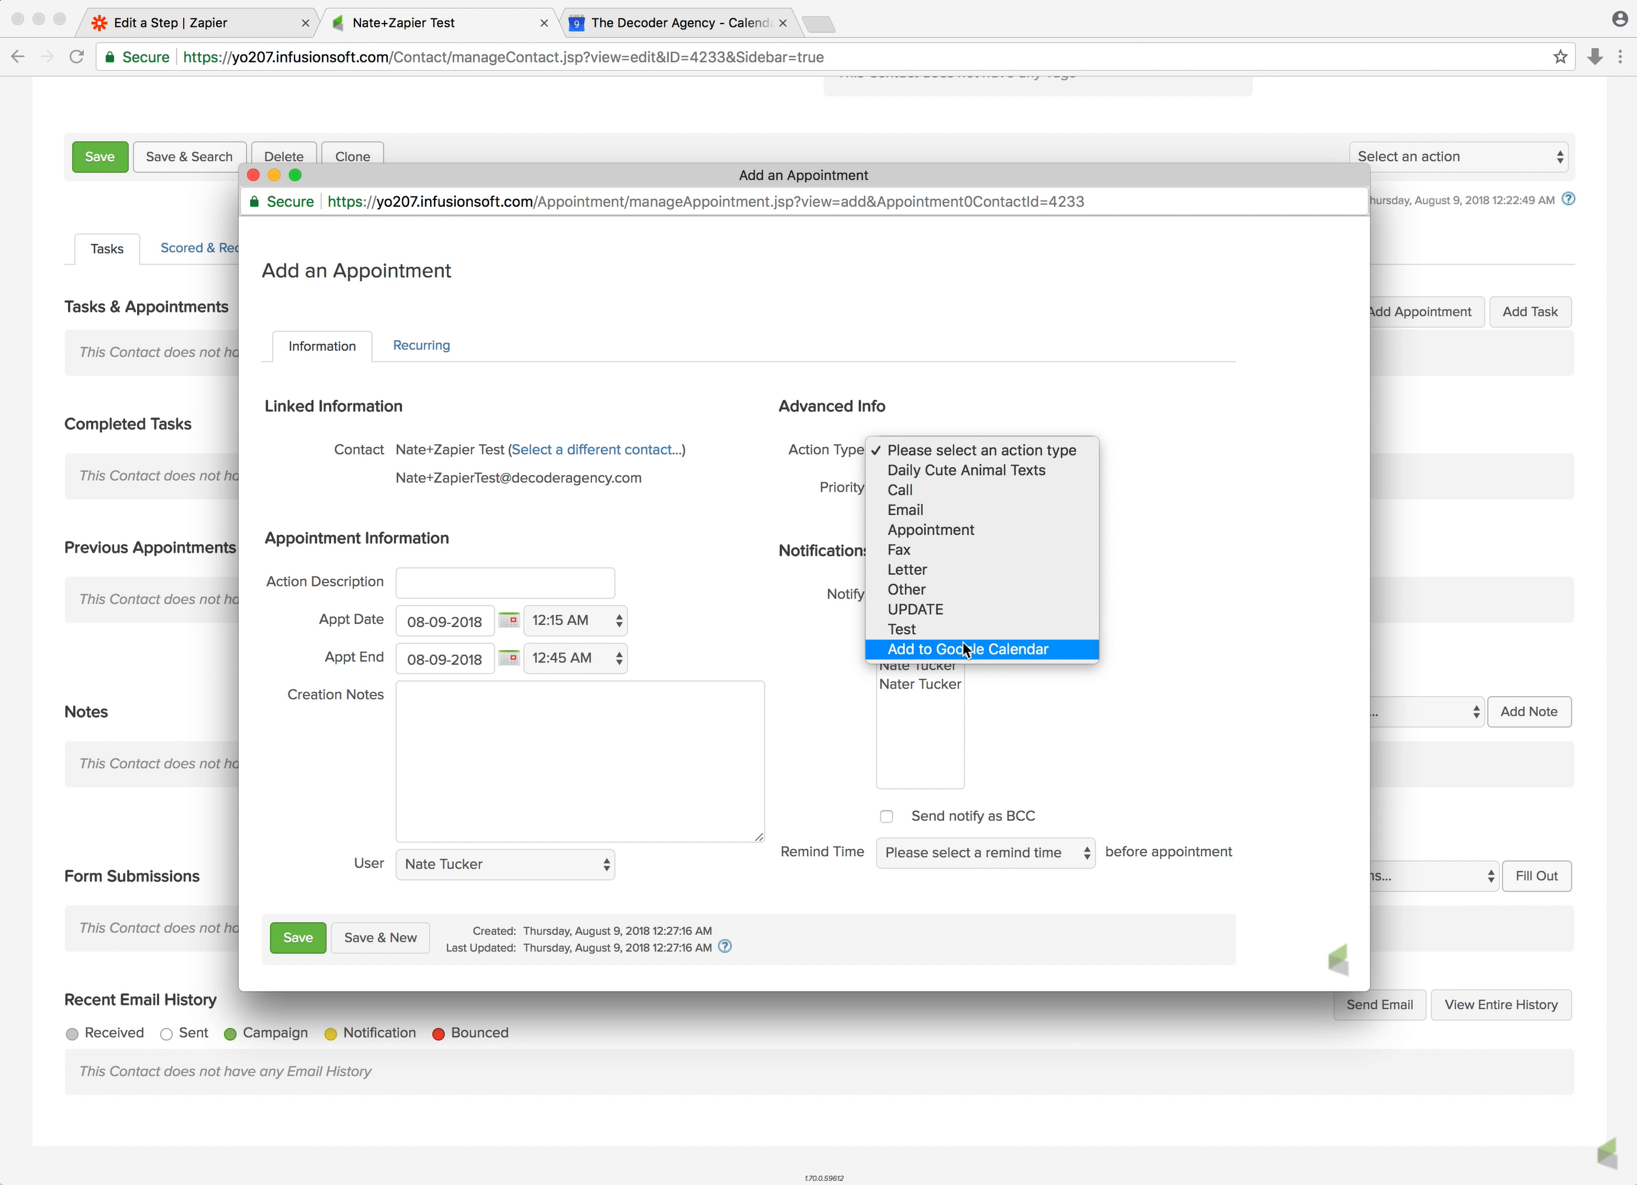
click(941, 649)
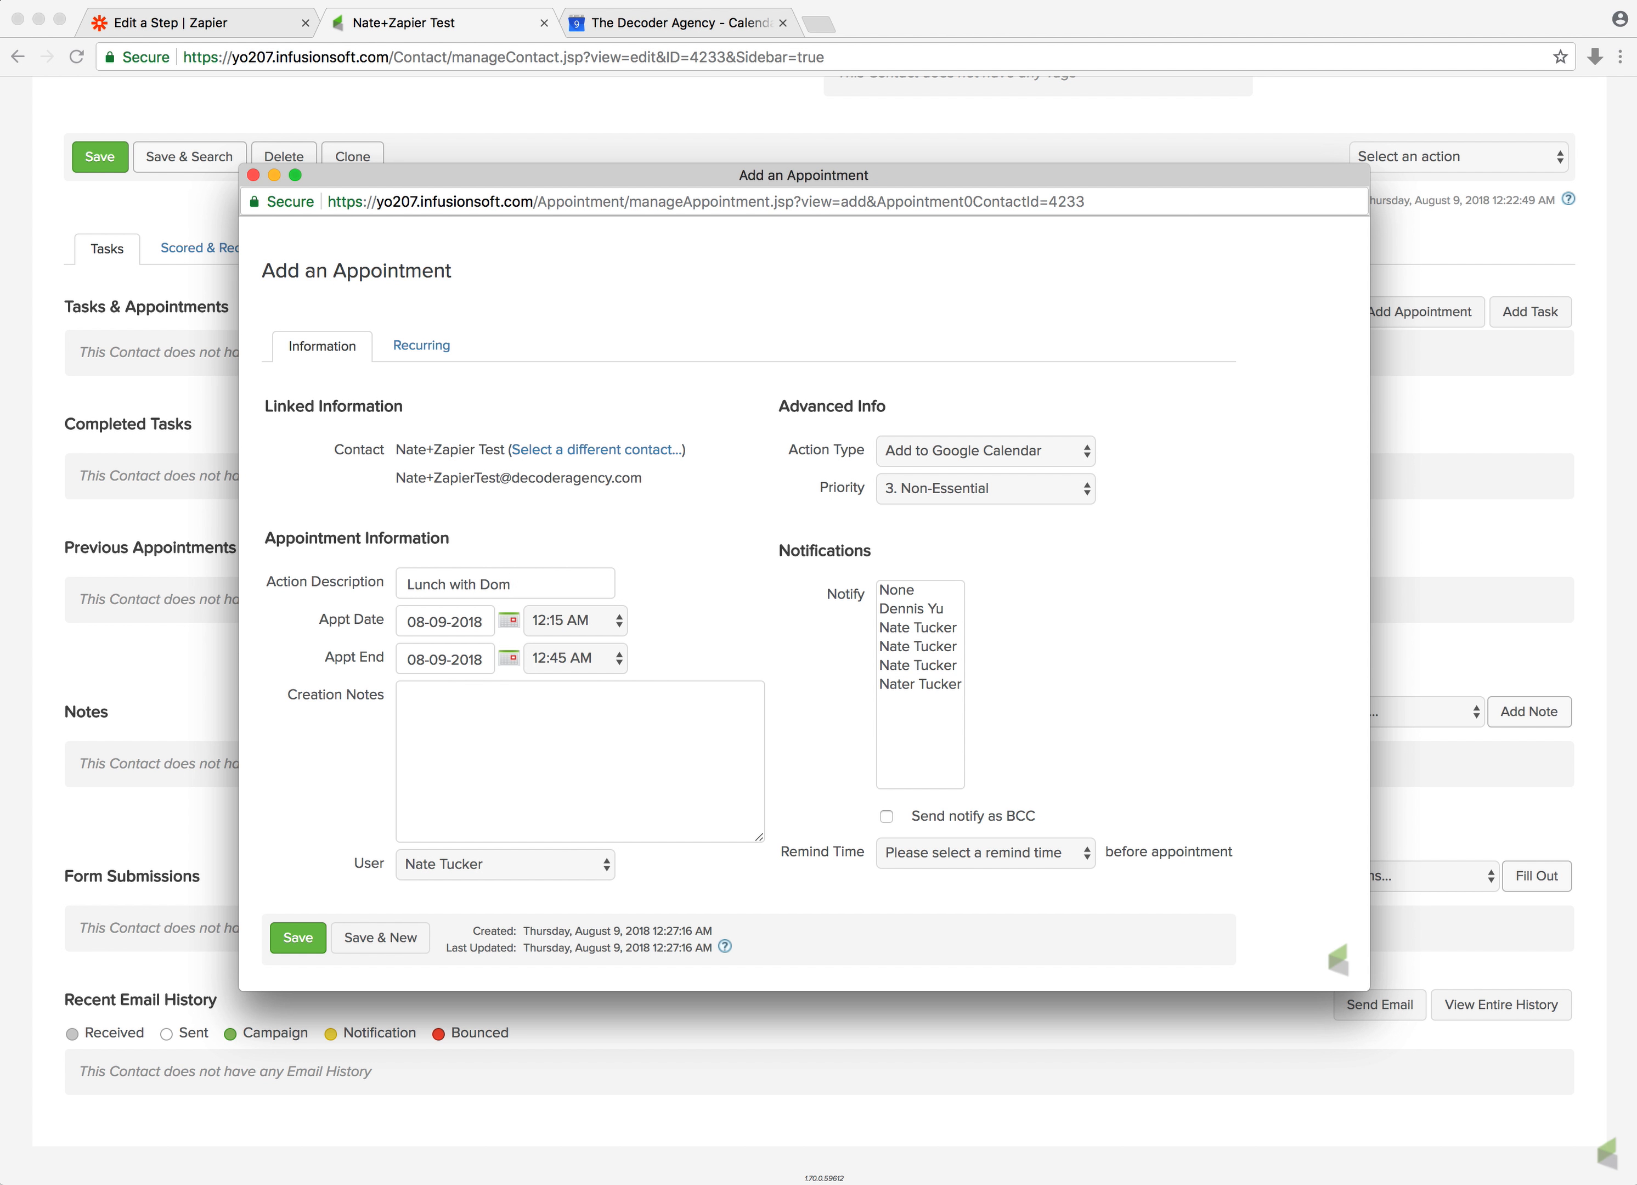
Set the appointment date to 08-10-2018 with a start time of 11:00 AM
click(509, 621)
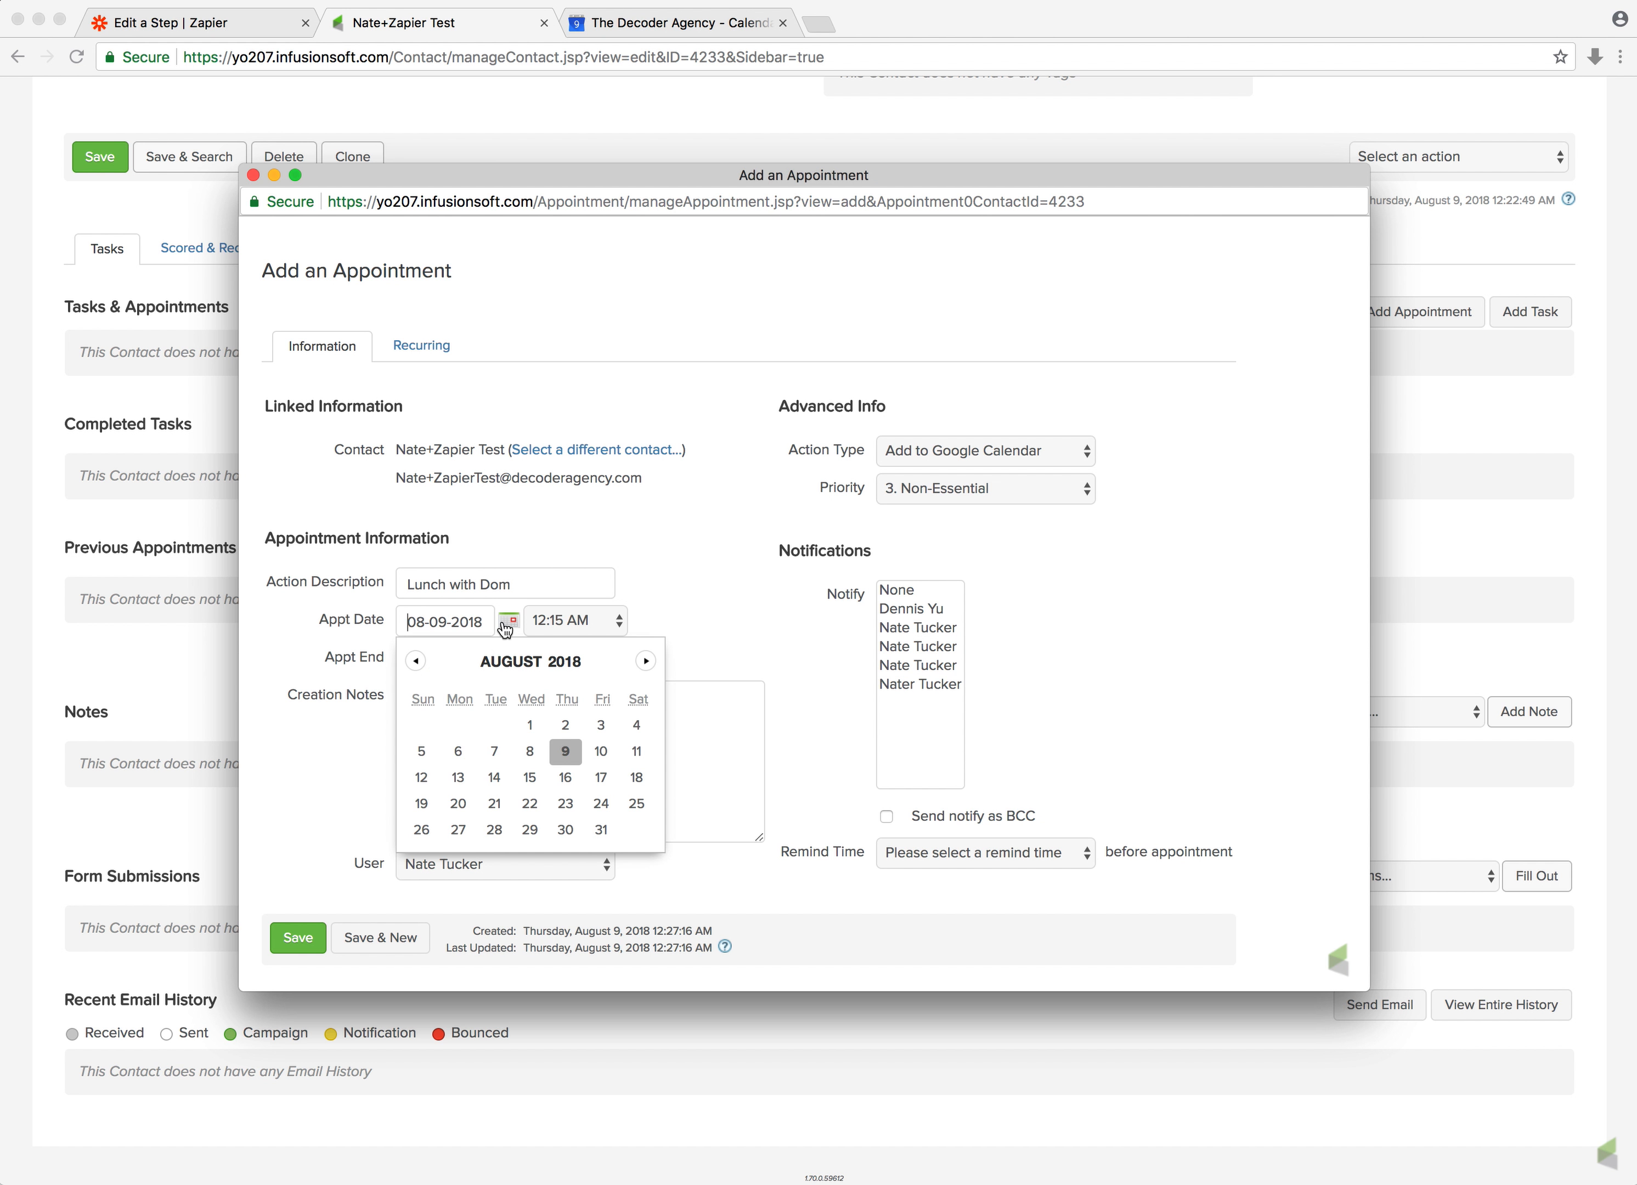
click(600, 752)
click(577, 621)
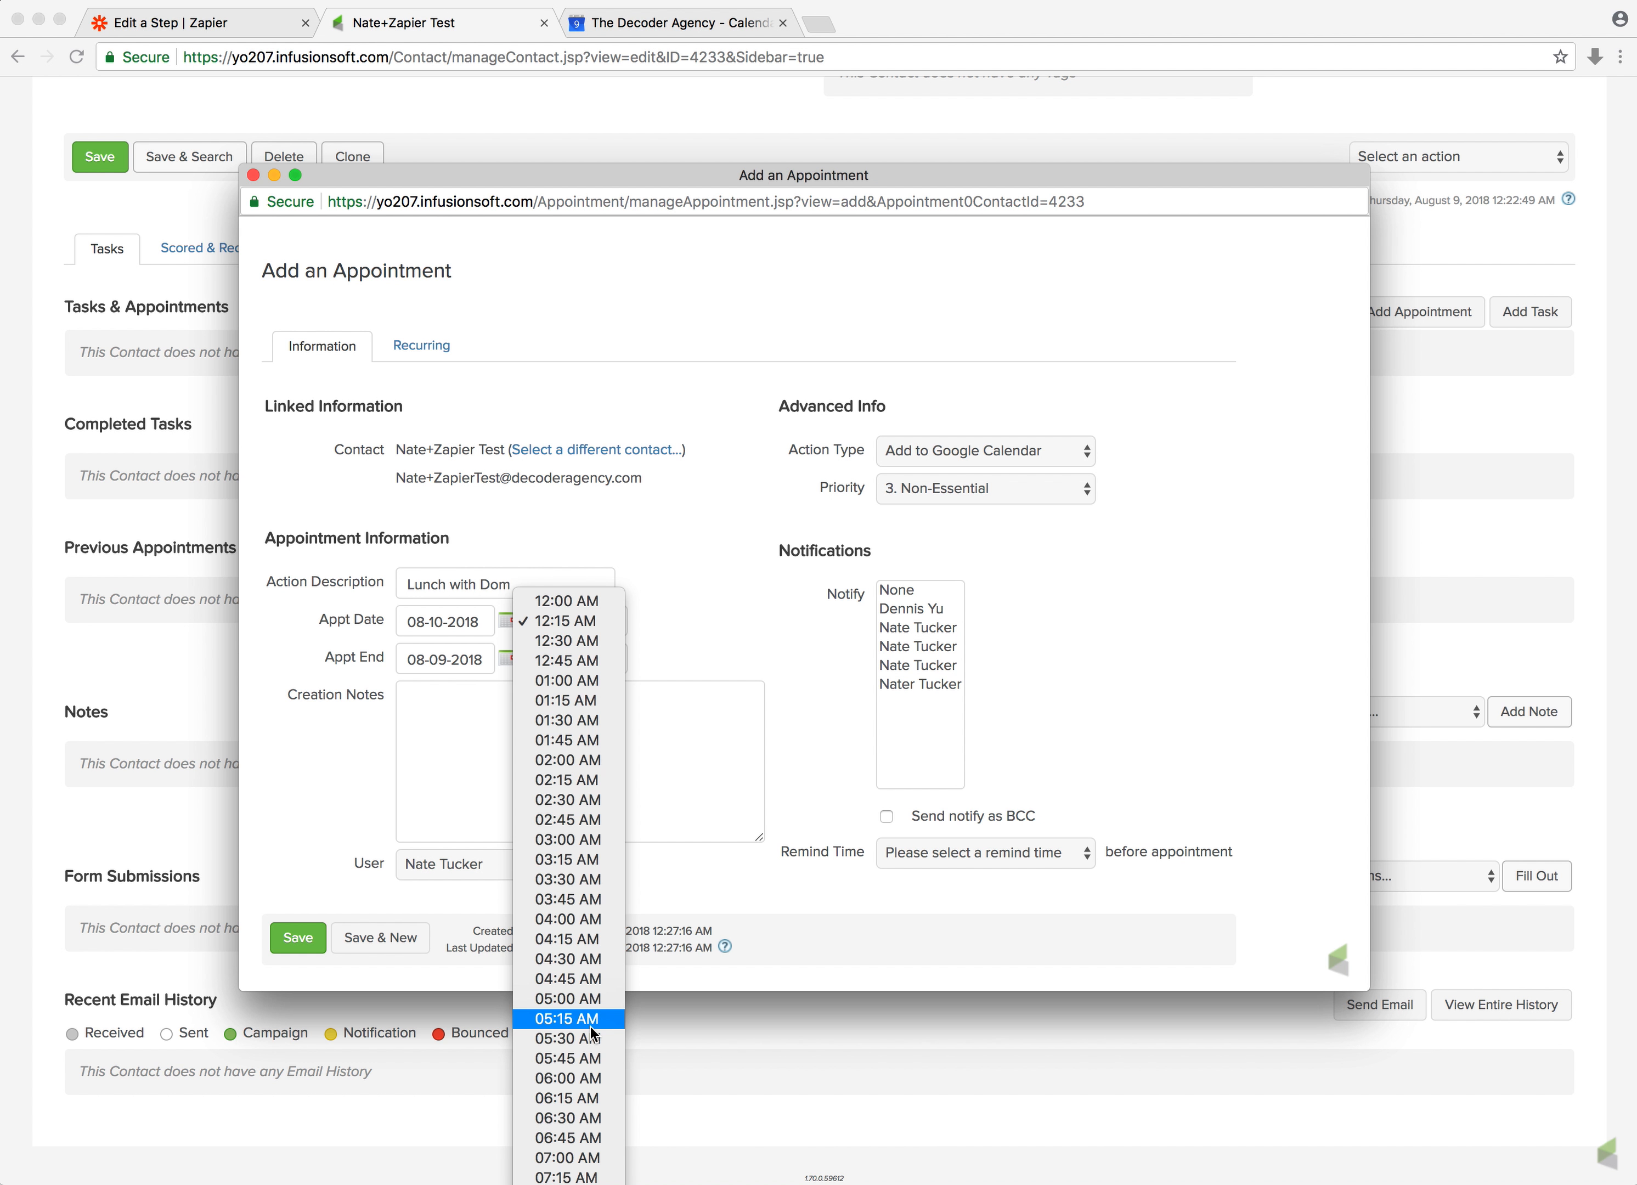
scroll(593, 1032, down, 10)
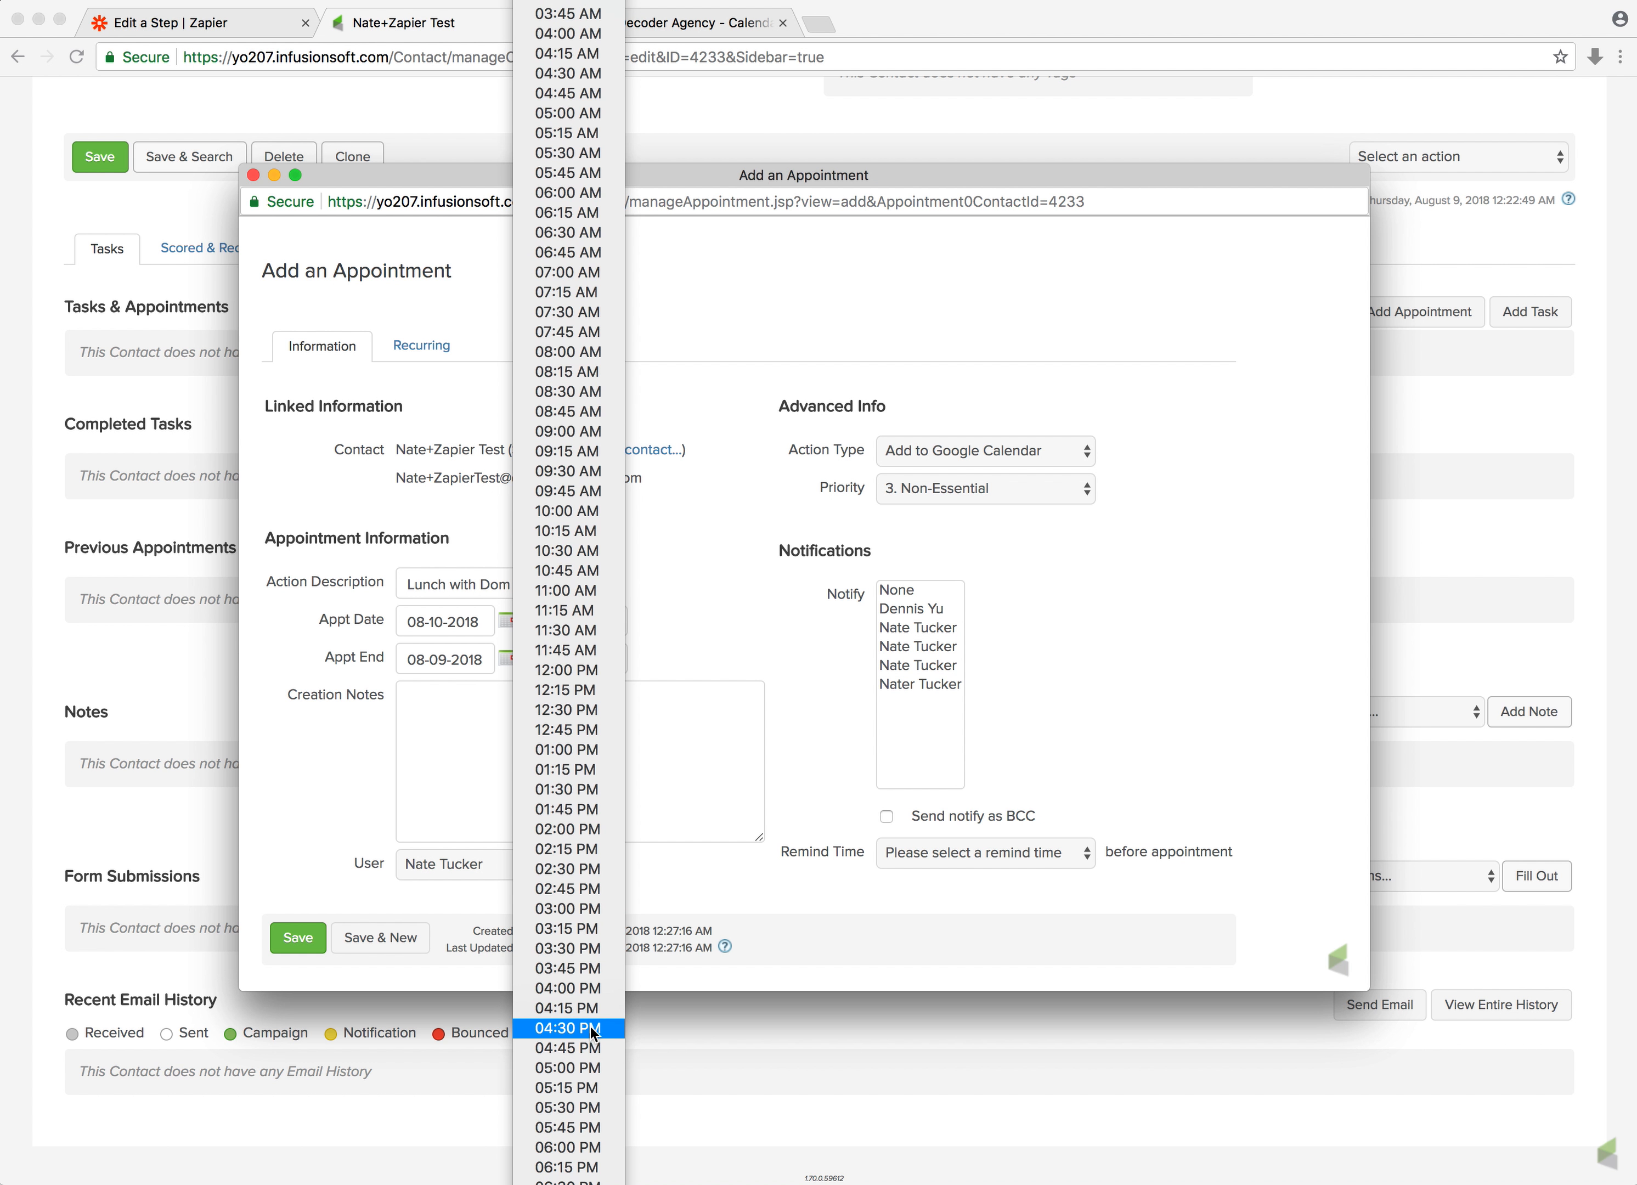
click(591, 590)
Set the appointment end to 08-10-2018 at 01:00 PM
click(617, 660)
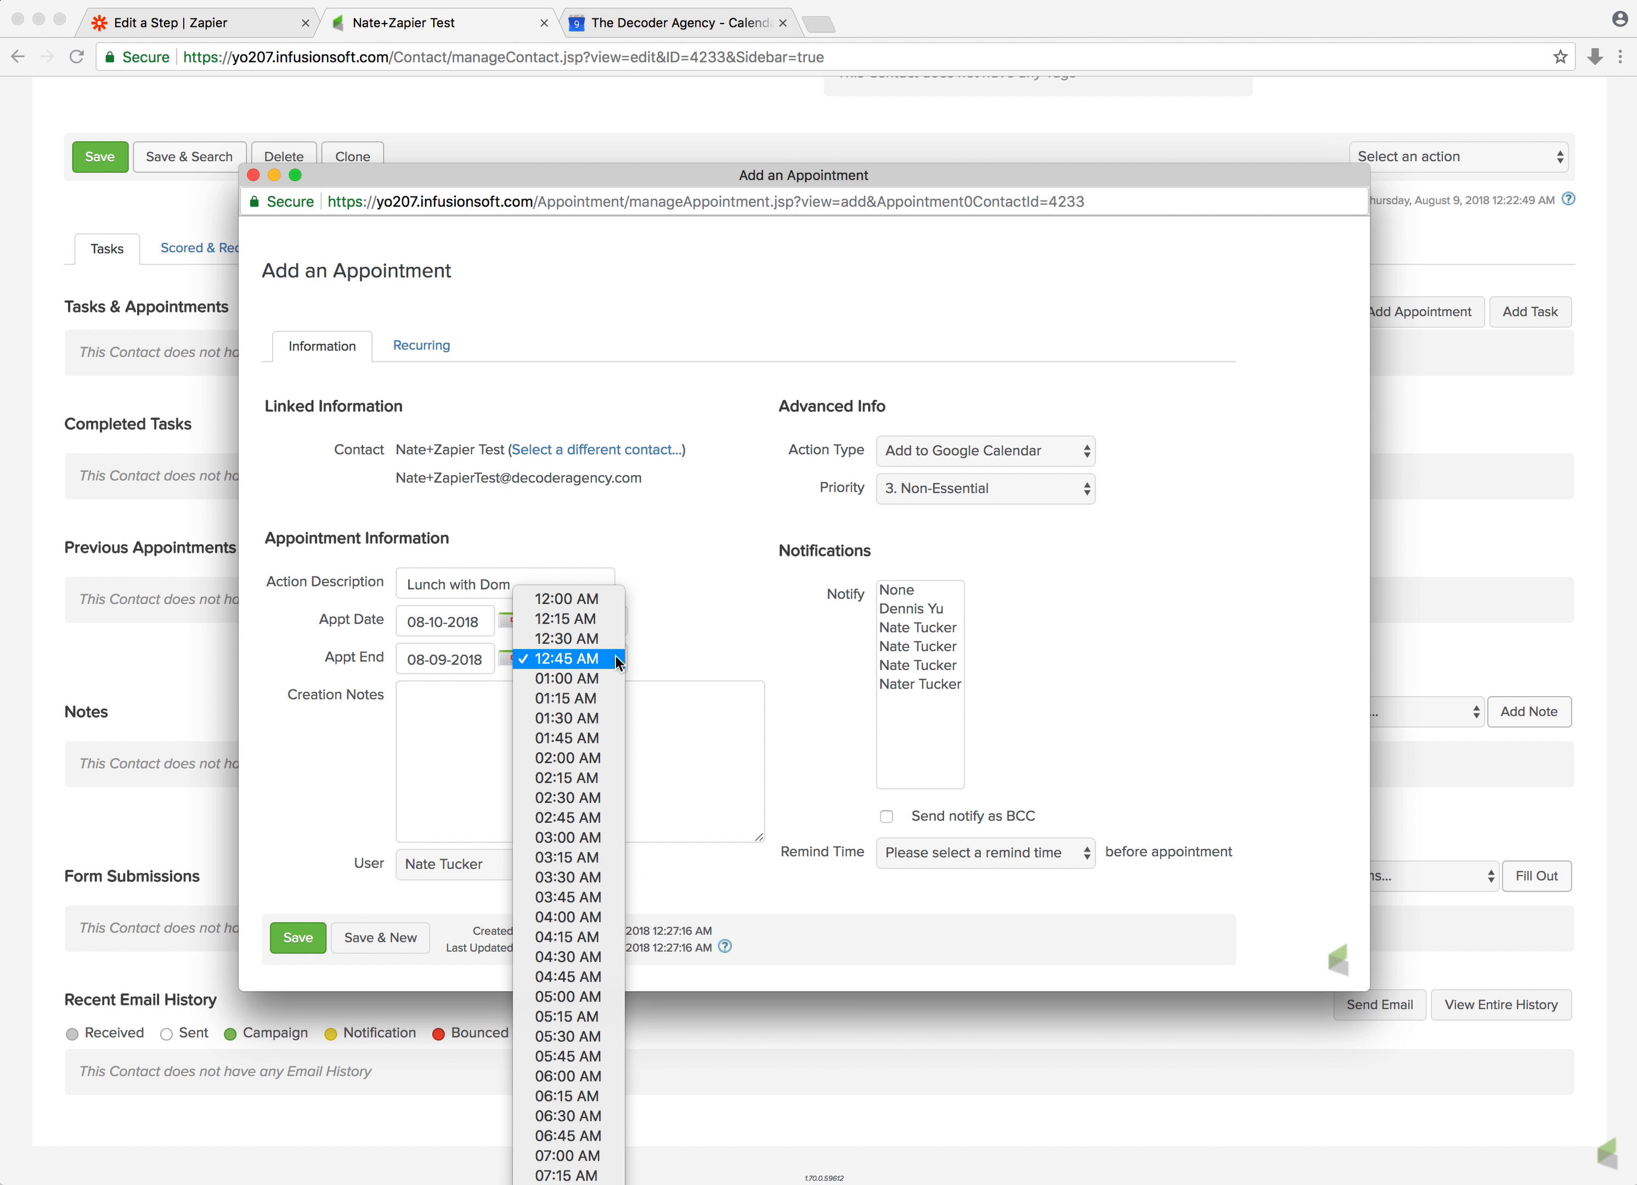
scroll(617, 661, down, 10)
scroll(619, 653, up, 3)
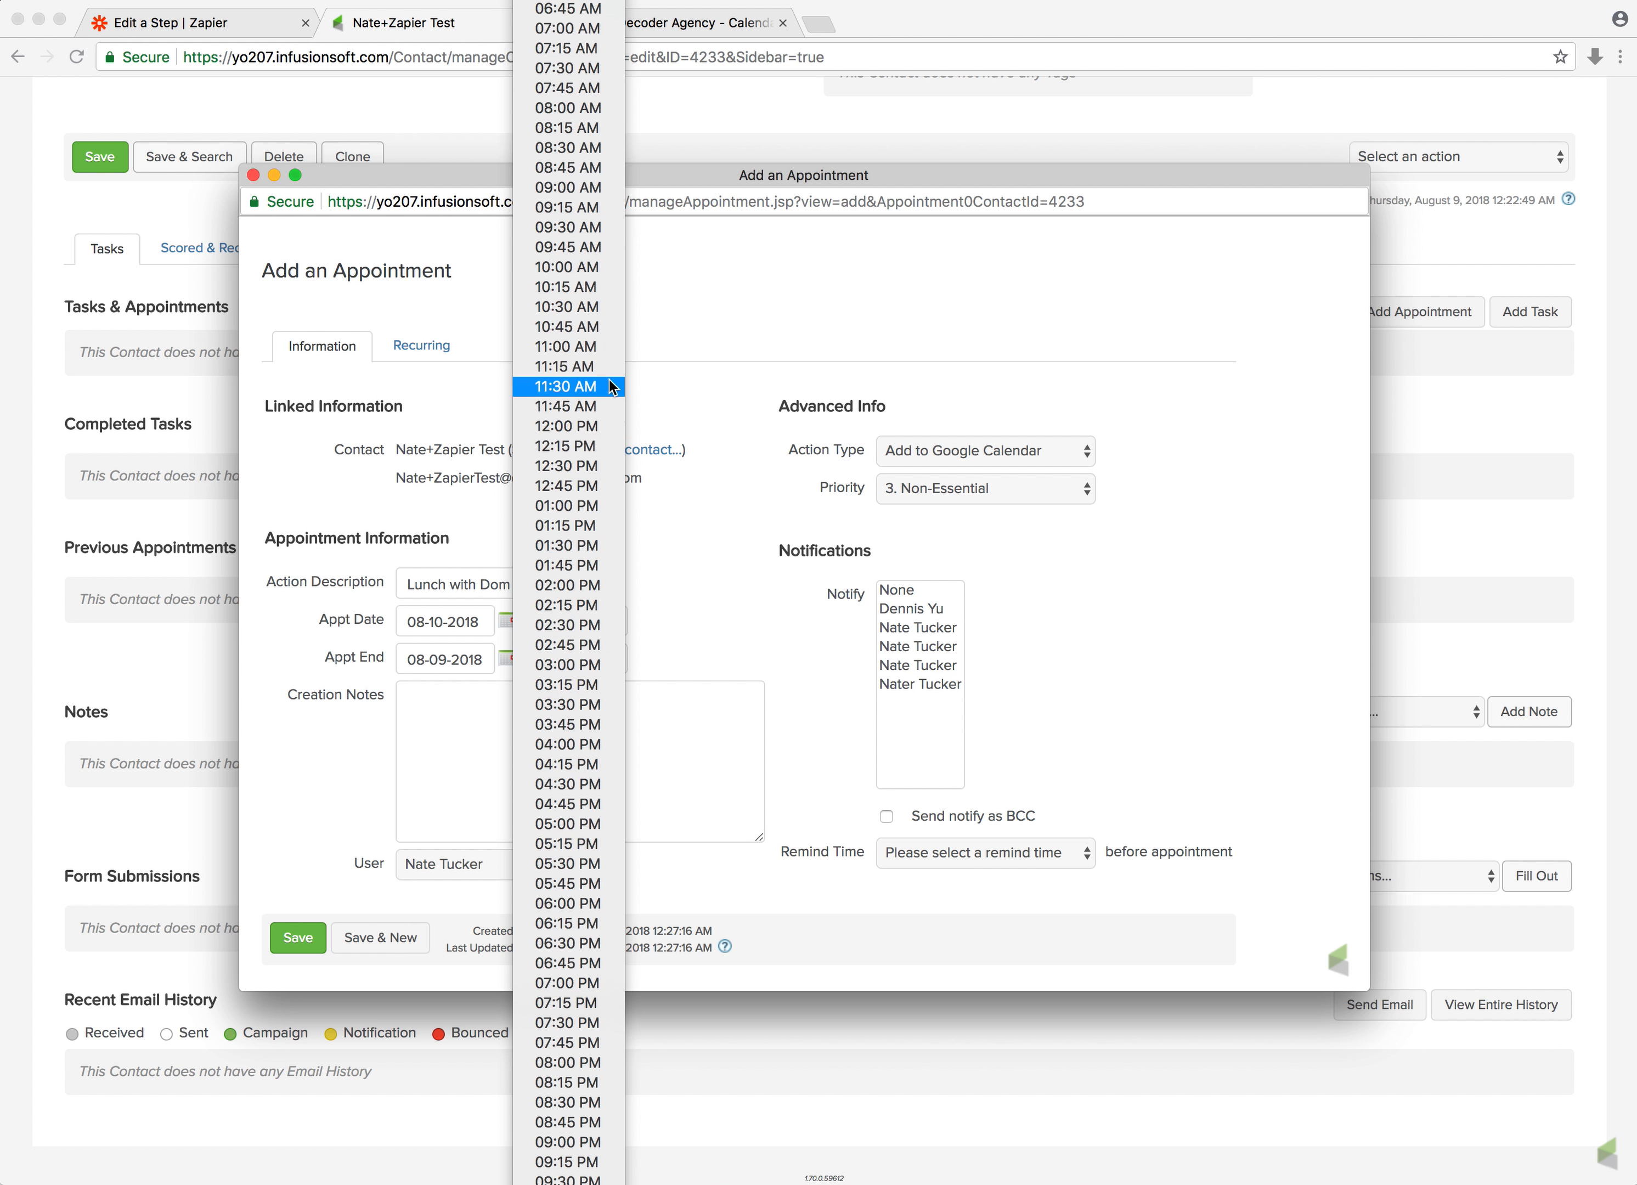
click(577, 506)
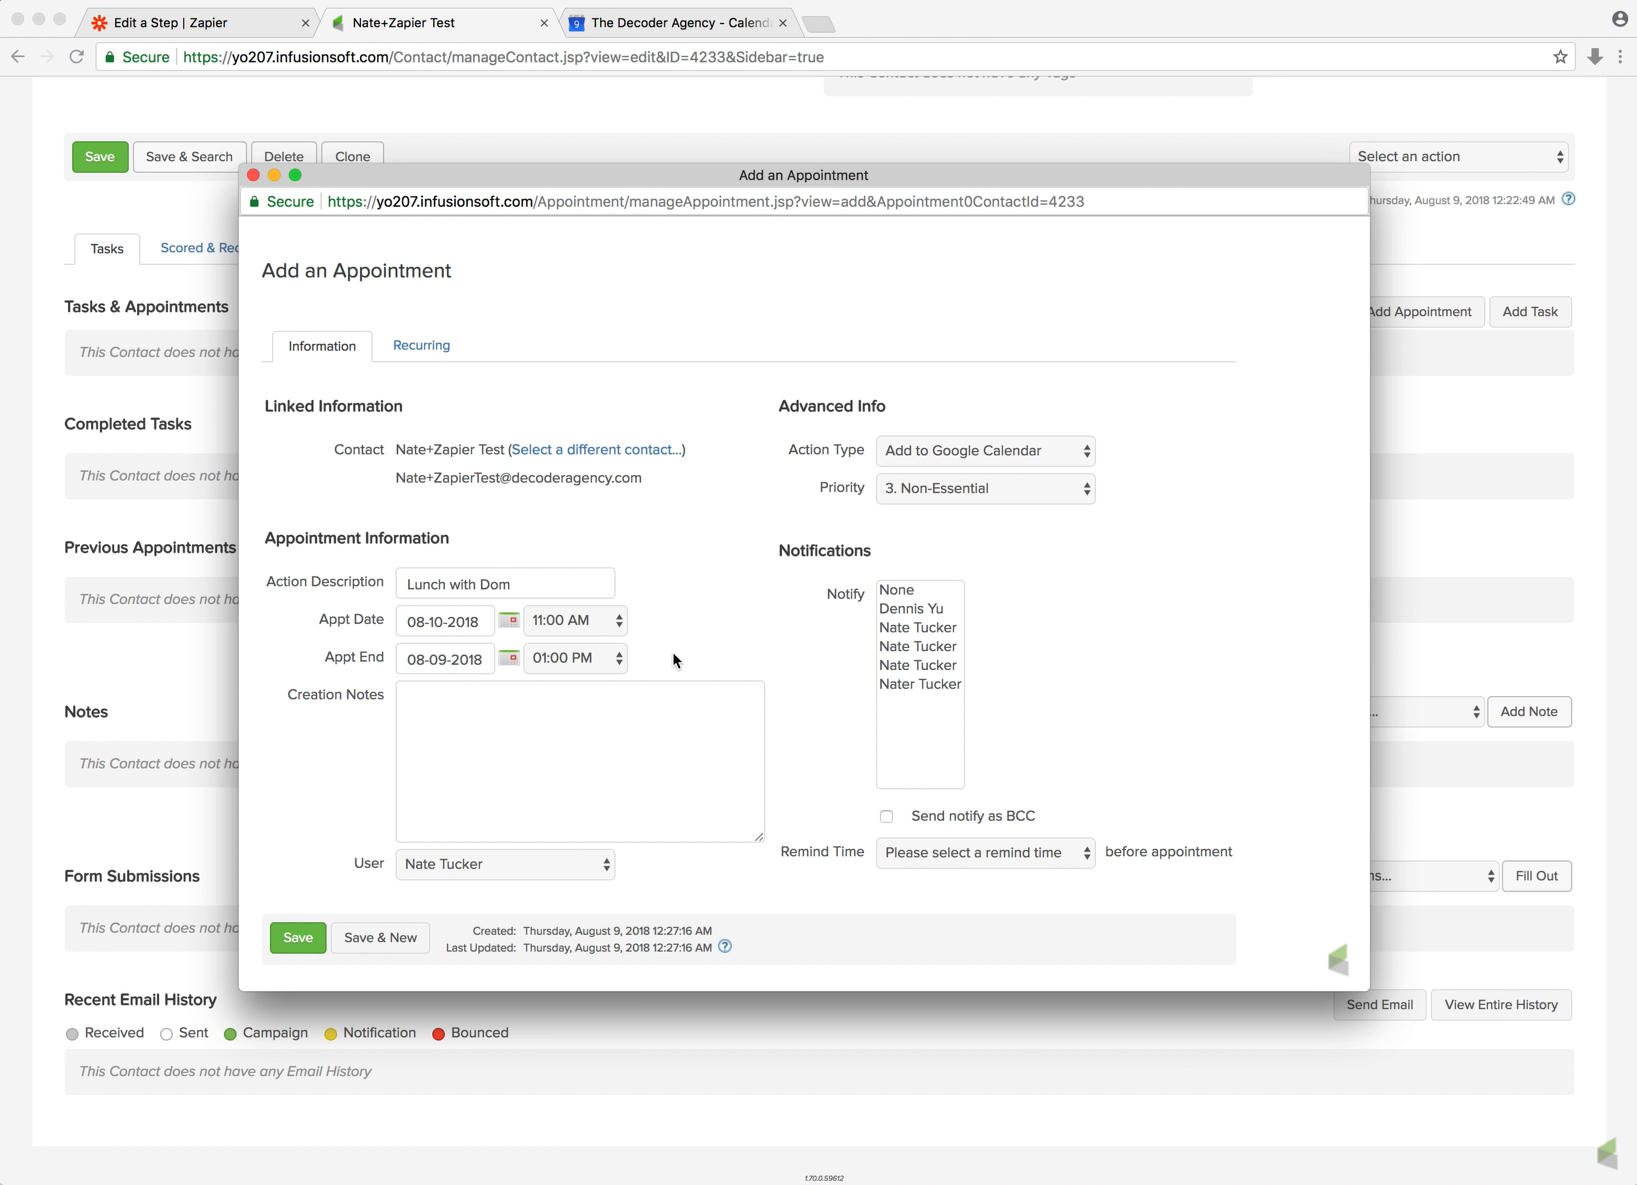
click(500, 665)
click(596, 785)
Add the note Meet at Floridino's., set the reminder to 30 minutes before the appointment, and save it
click(454, 867)
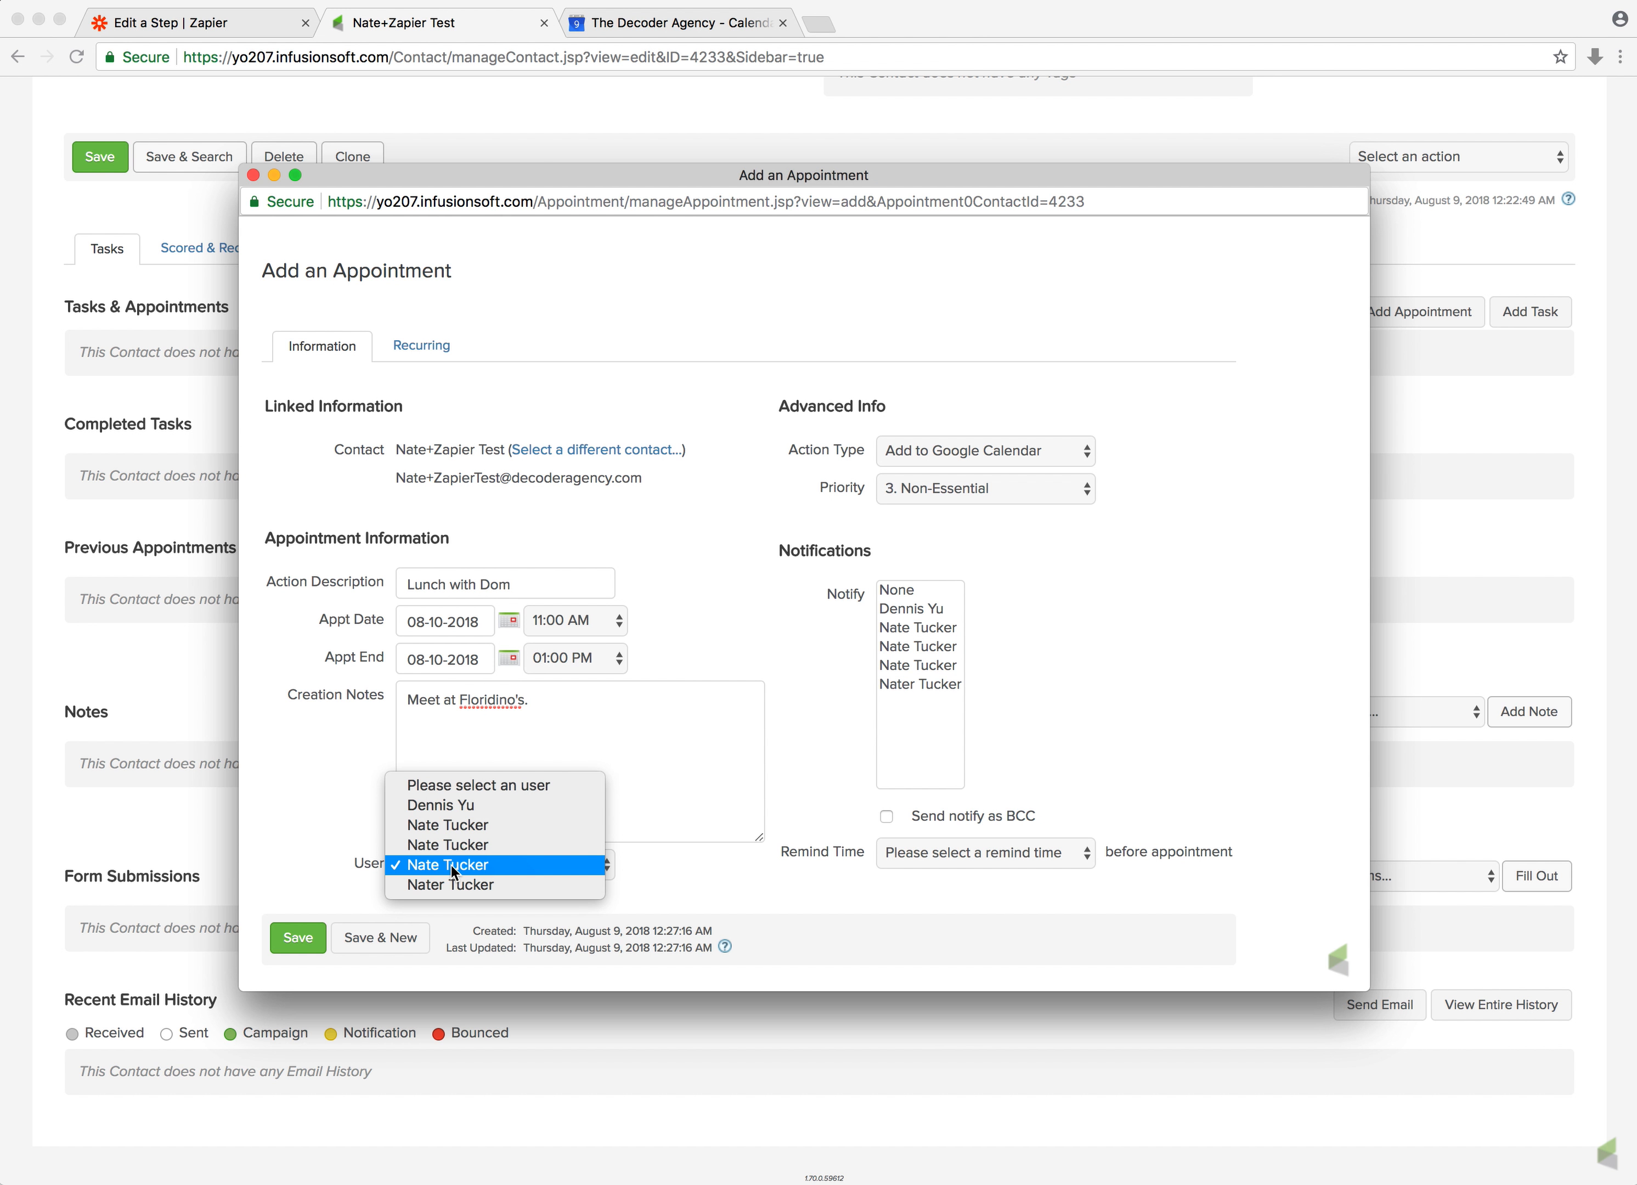
click(330, 859)
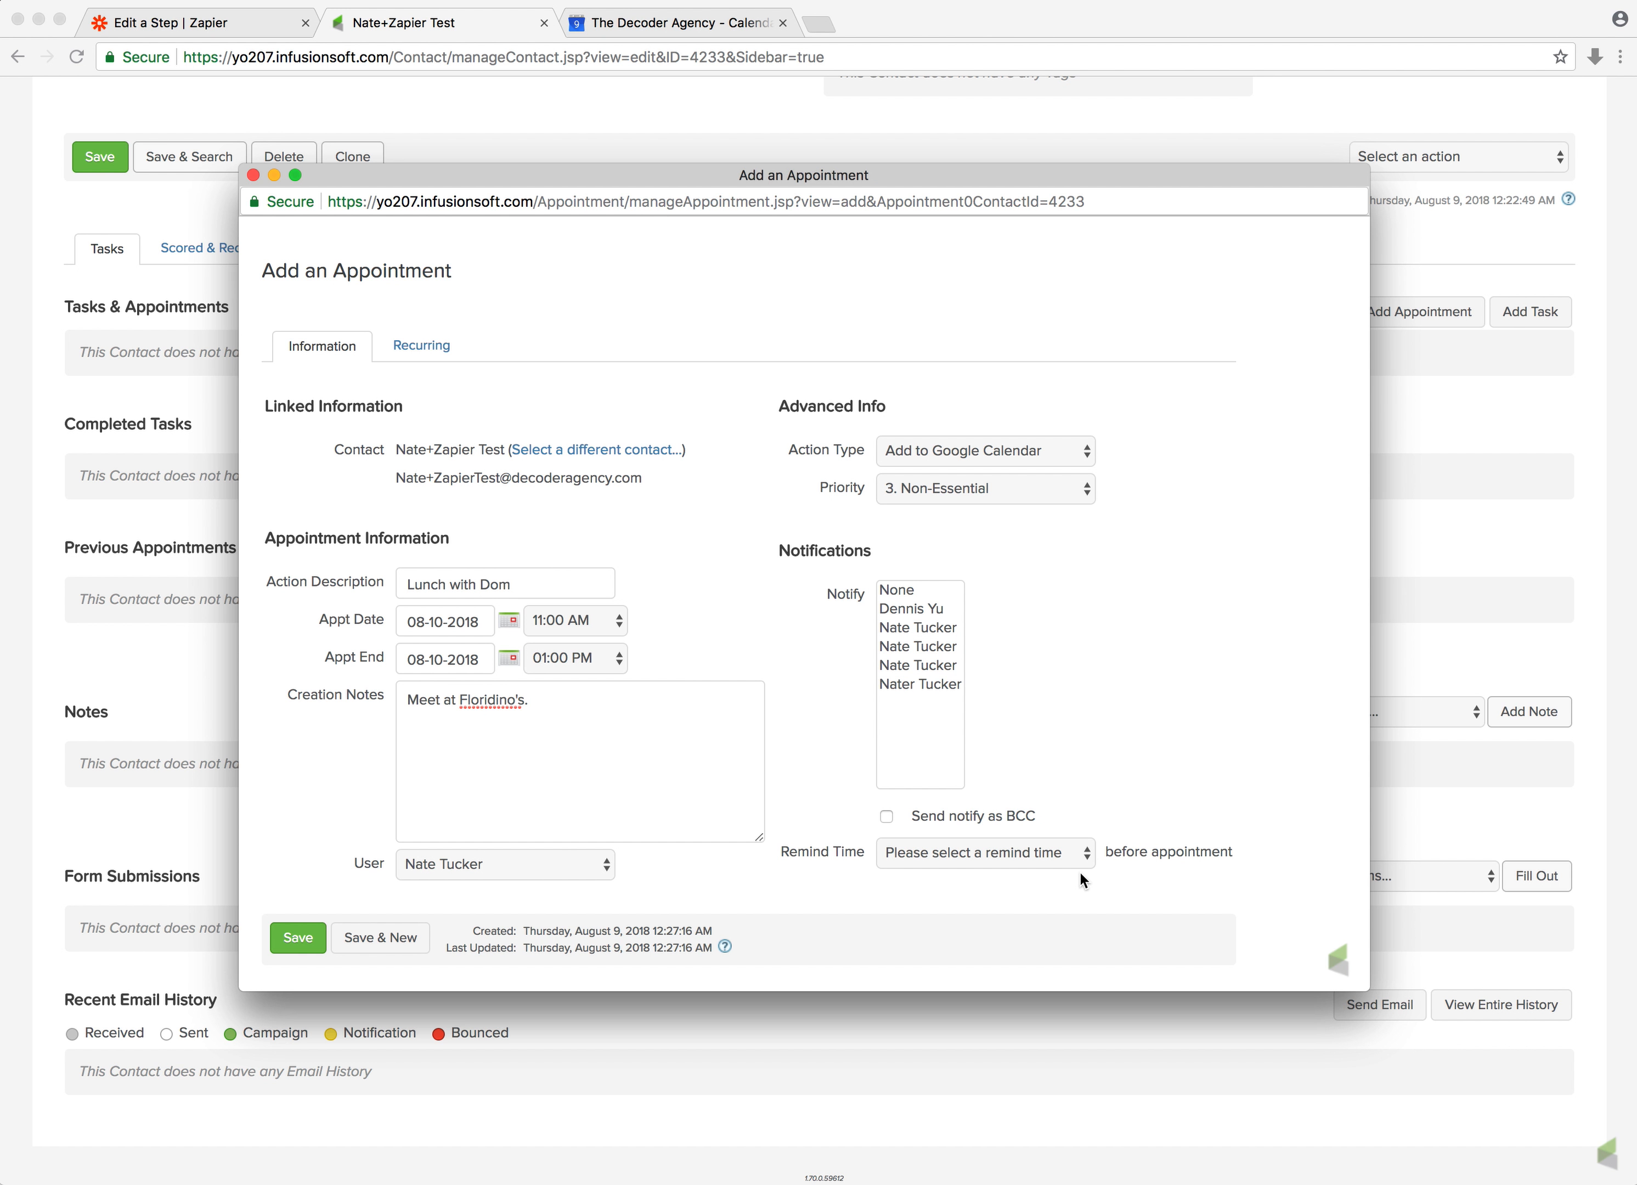
click(1039, 853)
click(969, 940)
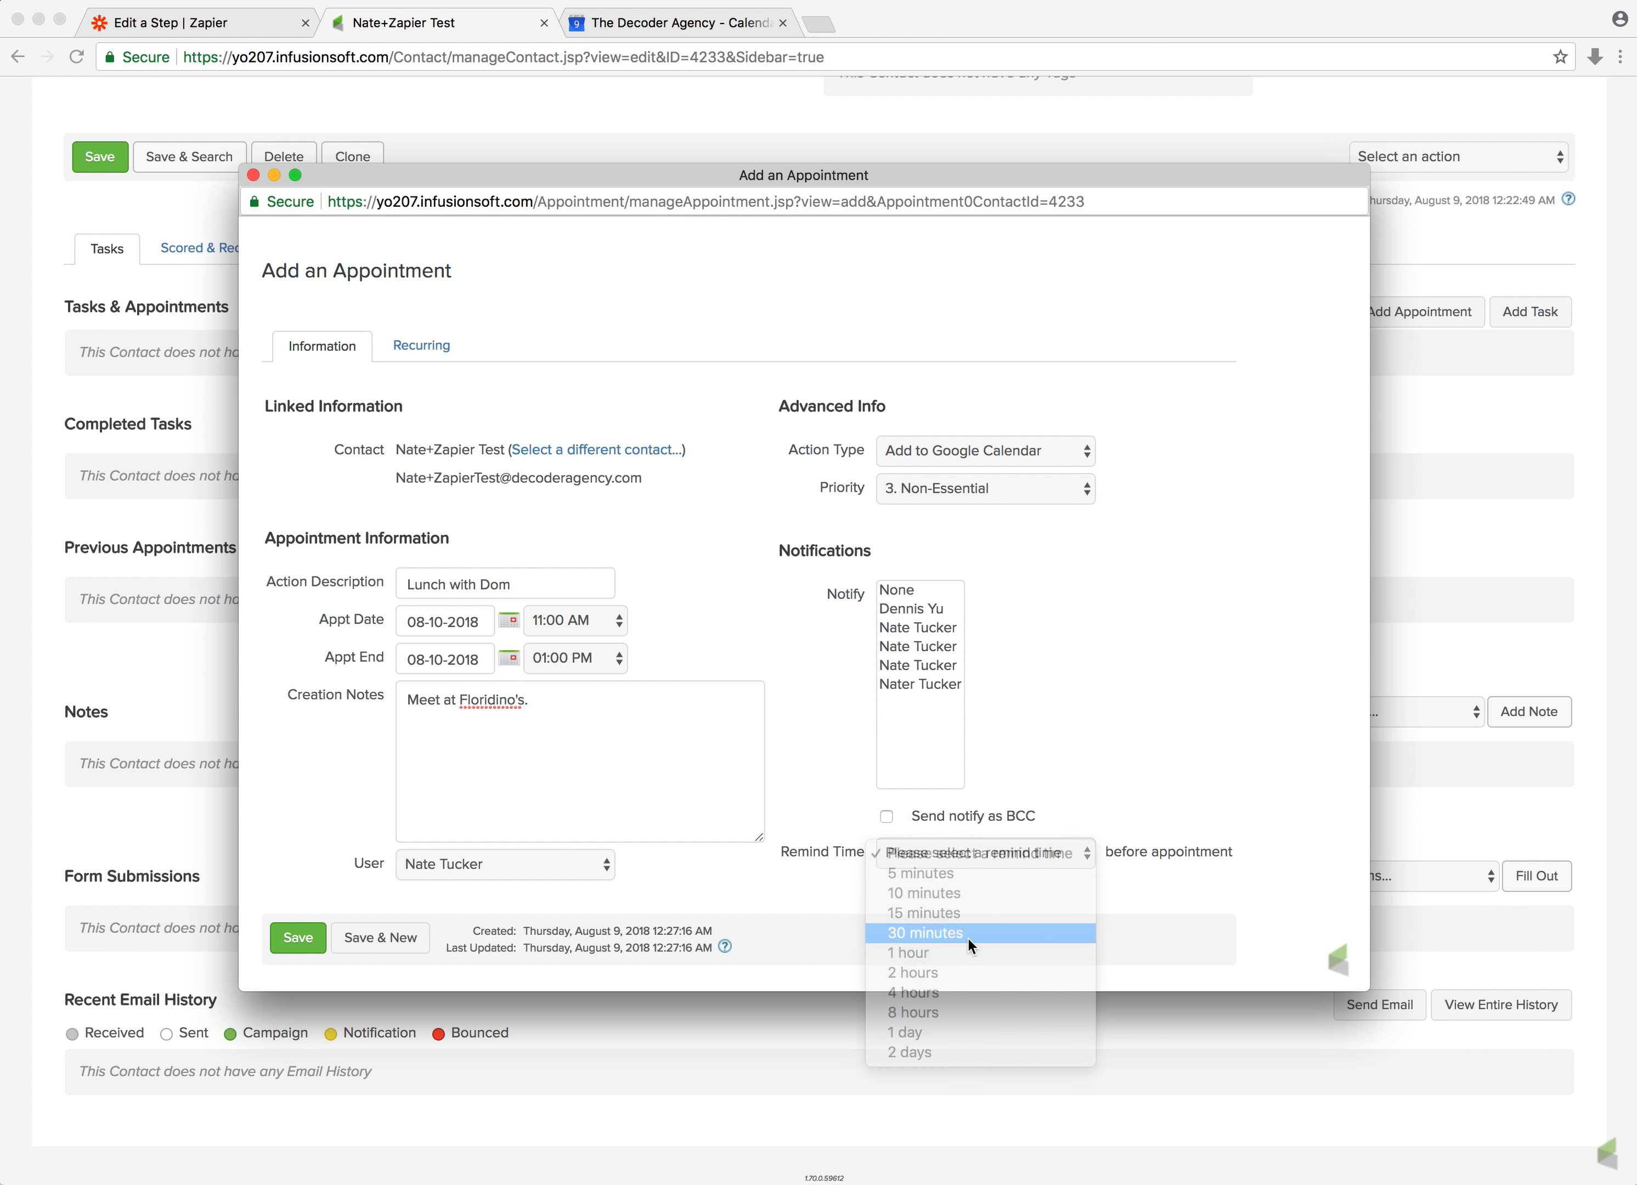
click(290, 943)
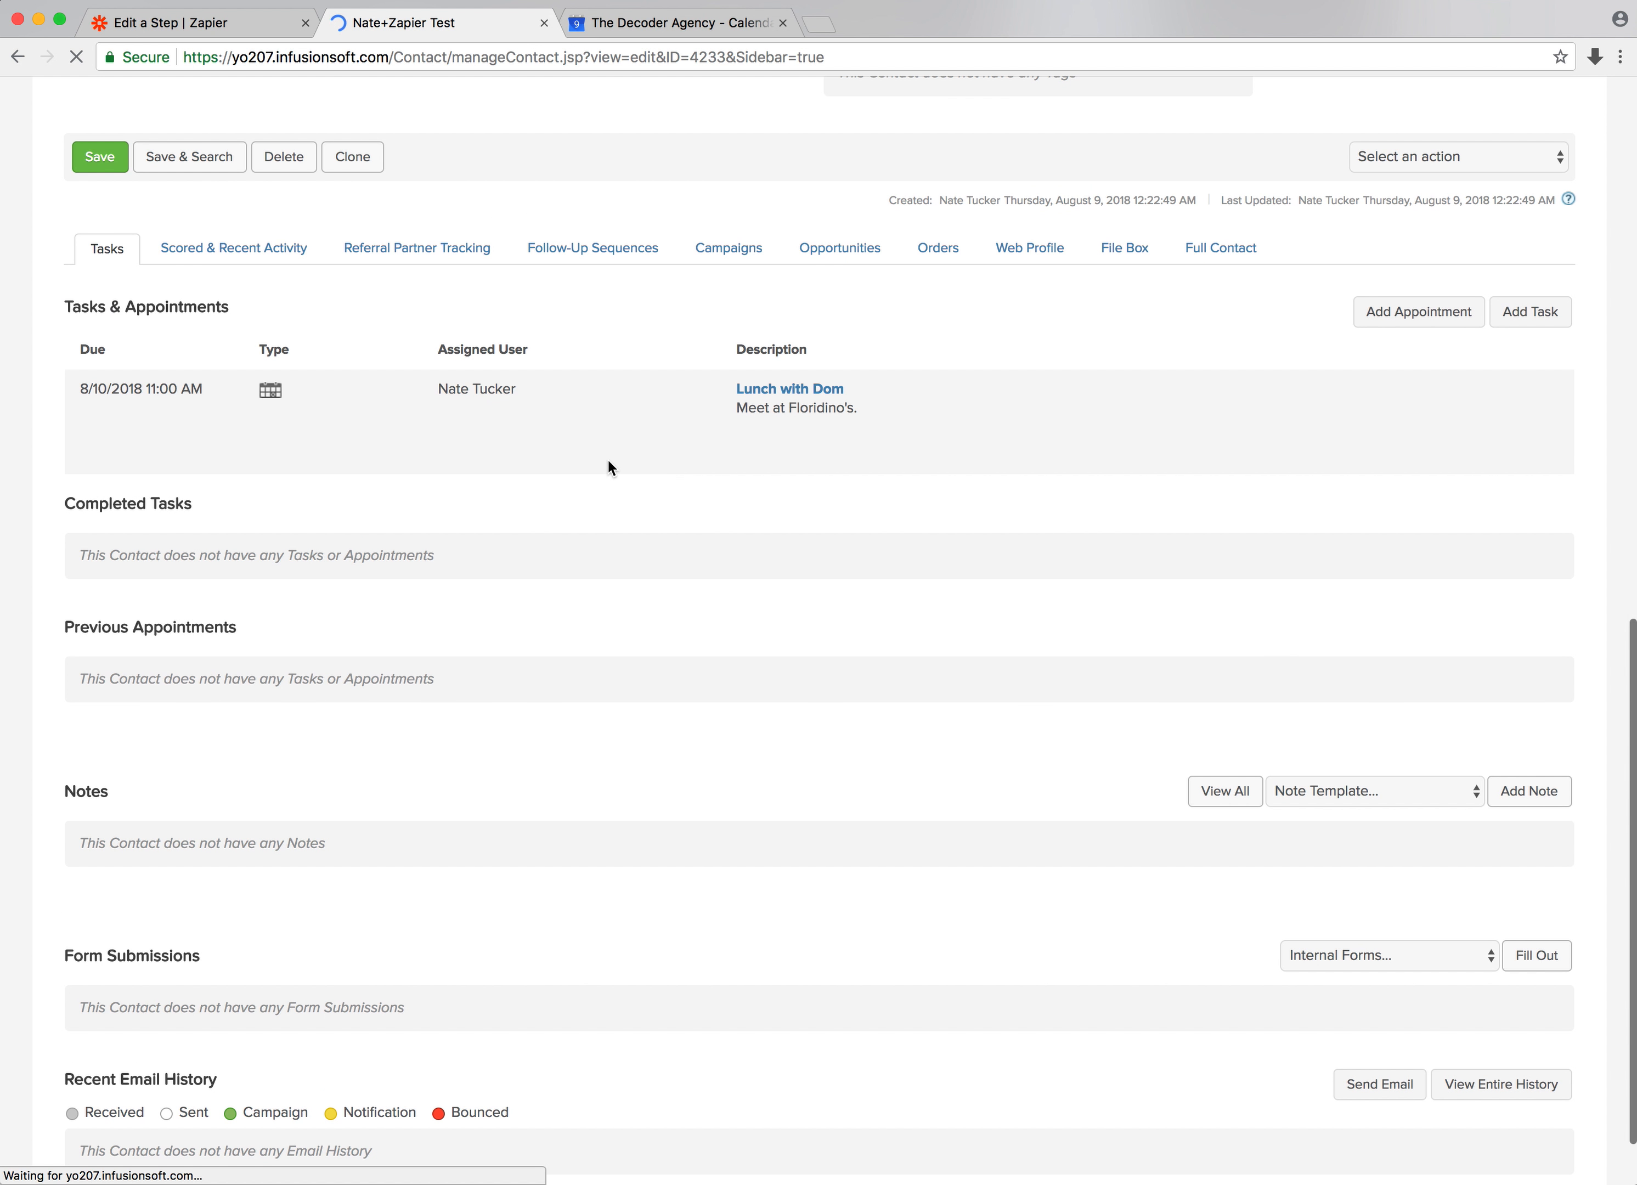
Look over the Google Calendar week, the Zapier sample prompt and the contact's task list
drag(654, 342, 1009, 425)
click(1009, 425)
click(642, 27)
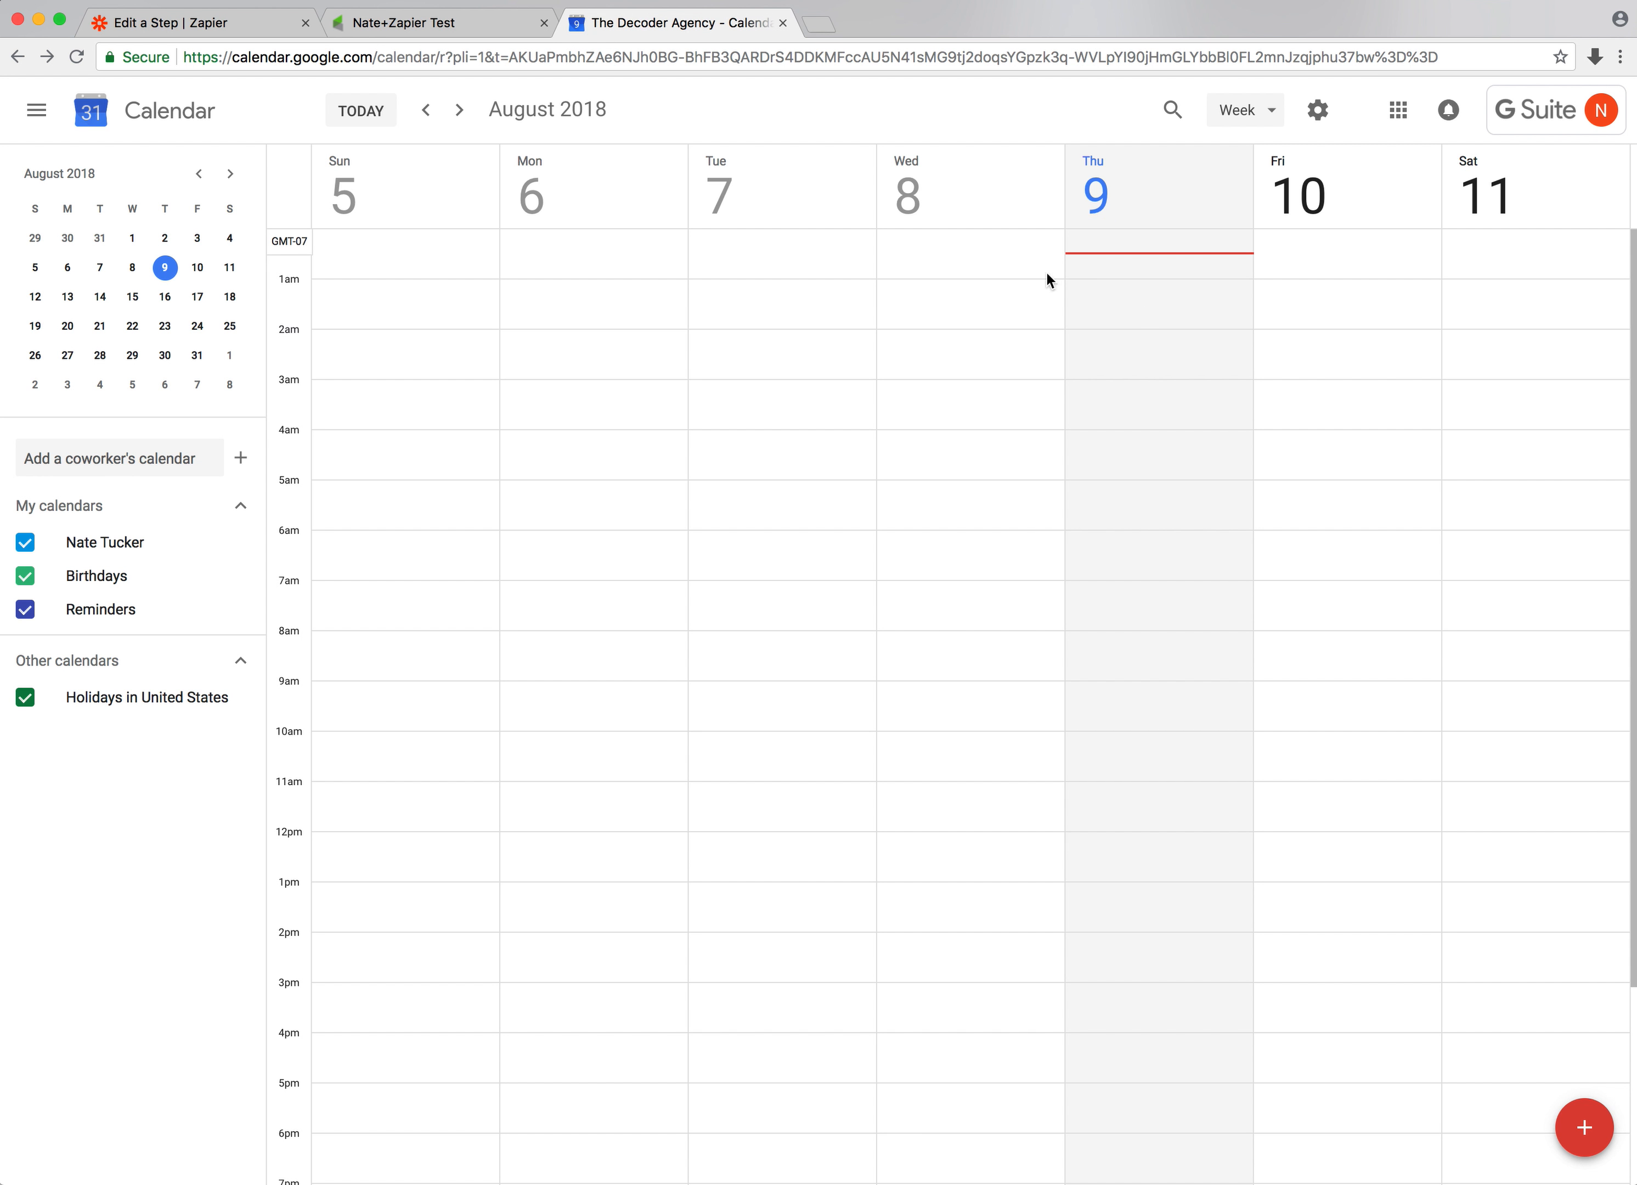
click(208, 26)
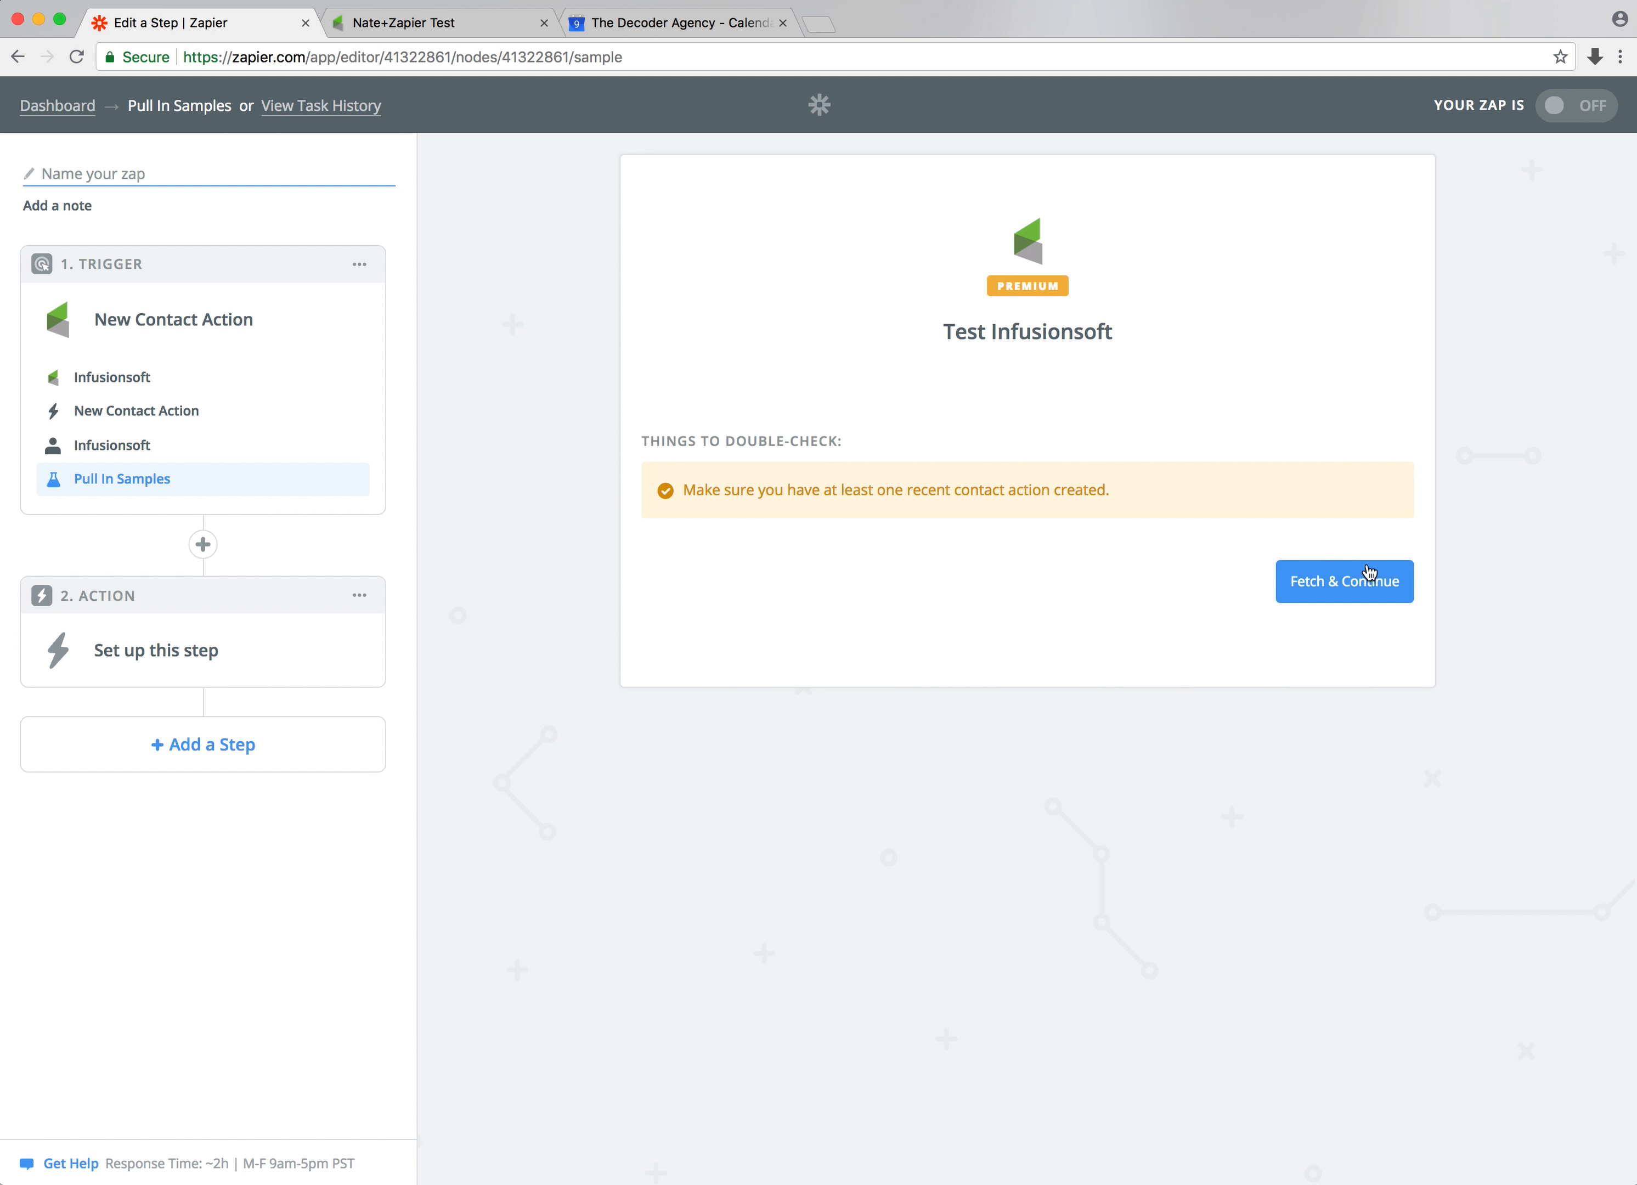
click(724, 493)
drag(724, 493, 1109, 490)
click(963, 485)
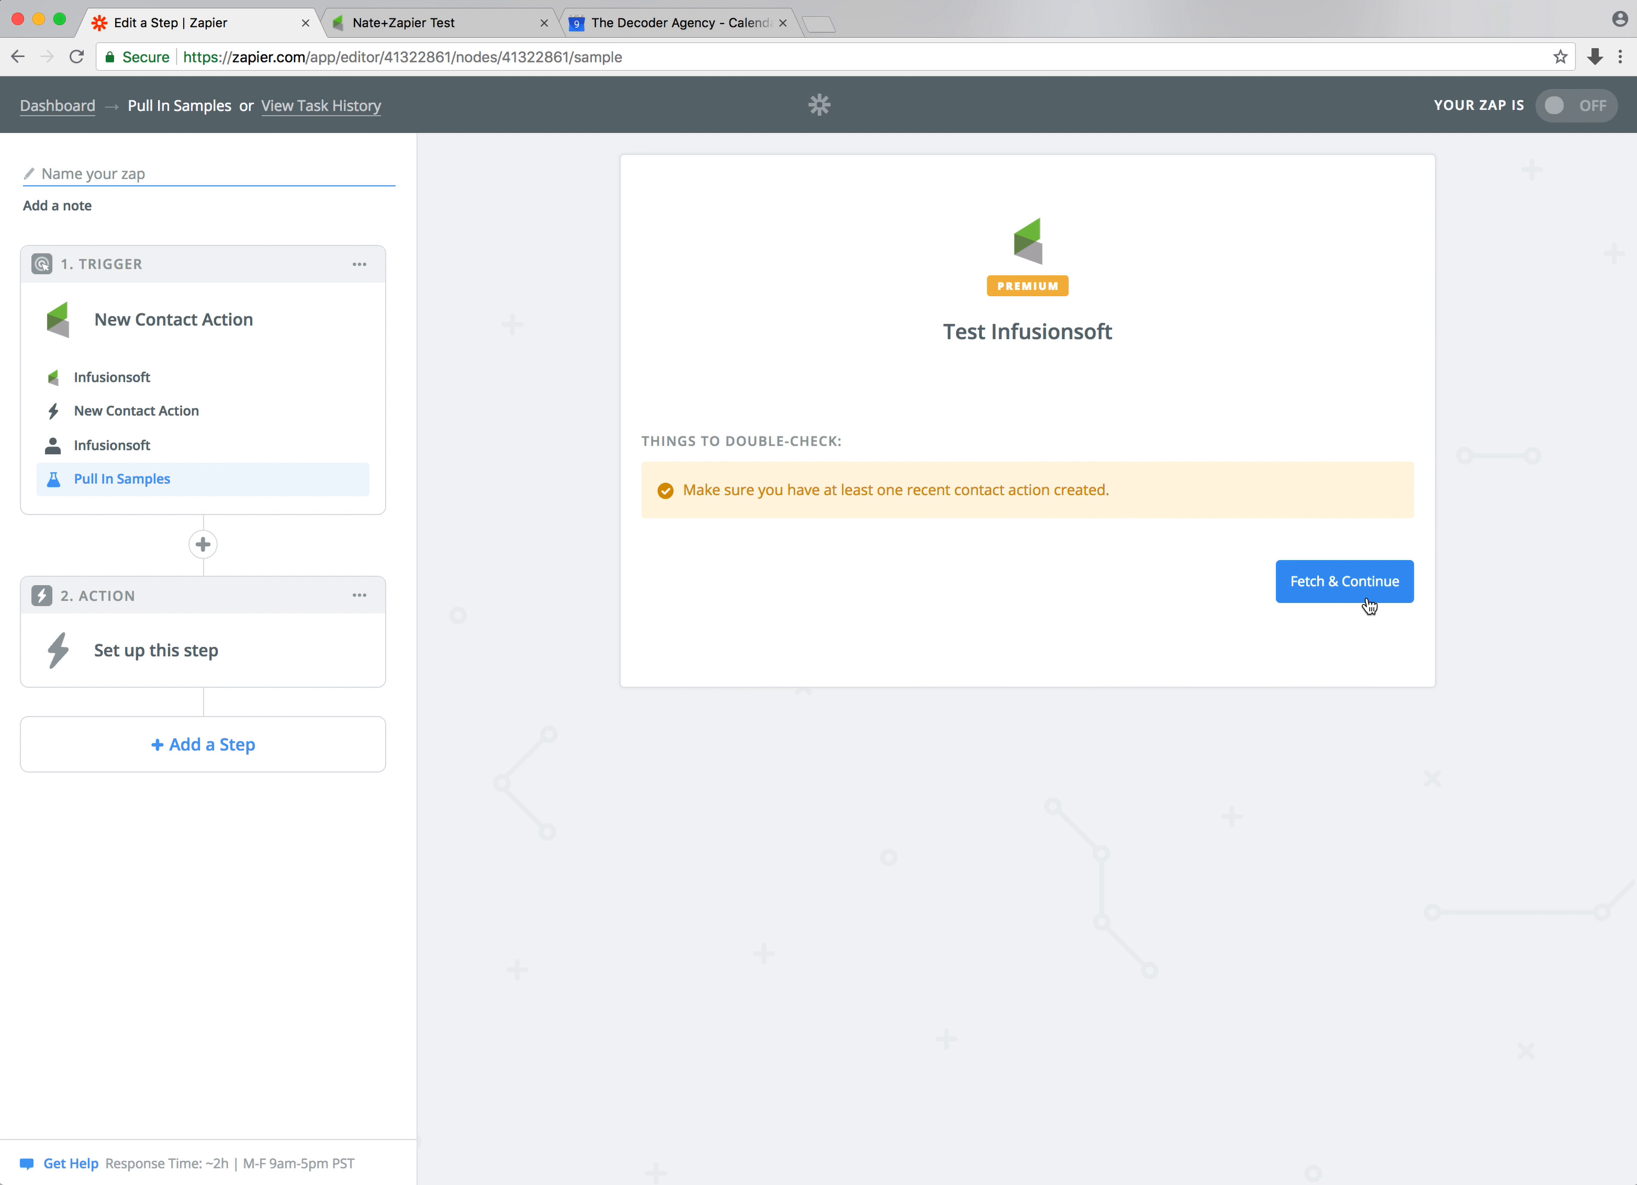
click(467, 24)
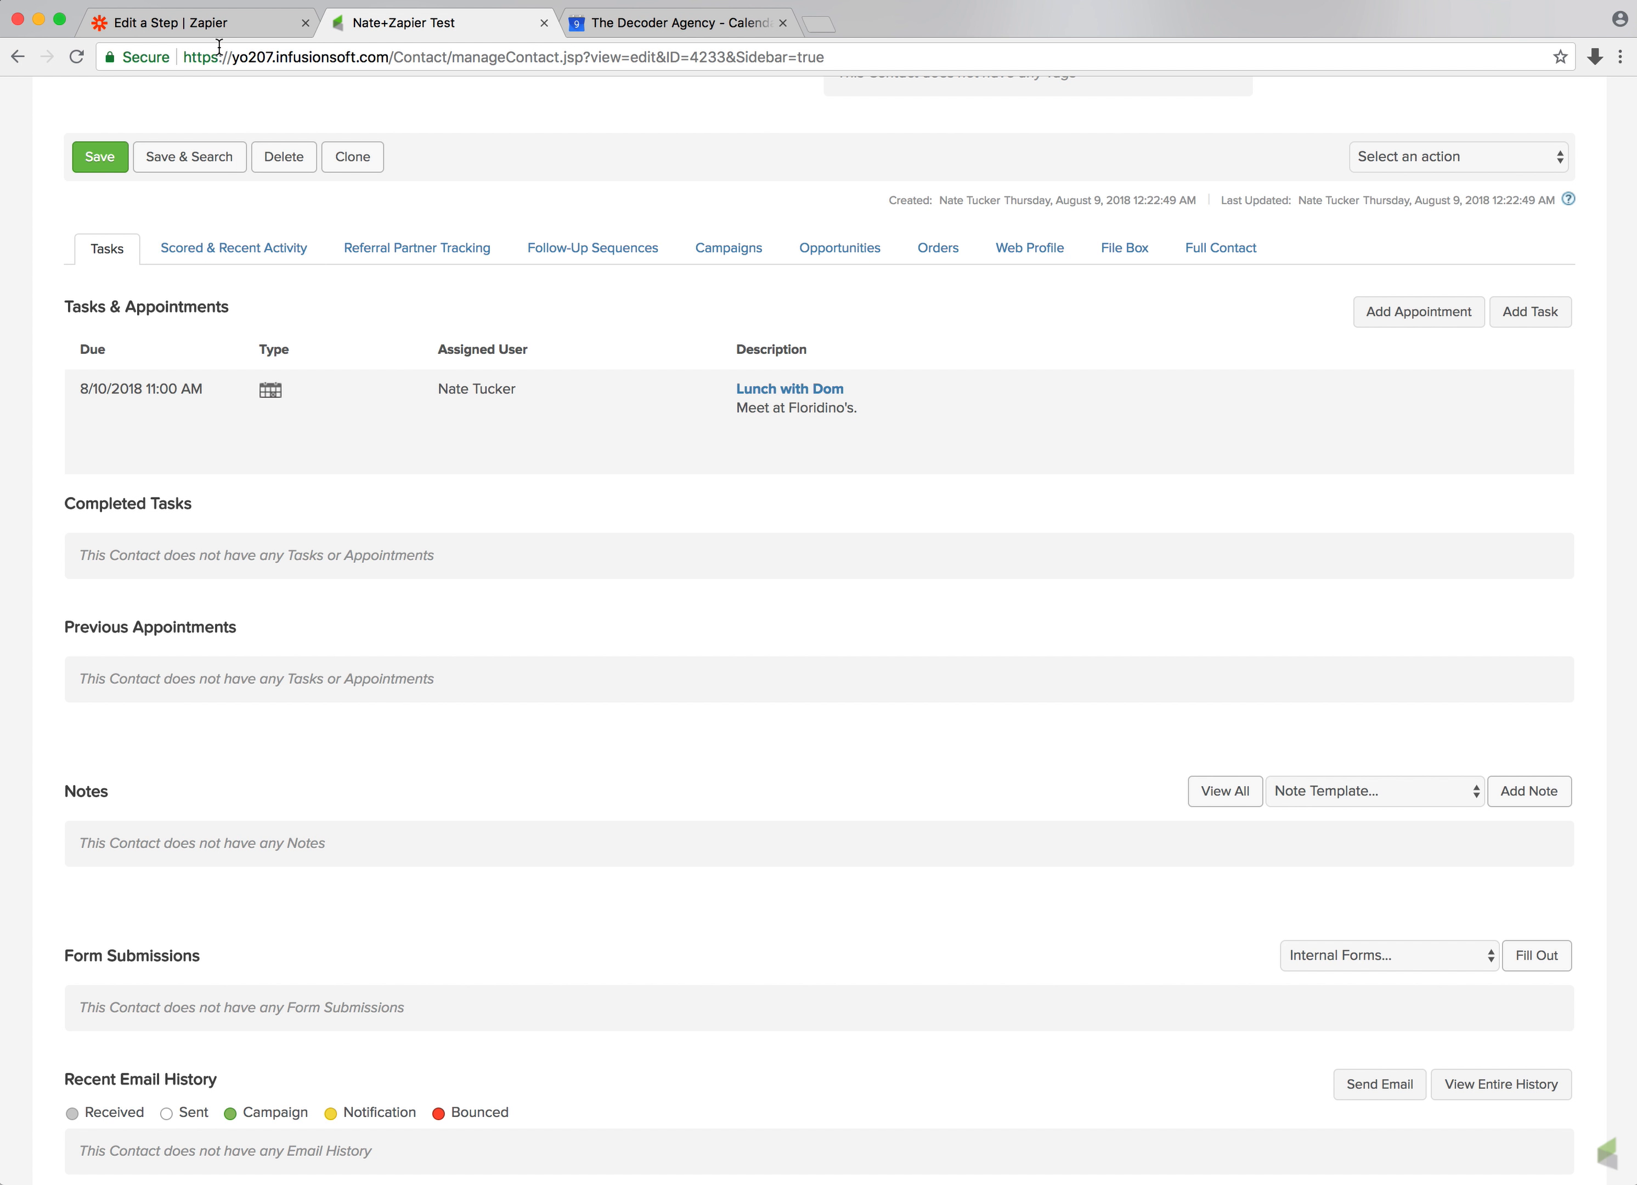
Fetch a sample contact action for the Zapier trigger and open it for review
click(219, 26)
click(1334, 579)
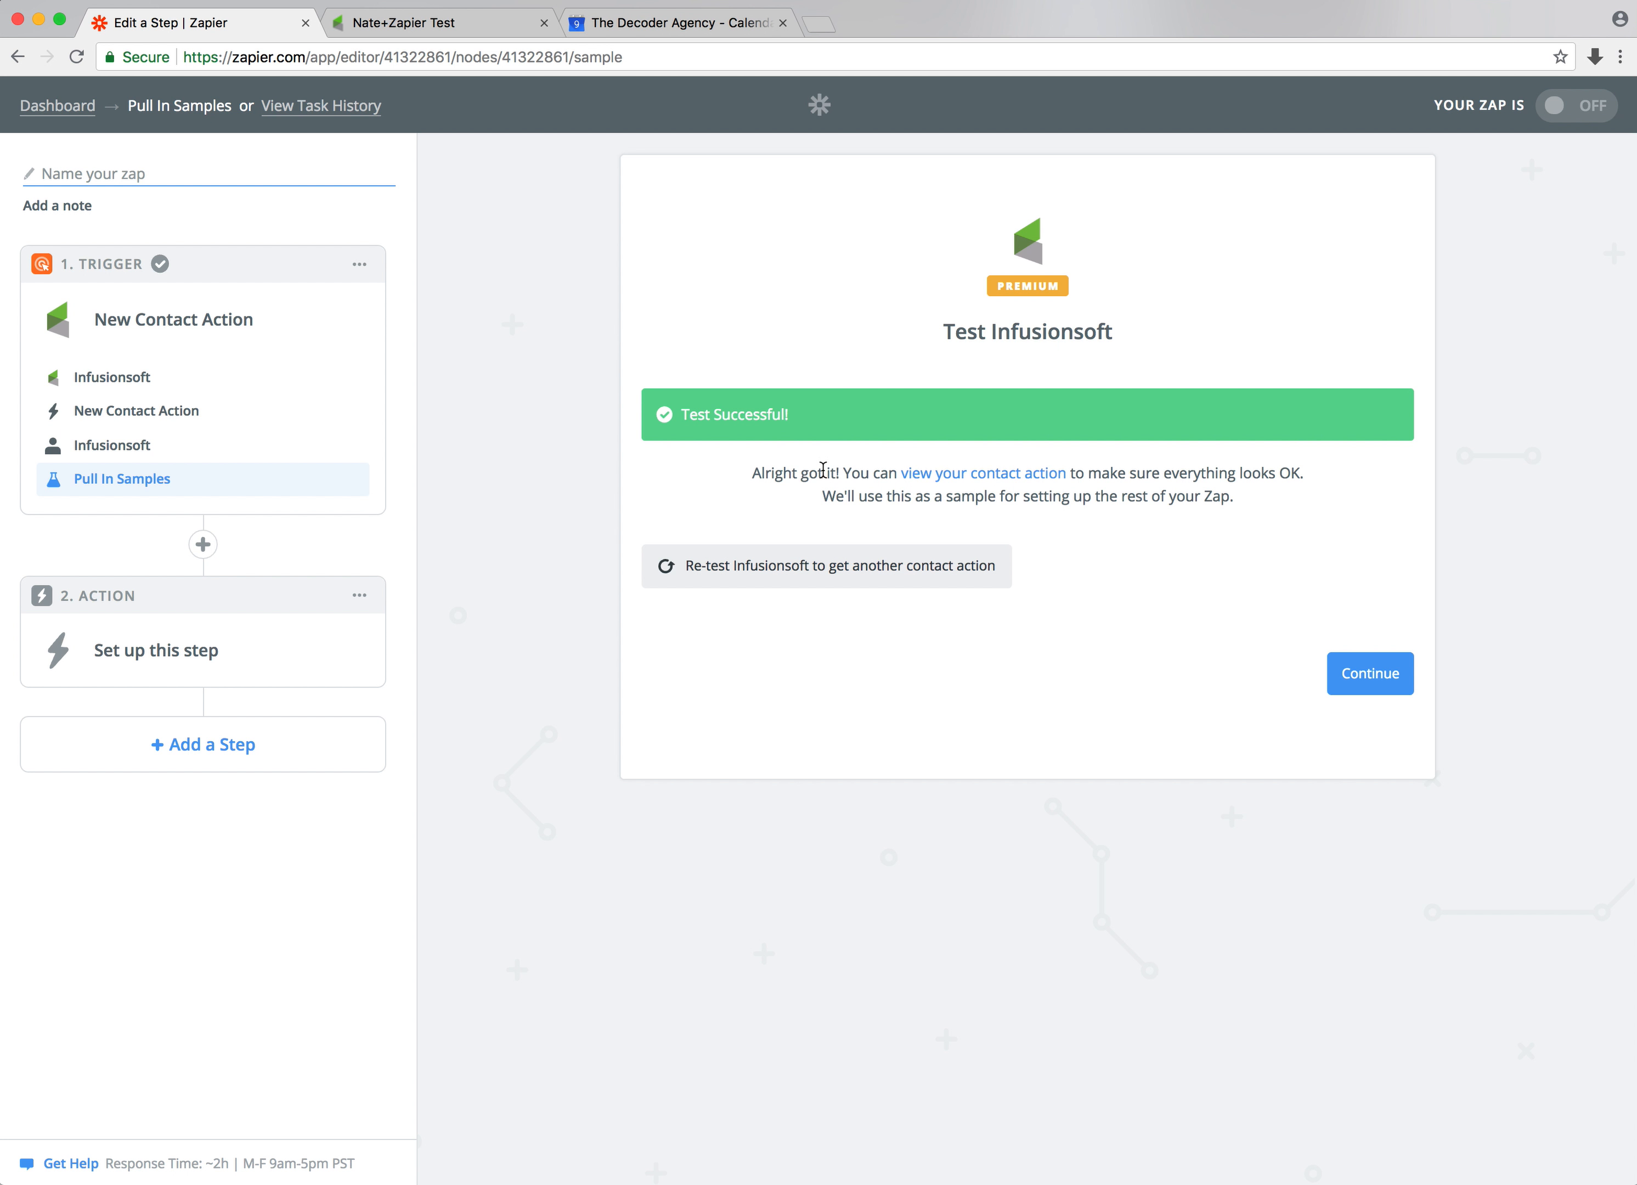
drag(842, 473, 898, 475)
click(949, 475)
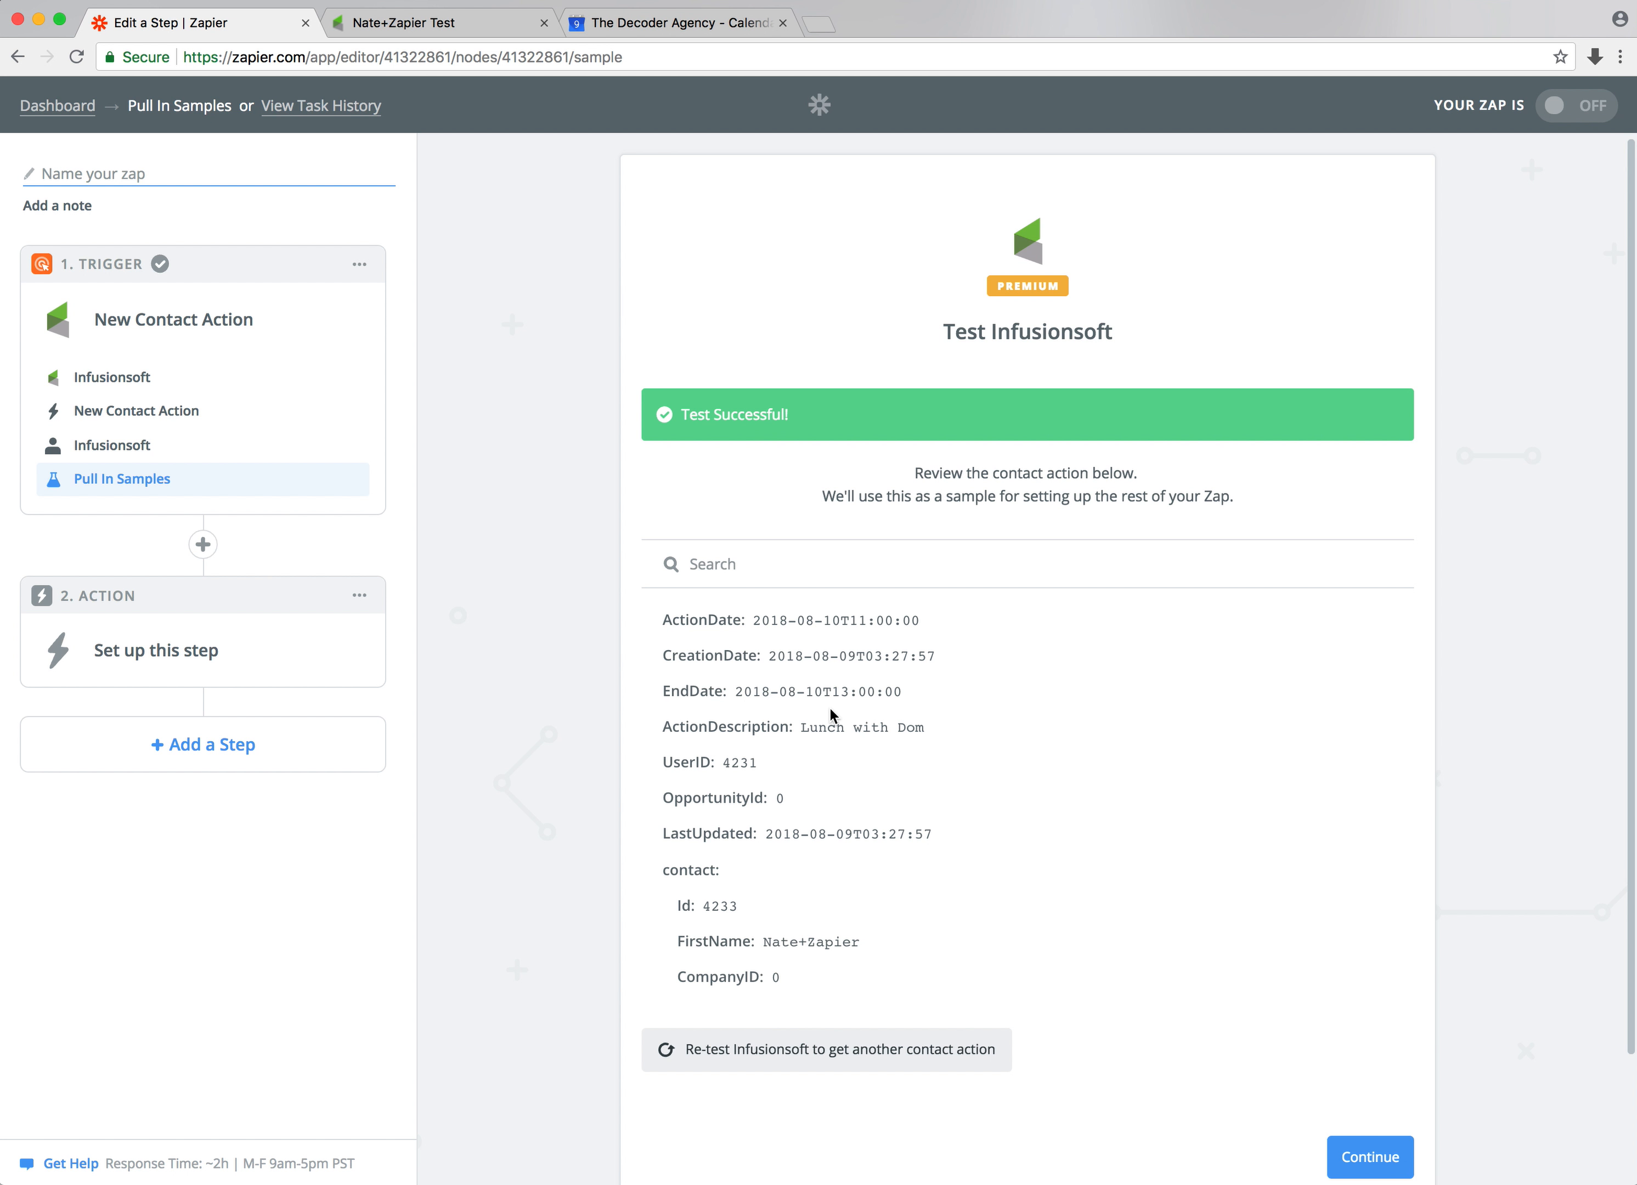
Compare the sample's dates and description with the saved Lunch with Dom appointment
drag(668, 727, 822, 726)
click(826, 728)
click(482, 28)
click(775, 391)
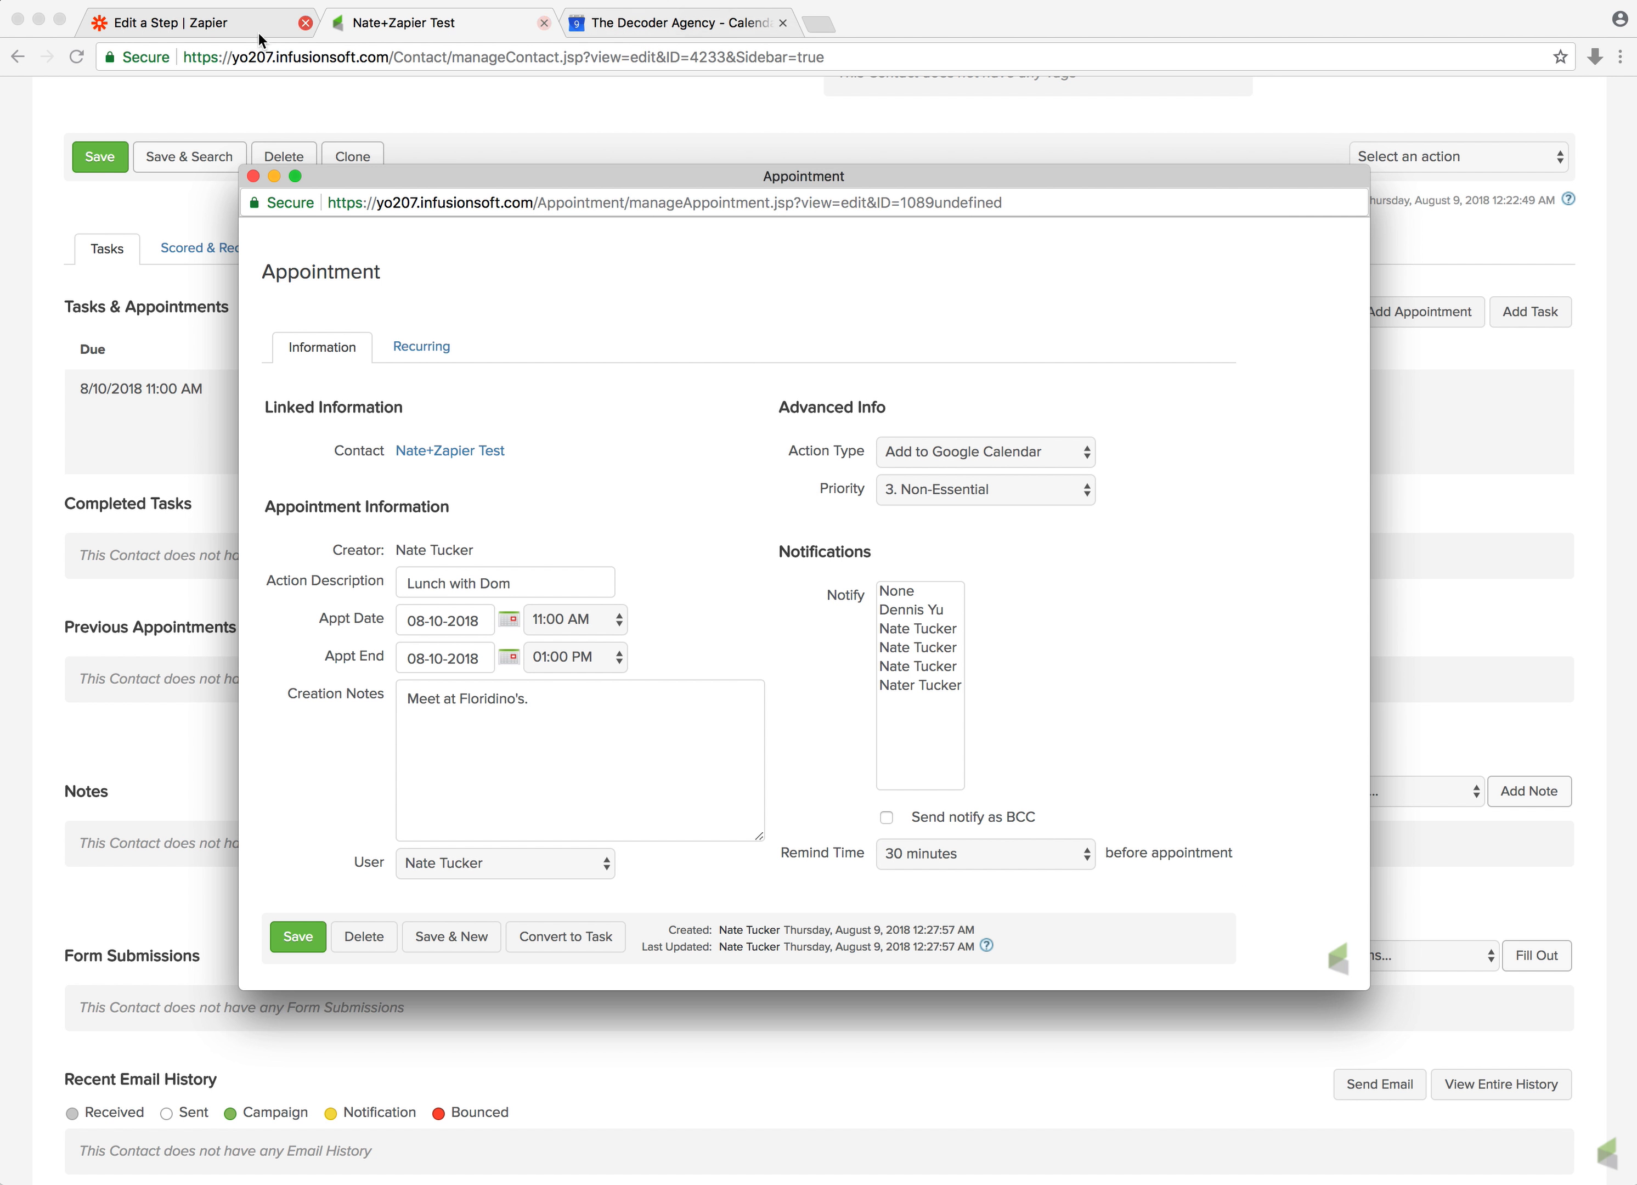
click(208, 28)
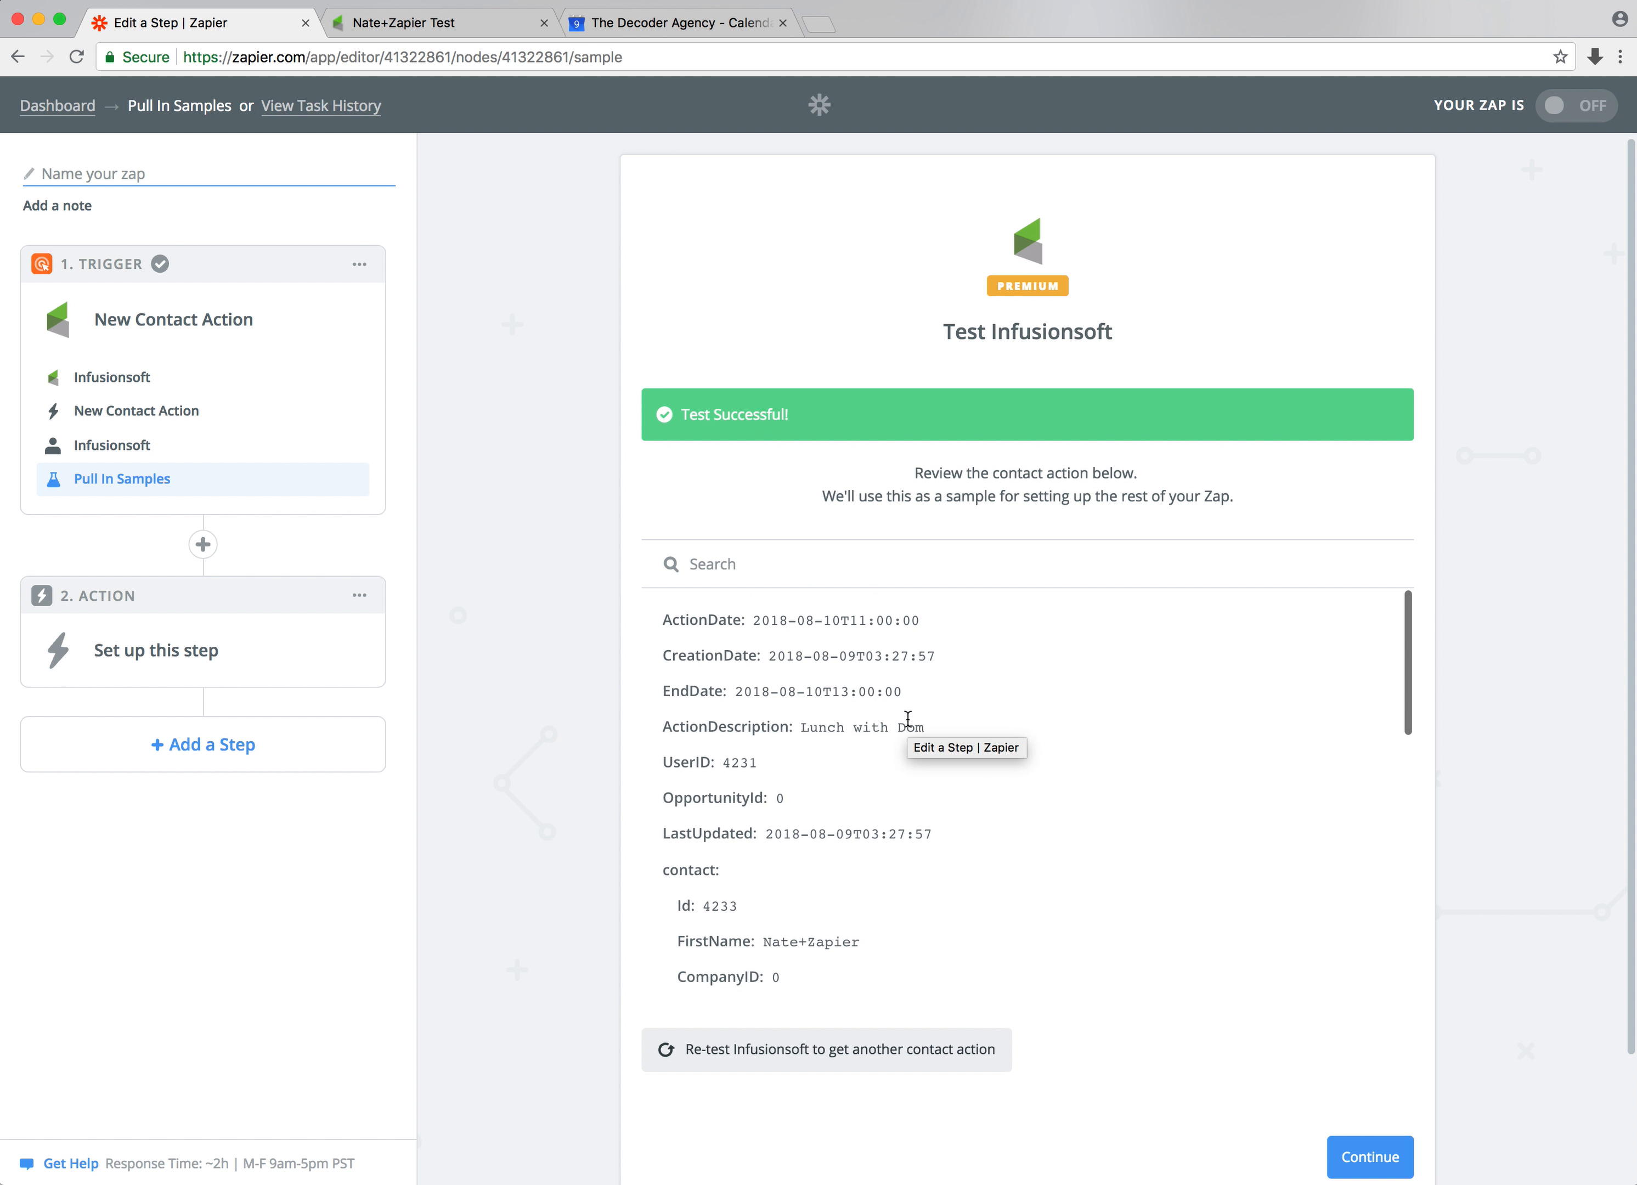
drag(662, 621, 986, 759)
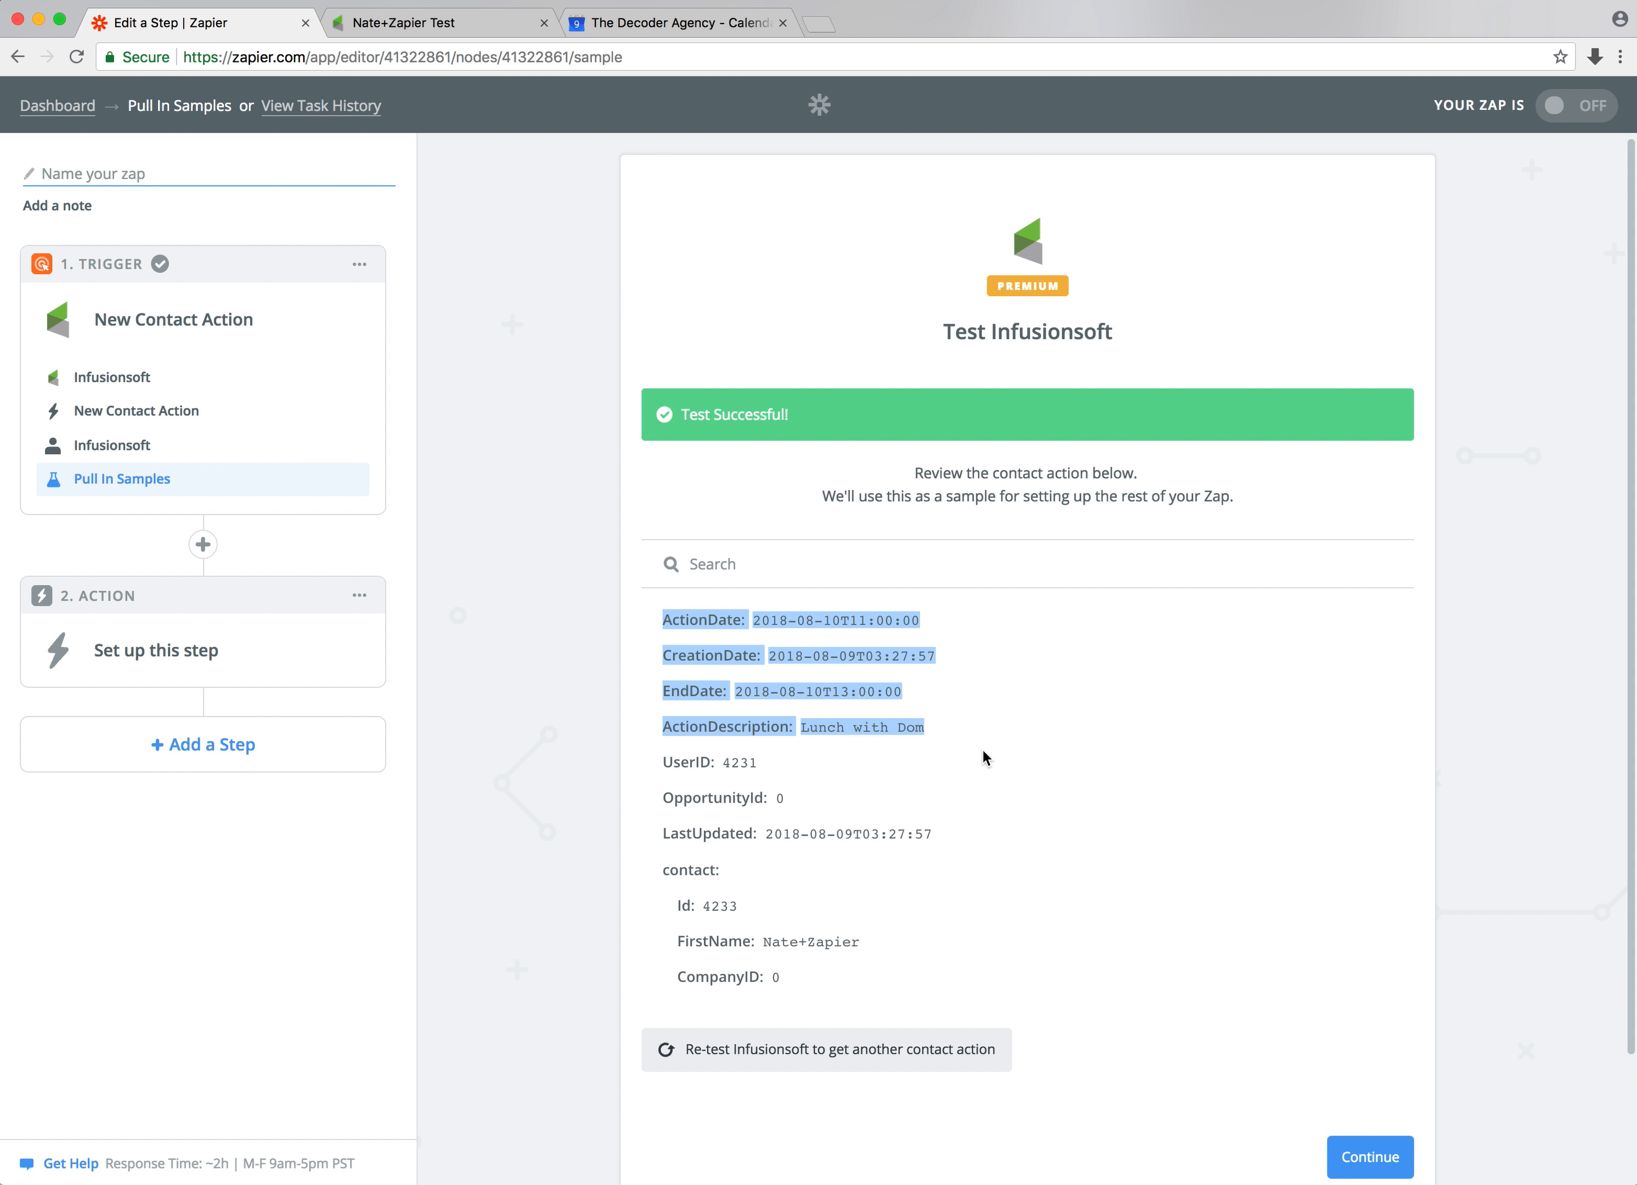
Continue to the action step and choose Google Calendar as the action app
click(1366, 1161)
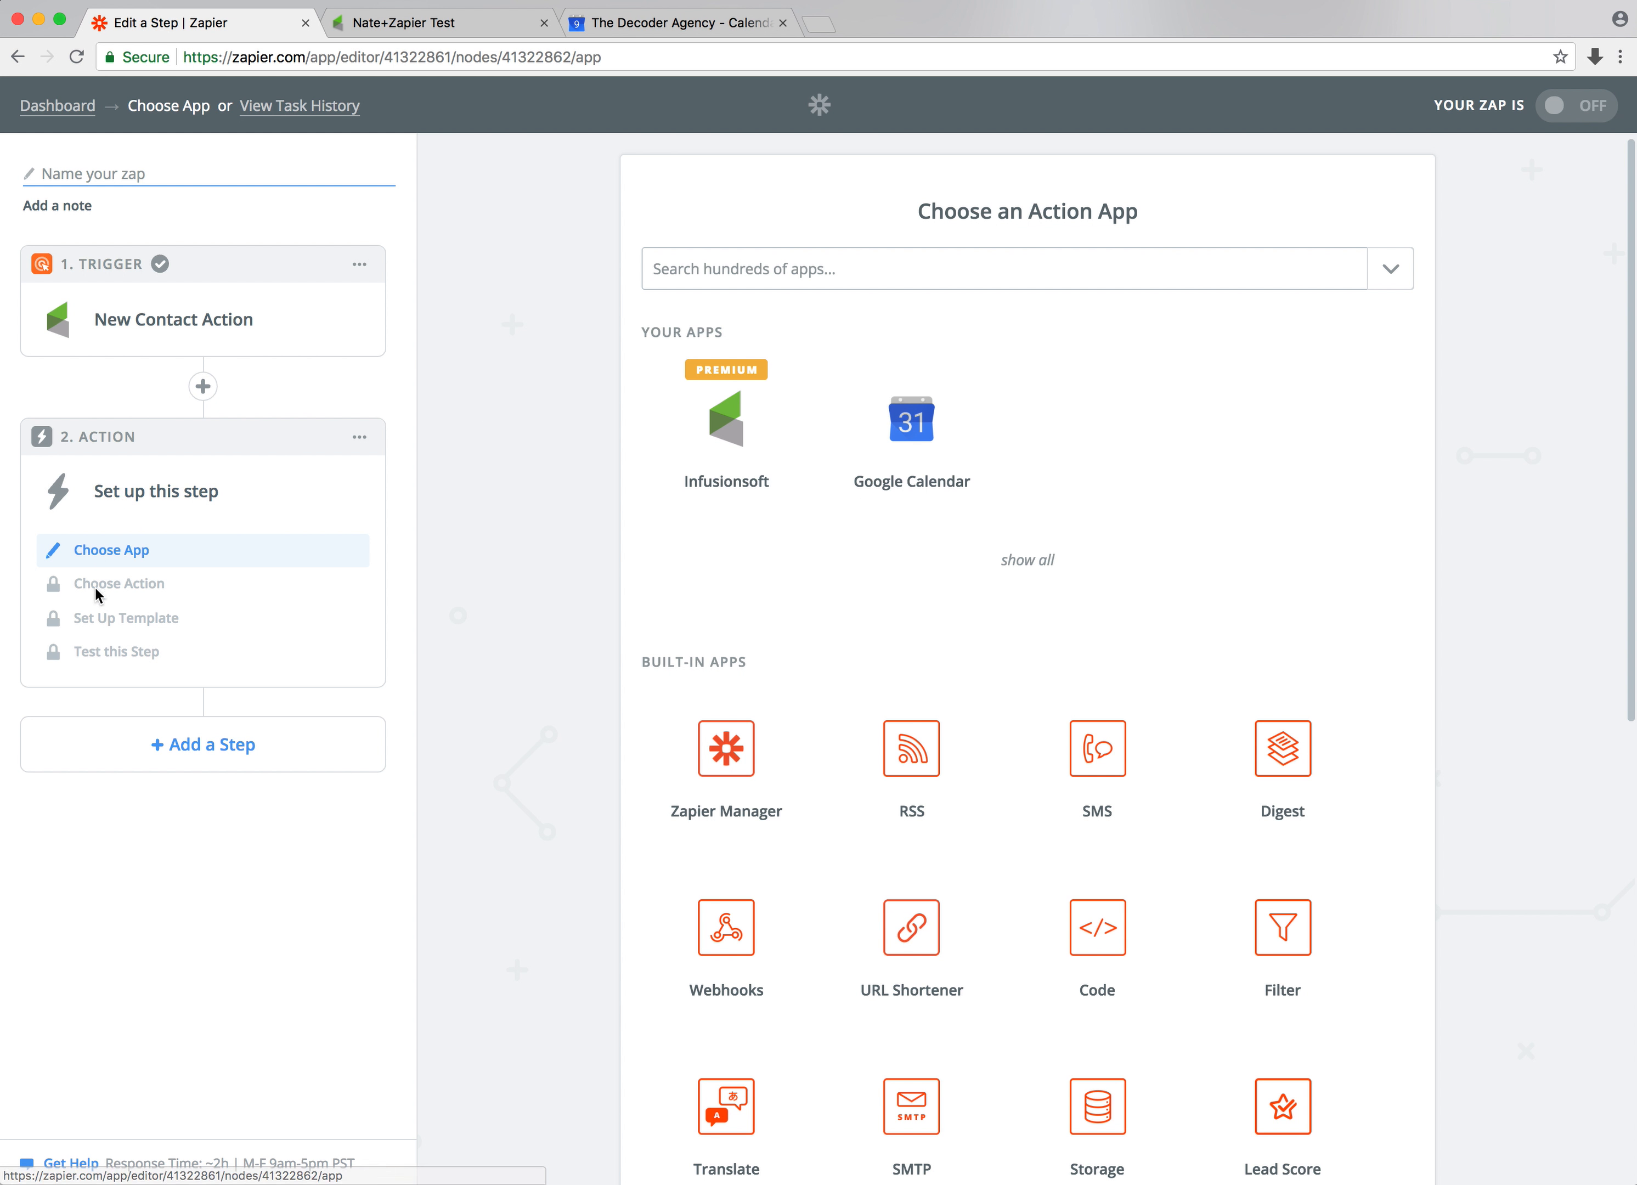
click(739, 419)
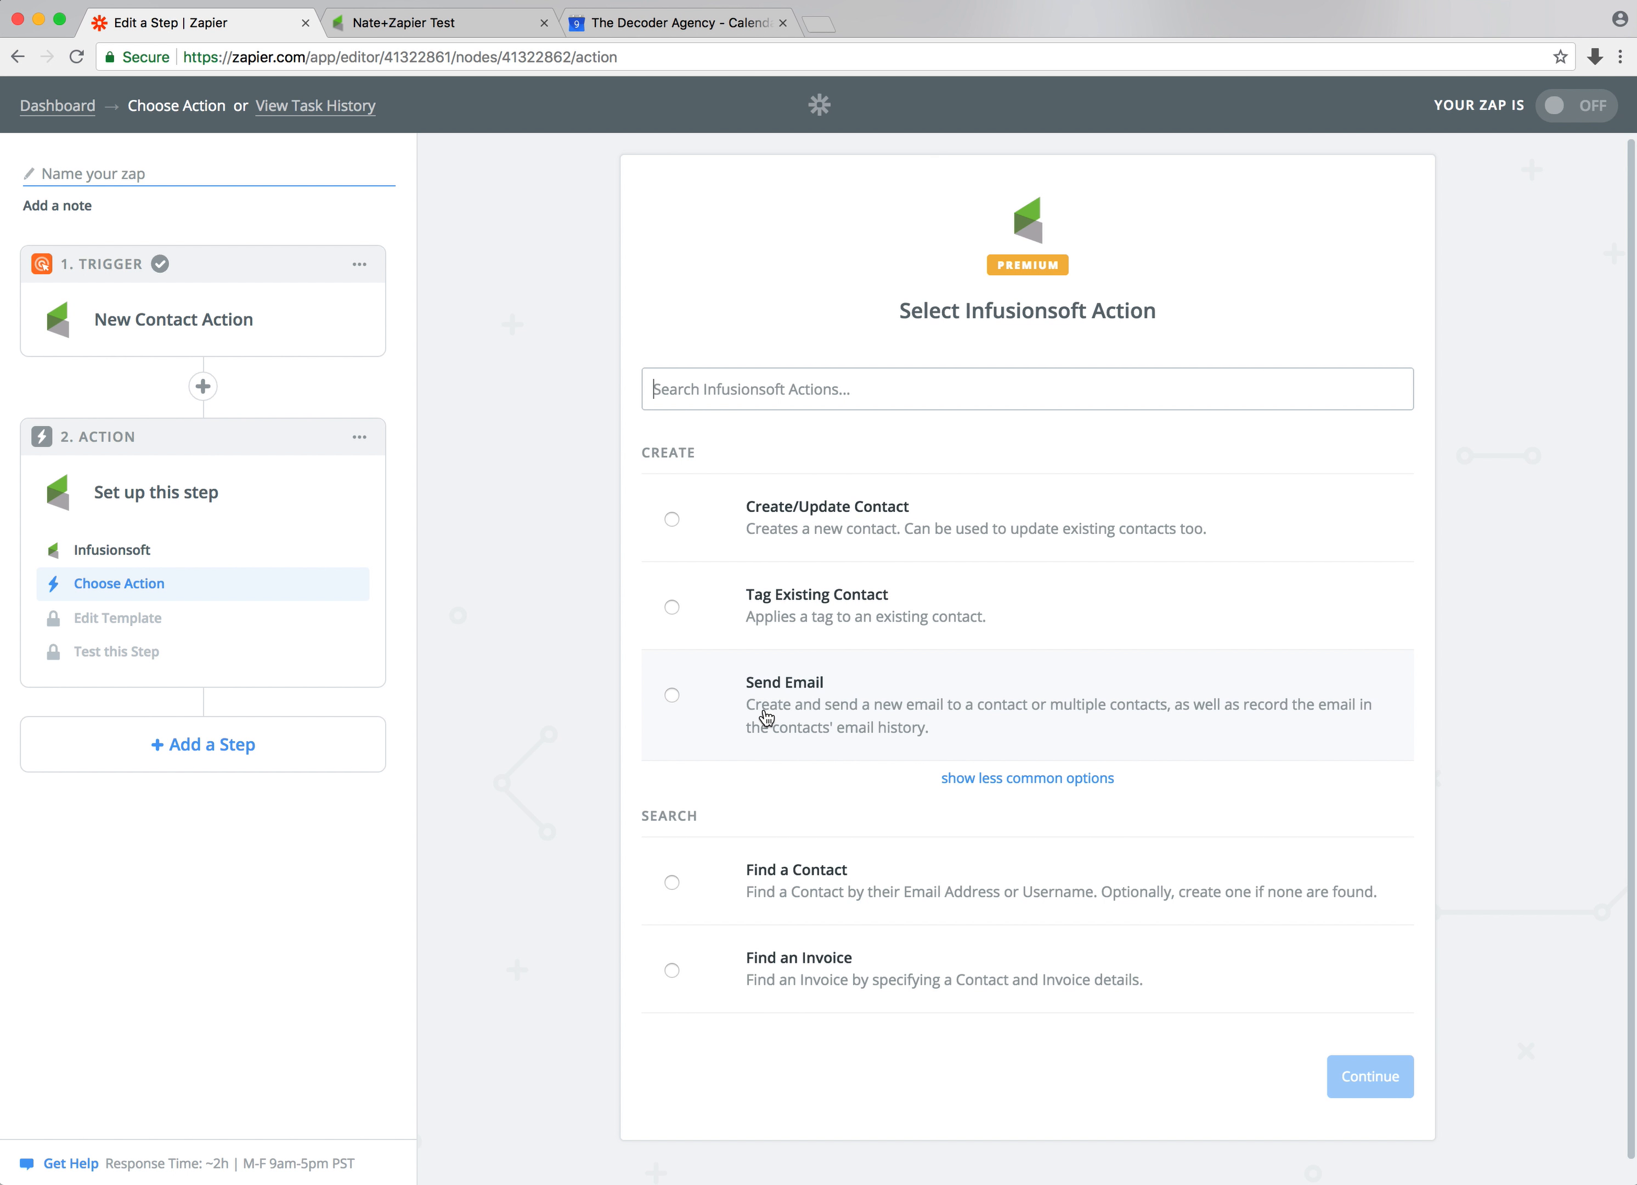
click(166, 500)
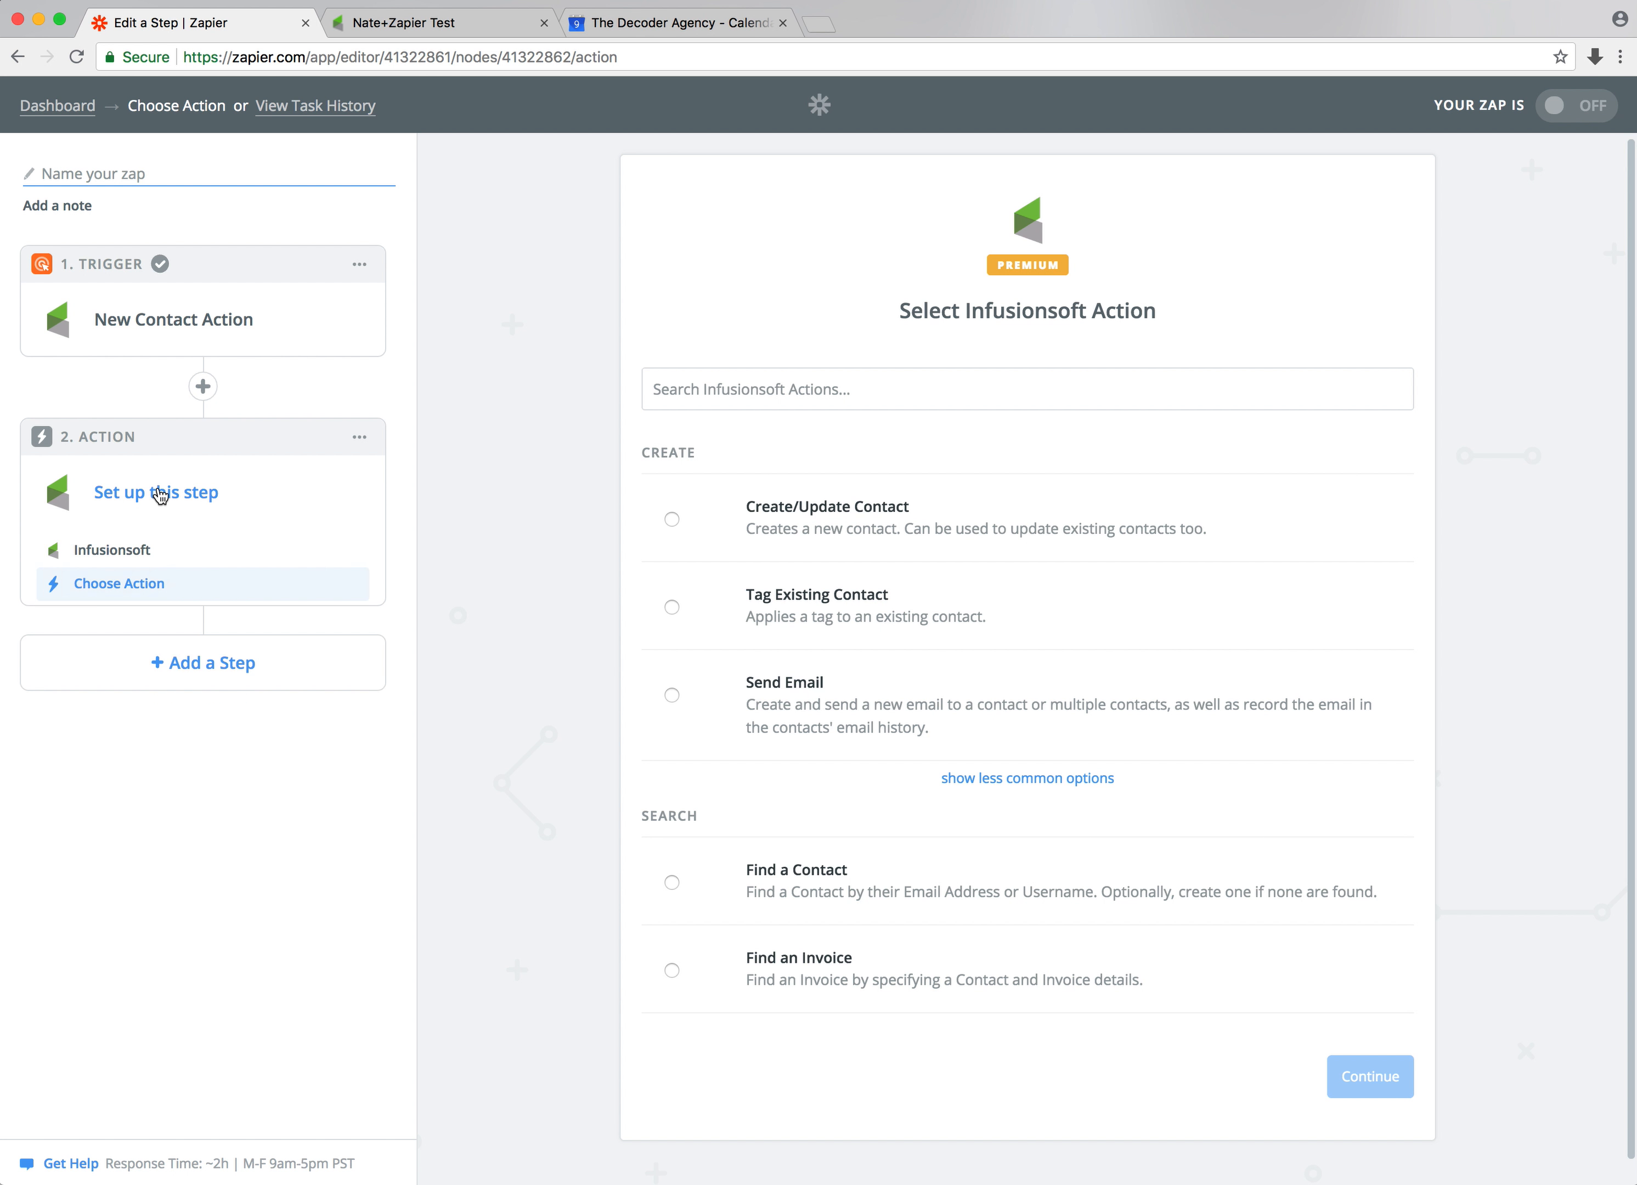
click(152, 553)
click(905, 427)
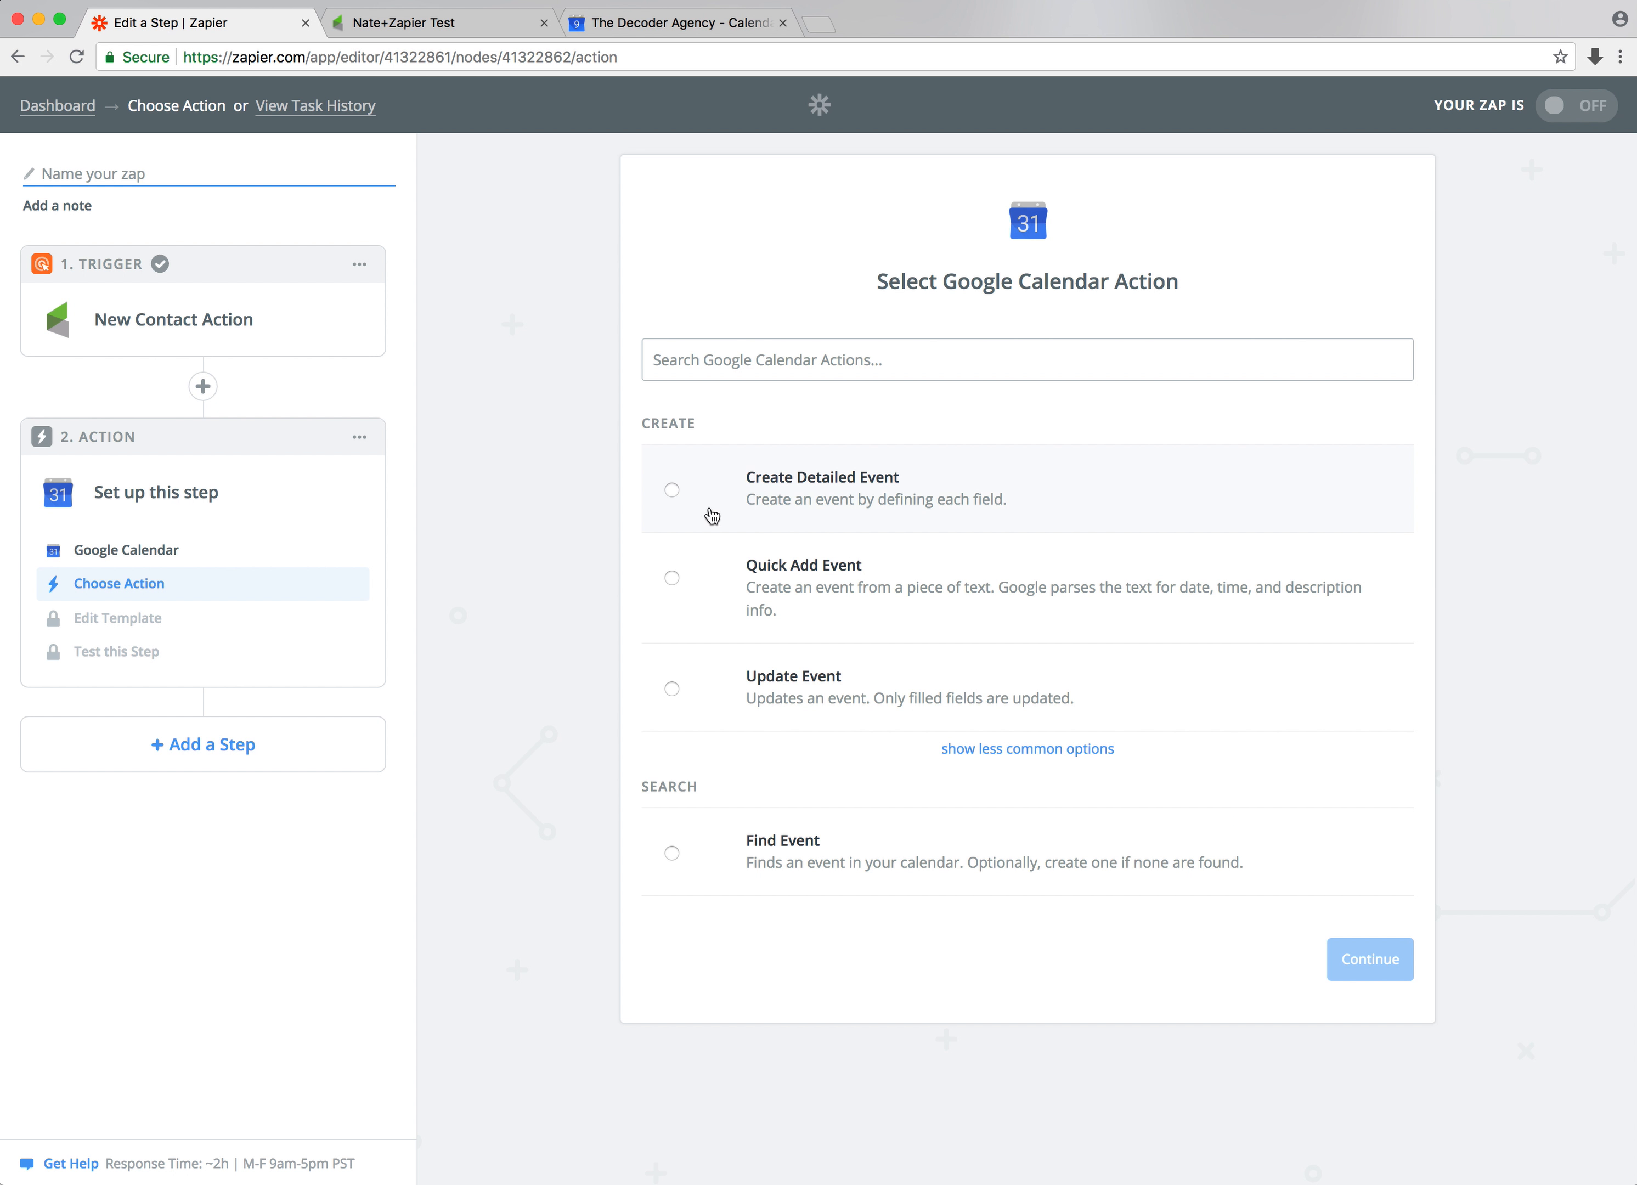
Pick the Quick Add Event action, test the connected Google Calendar account and continue
click(744, 609)
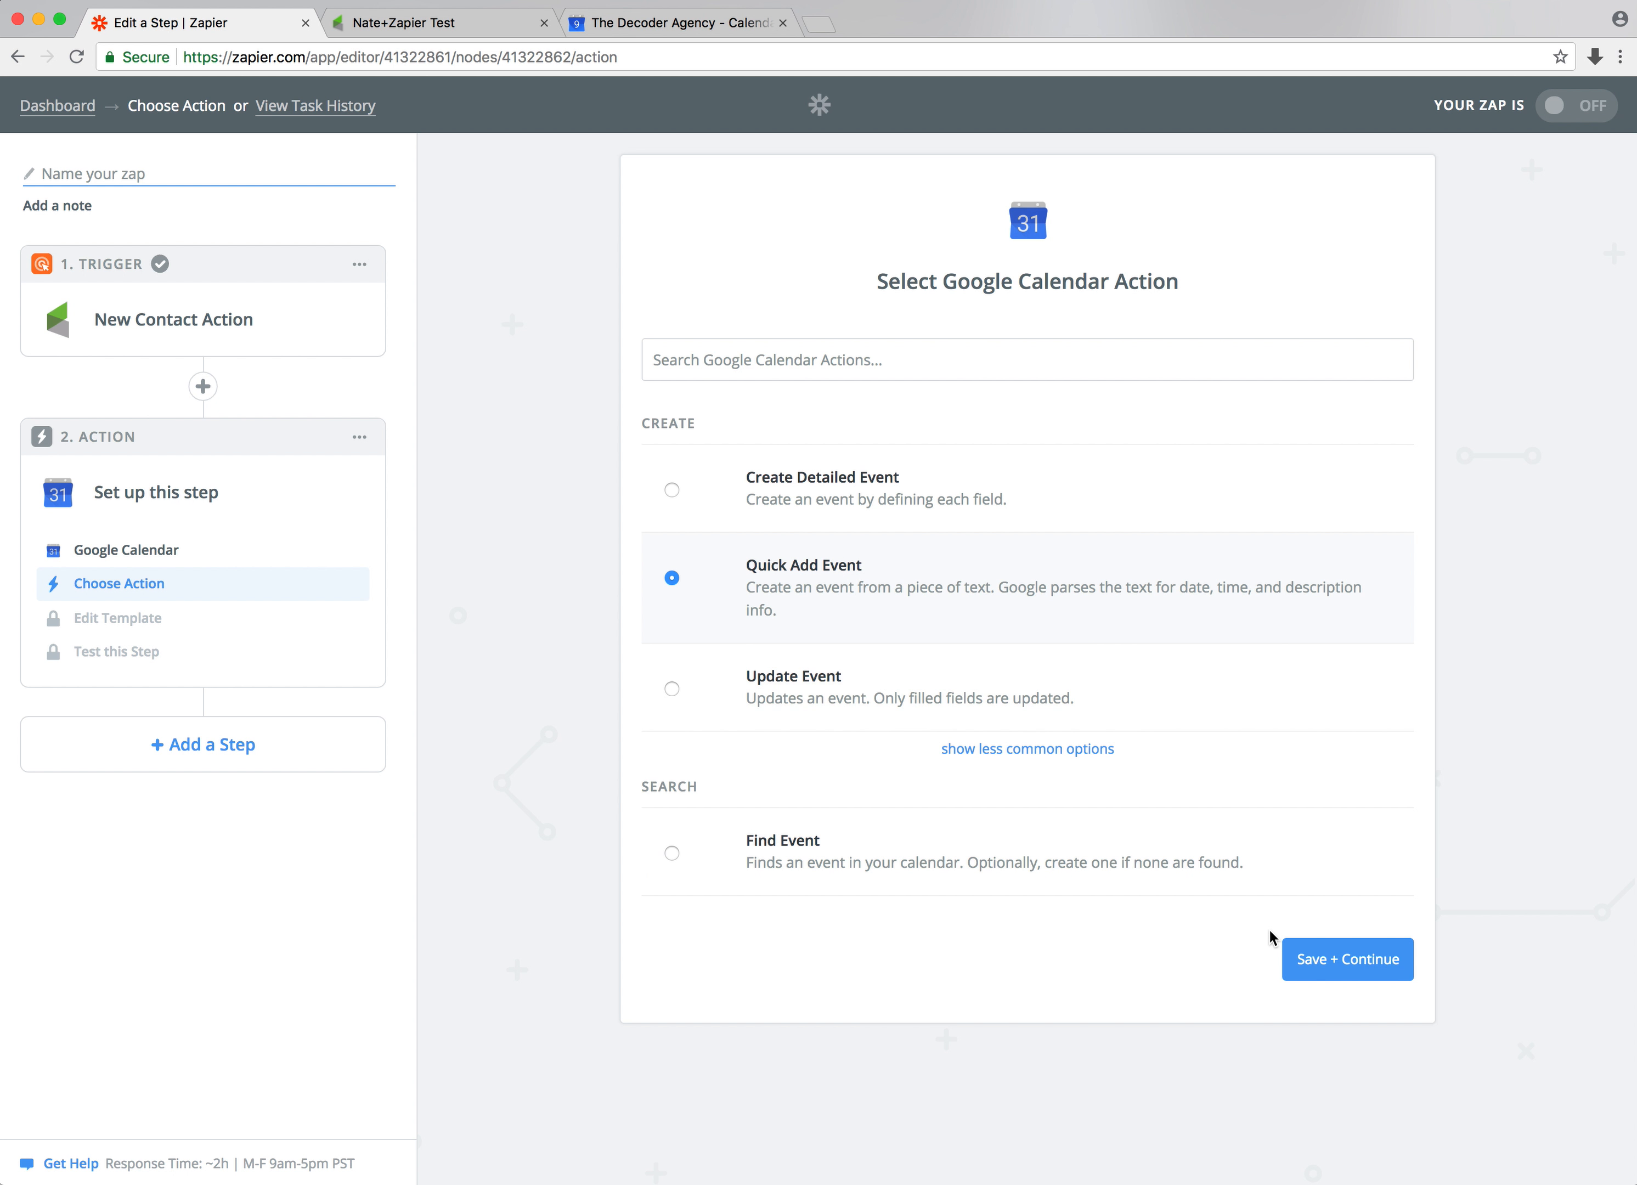
click(1367, 957)
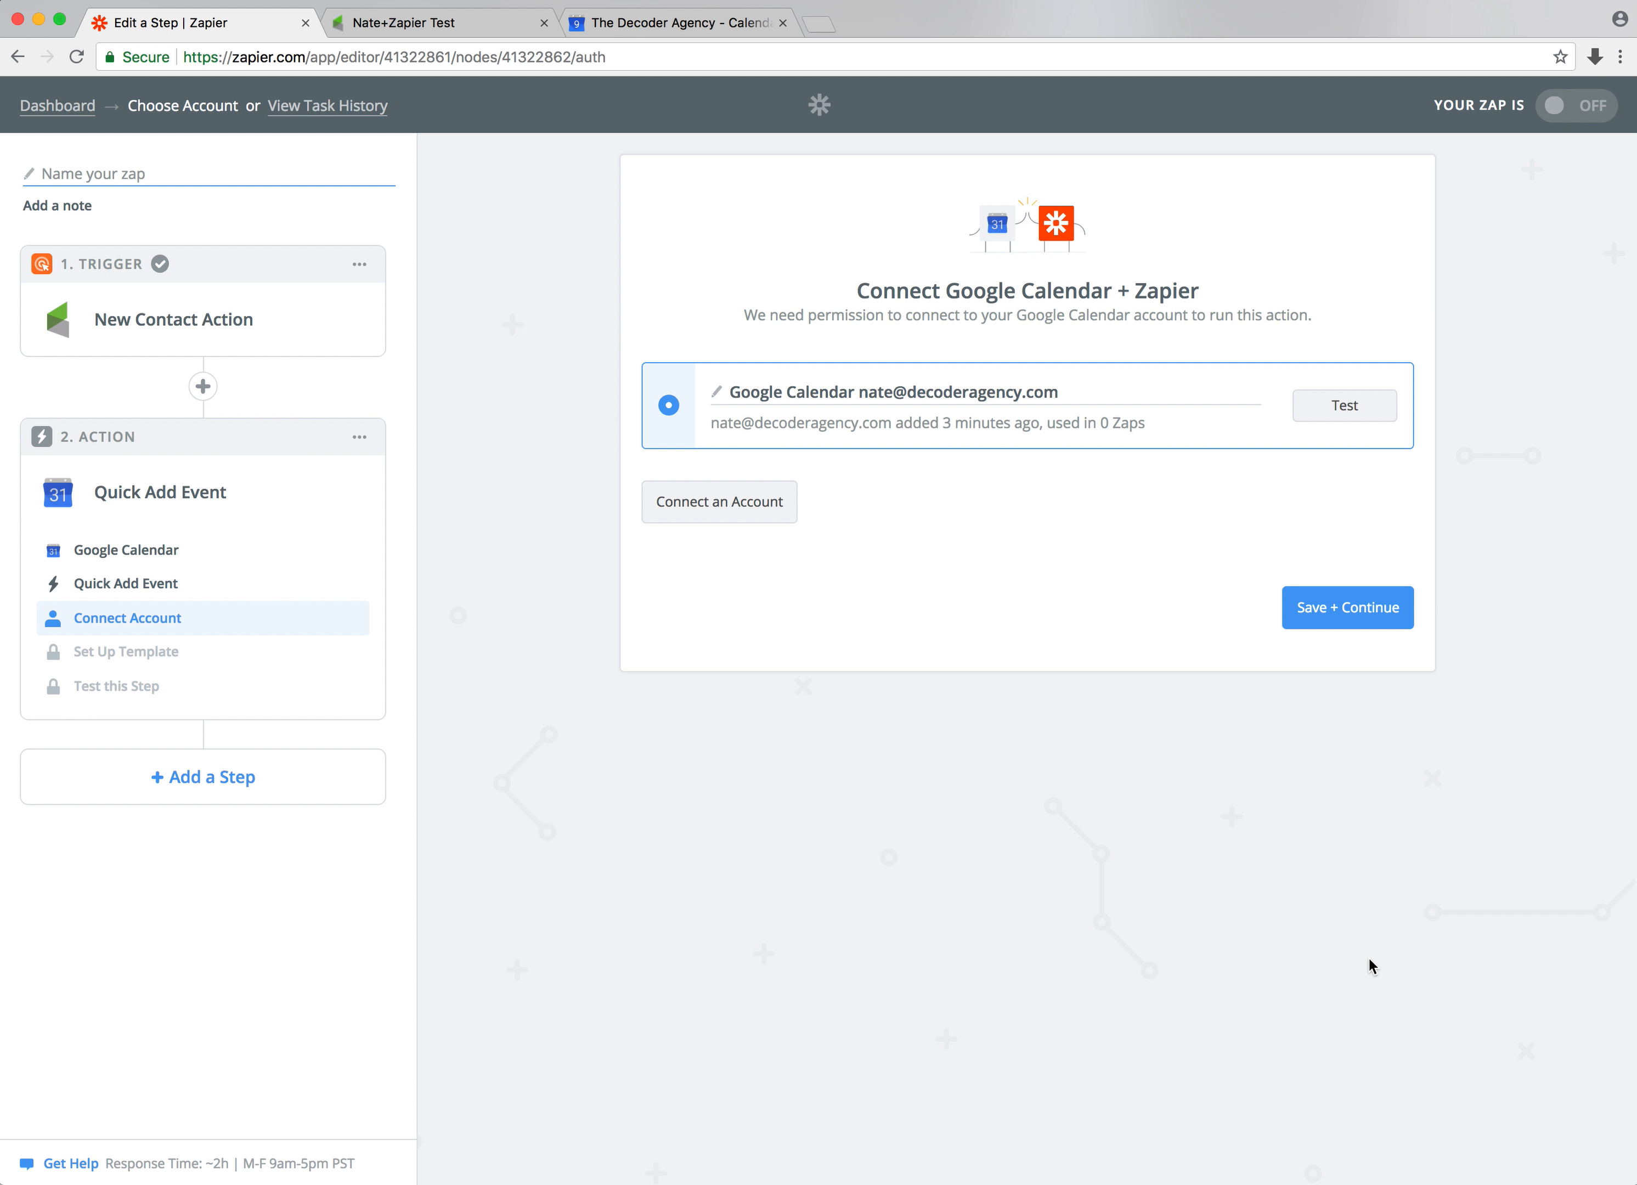
click(1347, 413)
click(1363, 611)
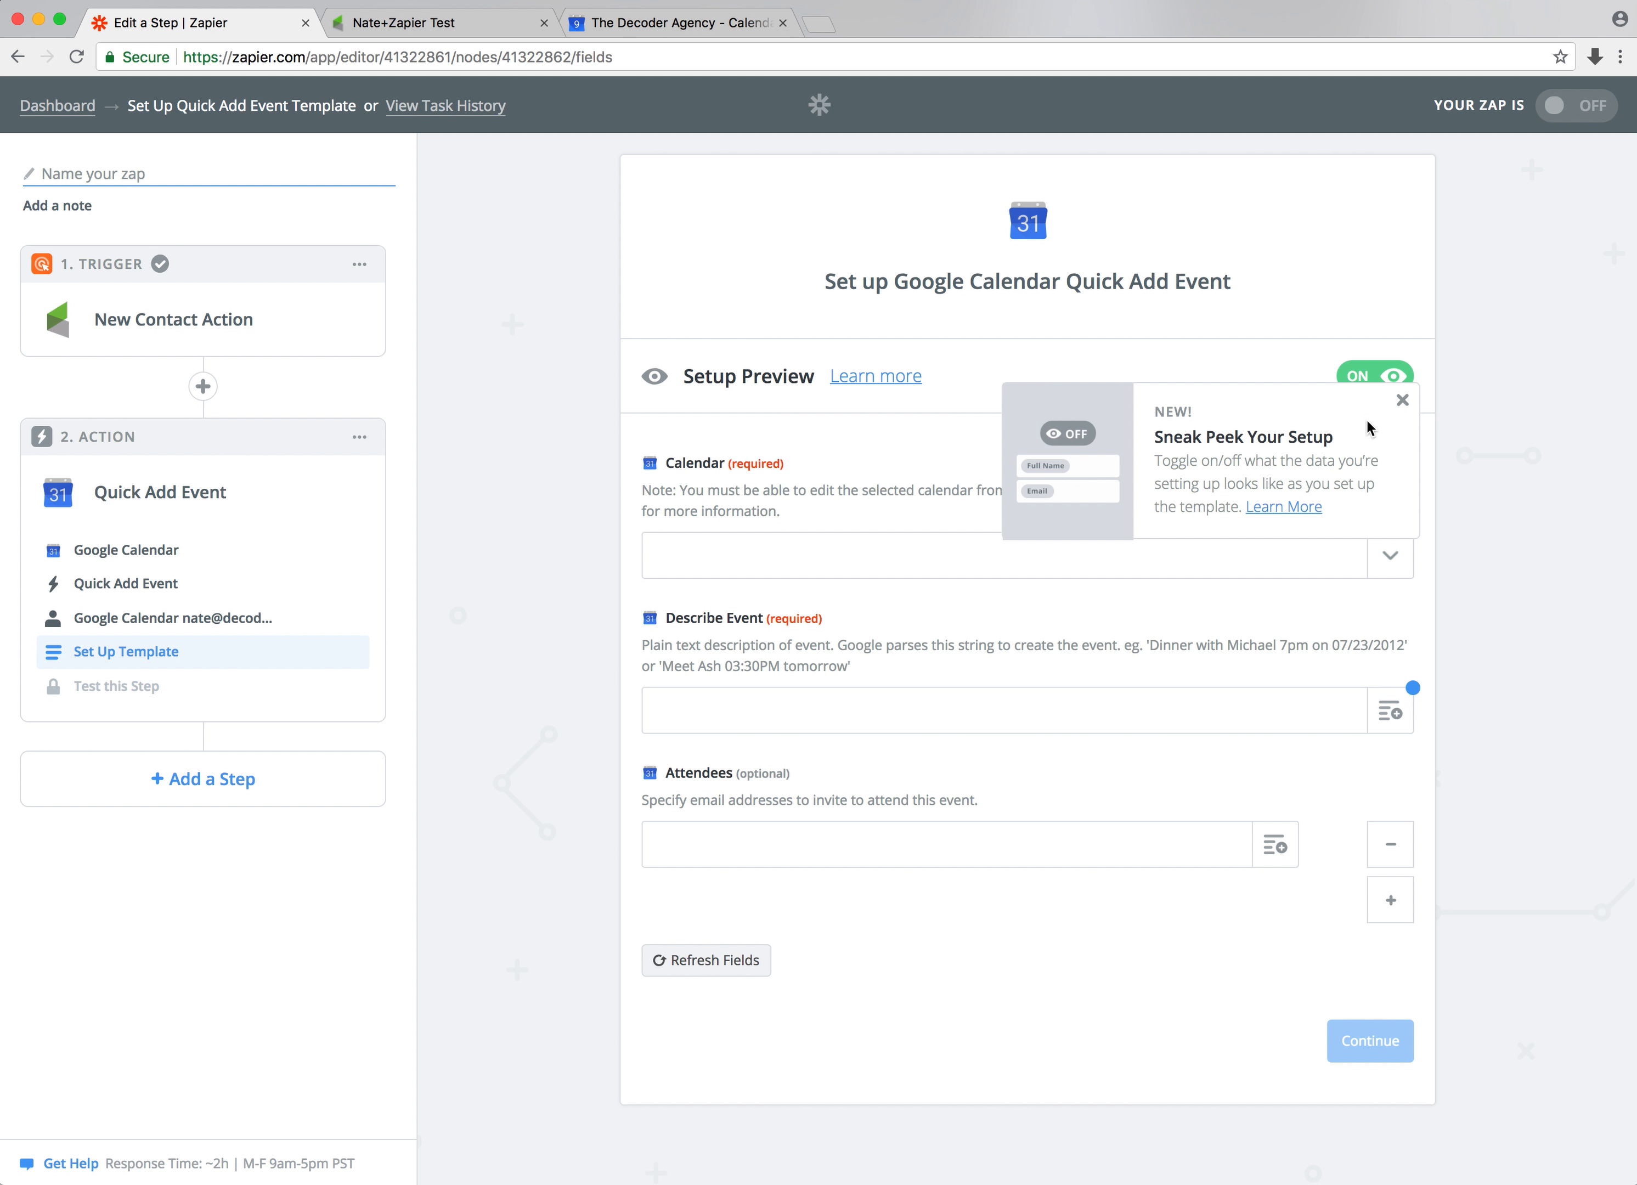
Dismiss the Sneak Peek tip and read the help article on how testing a zap works
click(1402, 401)
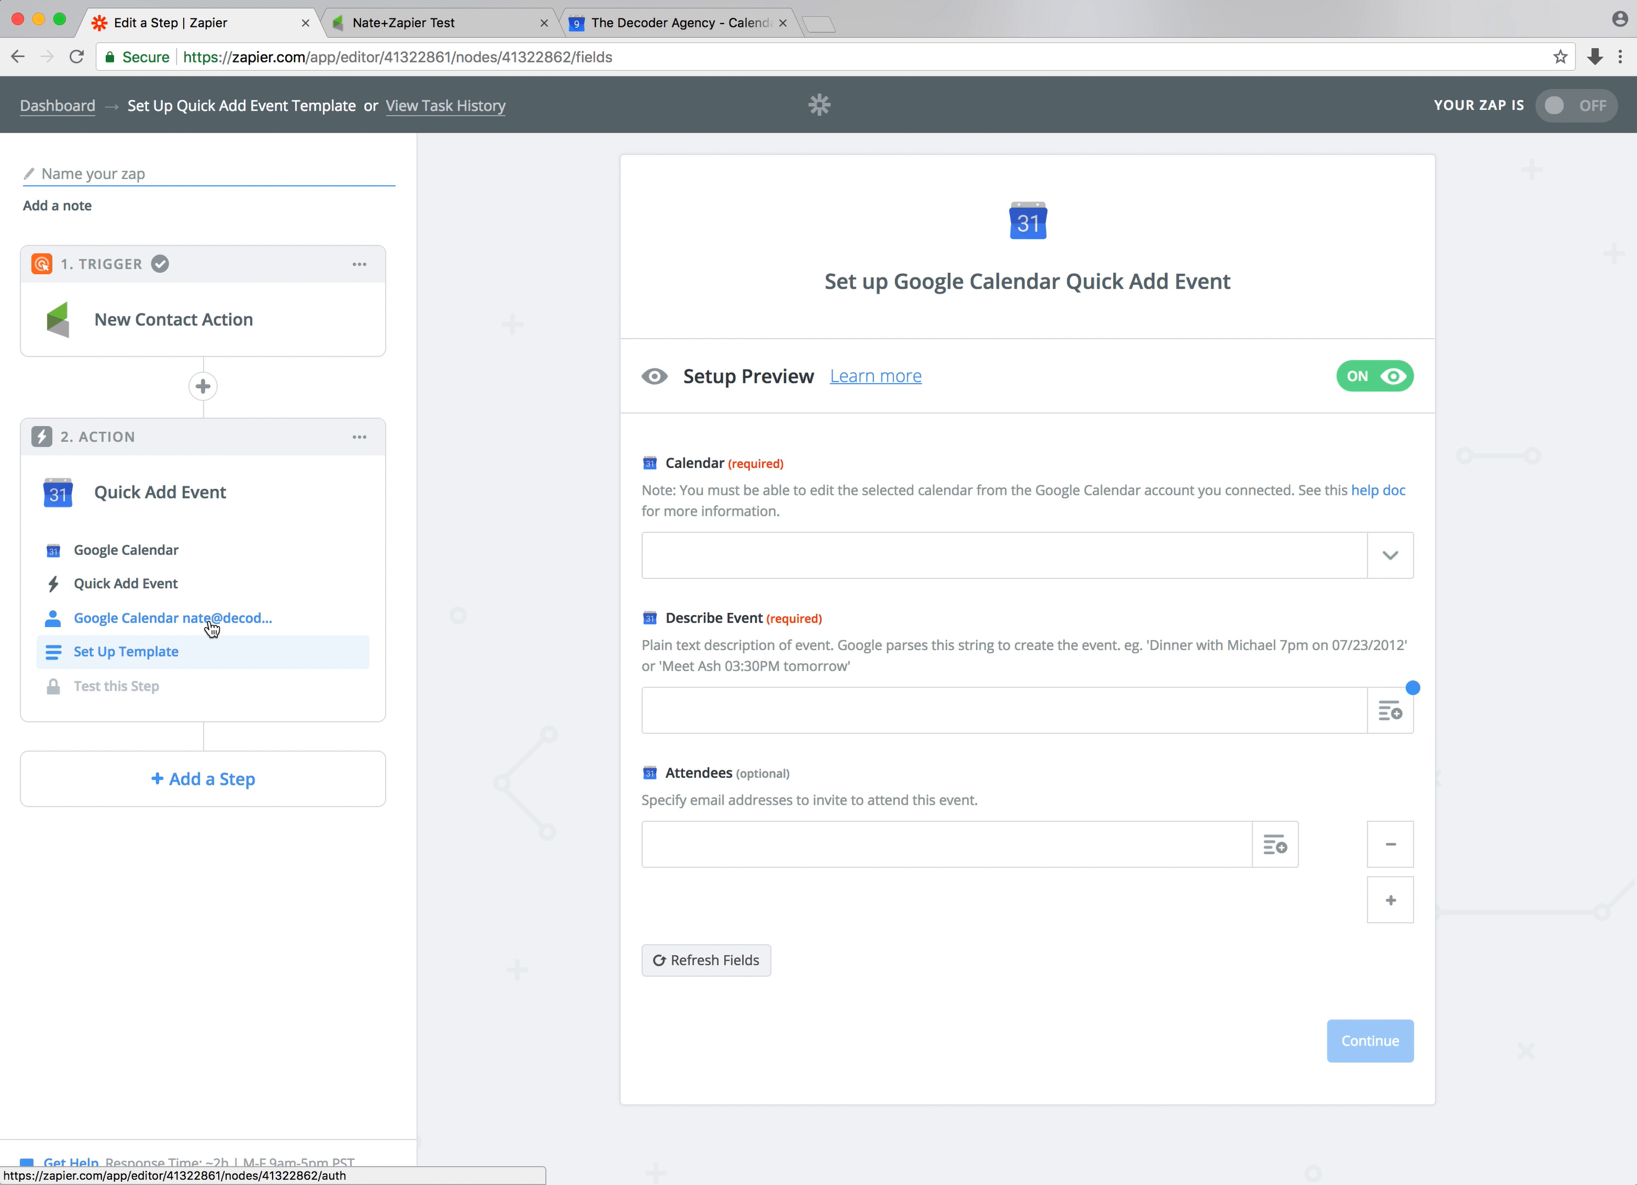
click(889, 374)
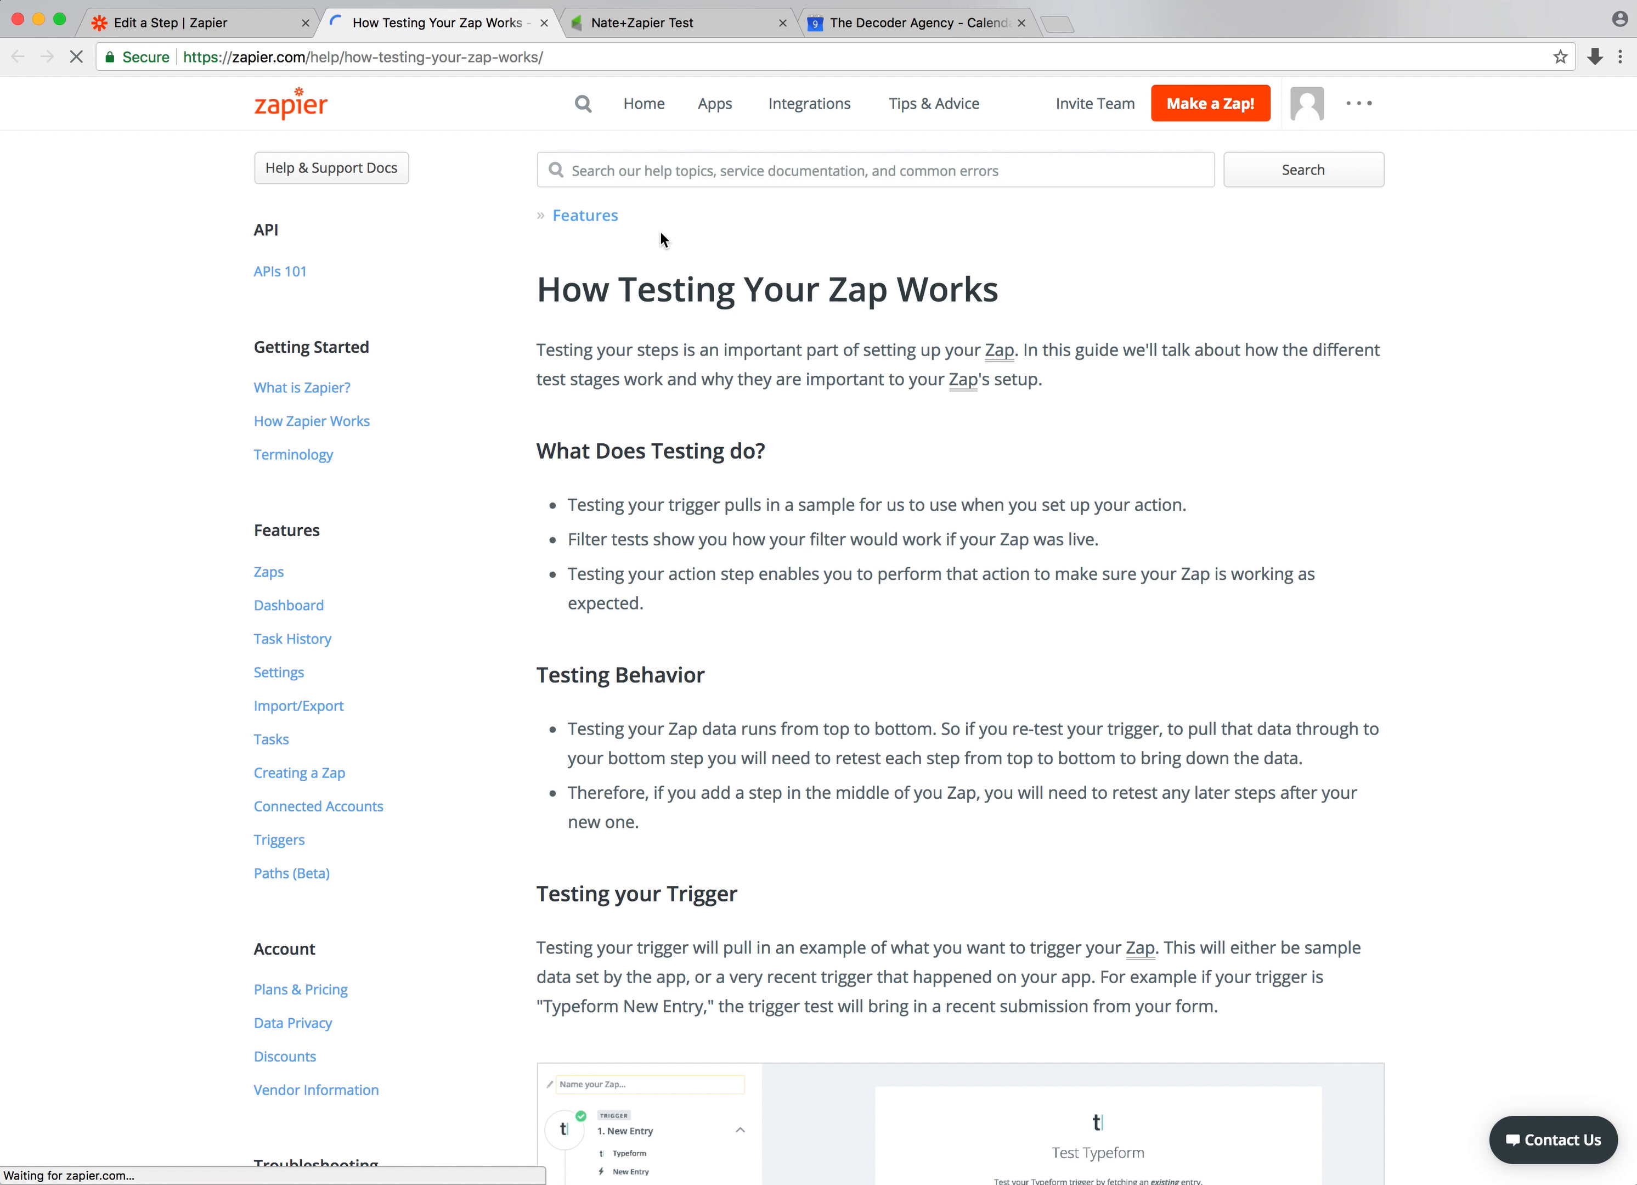
scroll(660, 232, down, 20)
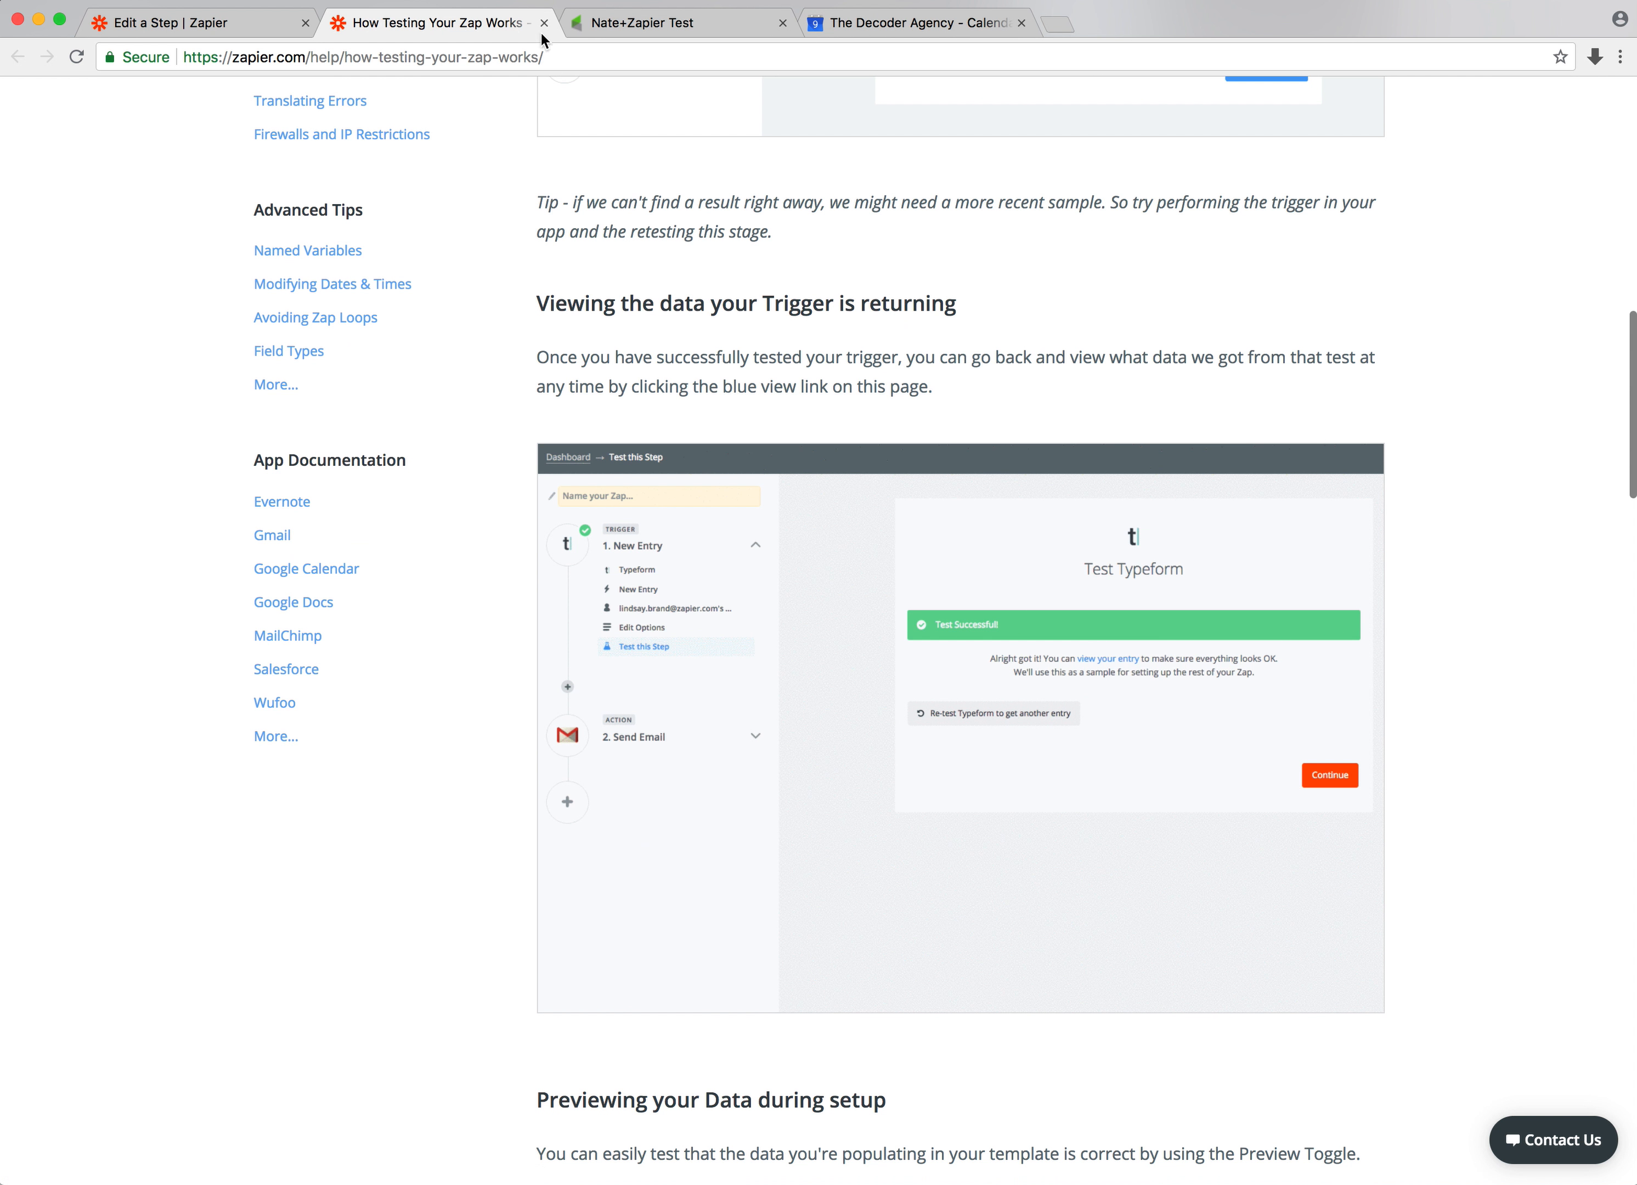
click(544, 22)
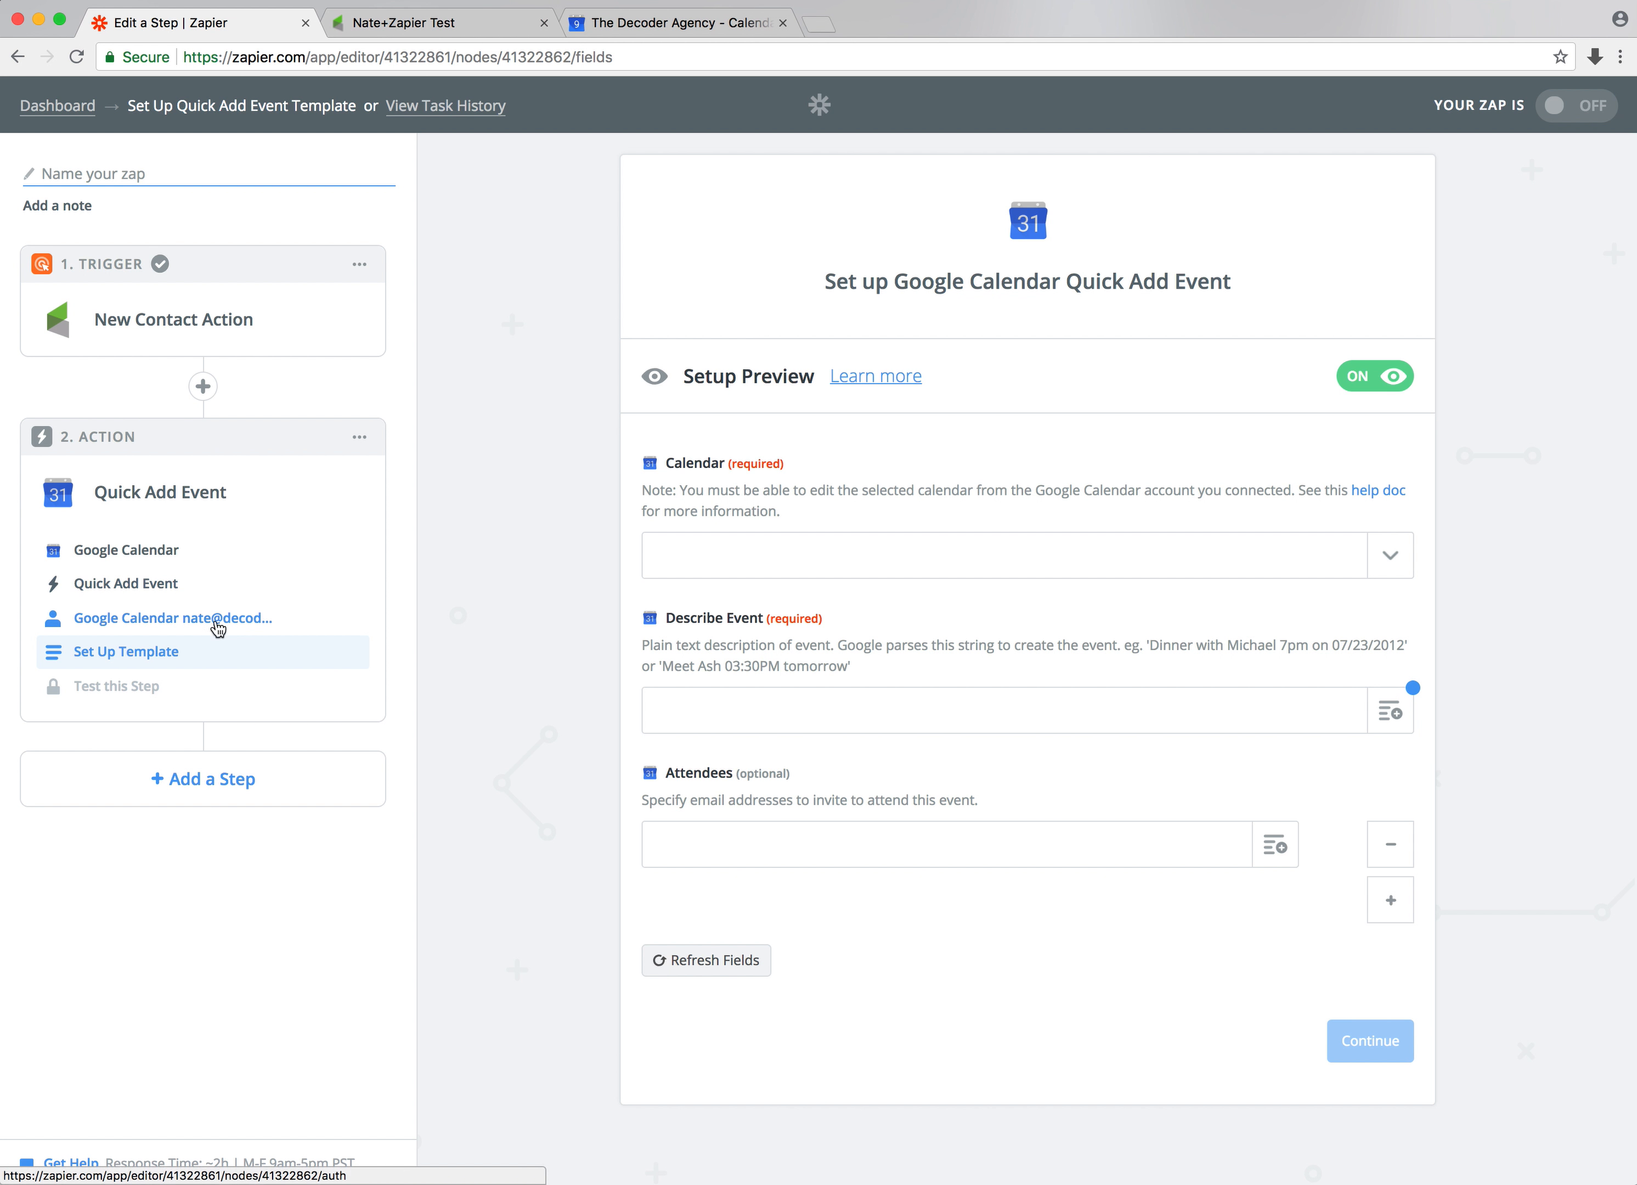
Switch the action to Create Detailed Event, test the Google Calendar account and continue to the template
click(191, 619)
click(146, 583)
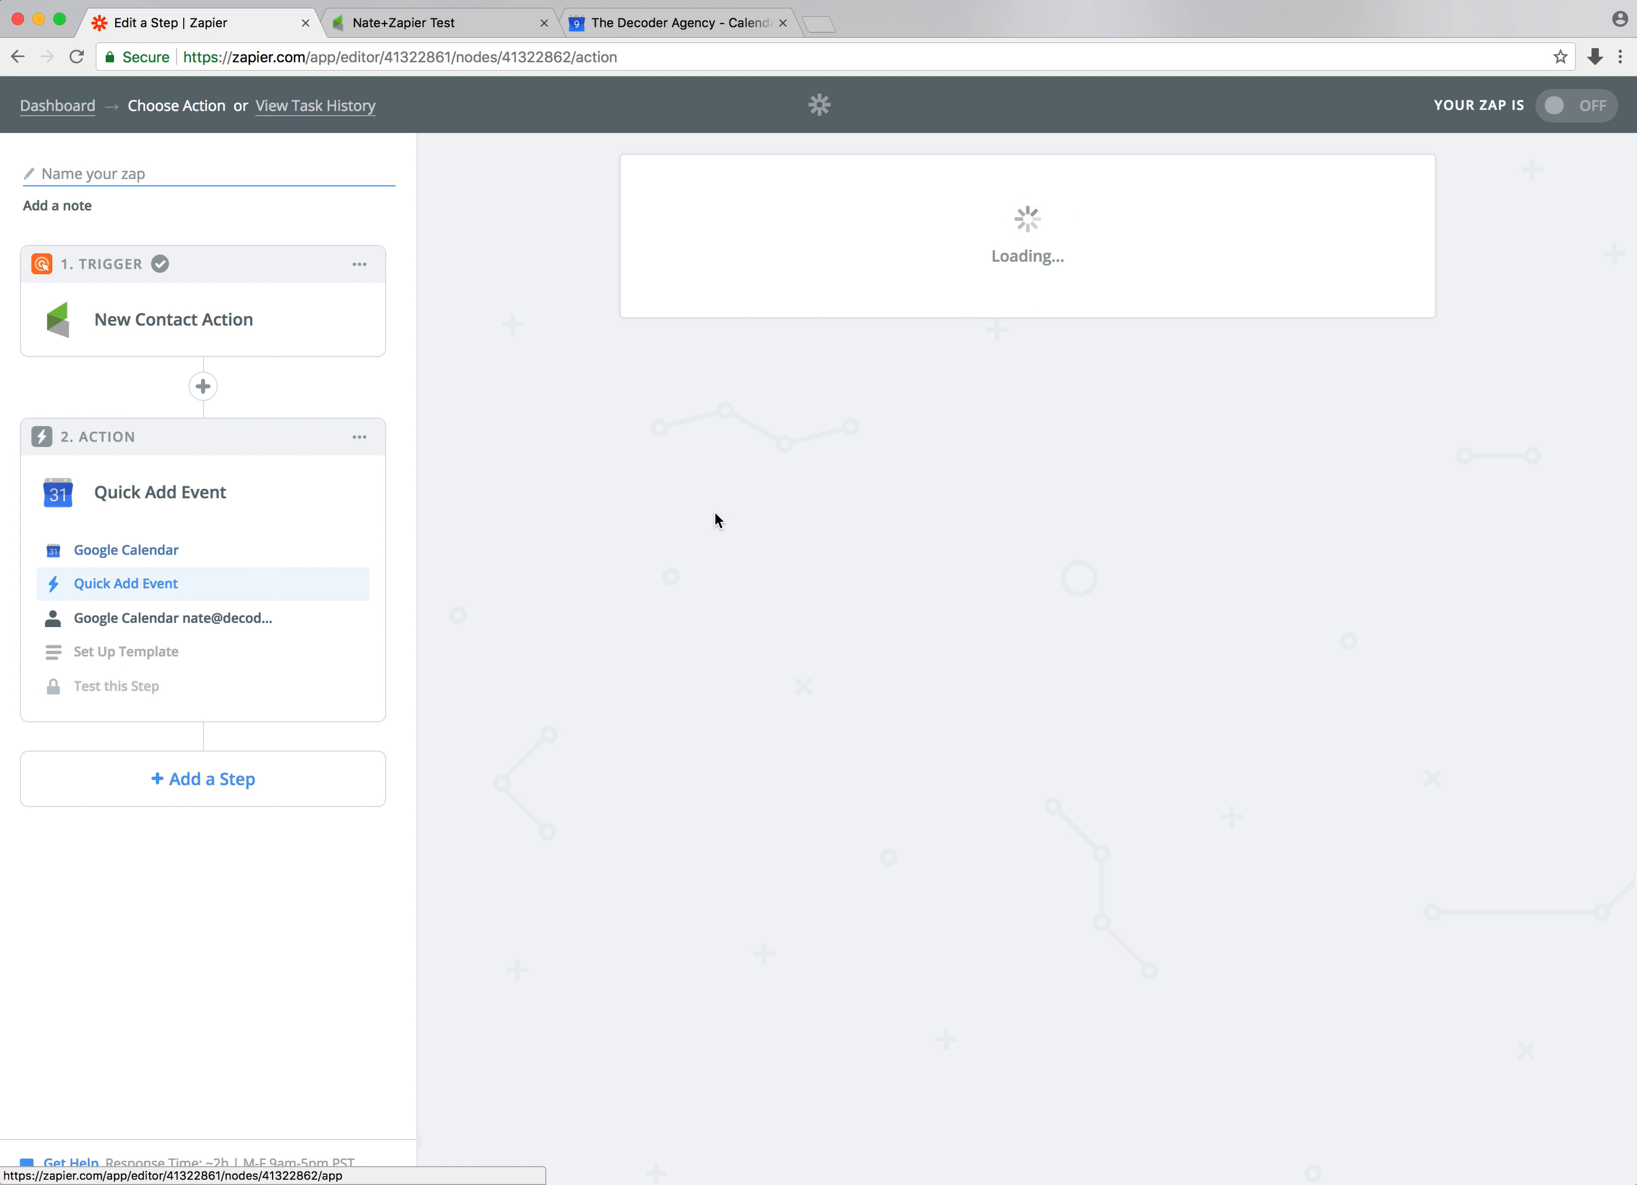
click(835, 499)
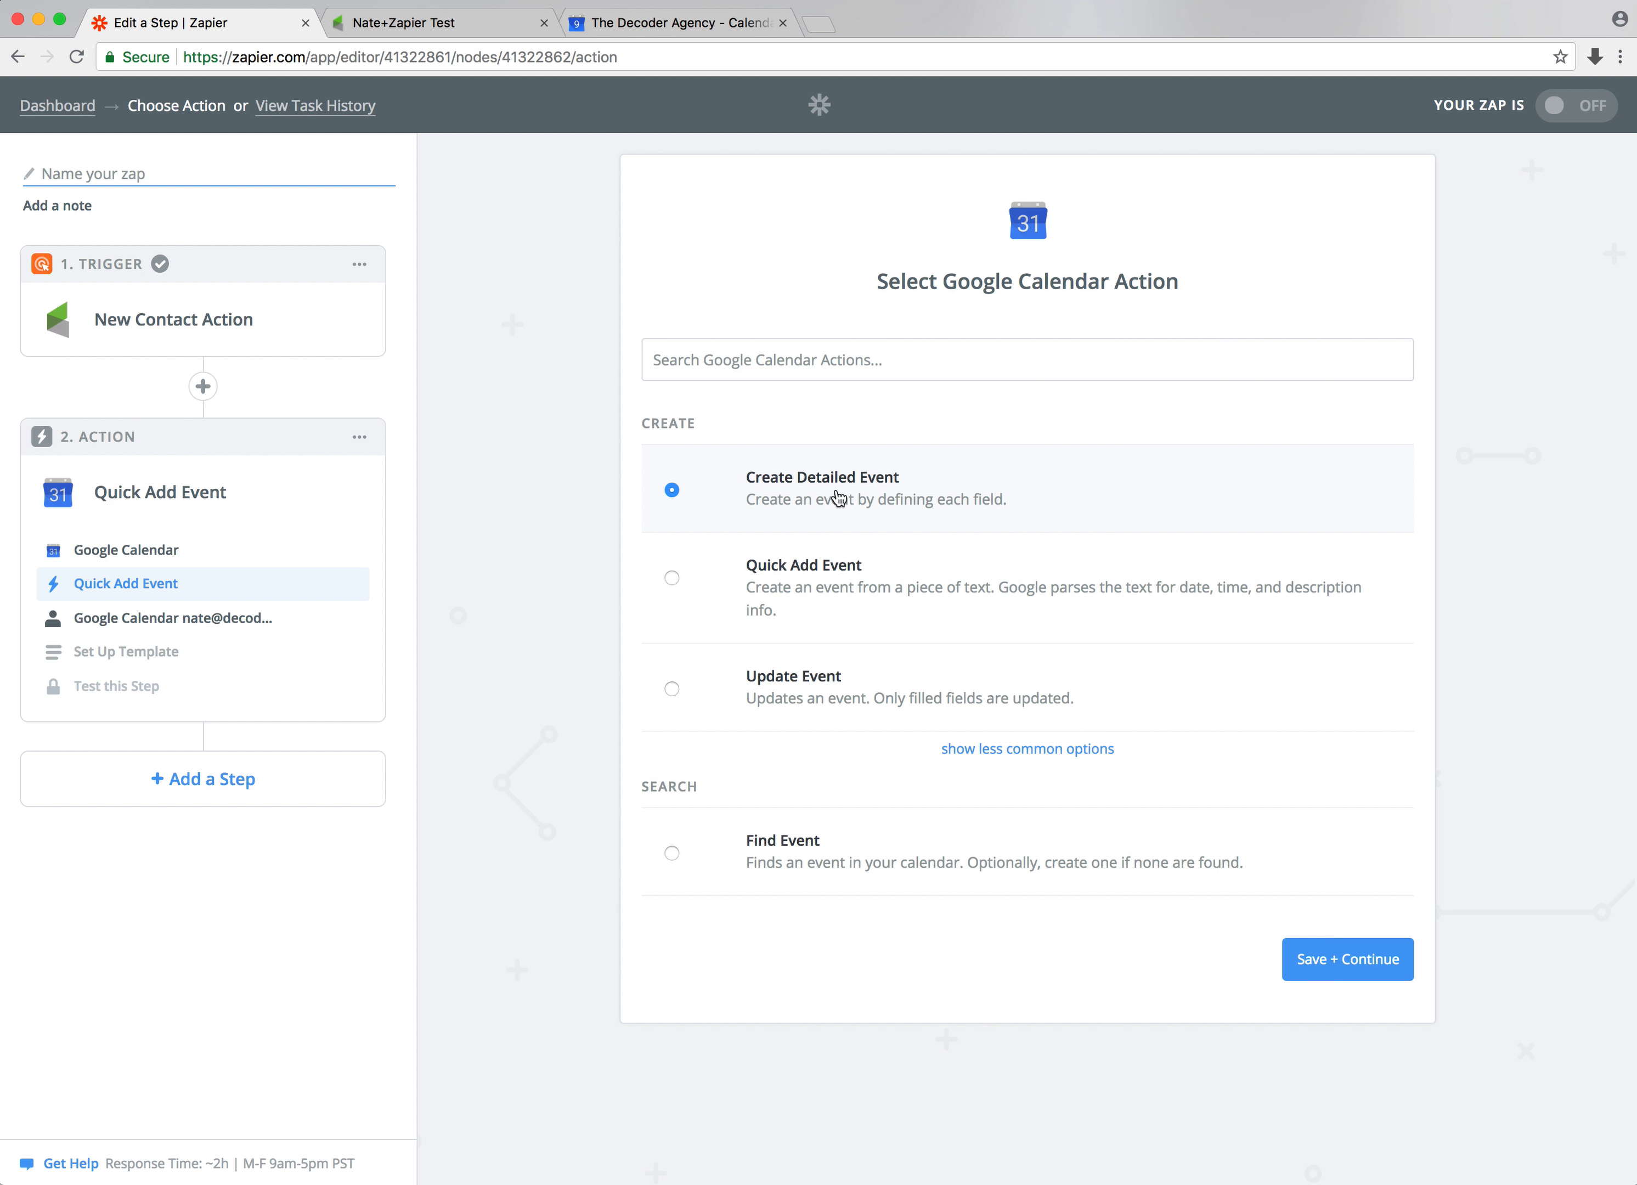
click(1373, 957)
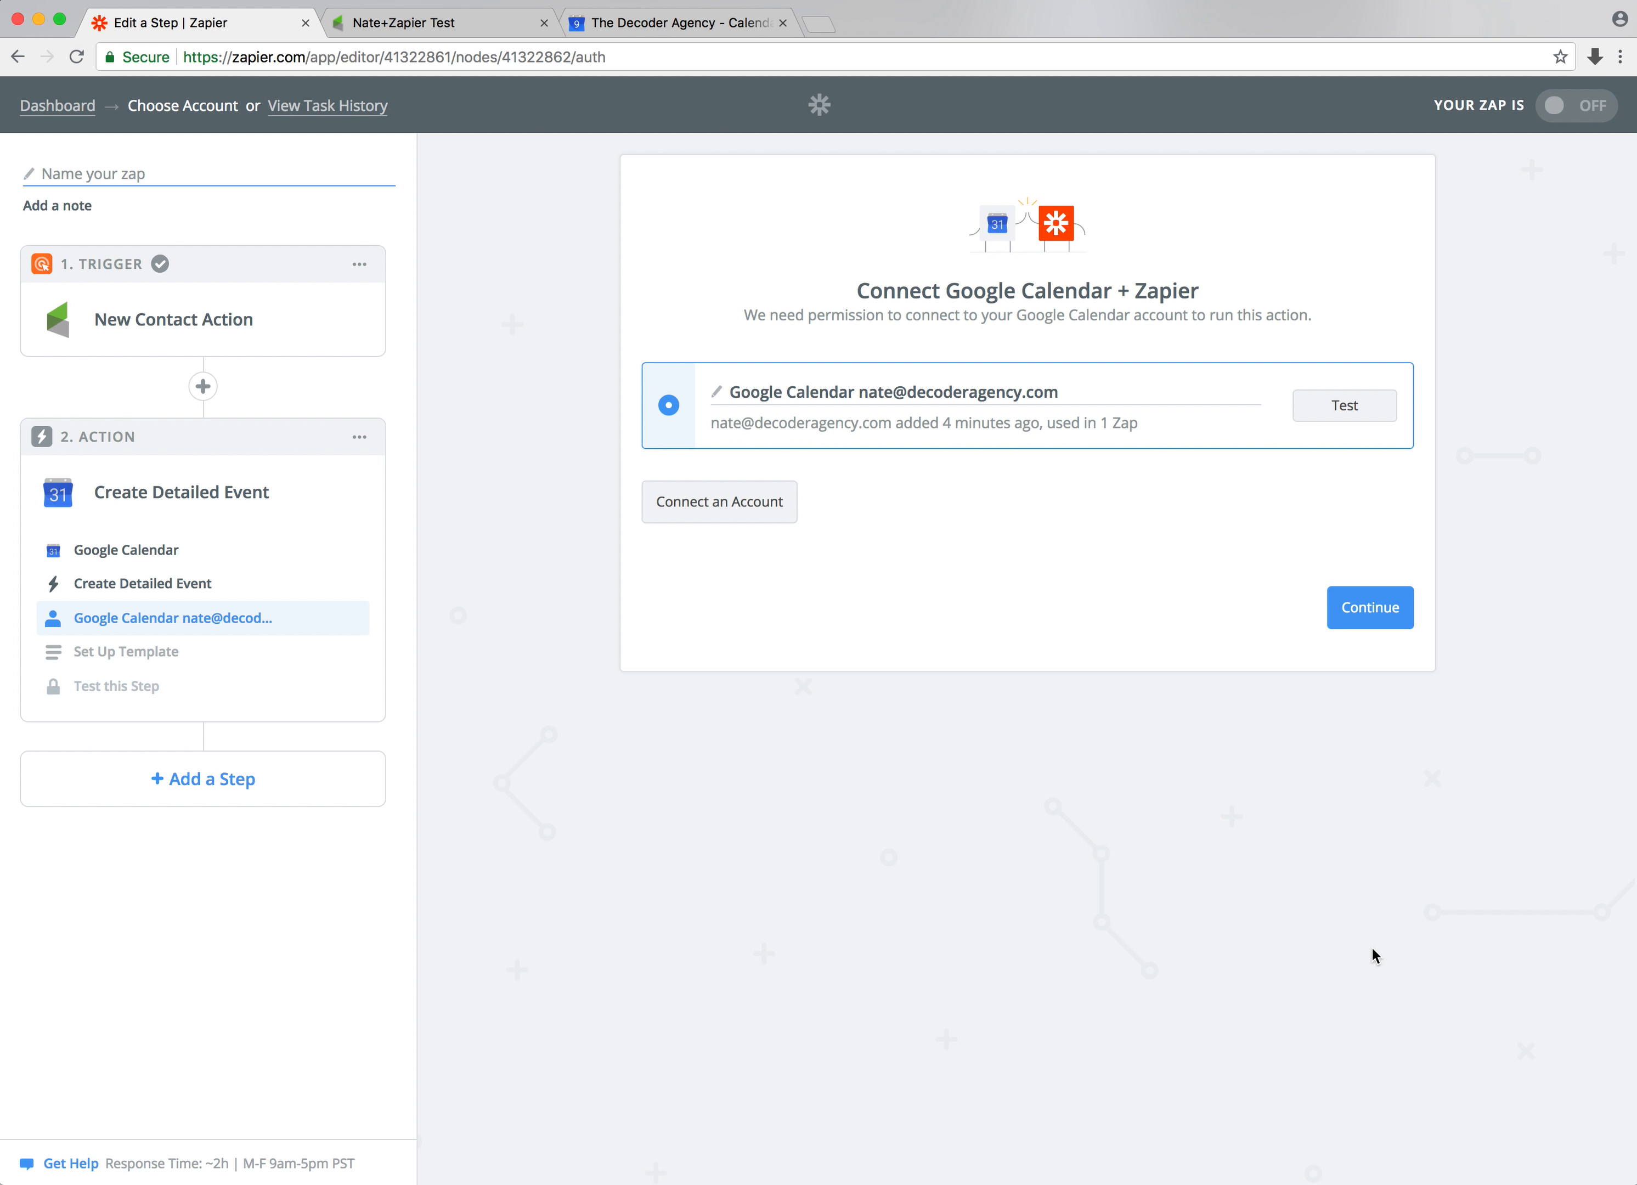
click(1349, 418)
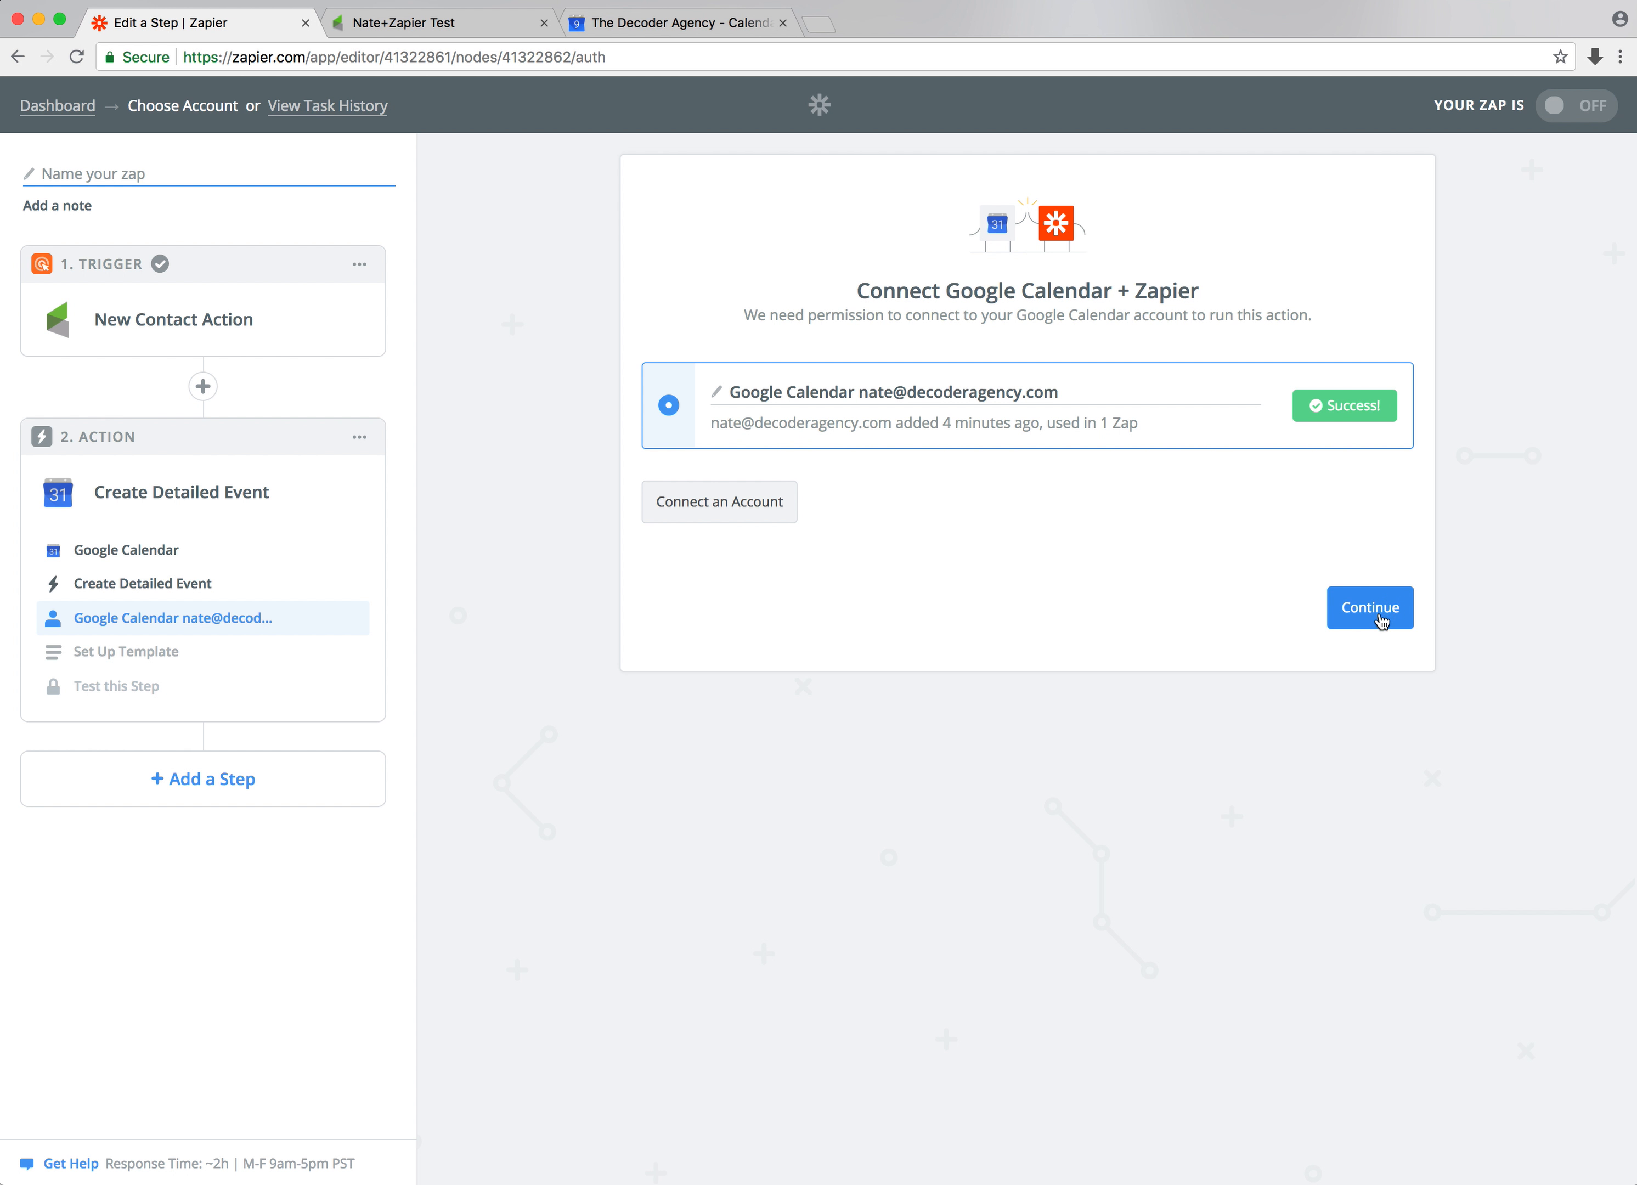
click(1369, 608)
scroll(1381, 622, down, 3)
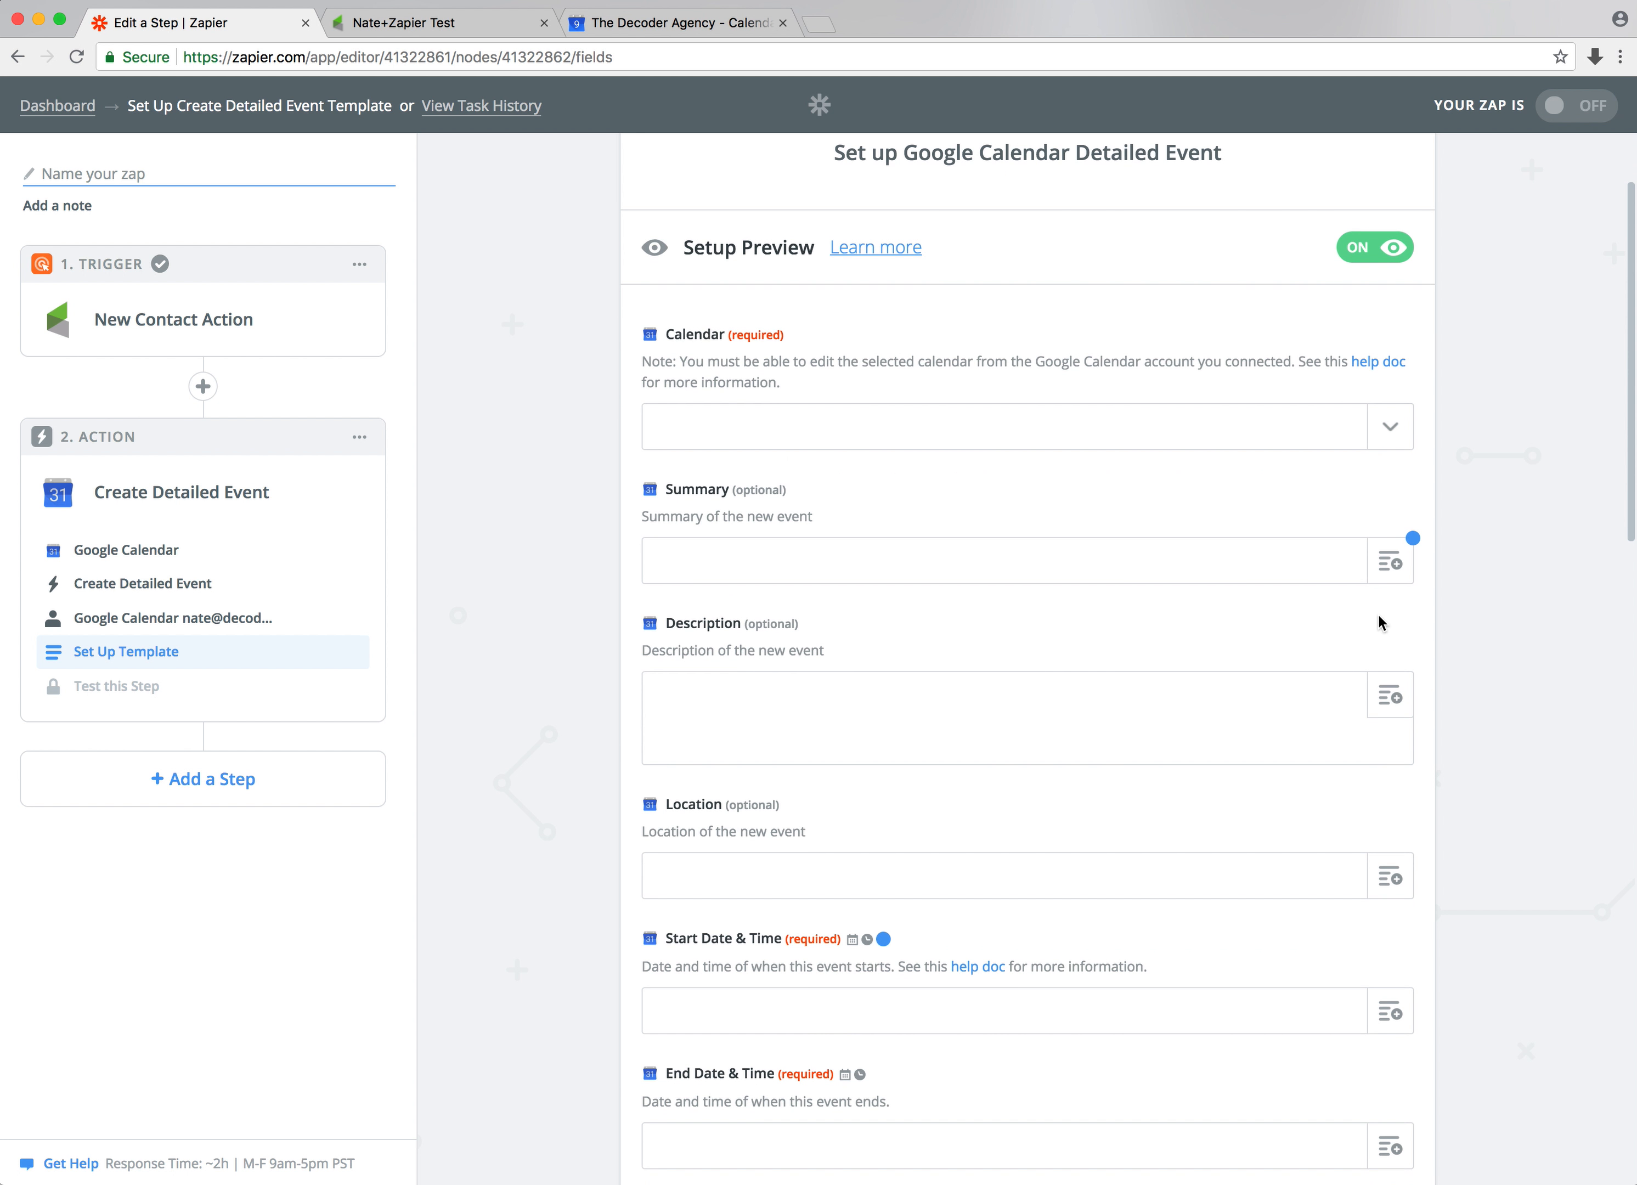
Choose the account's main calendar as the event's Calendar
click(1389, 425)
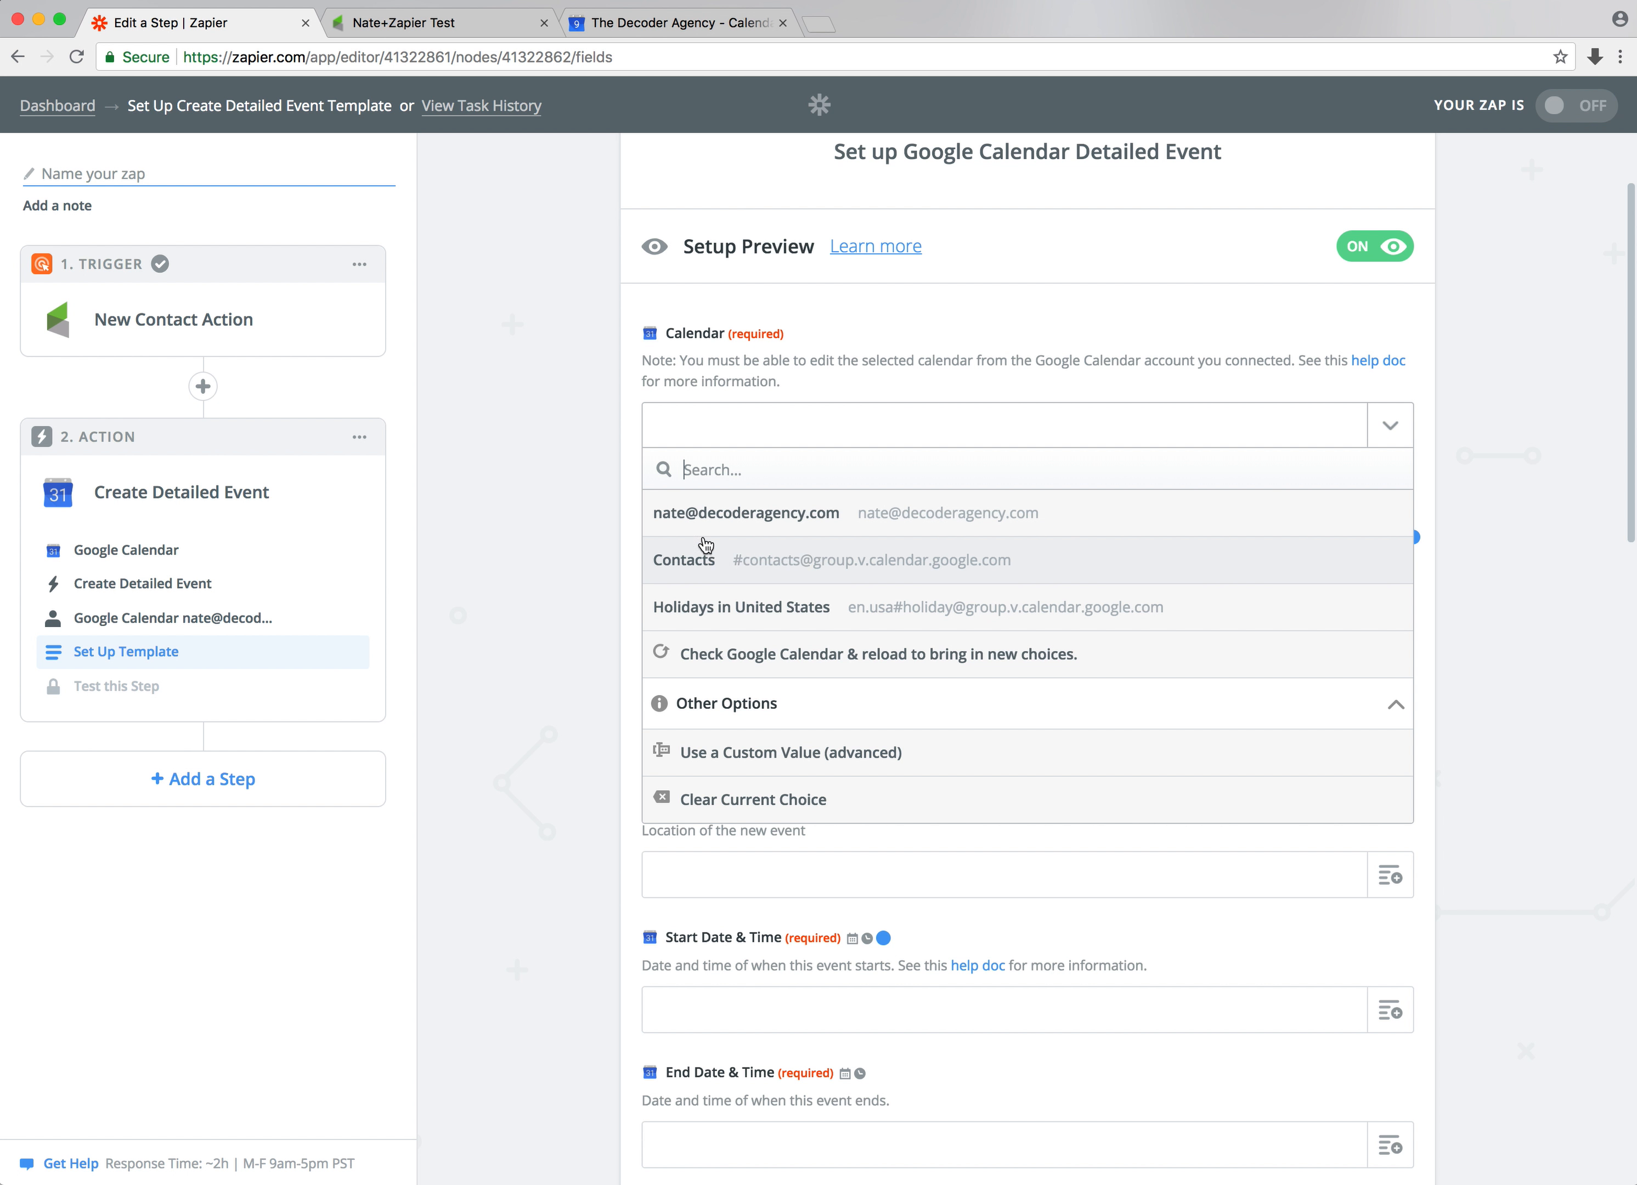
click(833, 518)
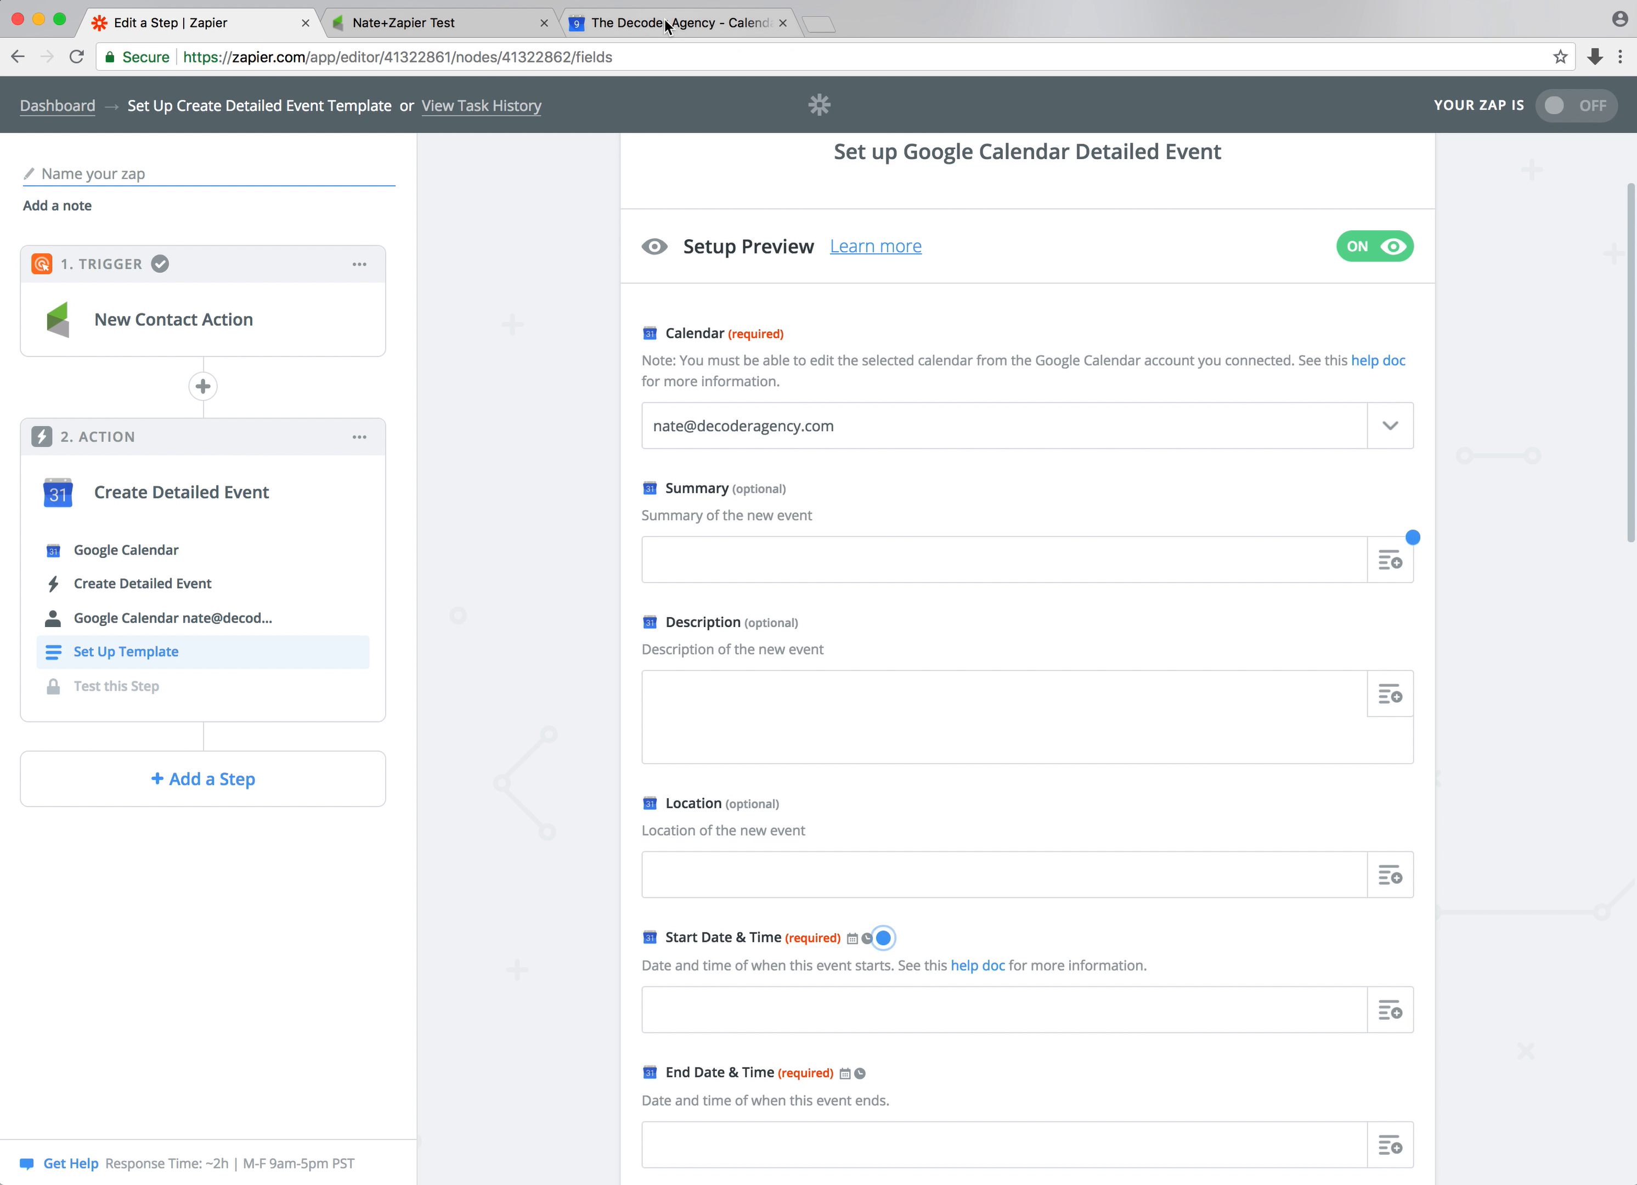
Switch to Google Calendar and create a new calendar named From Infusionsoft
click(666, 24)
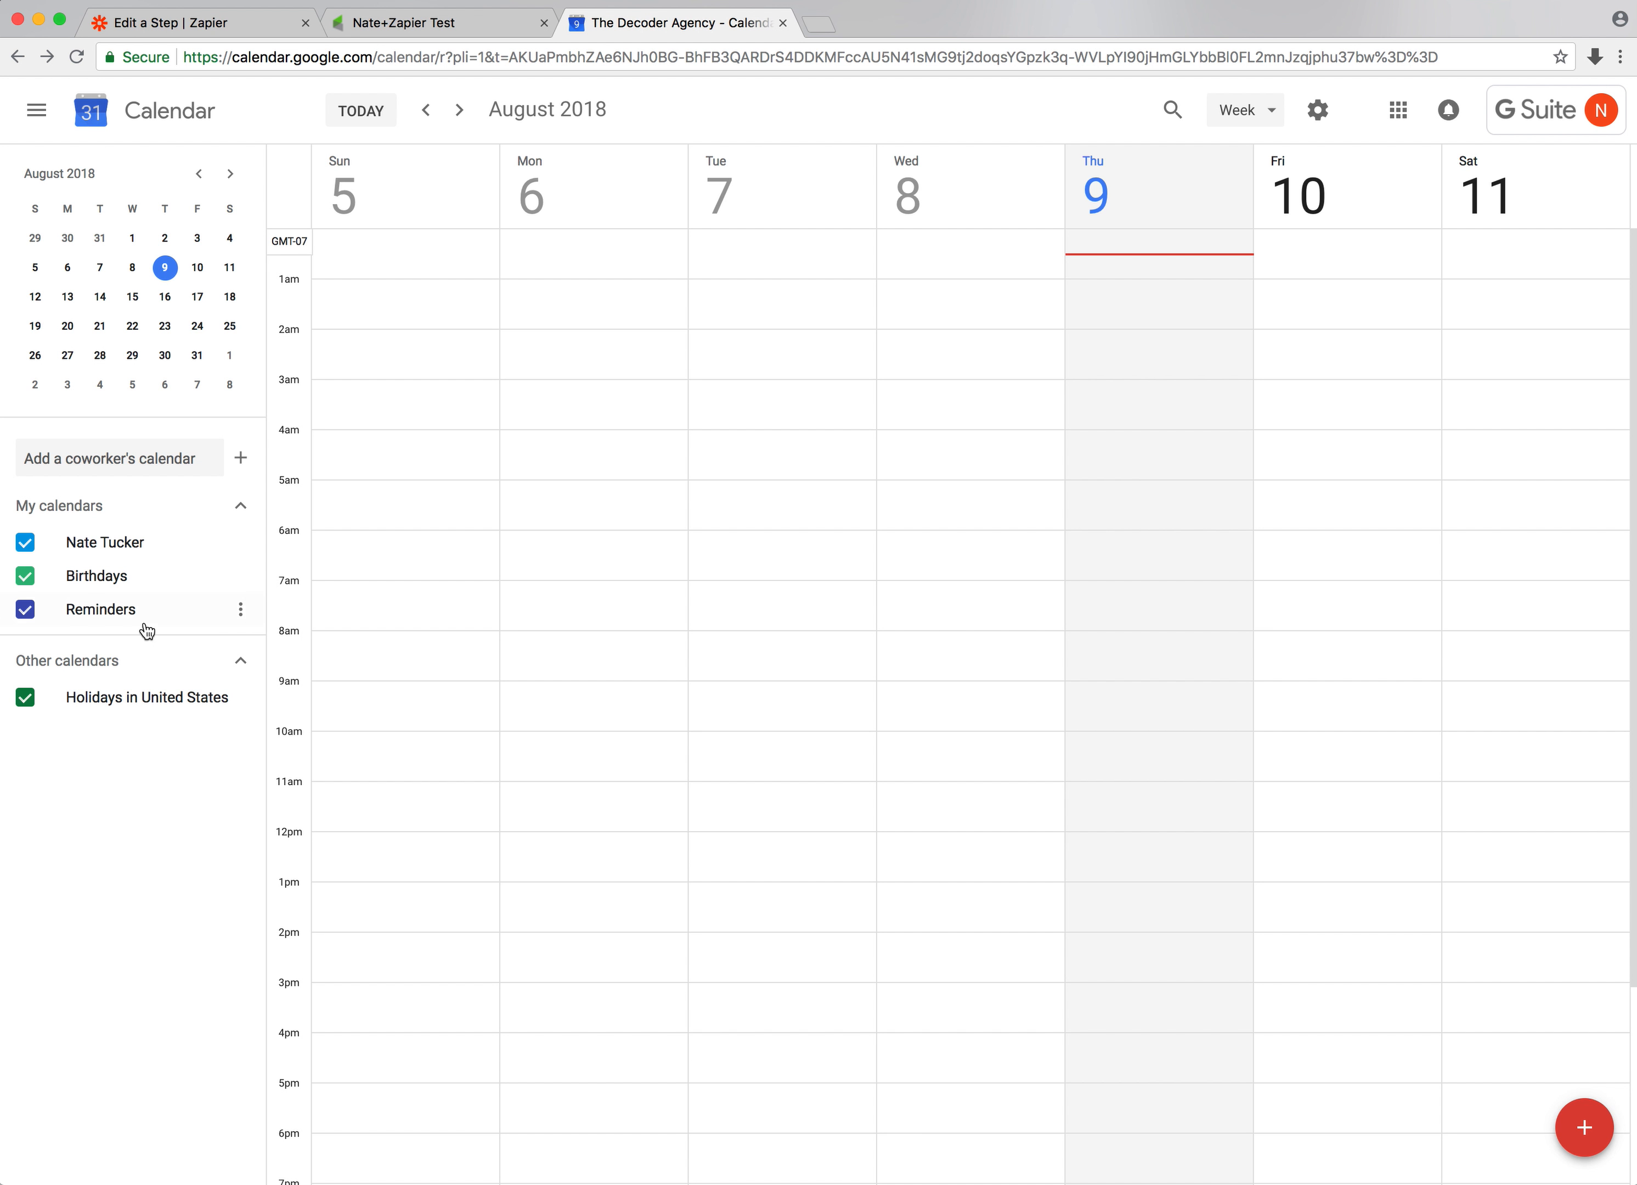
click(241, 458)
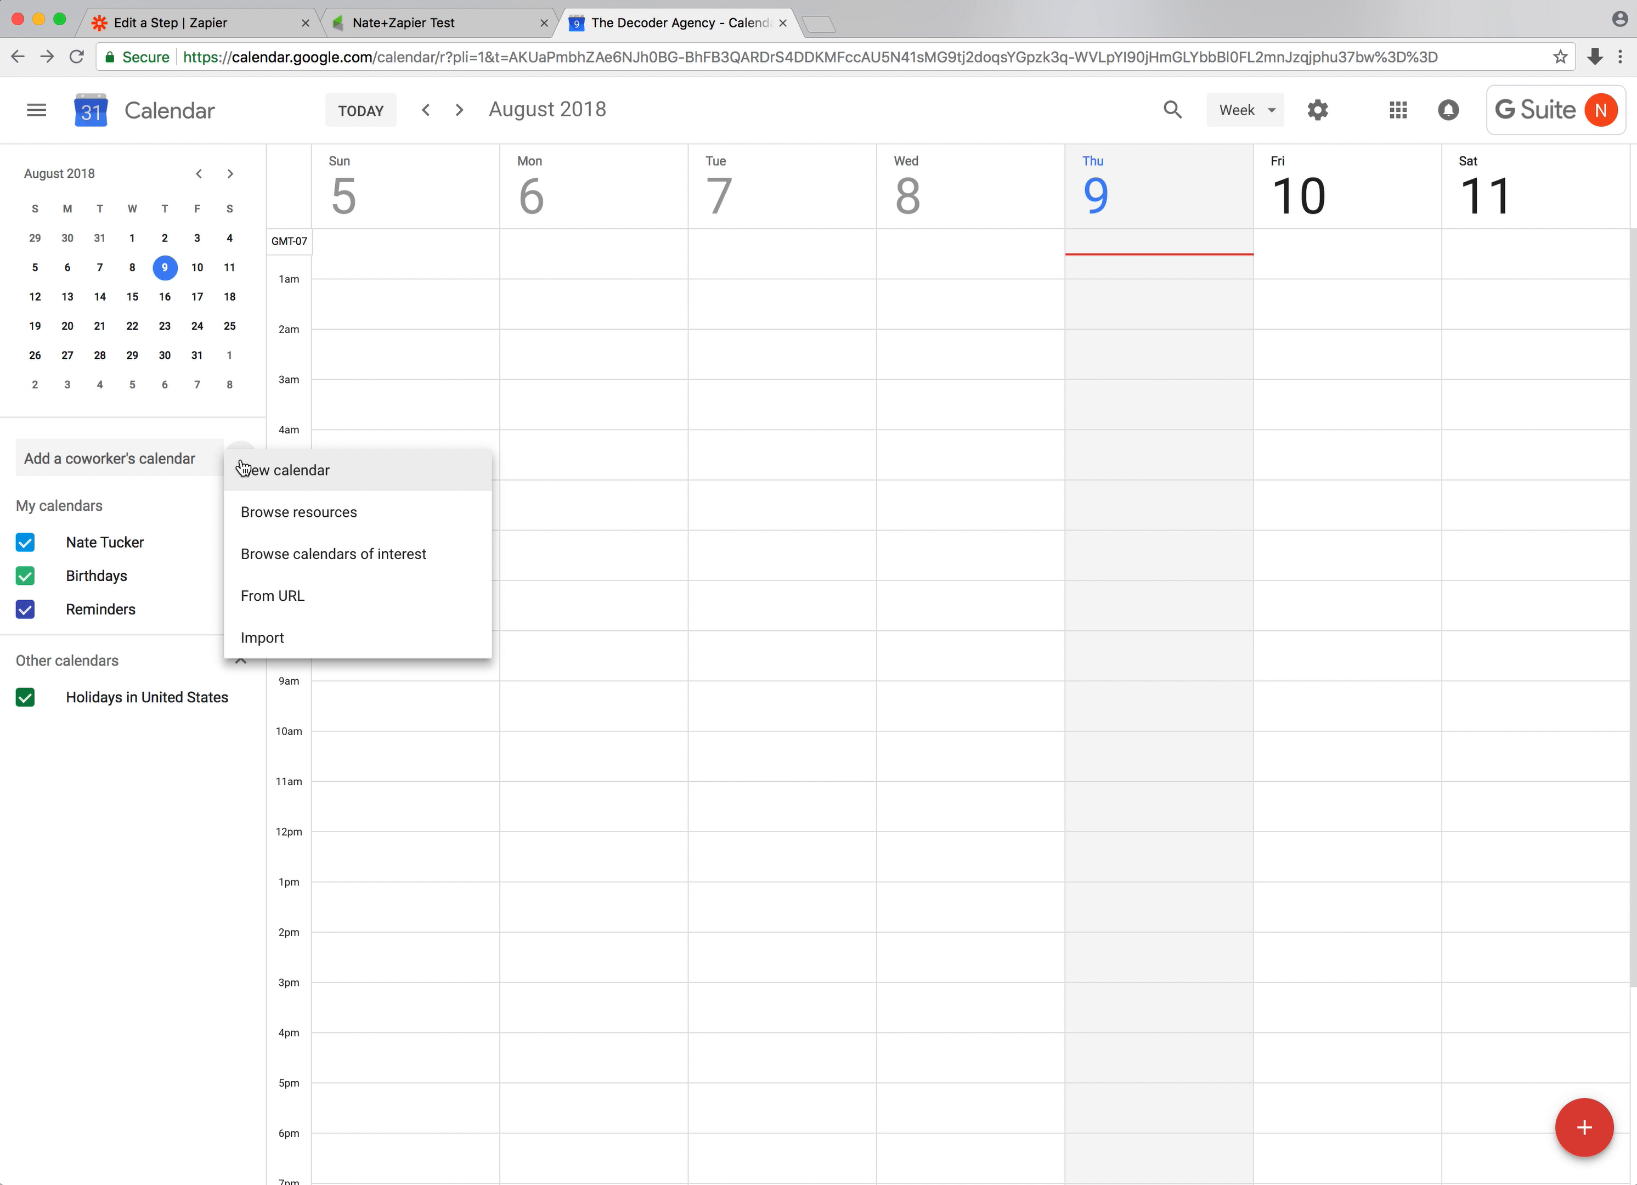
click(248, 469)
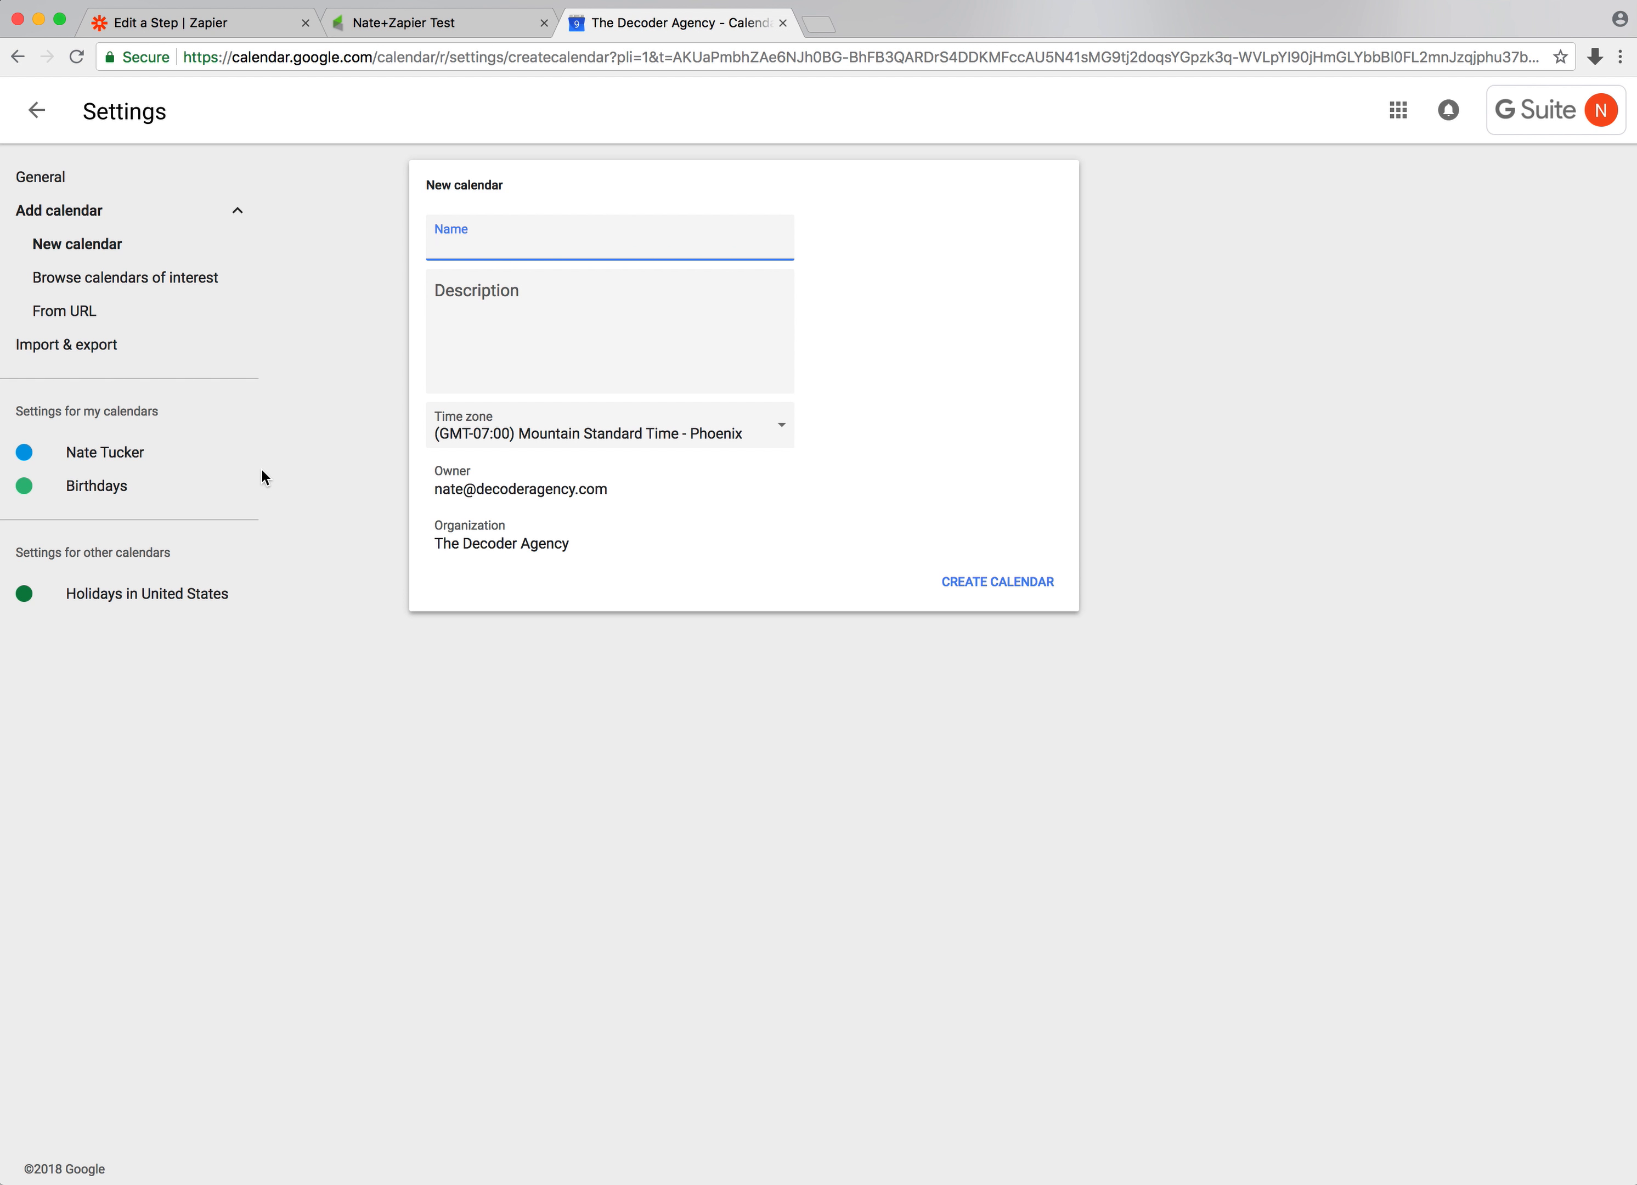
text(From Infusionsoft)
click(1022, 588)
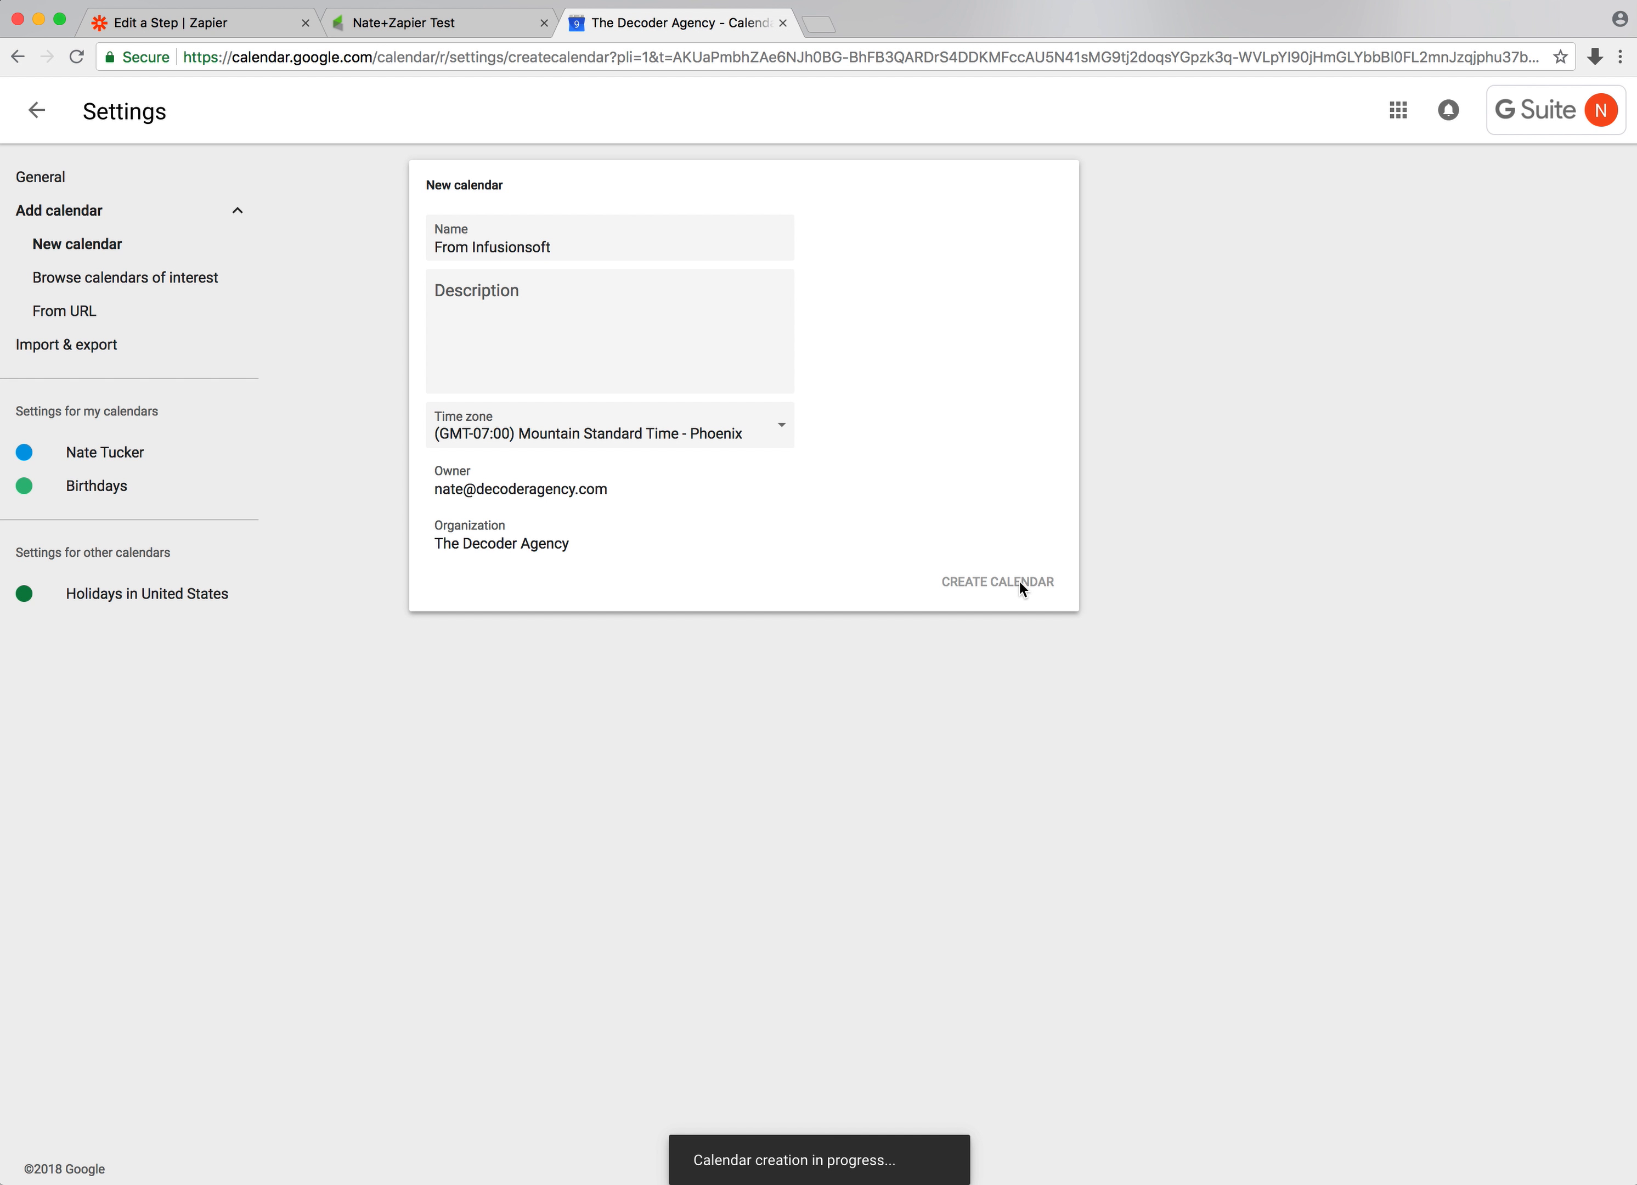
Return to the zap template, reload the calendar choices and select the From Infusionsoft calendar
click(188, 28)
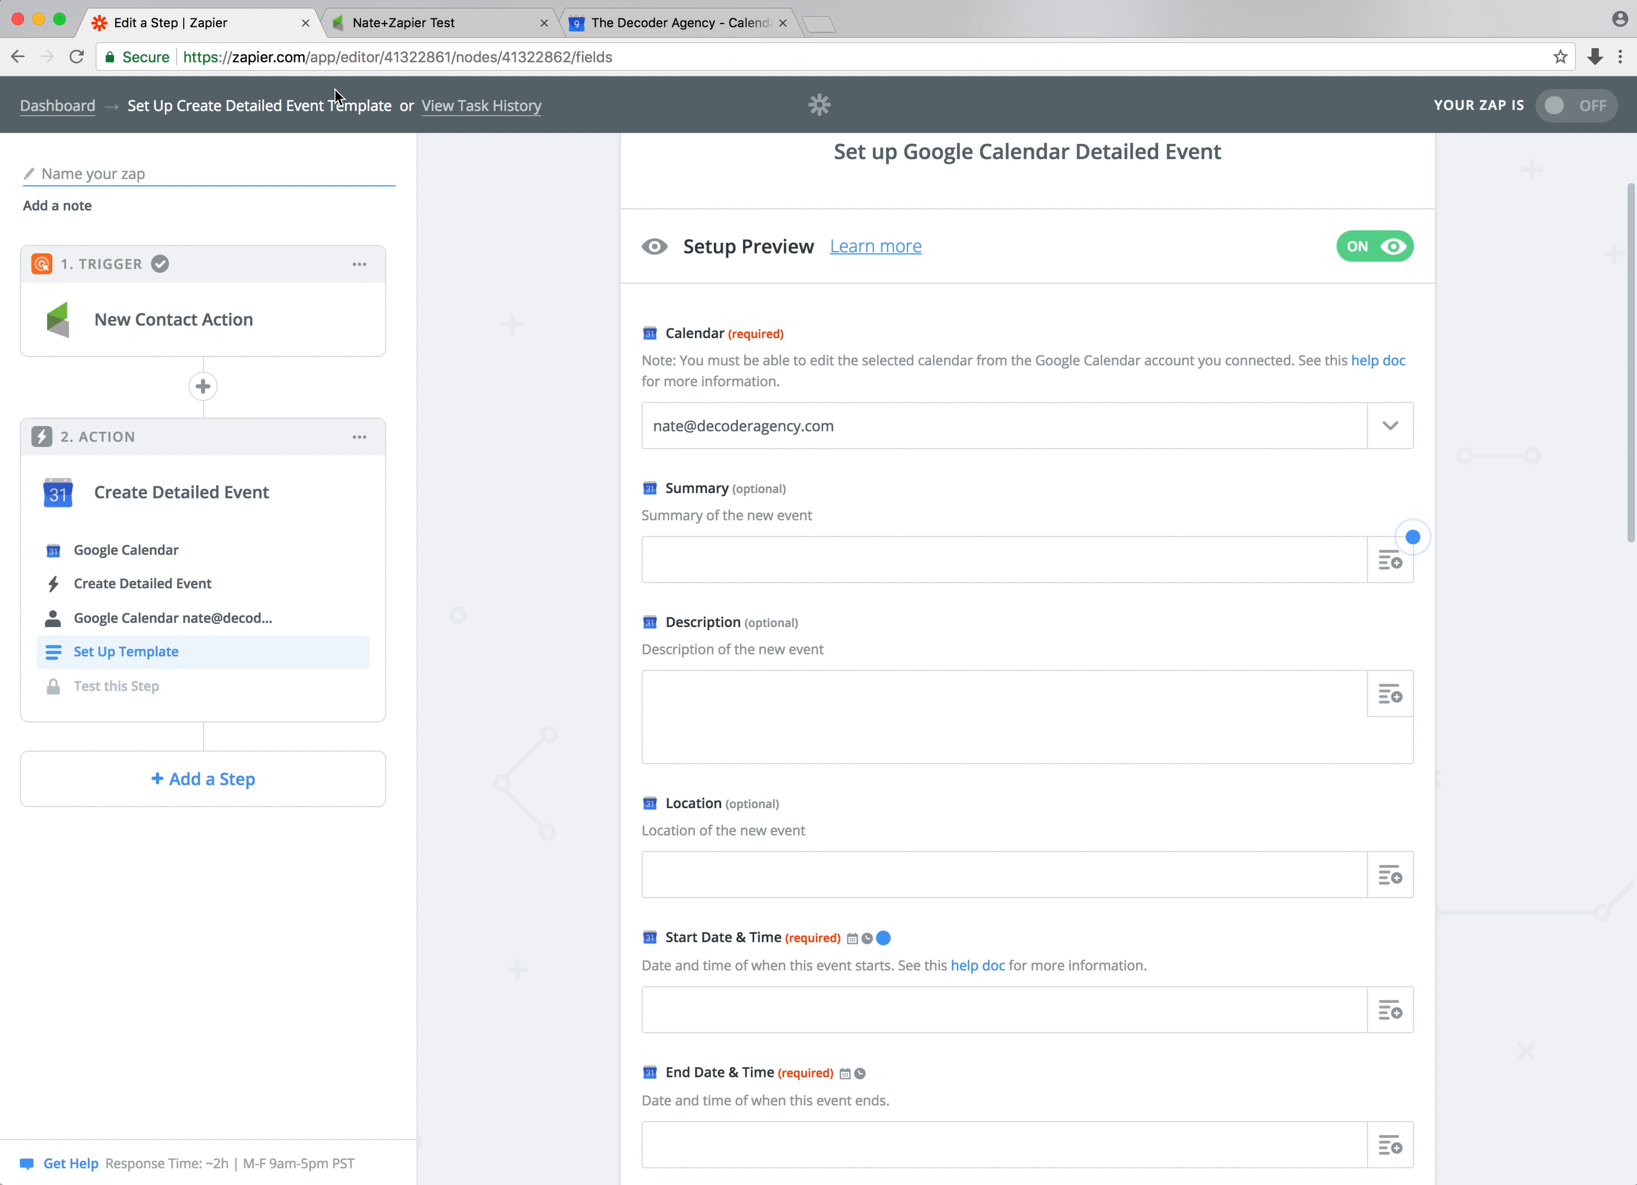
click(1389, 425)
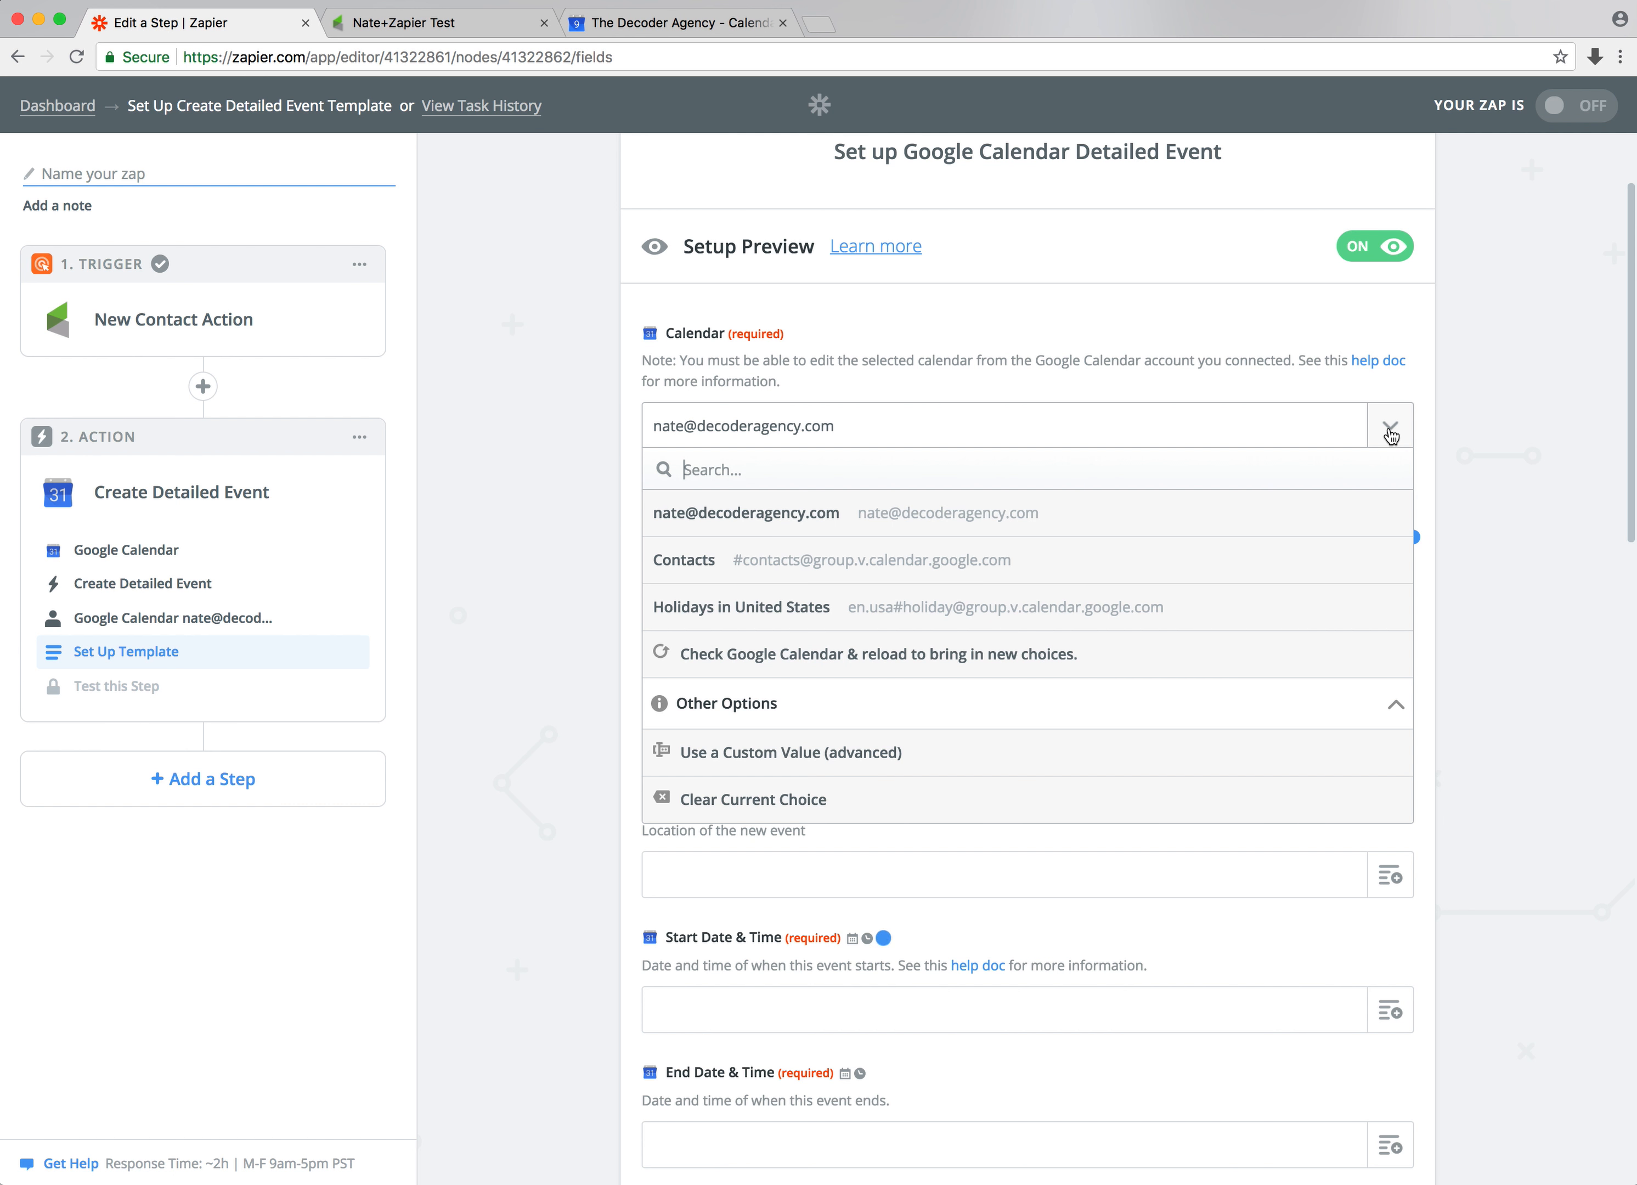
click(794, 650)
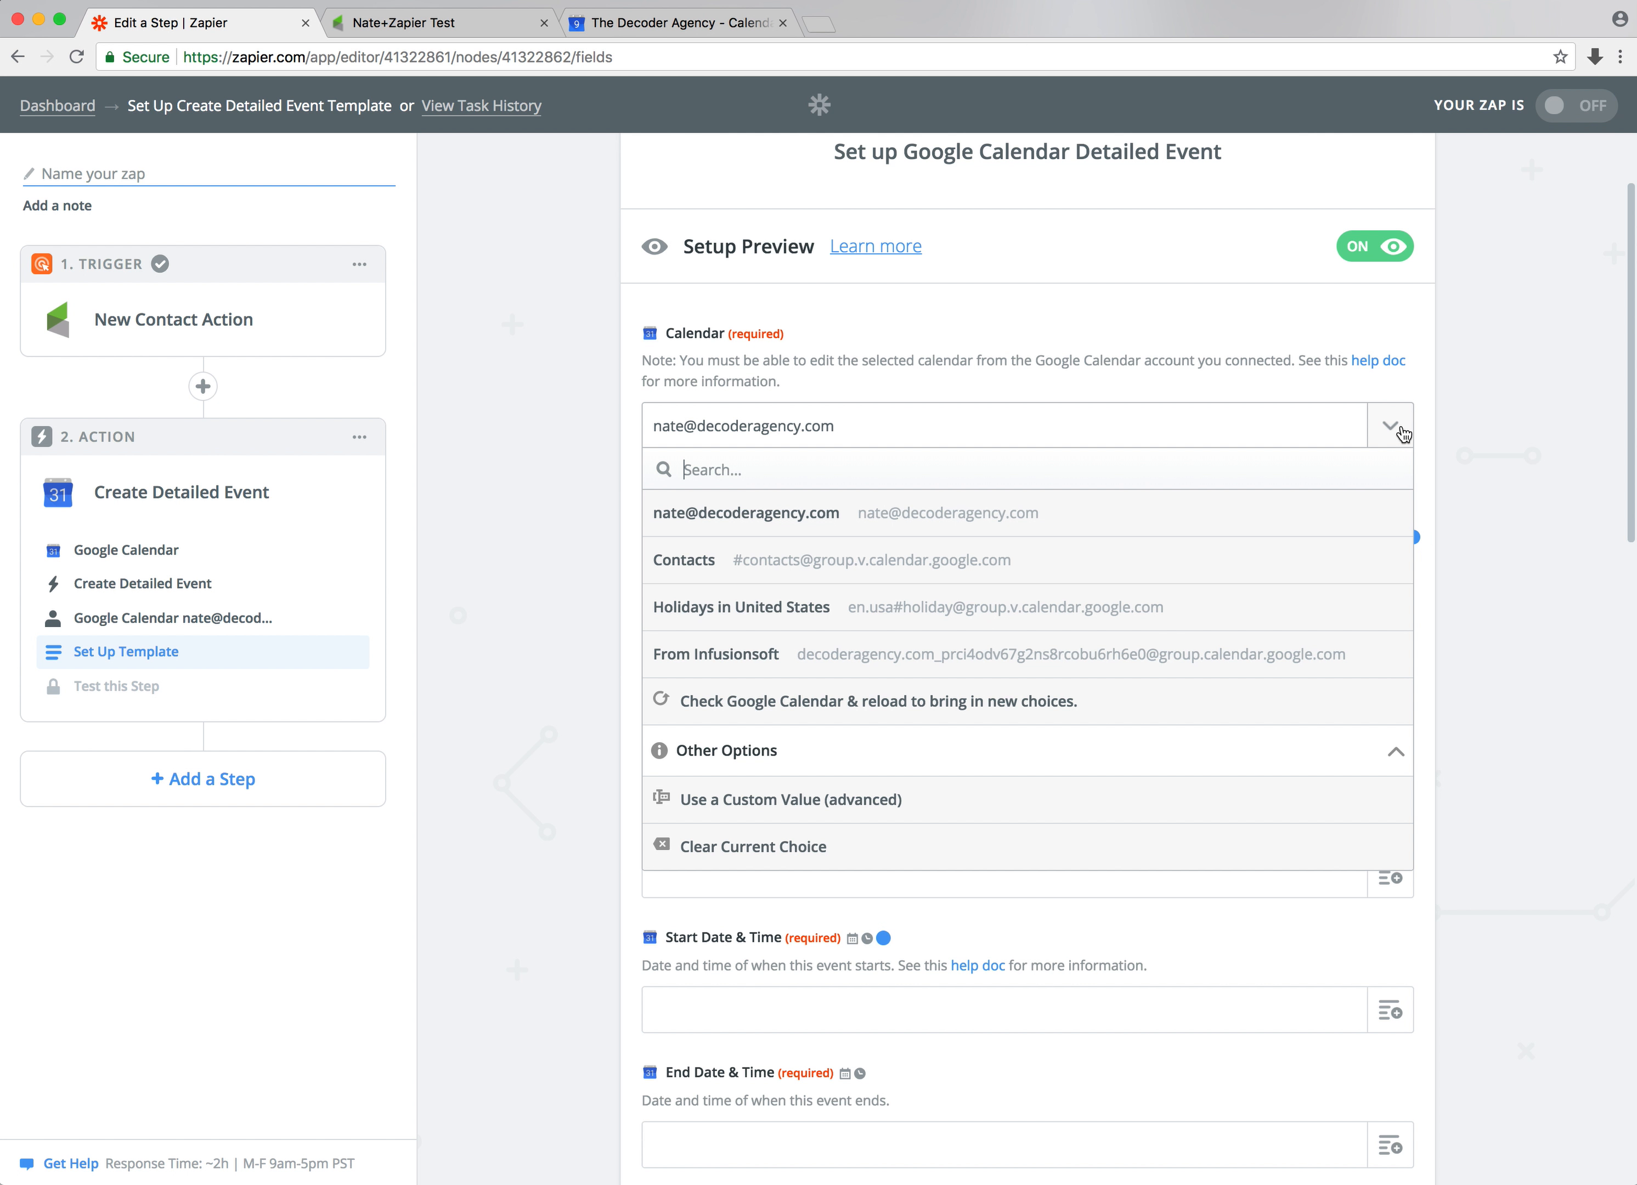
click(715, 656)
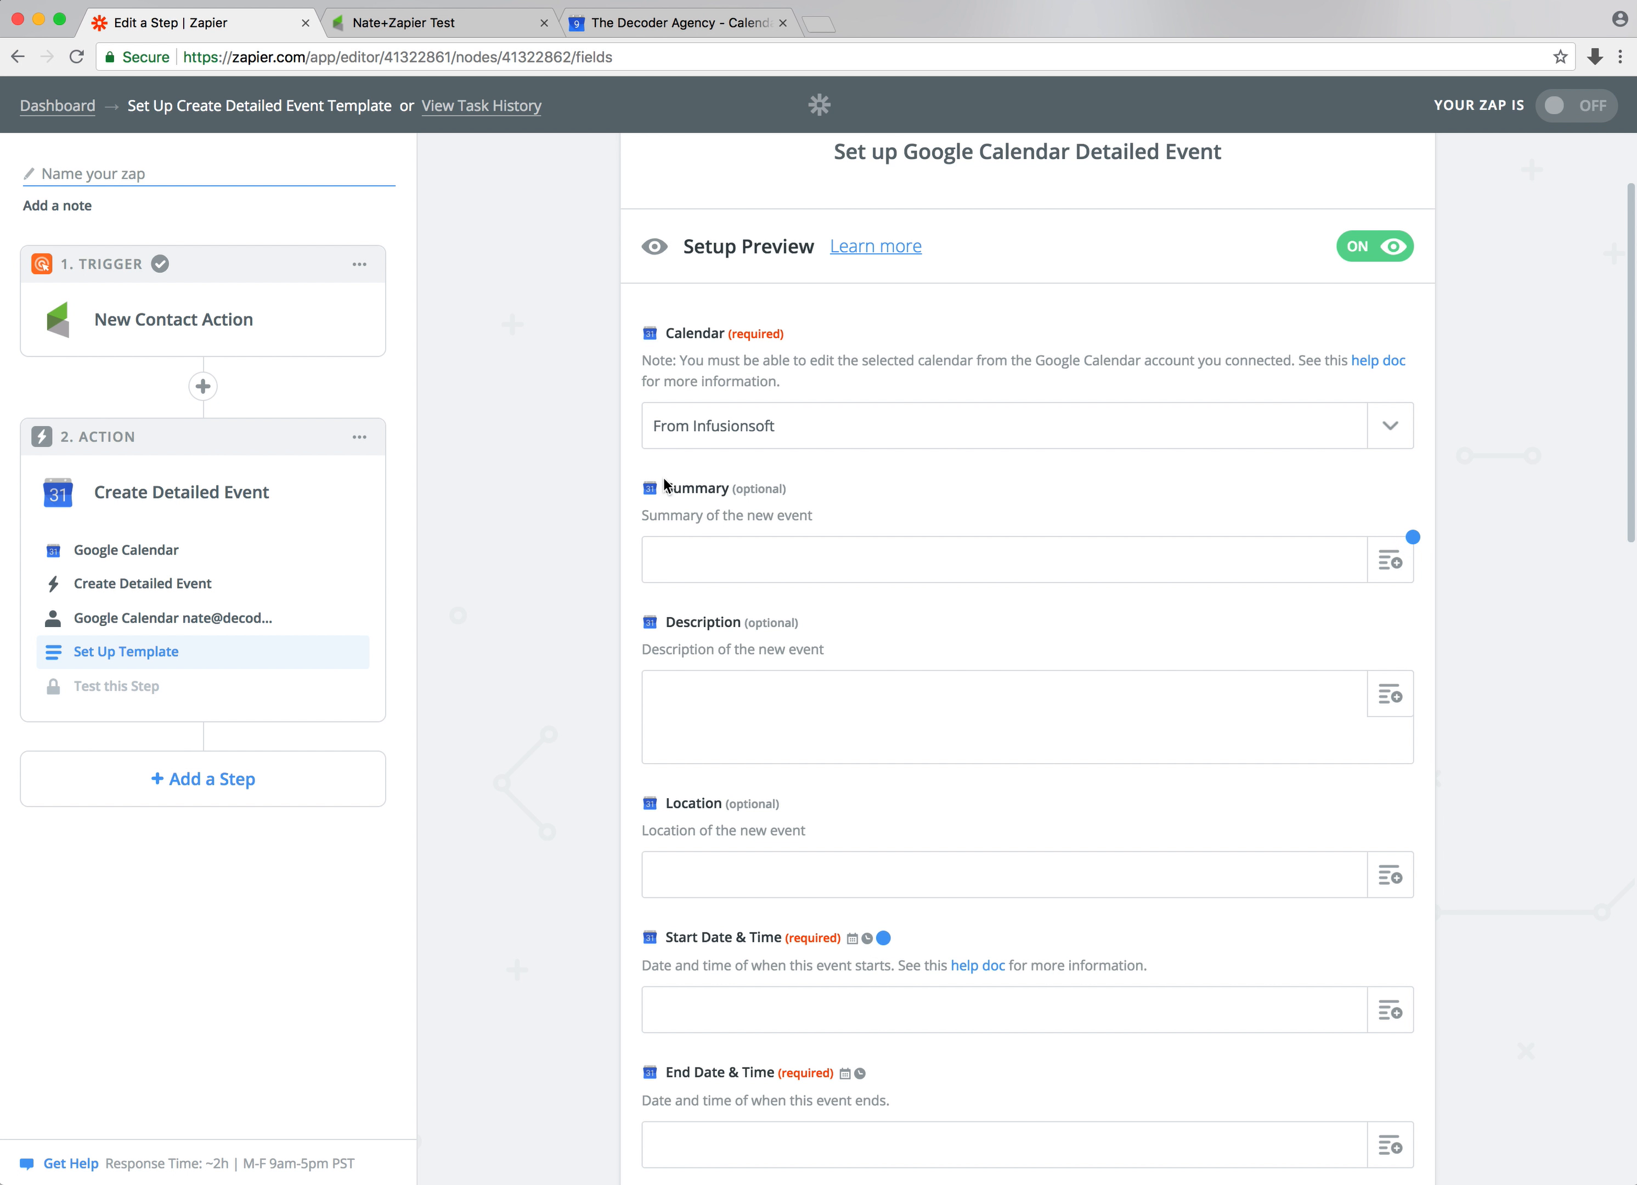
Map the event Description to the Infusionsoft Creation Notes field
scroll(757, 548, down, 3)
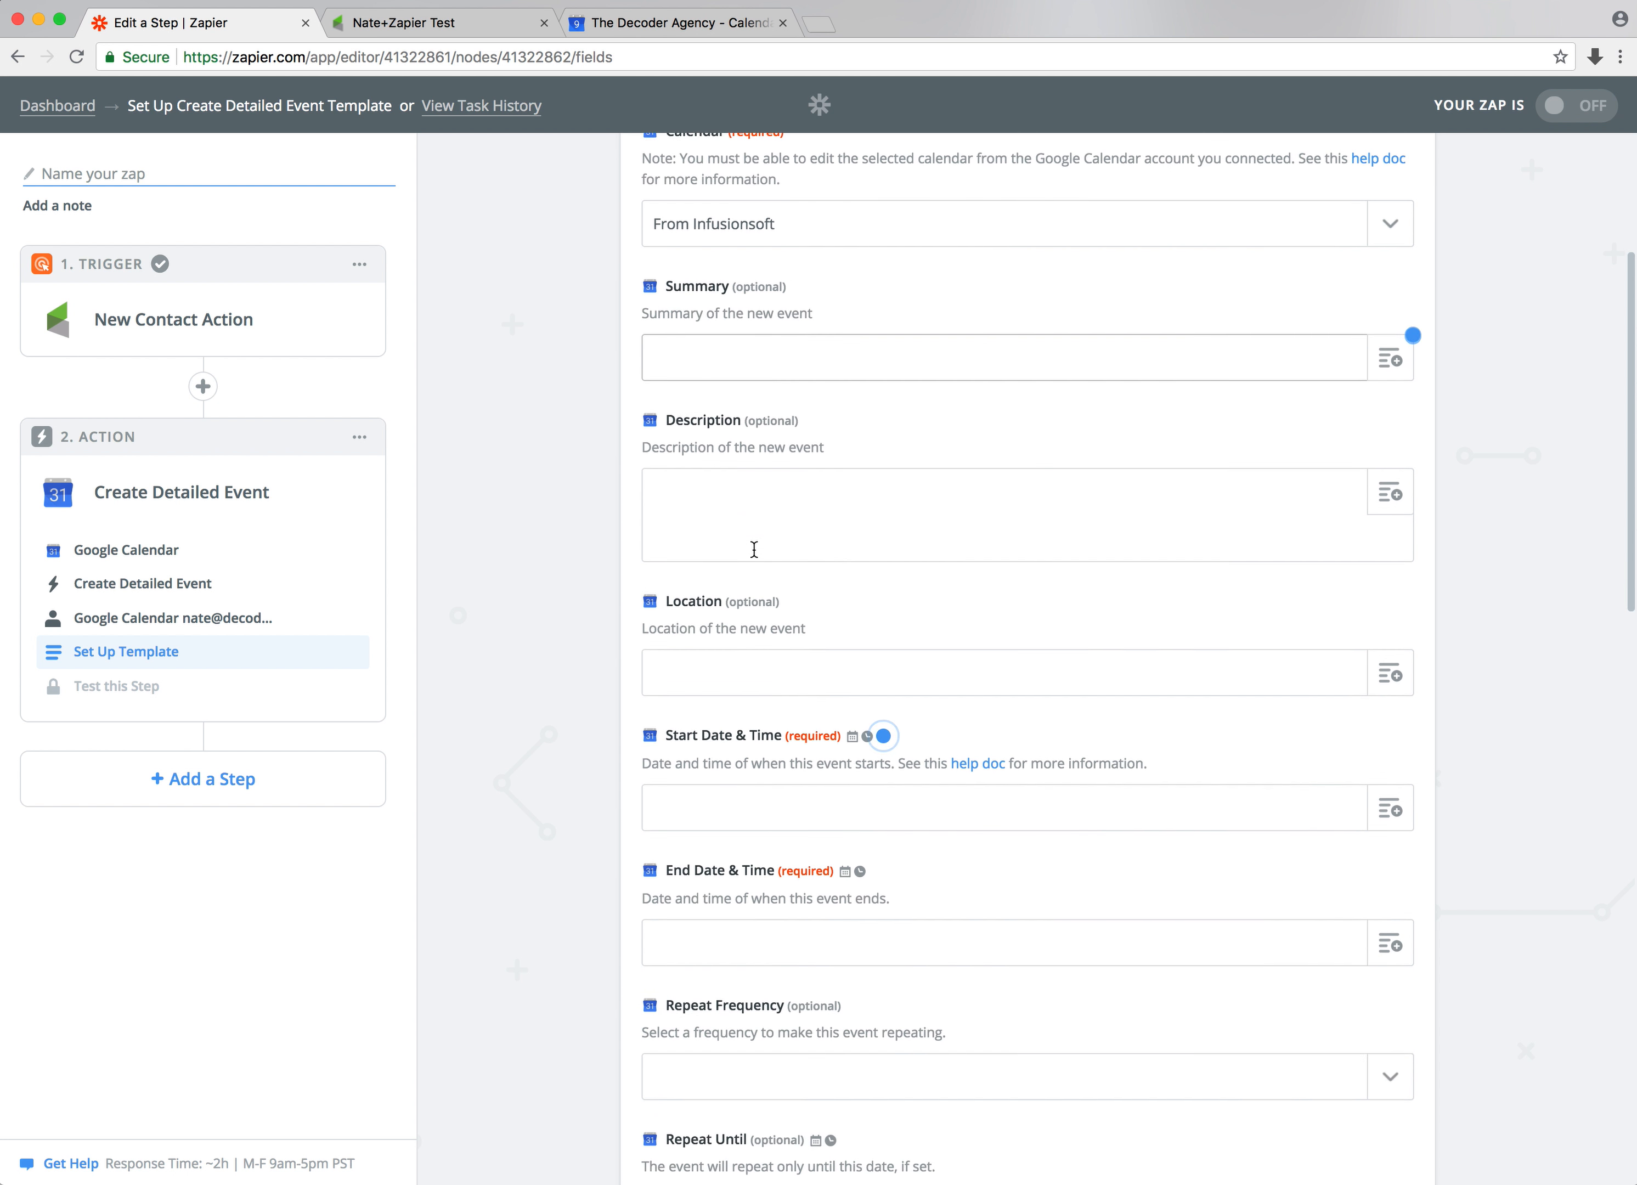
scroll(746, 475, down, 2)
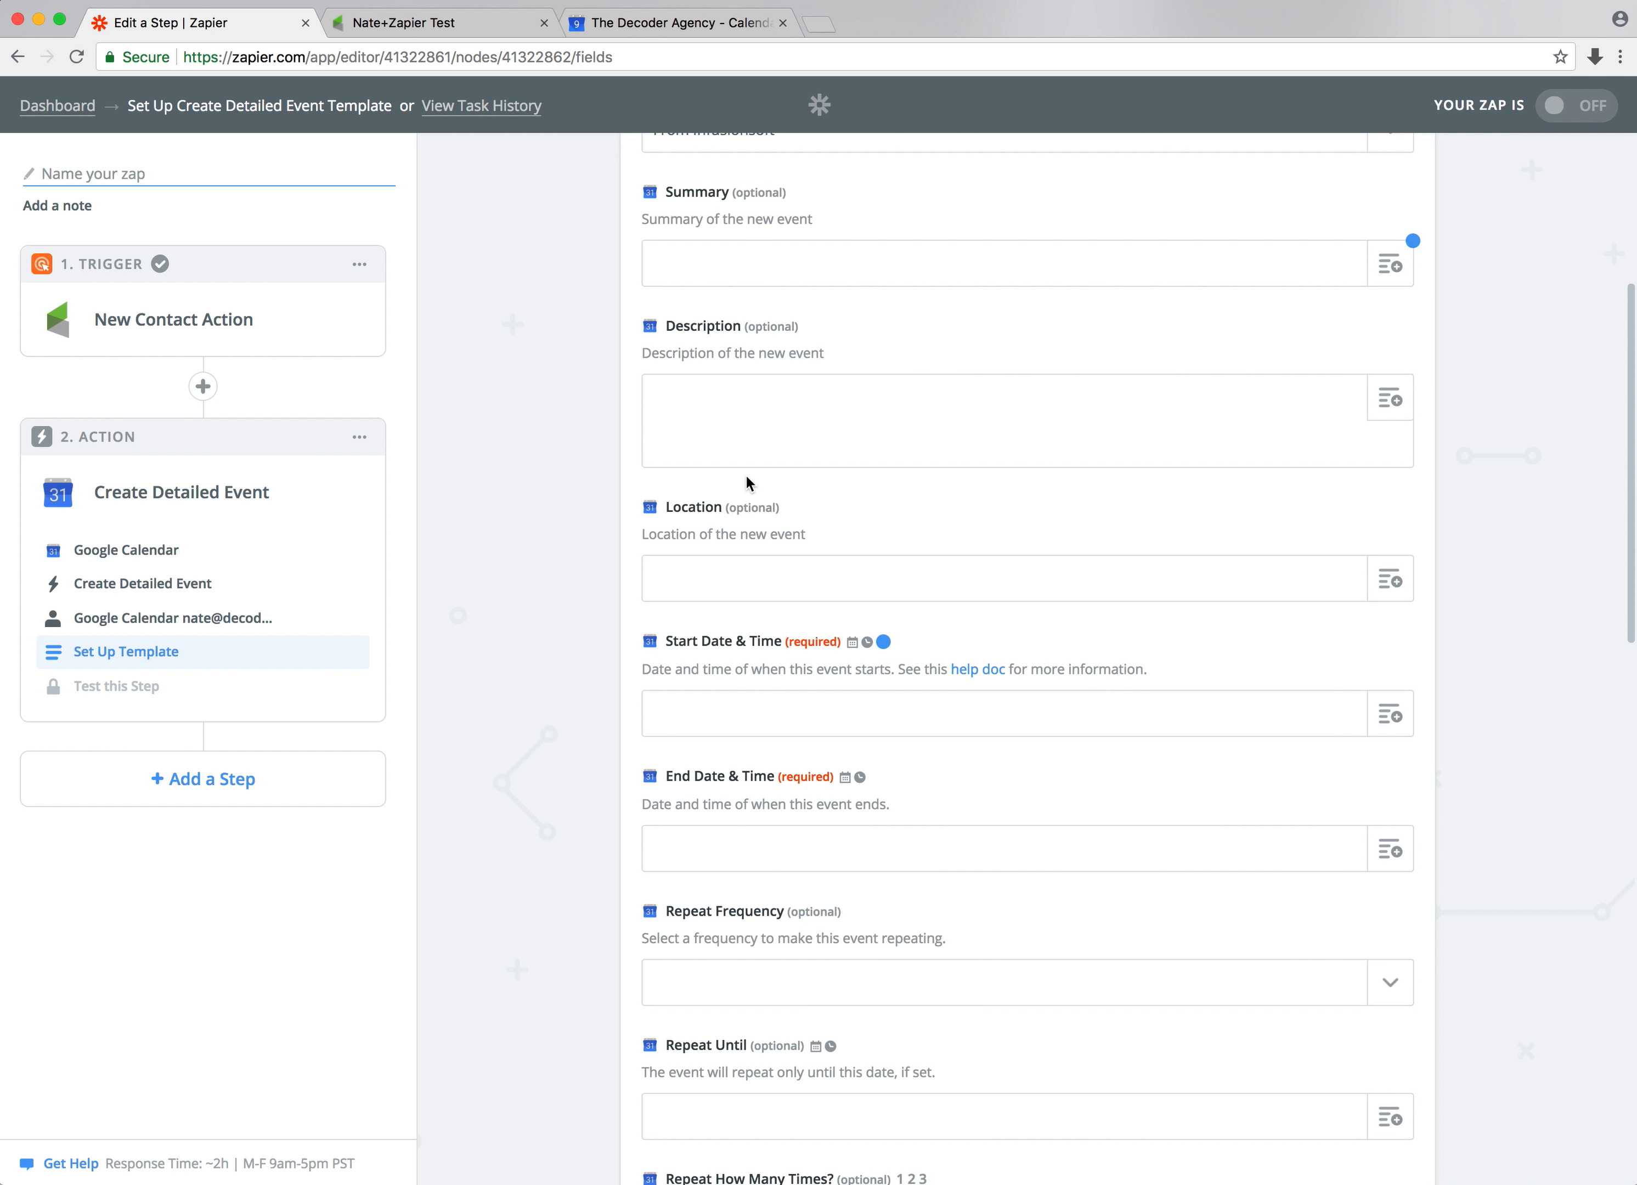
click(877, 395)
click(1361, 400)
click(1411, 407)
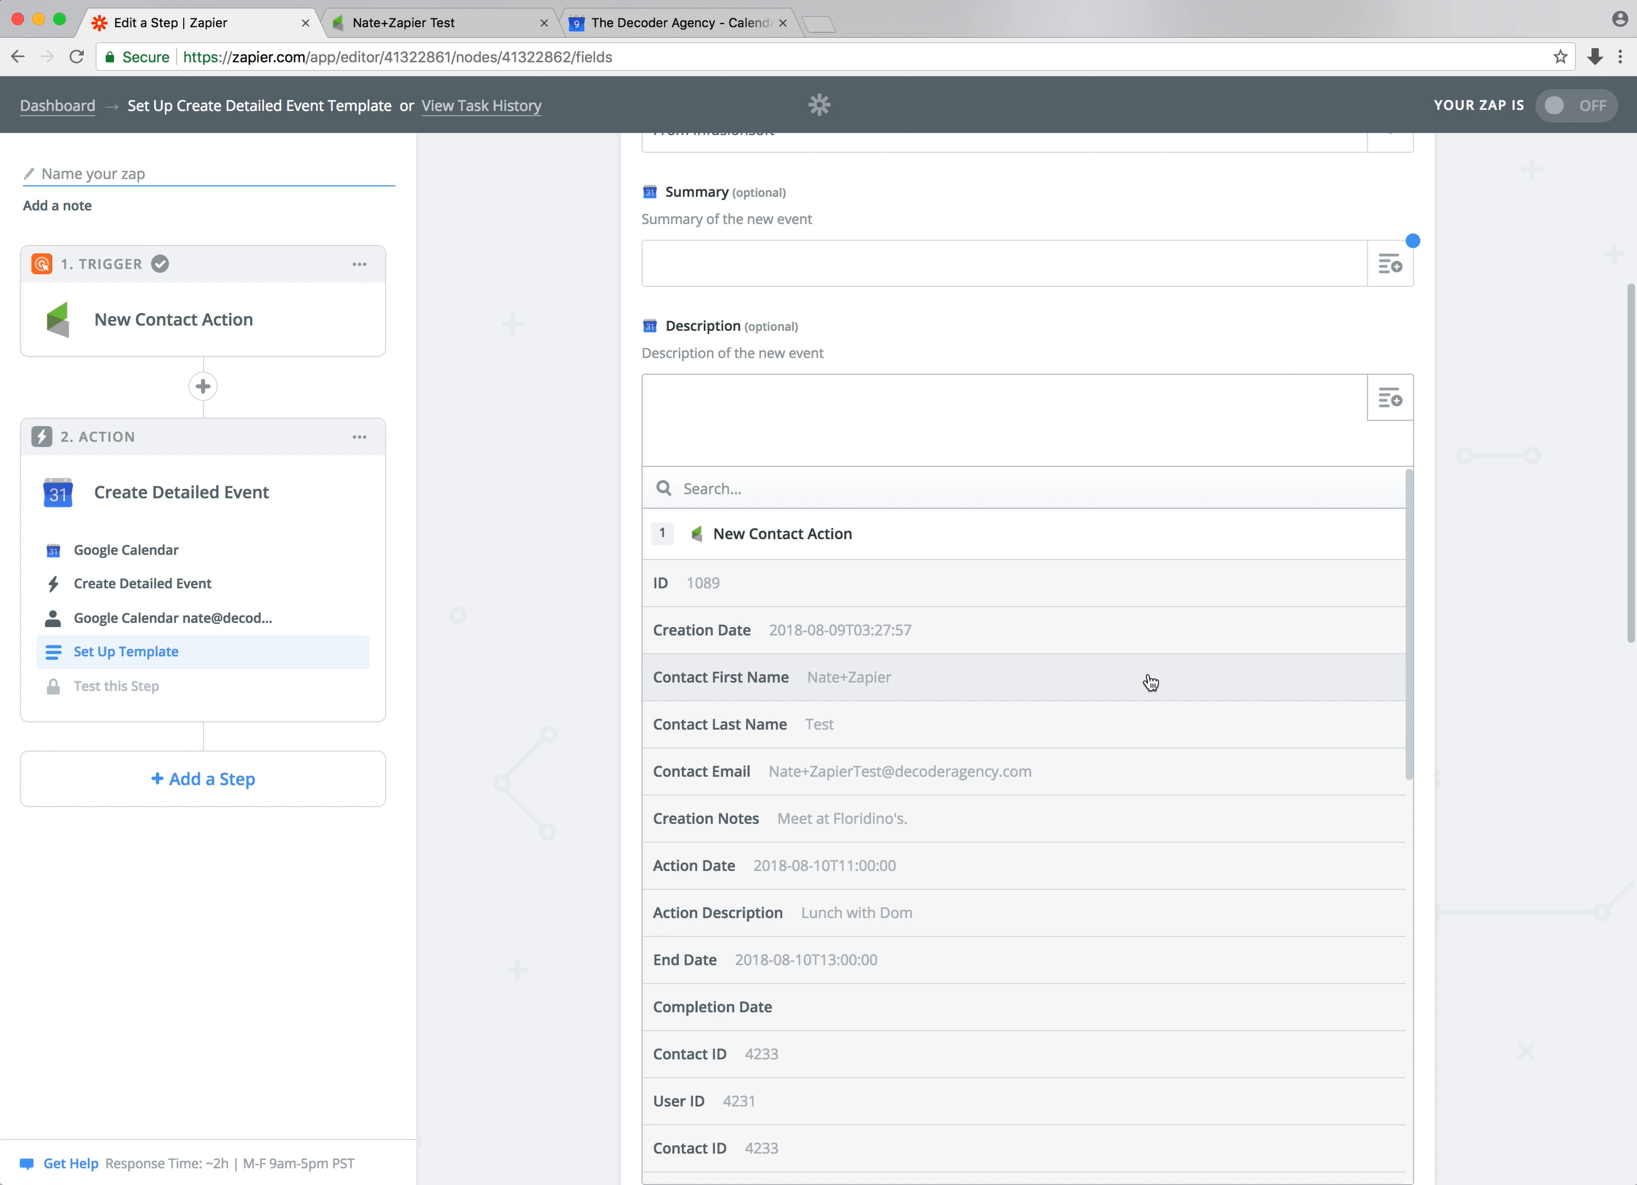
scroll(1151, 682, down, 3)
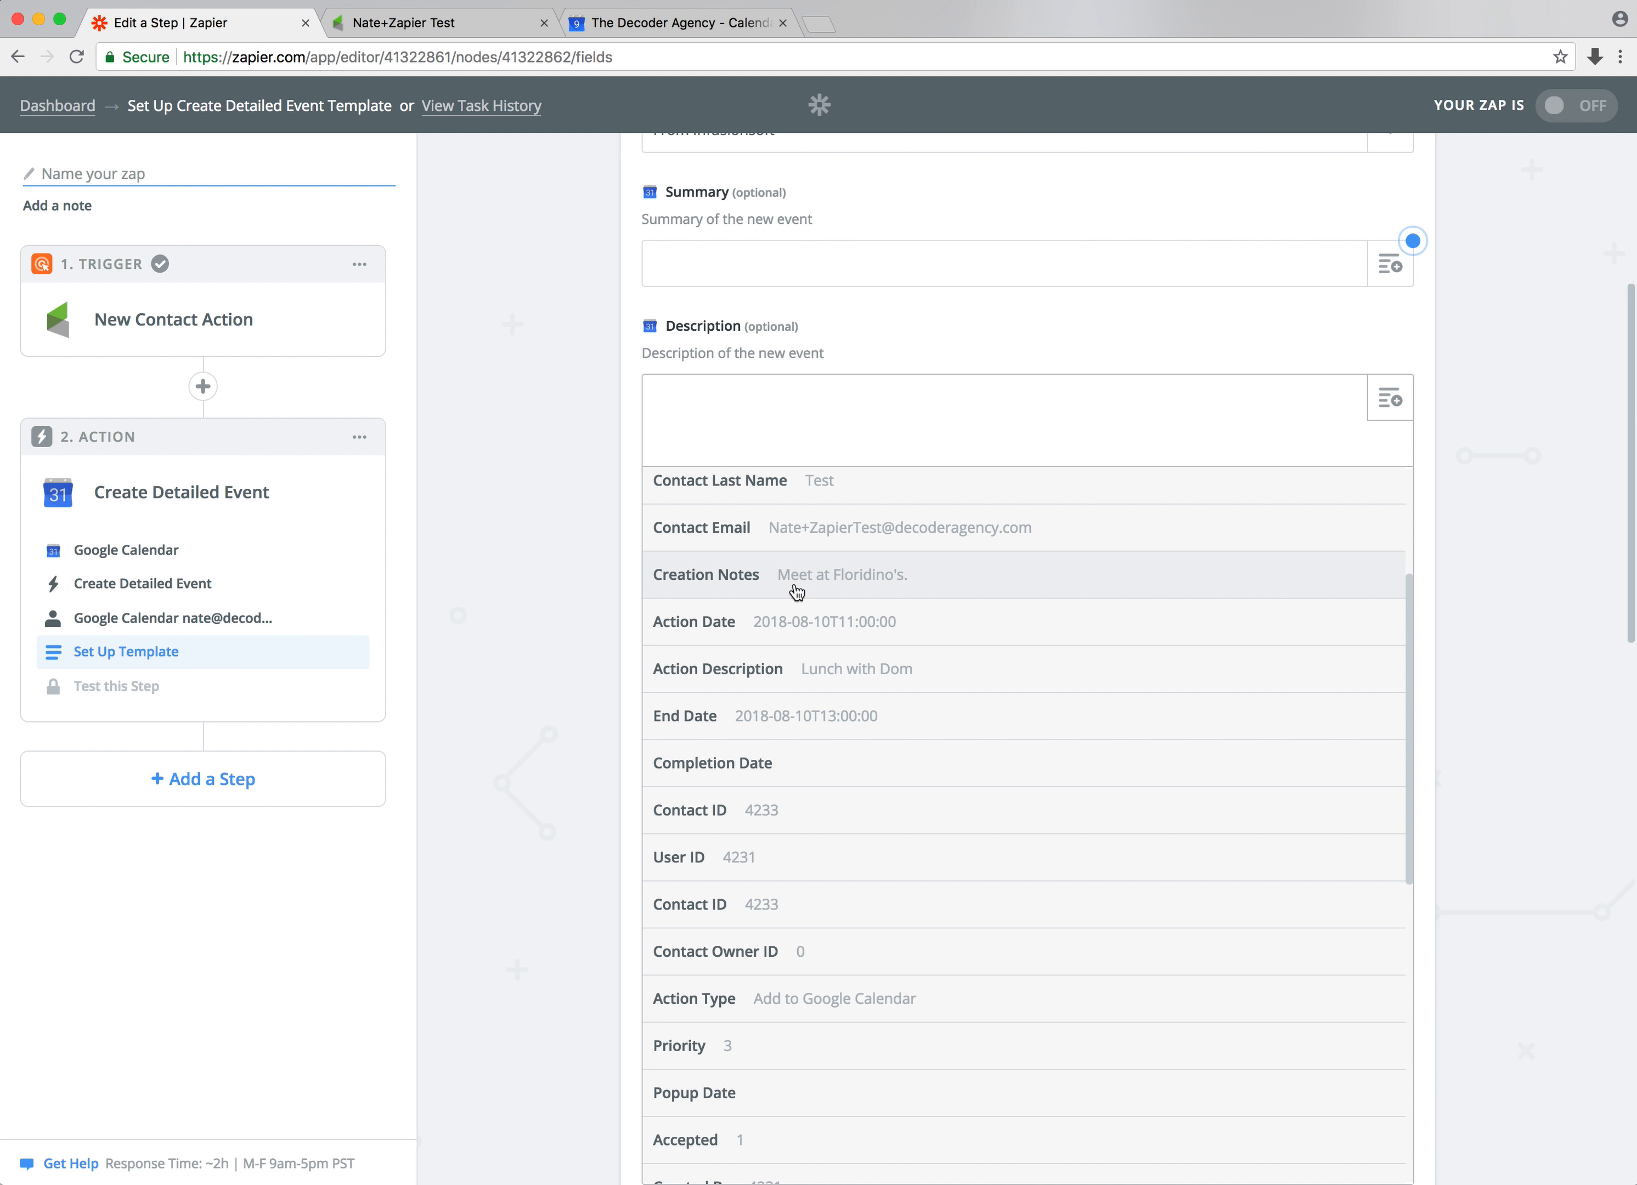
click(571, 442)
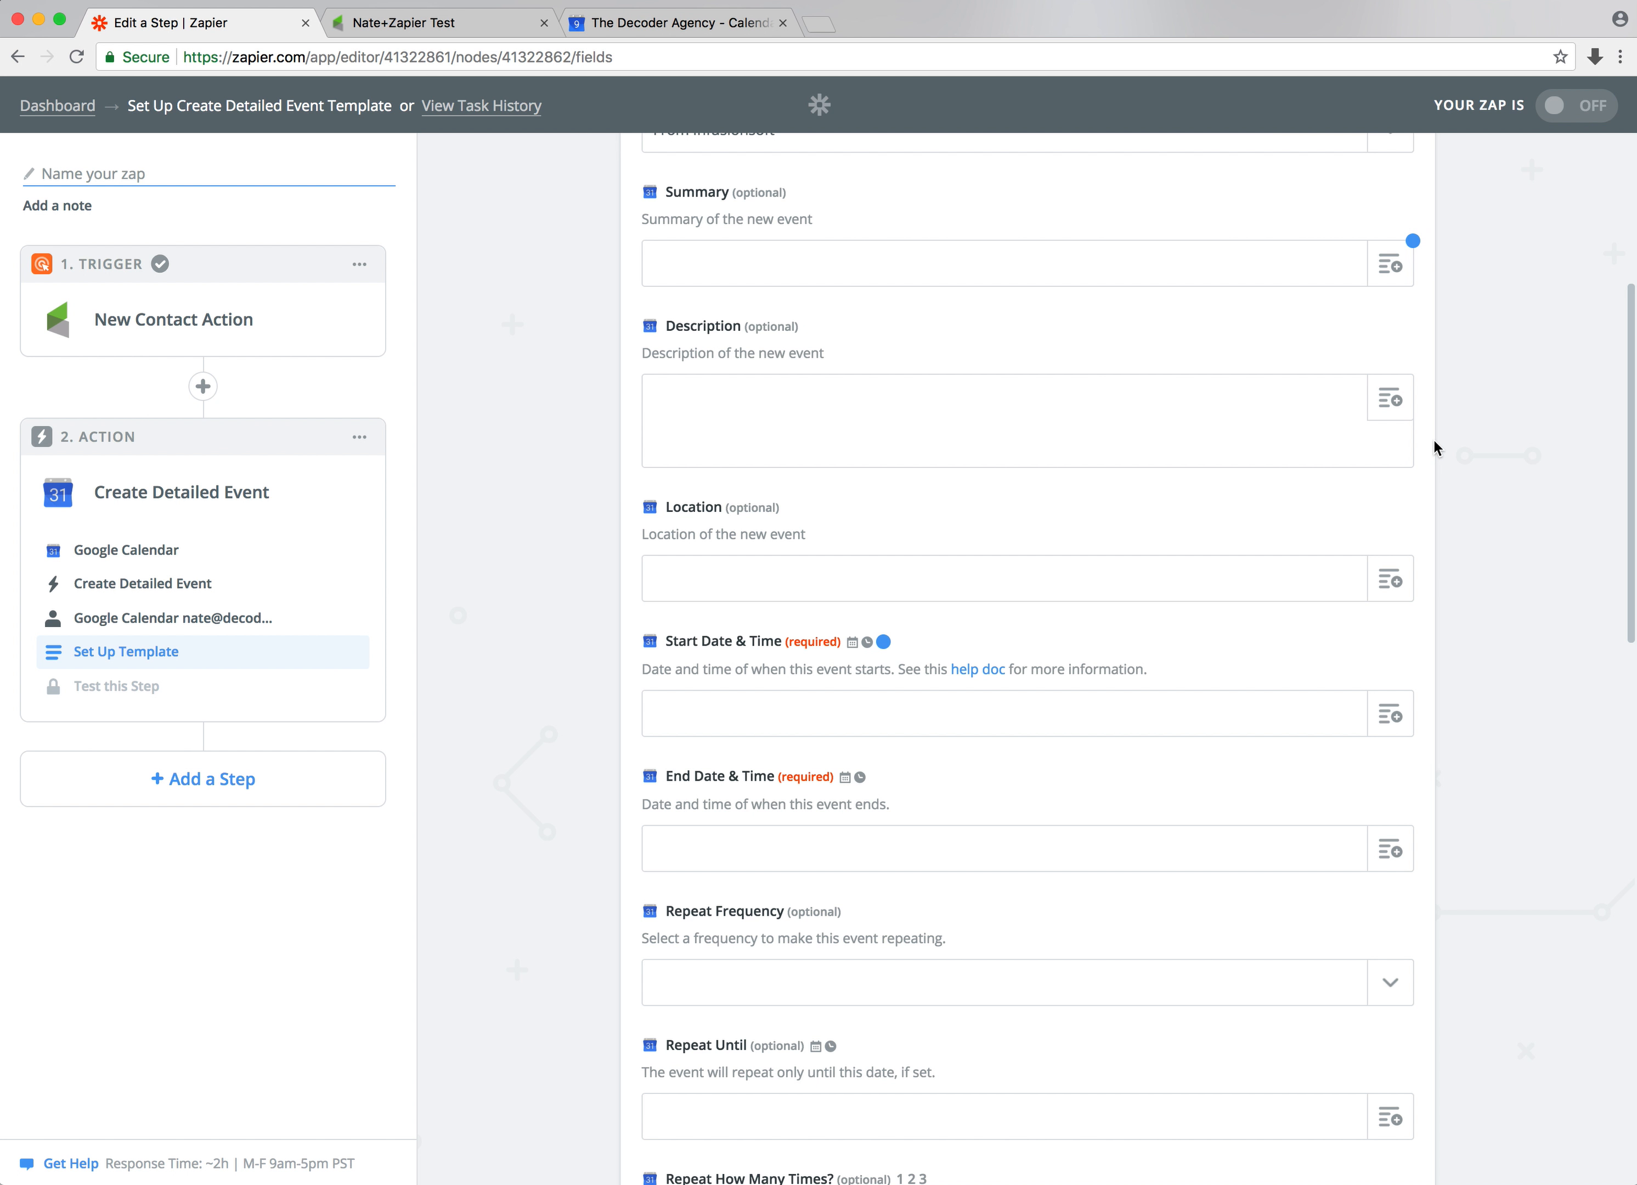
click(1390, 397)
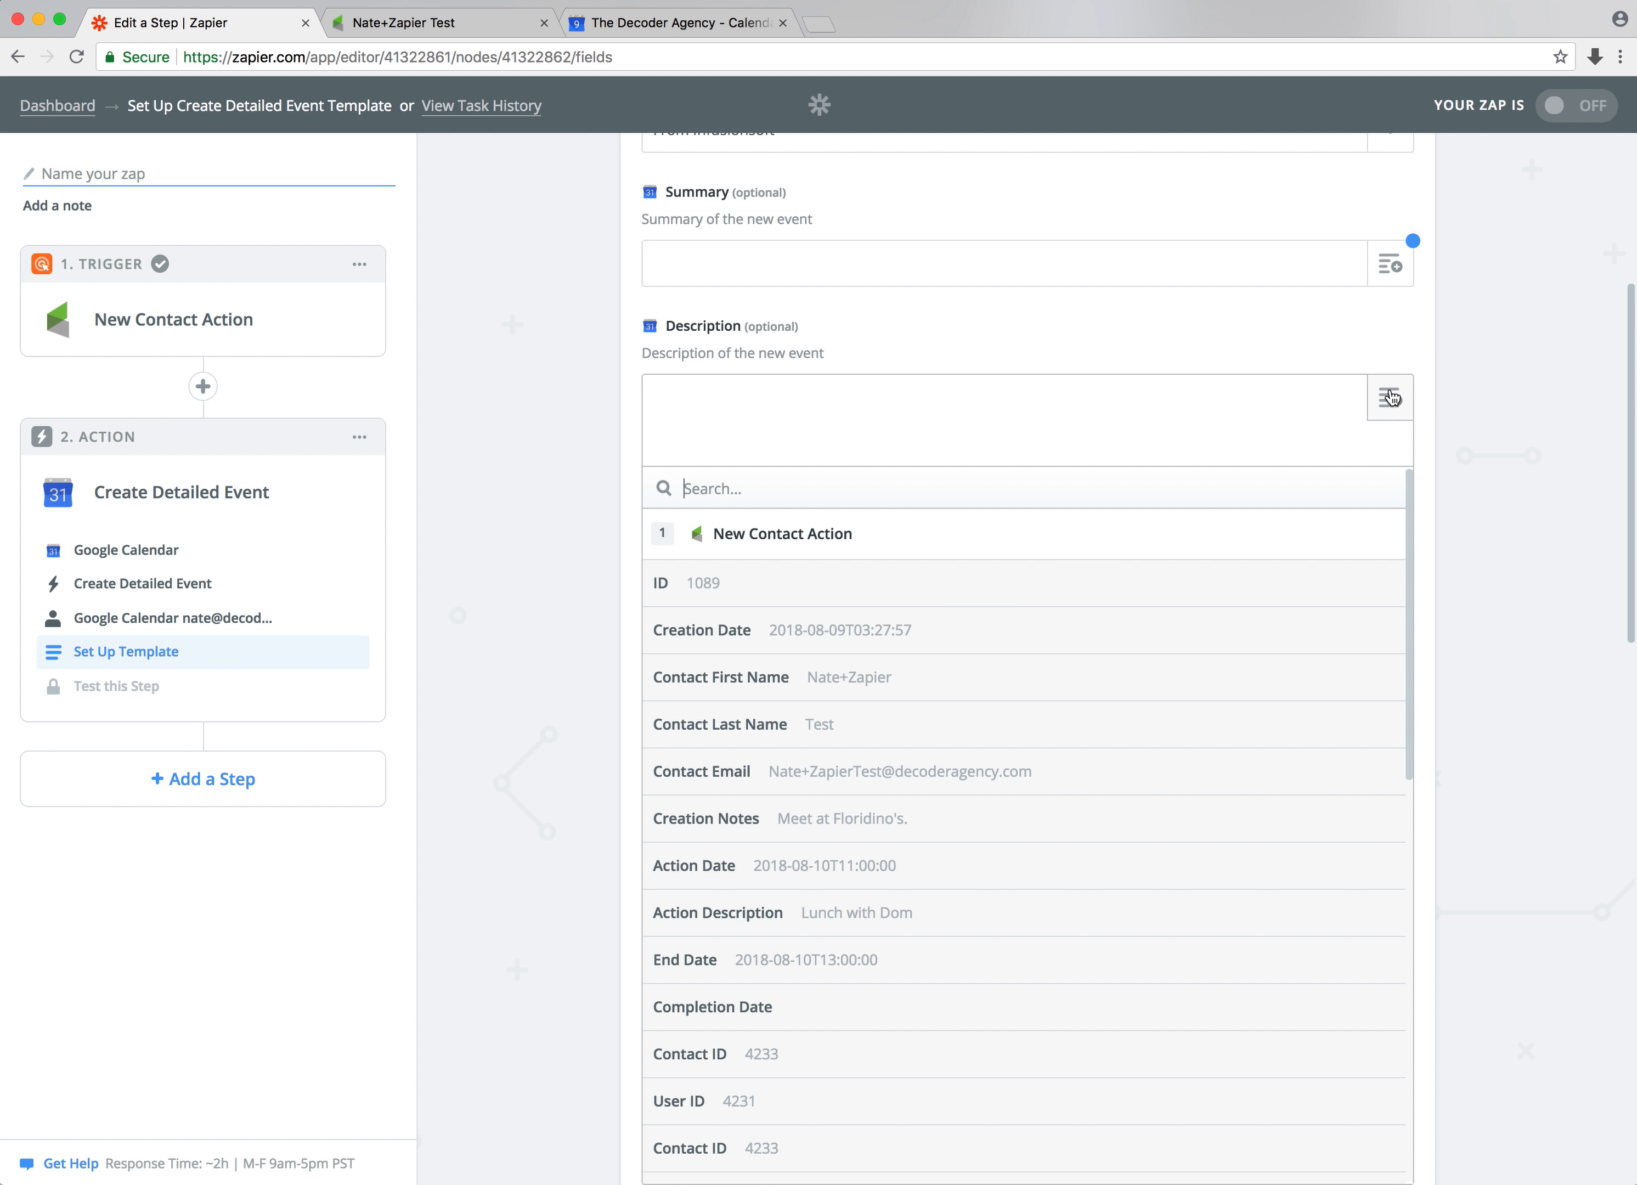
click(758, 824)
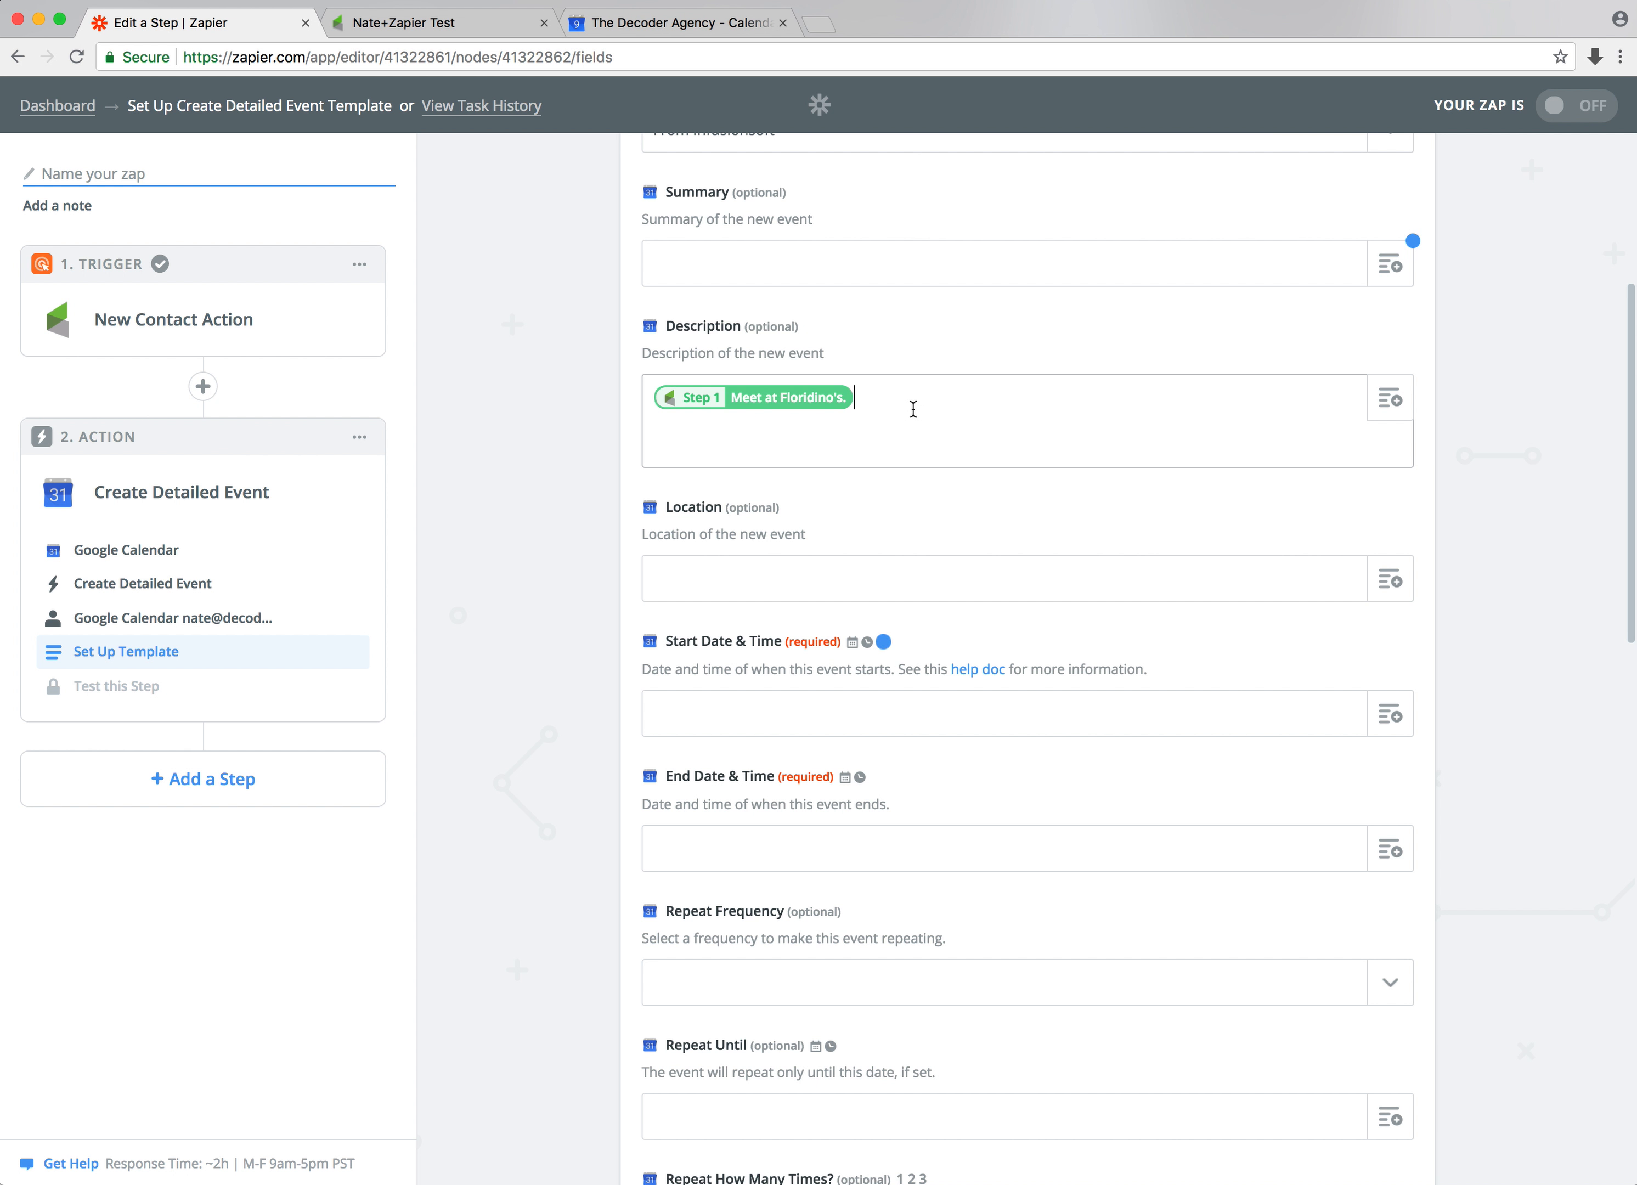
Map the Start Date & Time to the Infusionsoft Action Date field
scroll(568, 346, down, 3)
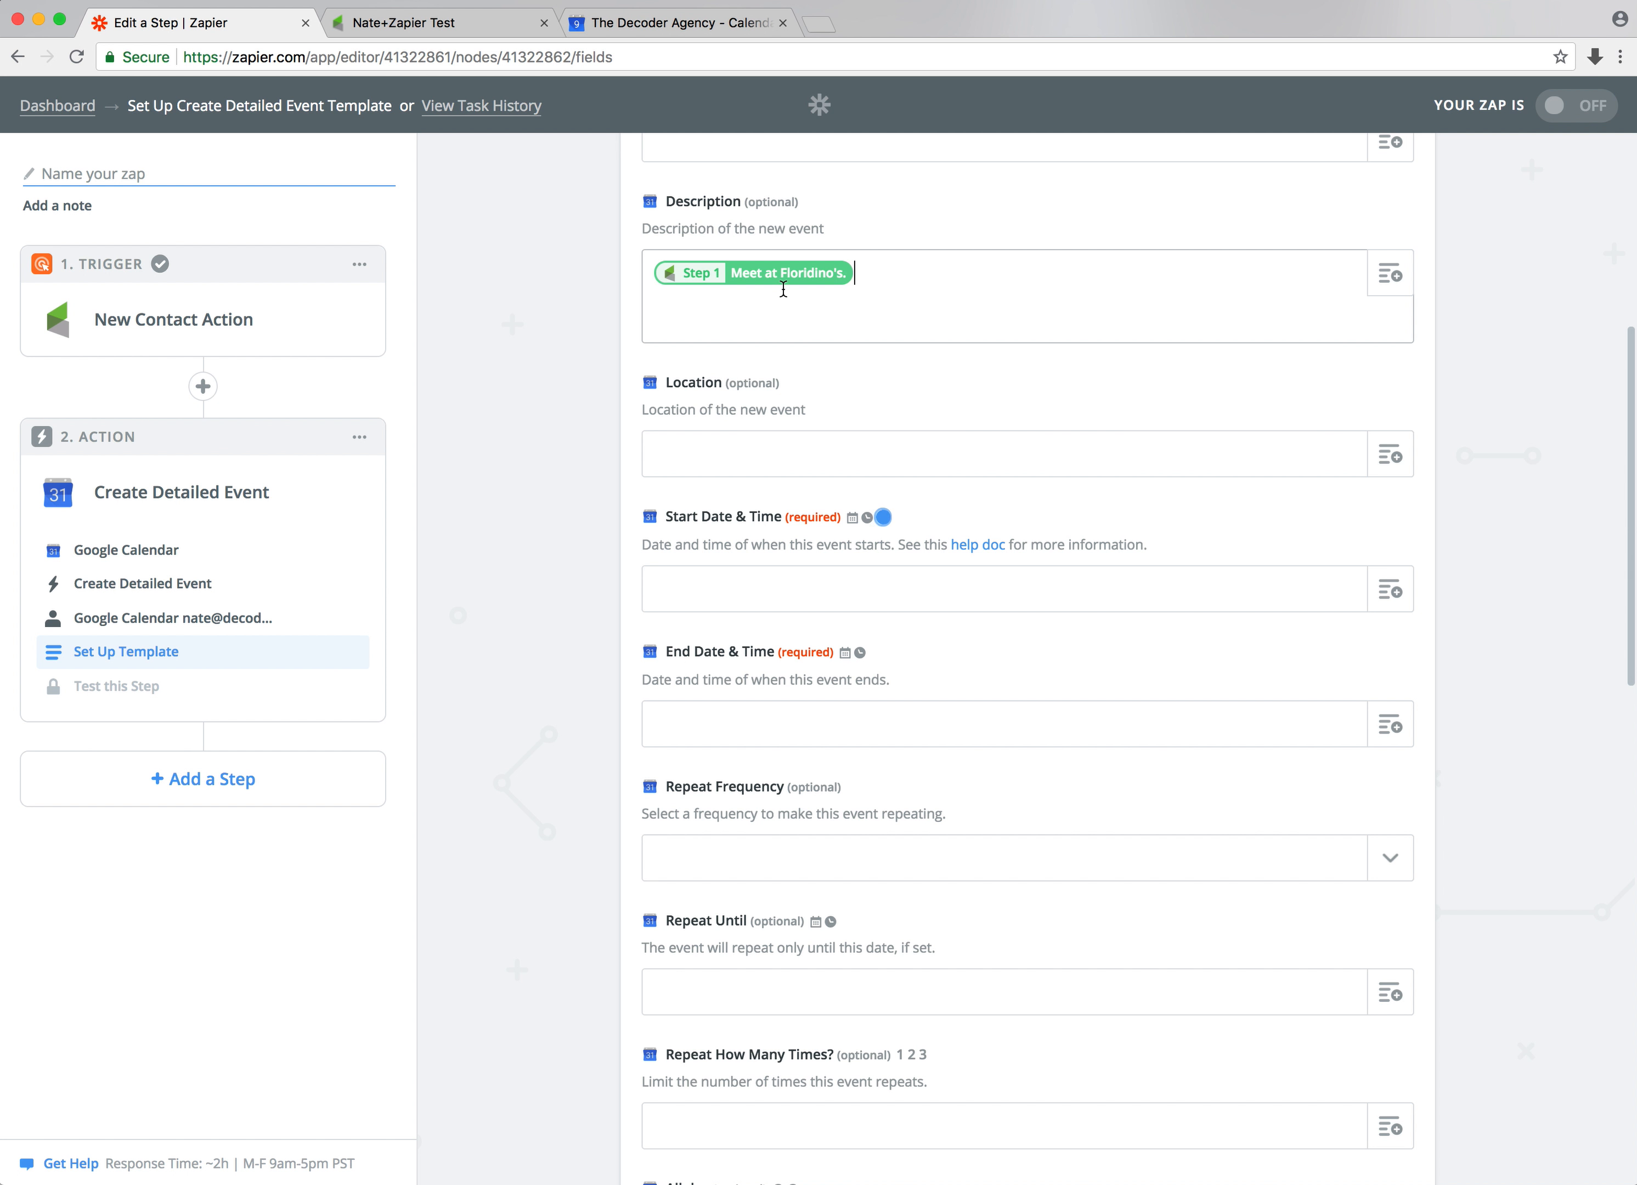
click(708, 455)
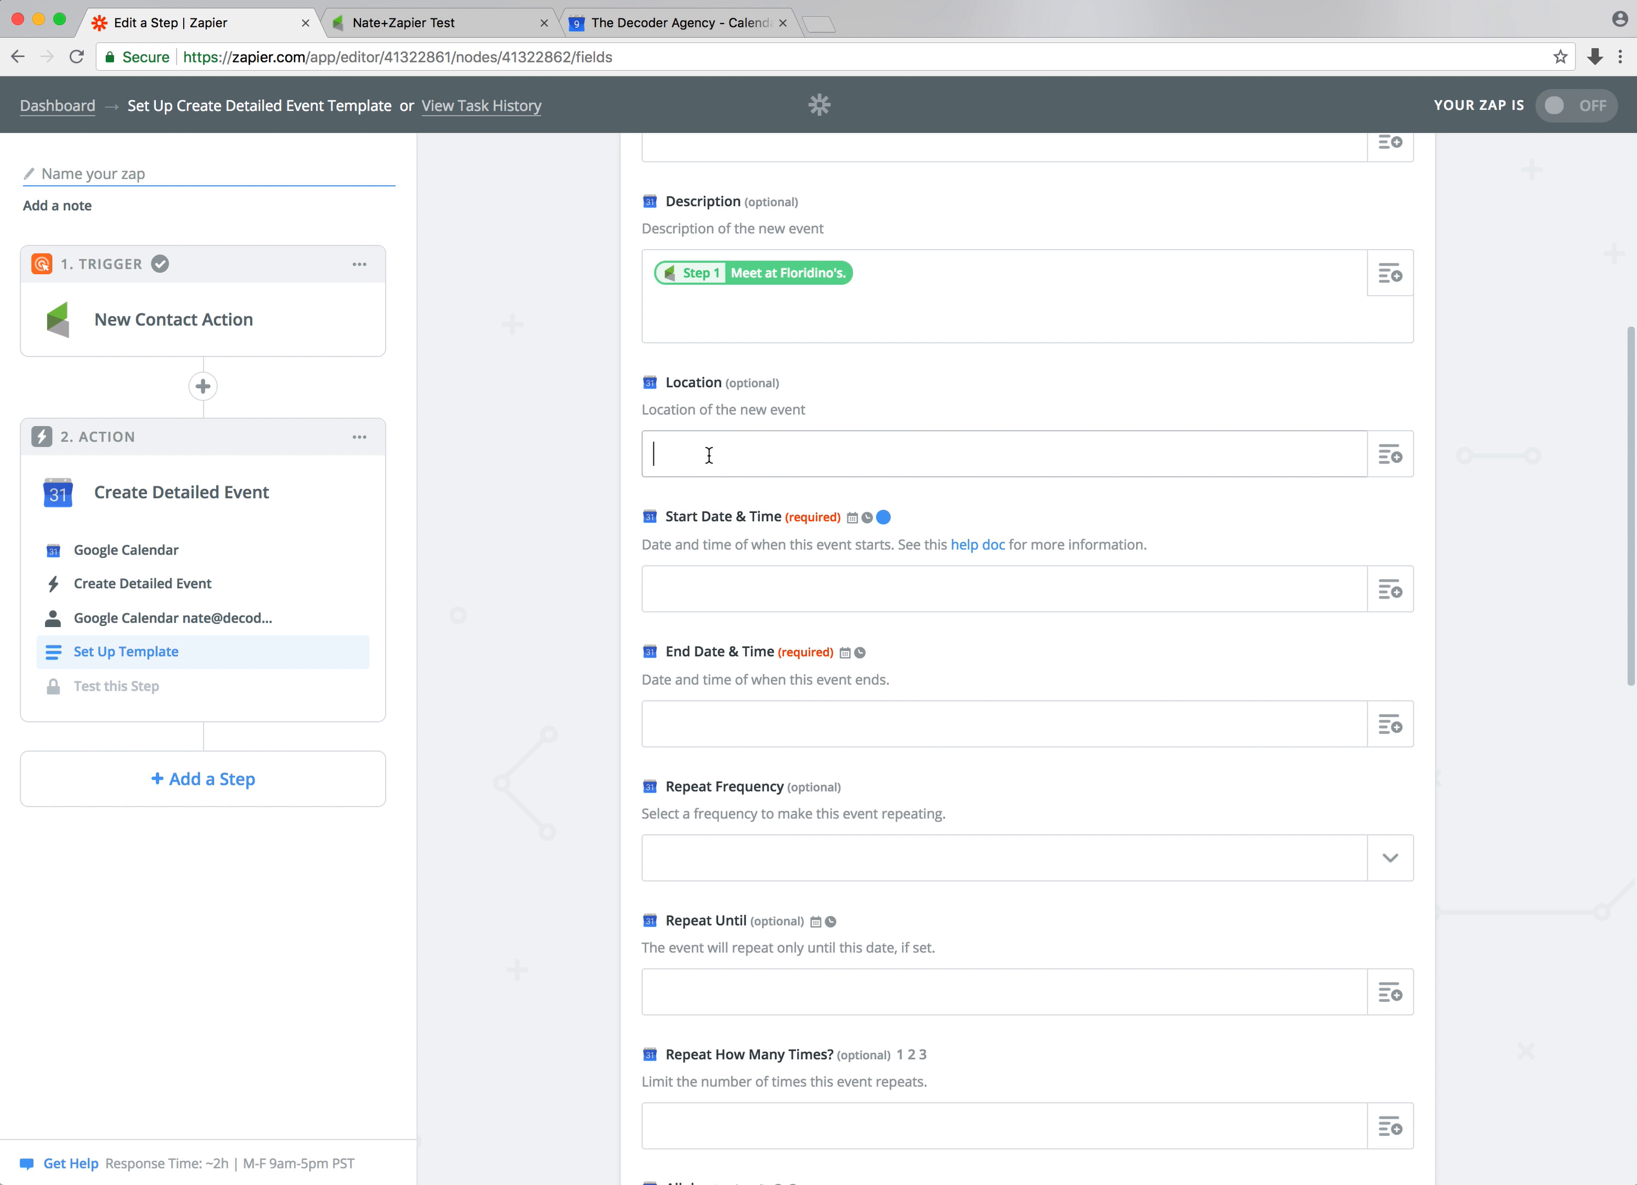
scroll(803, 436, down, 3)
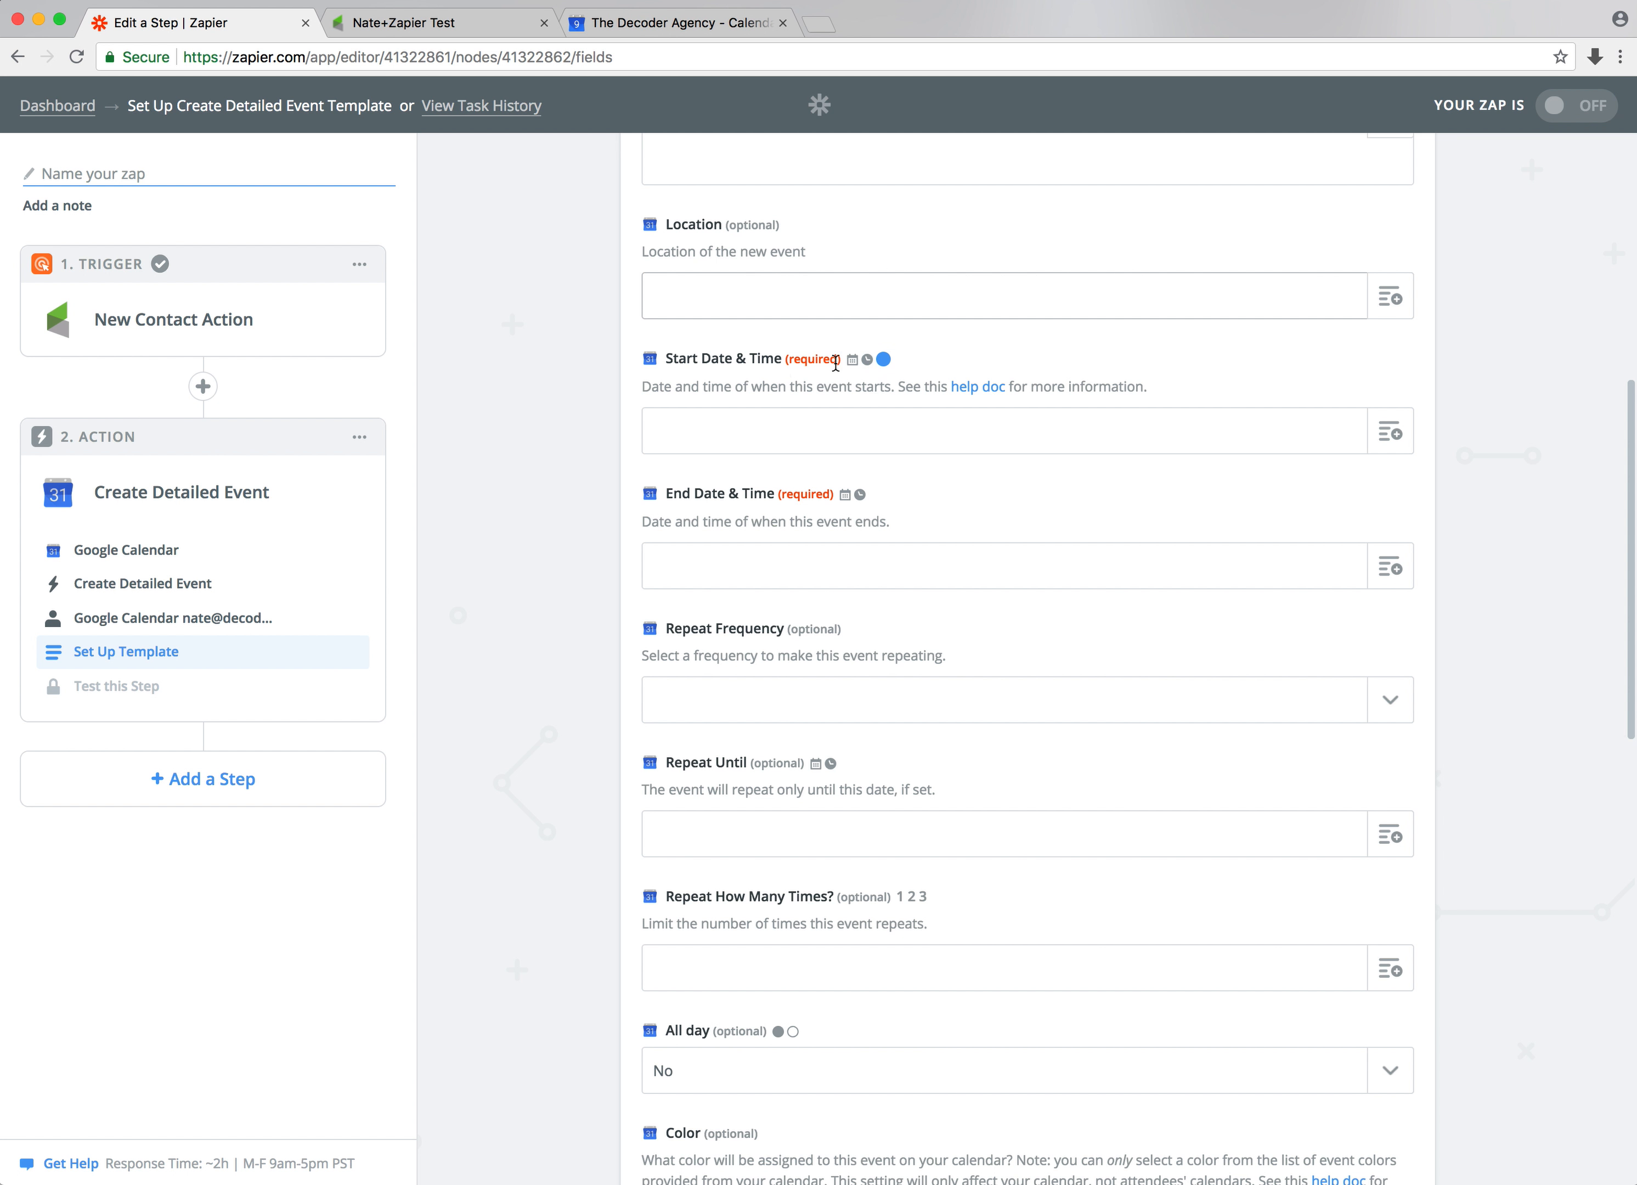
click(1391, 433)
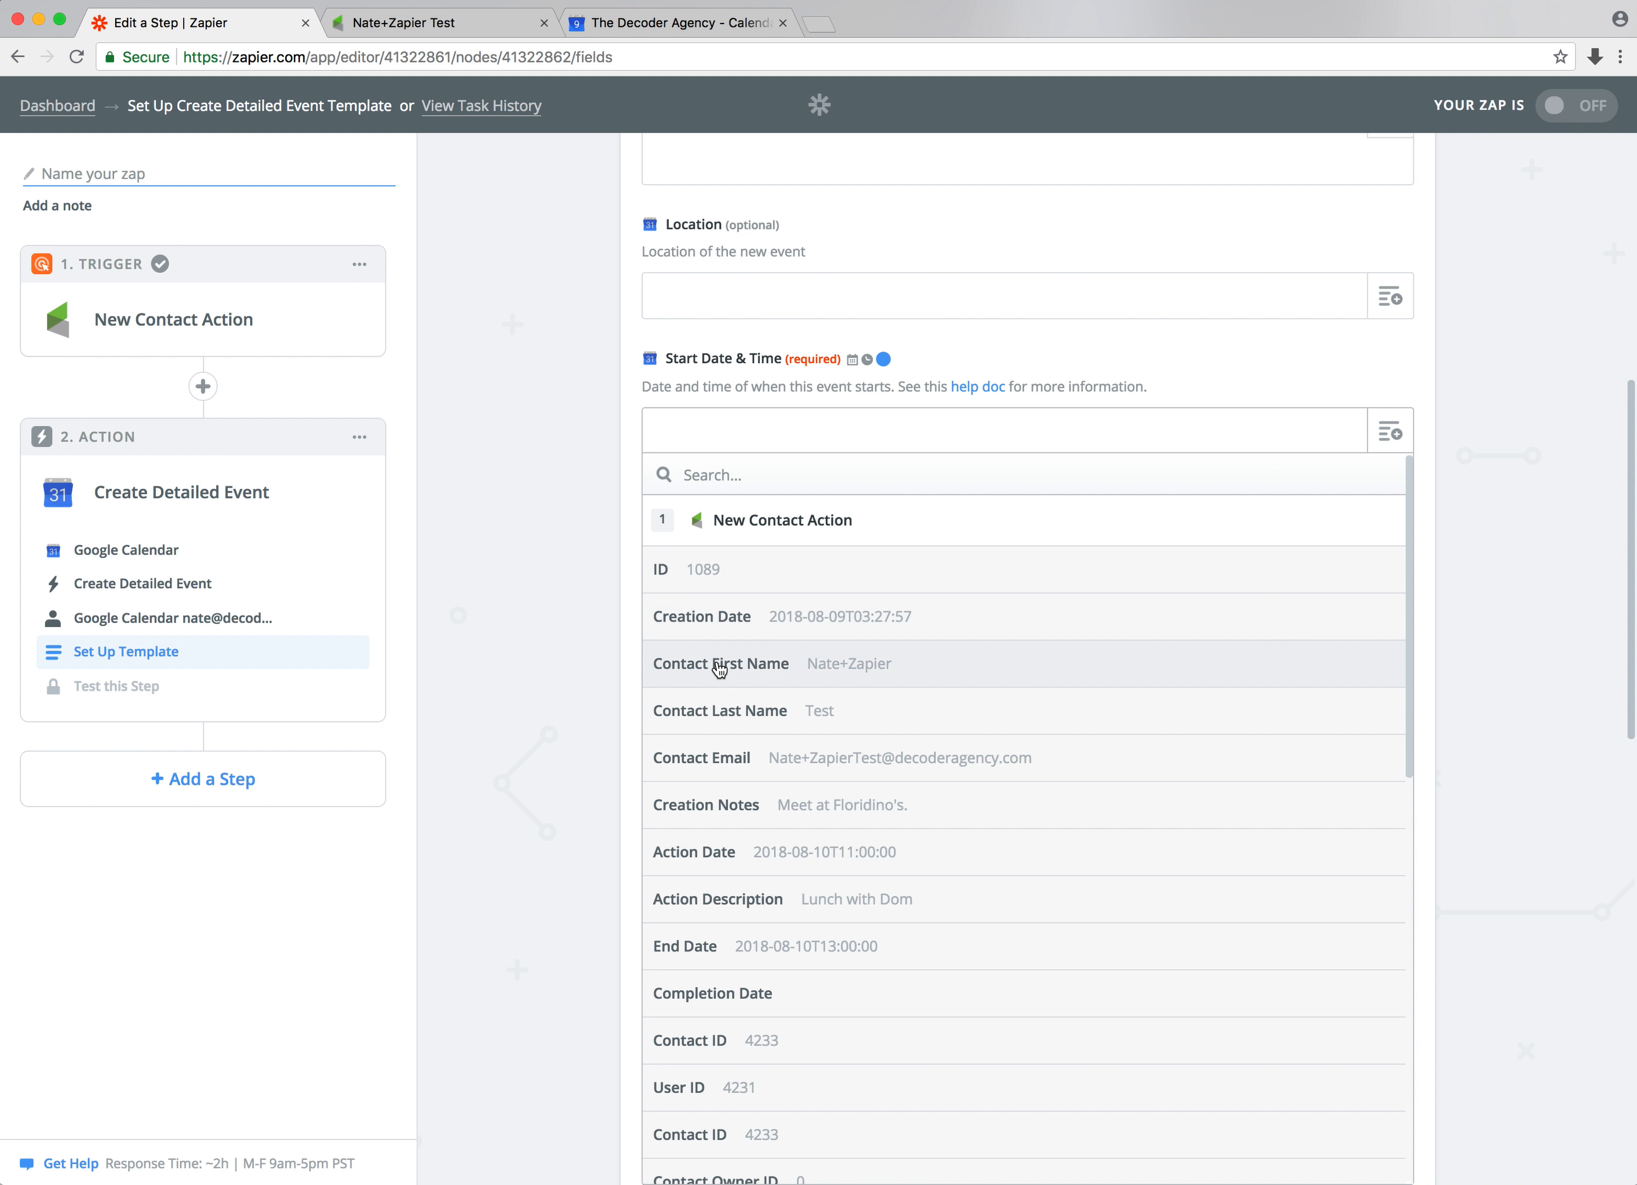
scroll(966, 598, down, 5)
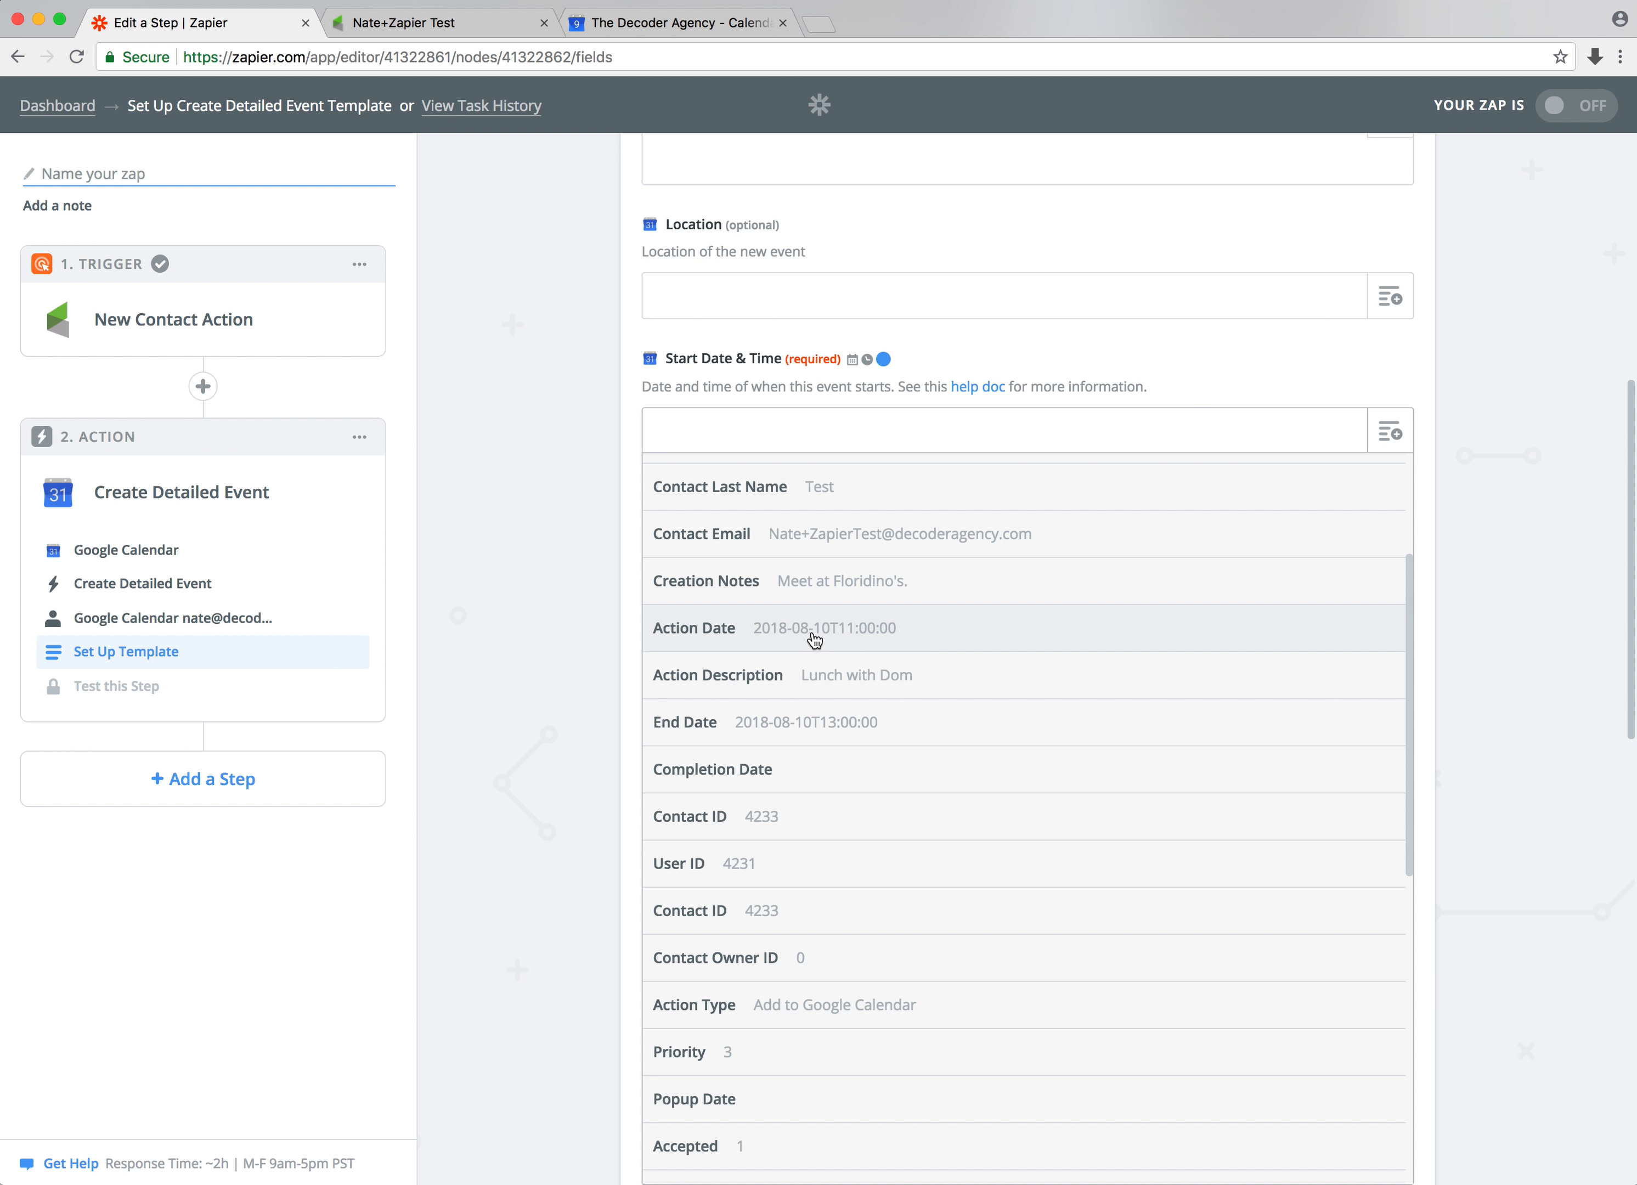
click(880, 640)
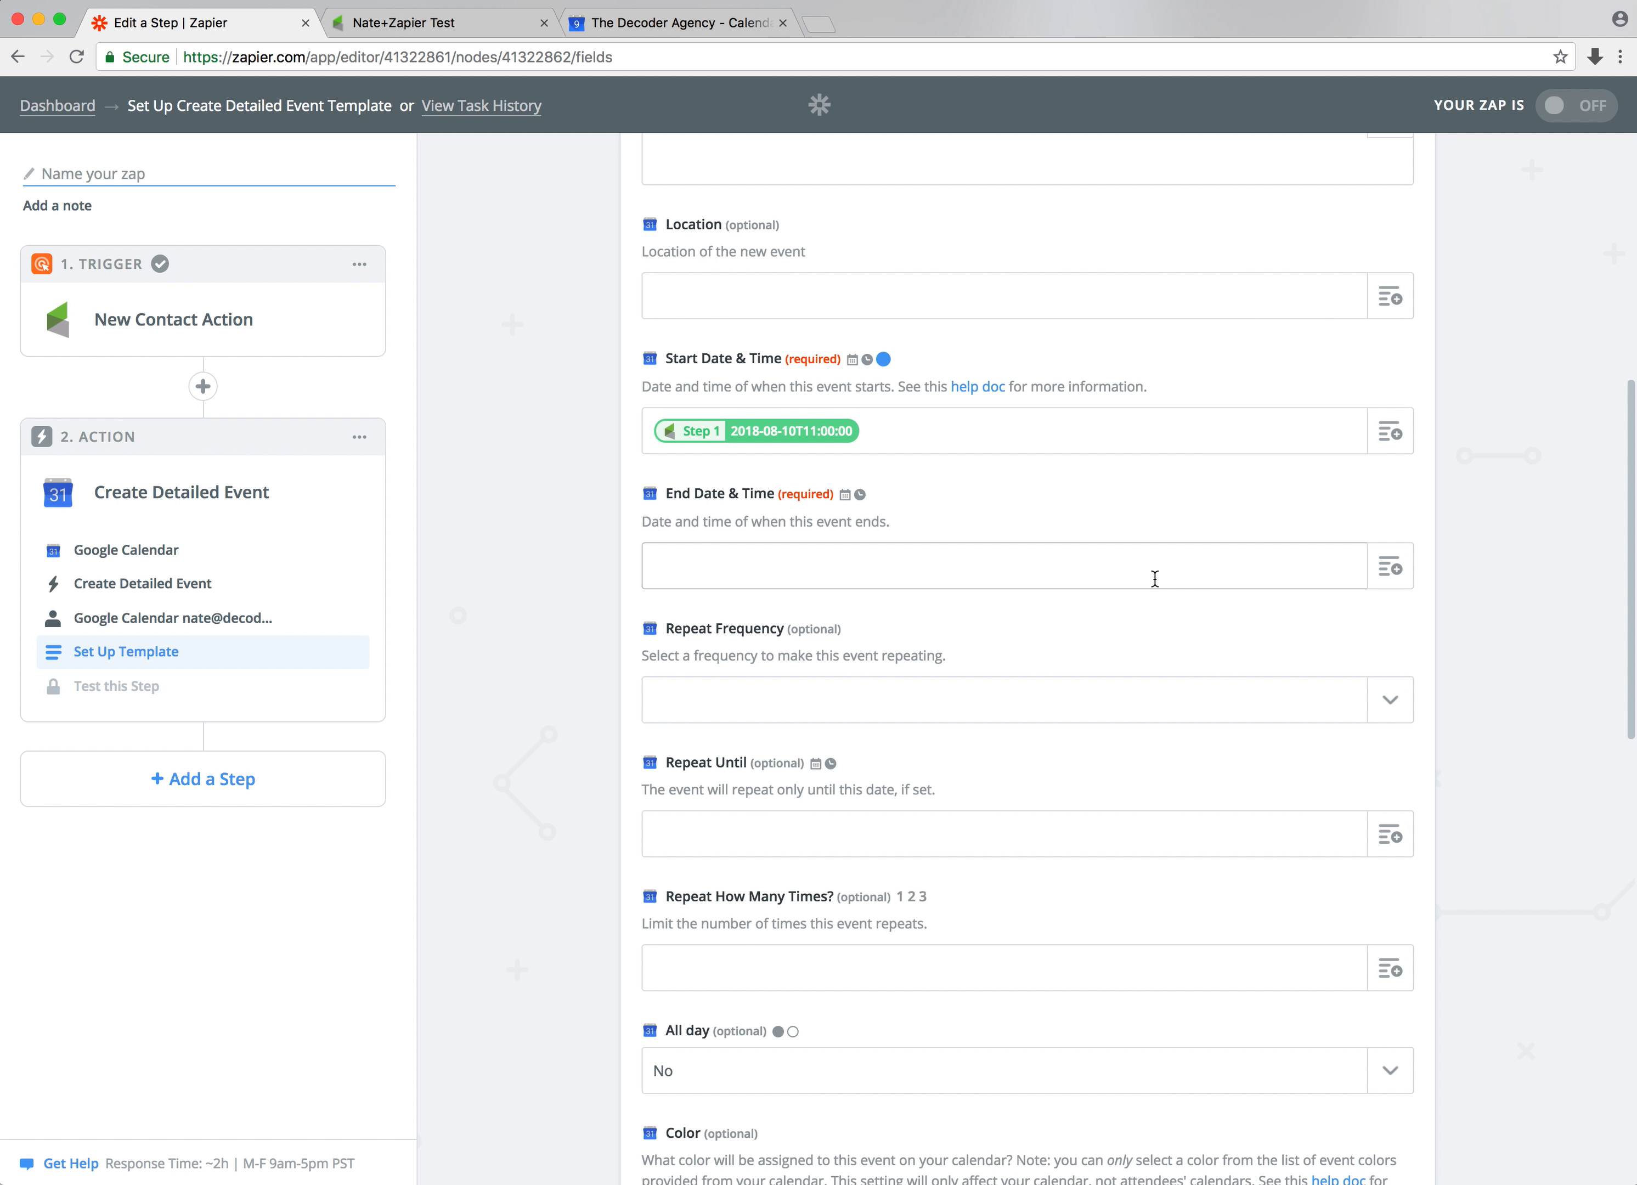
Map the End Date & Time to the Infusionsoft End Date field
click(1390, 566)
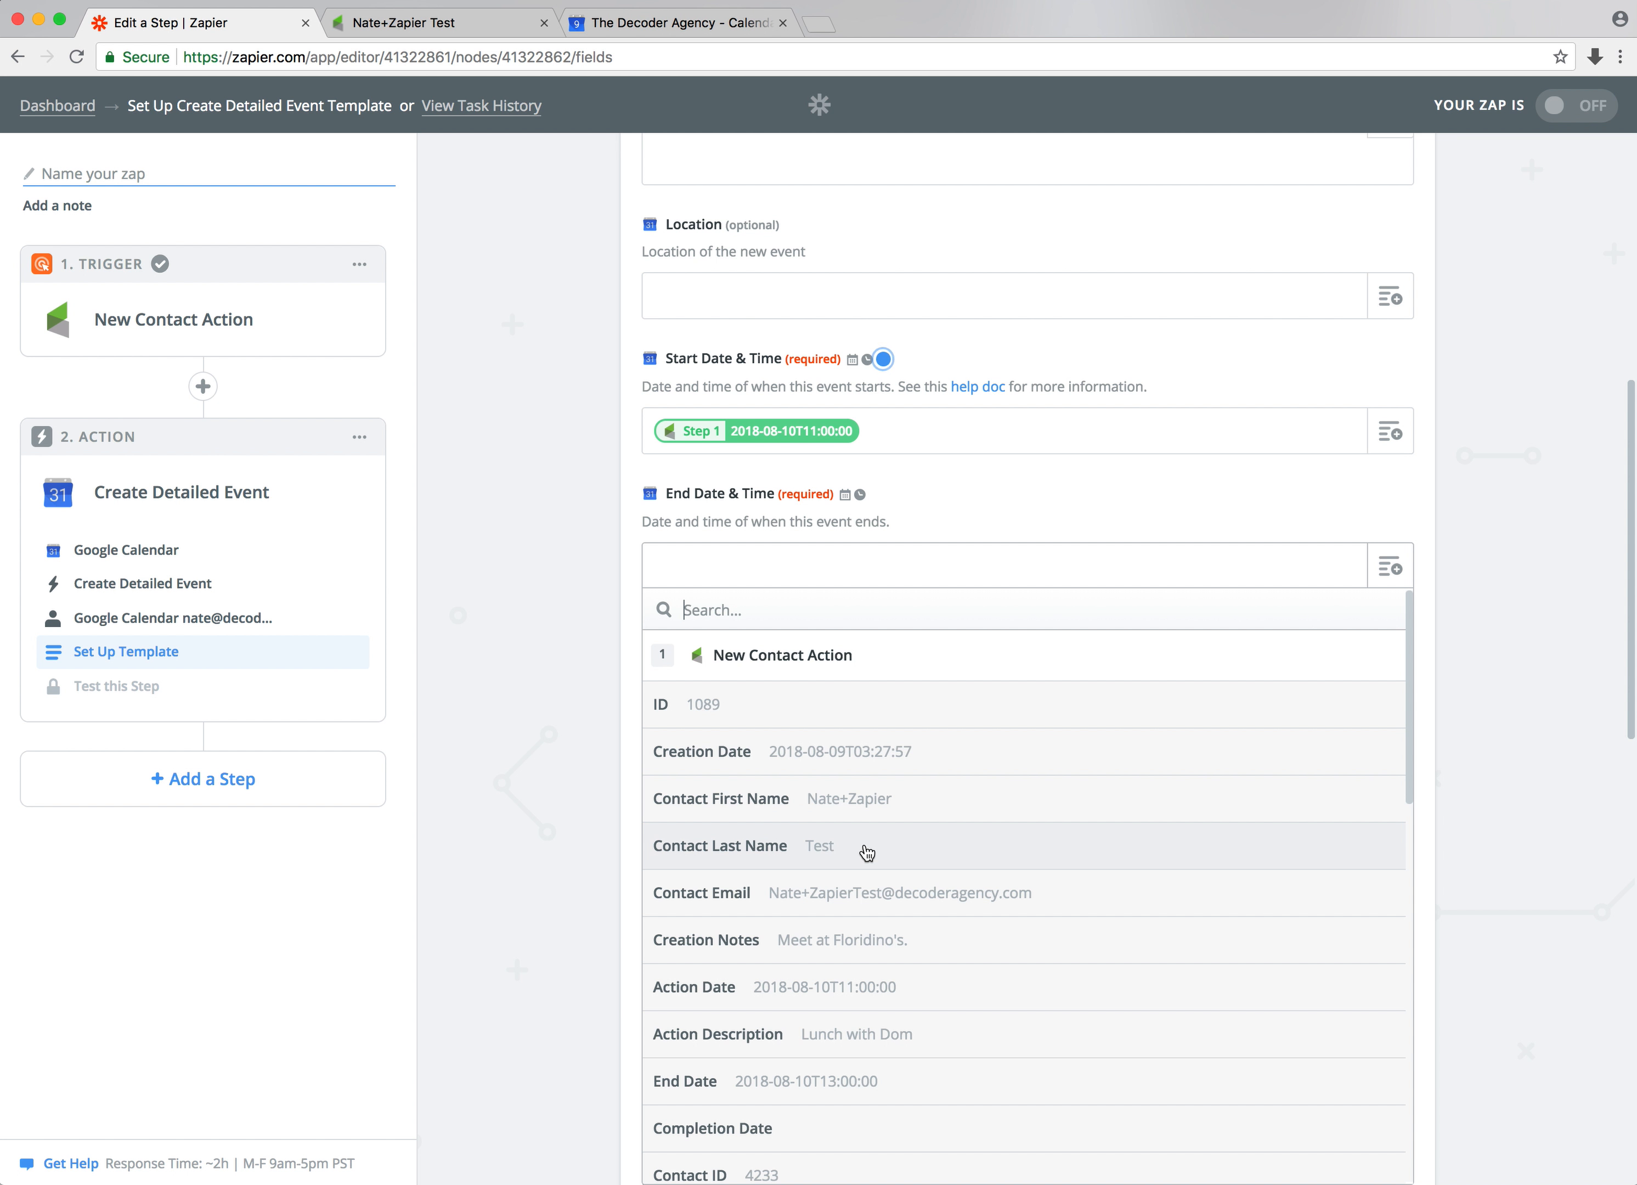
scroll(867, 851, down, 2)
scroll(867, 851, down, 1)
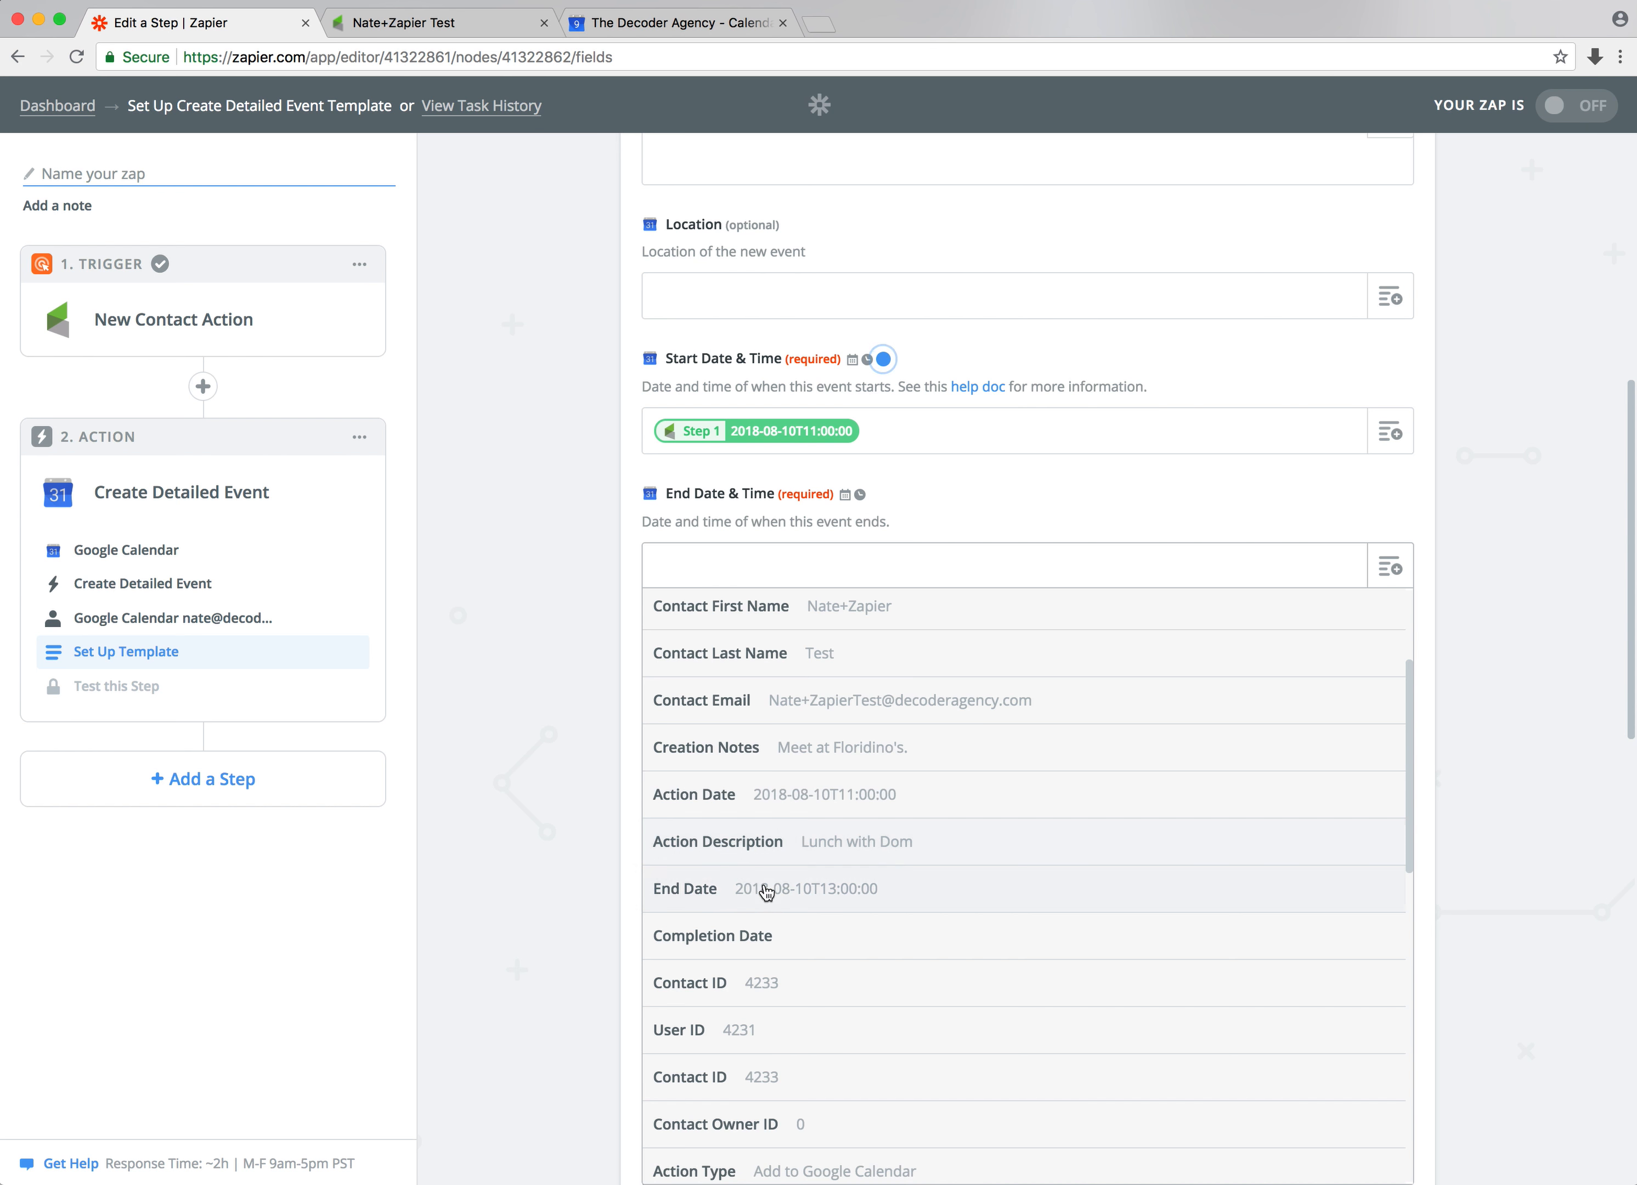
click(881, 891)
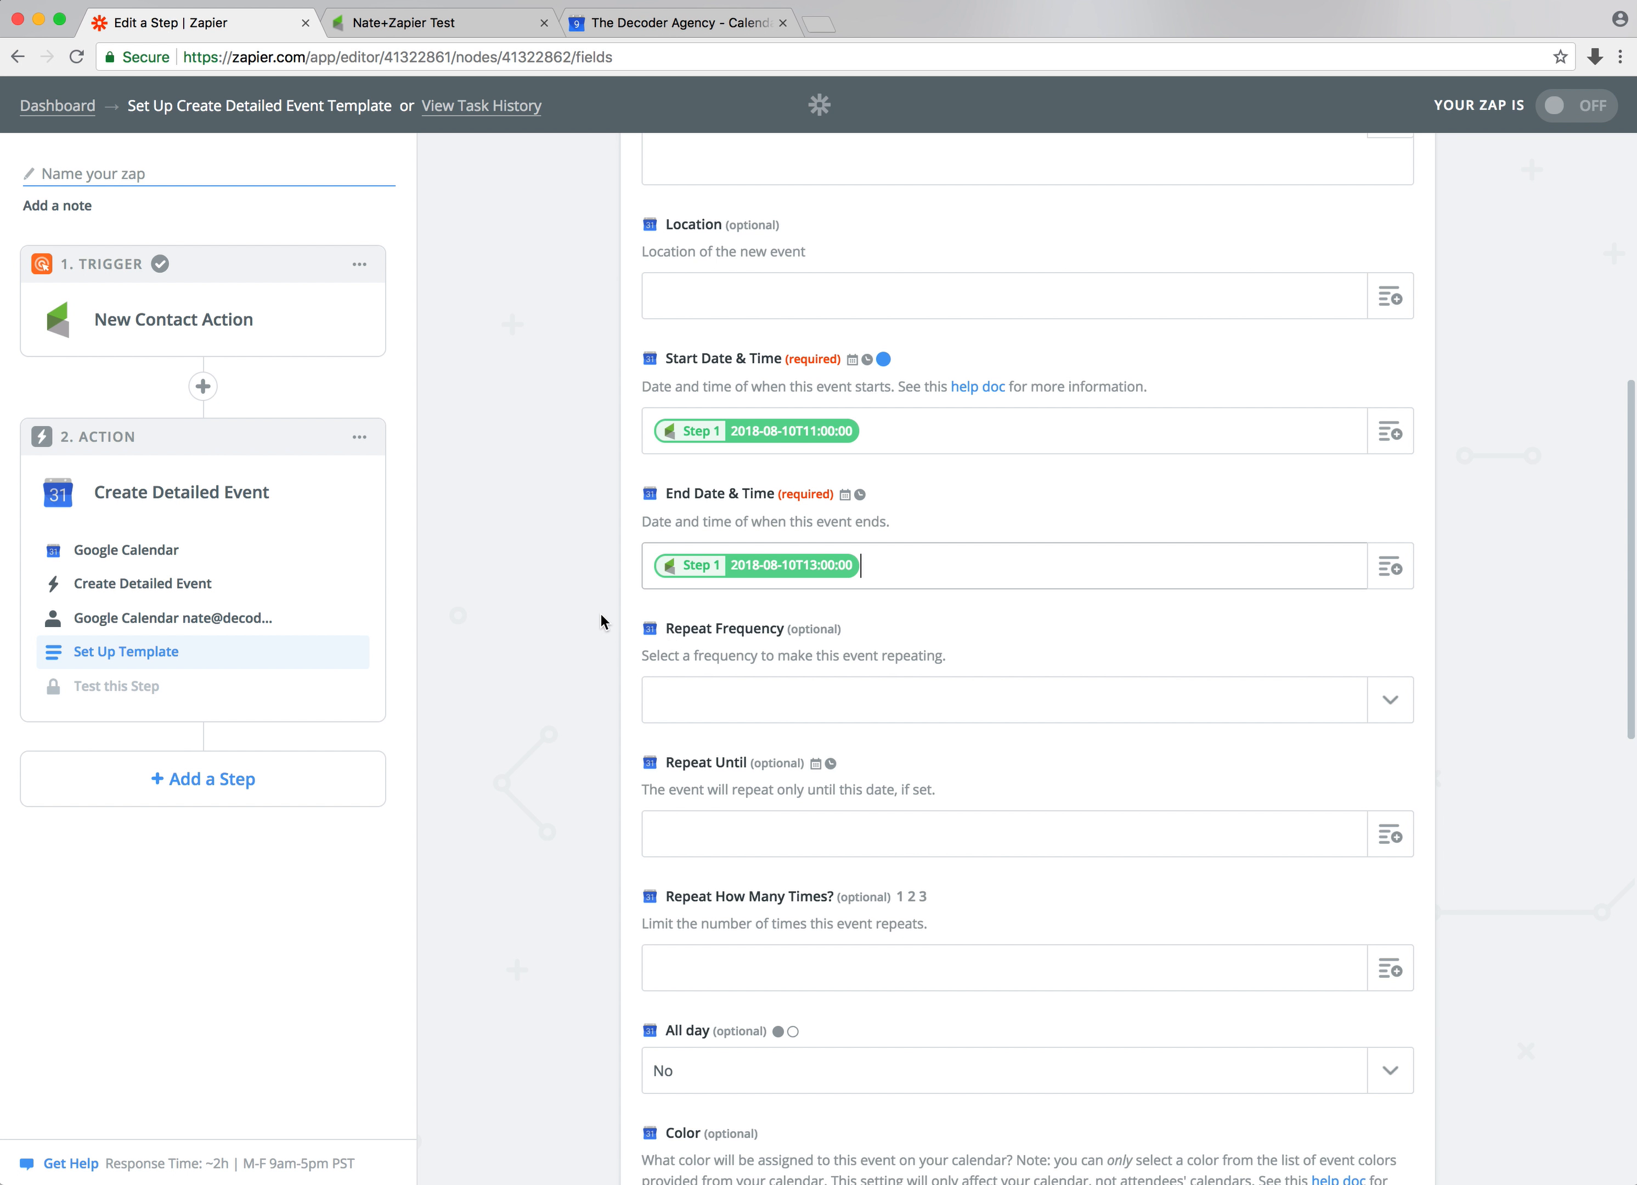
Review the remaining optional fields of the detailed event template
scroll(600, 615, up, 6)
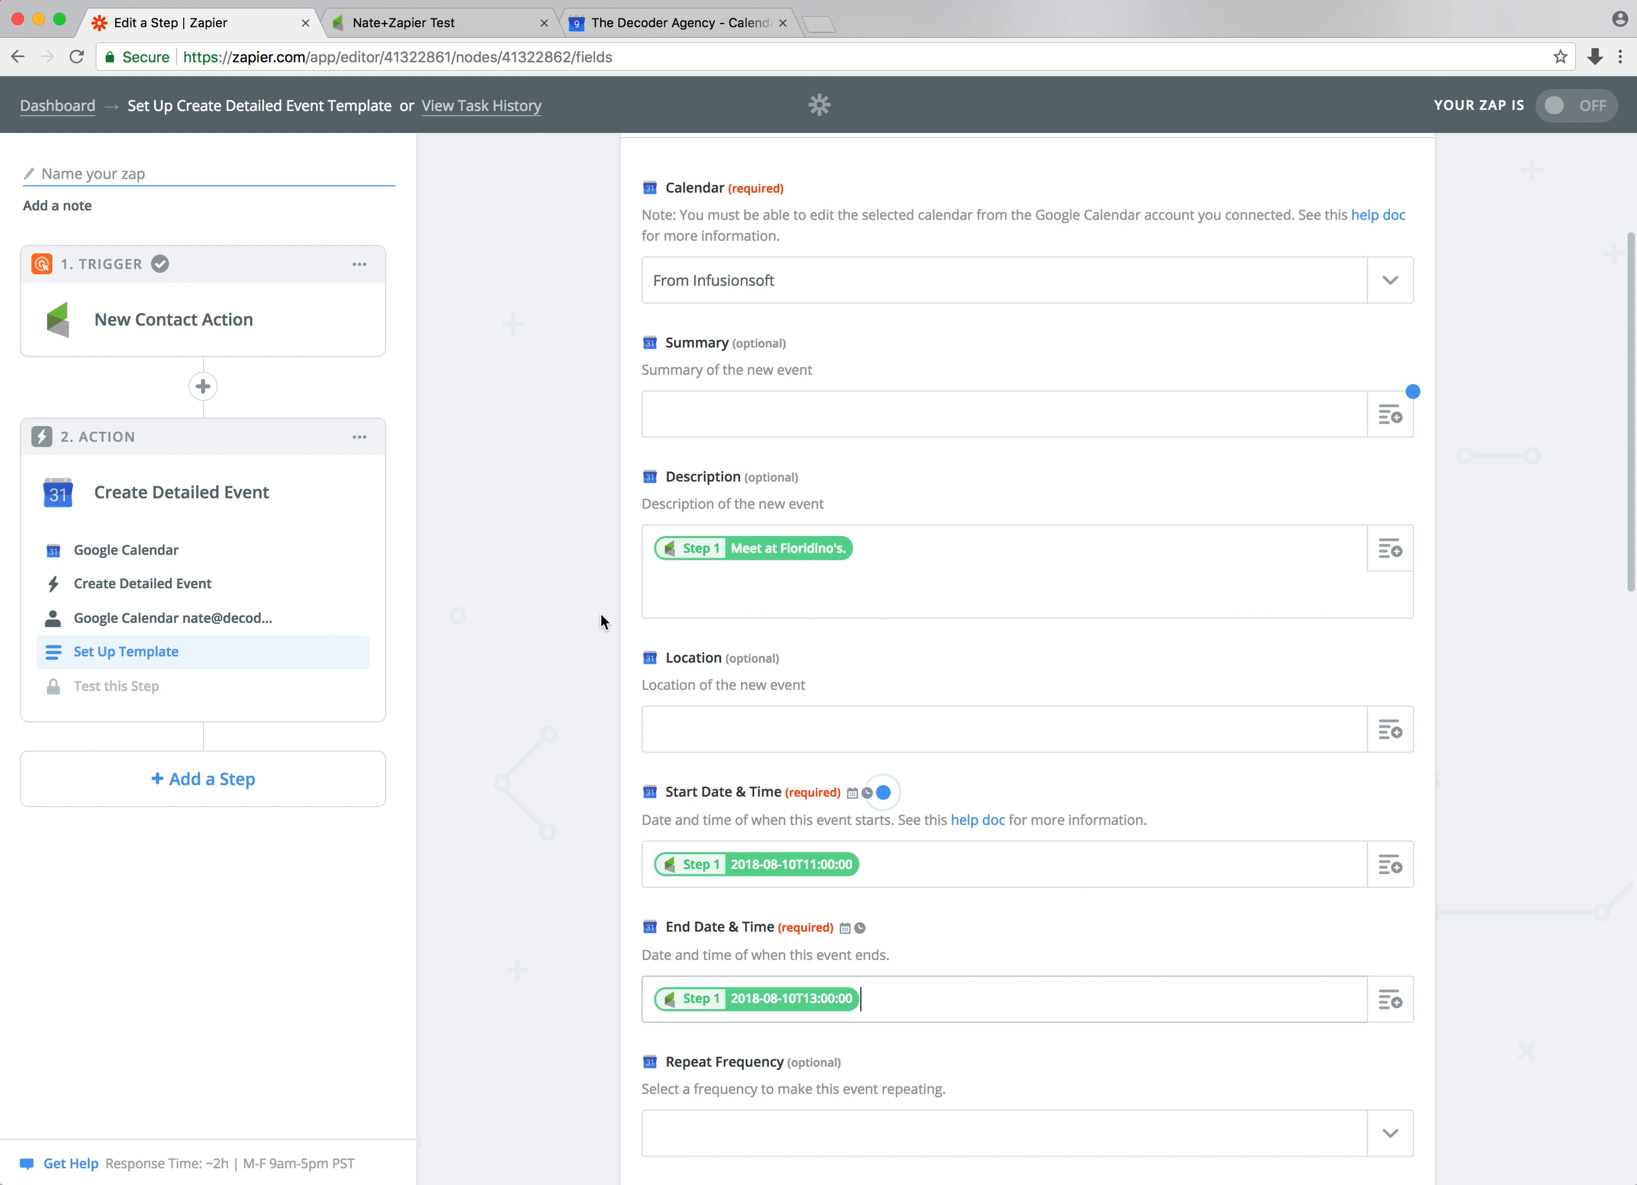
scroll(600, 615, down, 9)
scroll(601, 615, down, 8)
scroll(602, 615, down, 7)
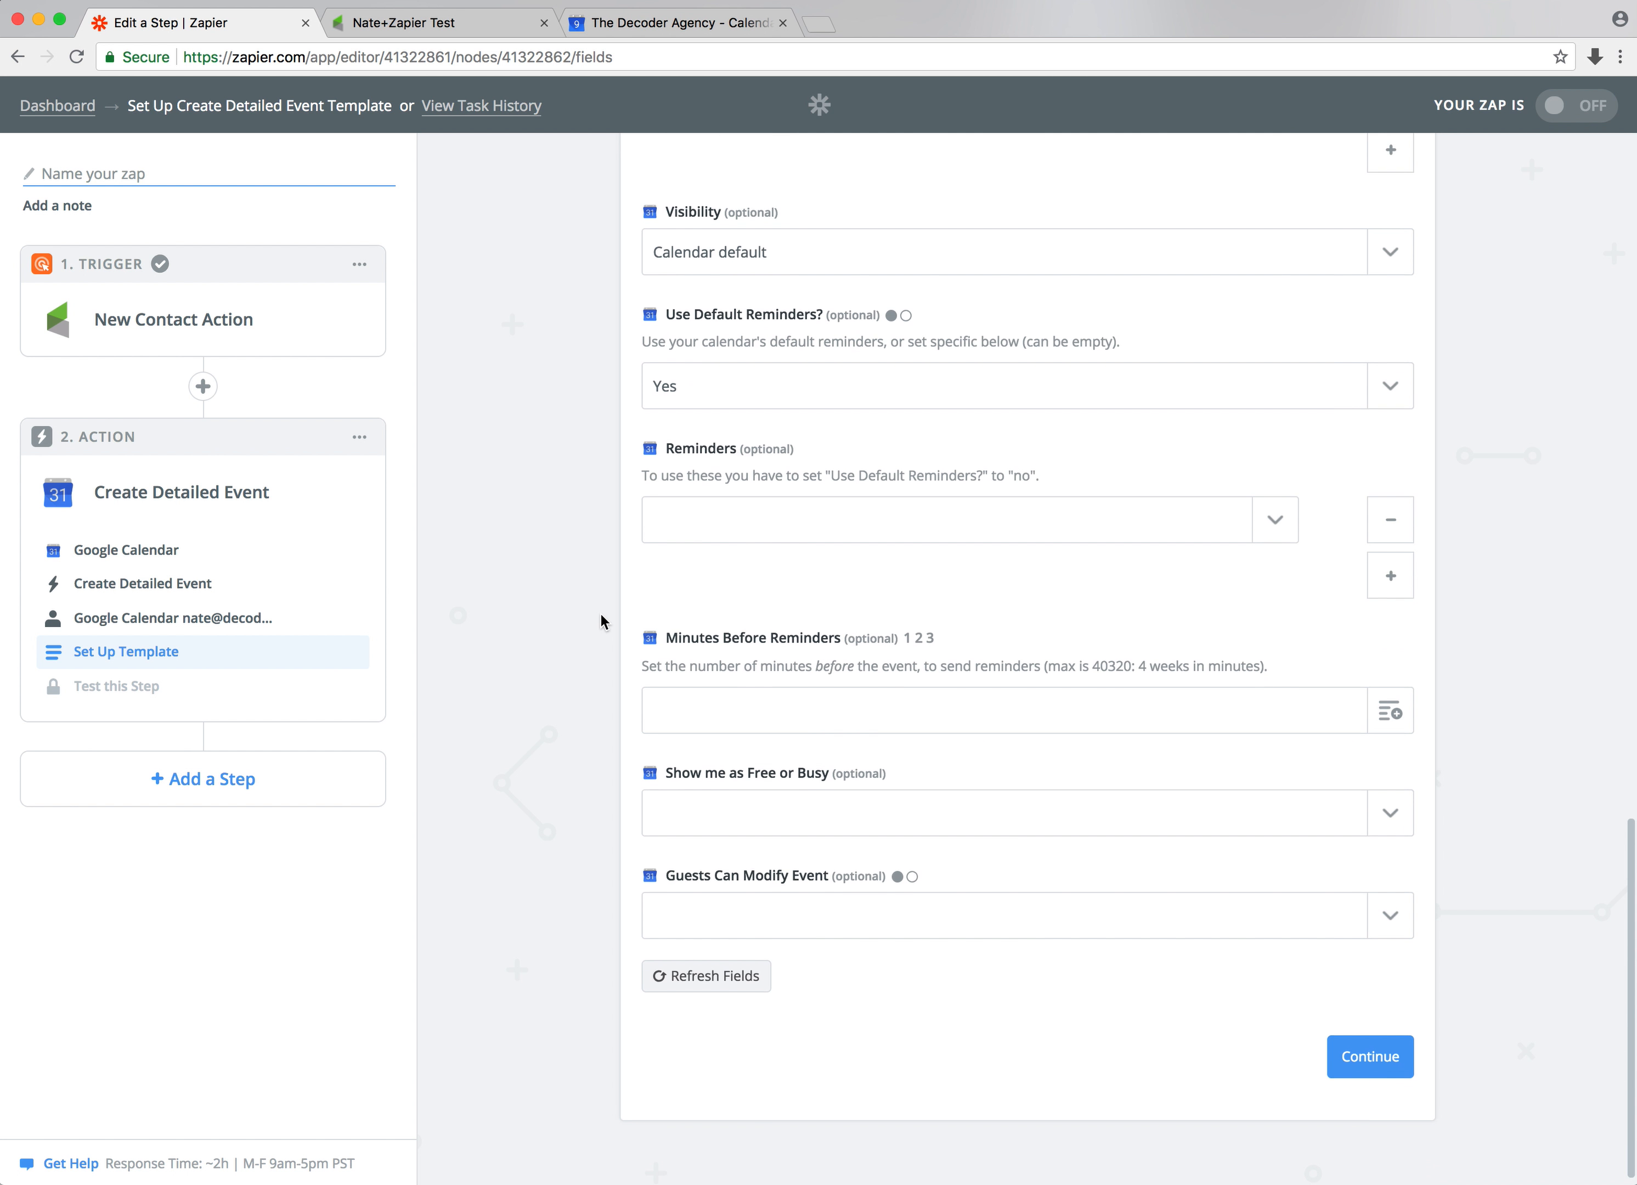
scroll(601, 615, up, 5)
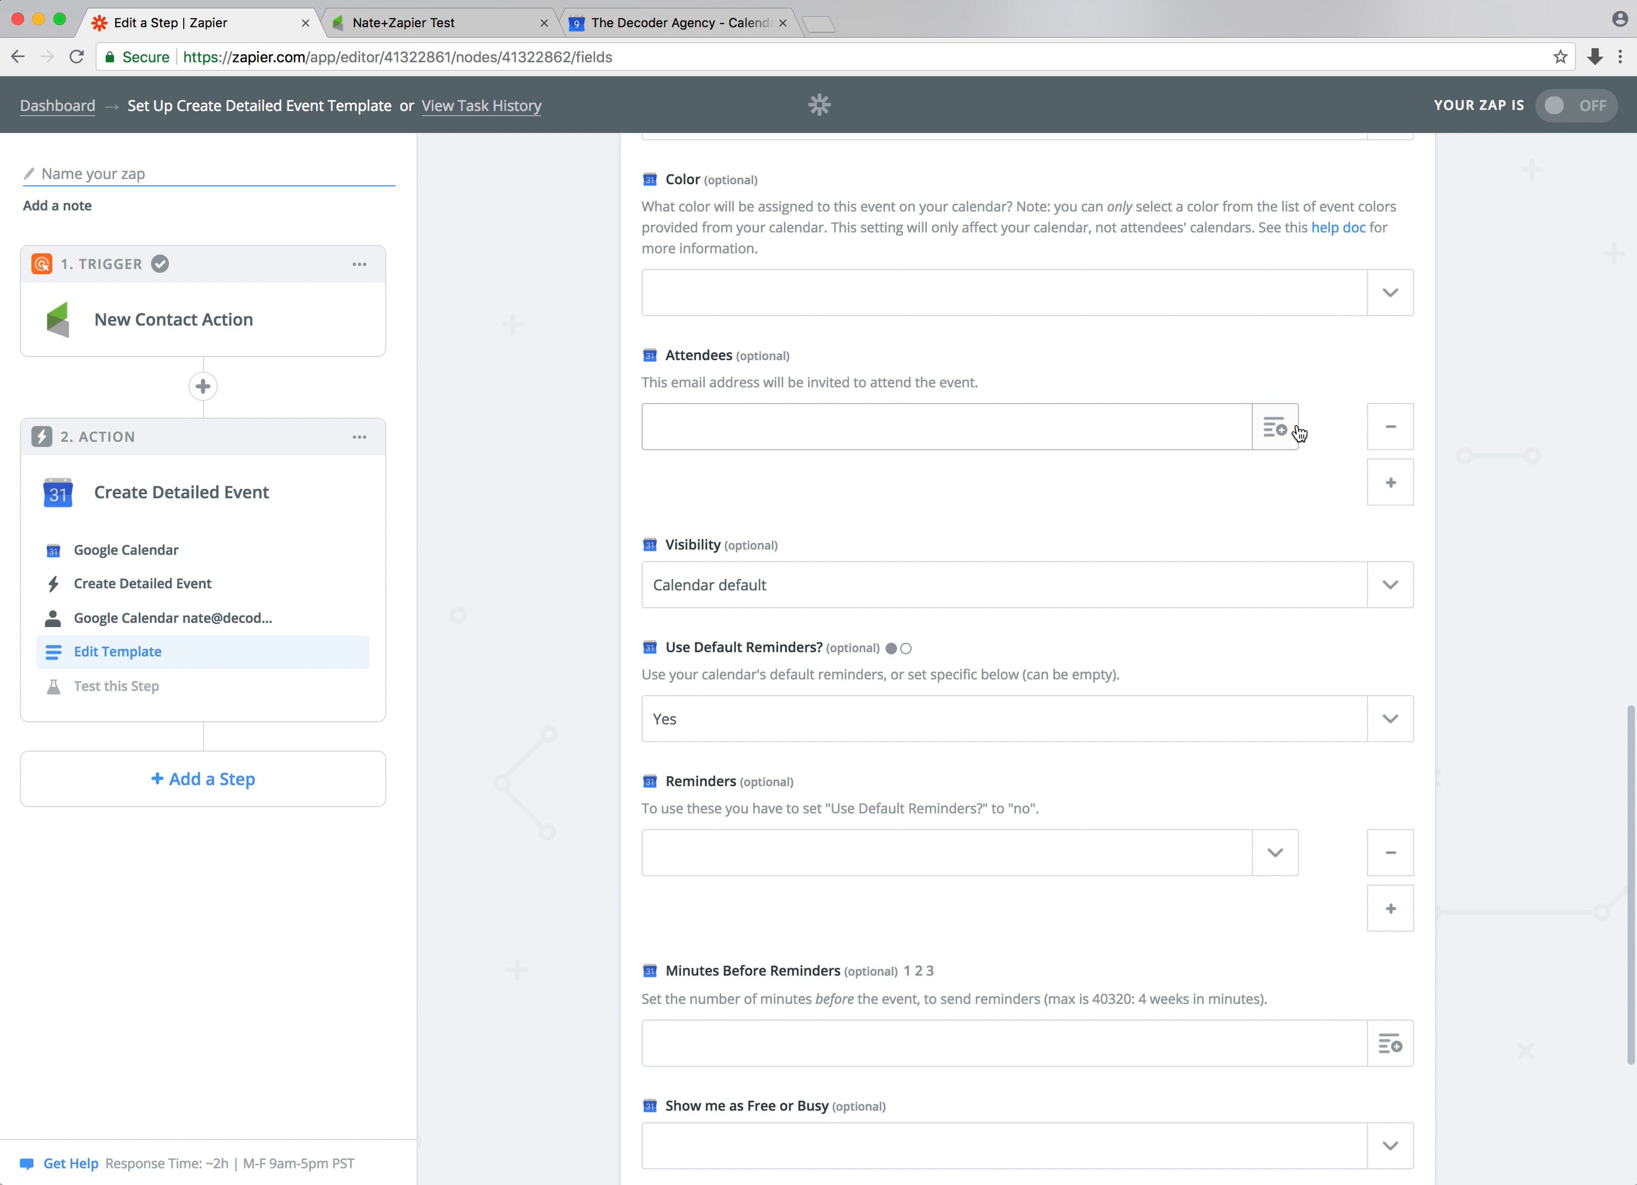
scroll(1262, 489, down, 5)
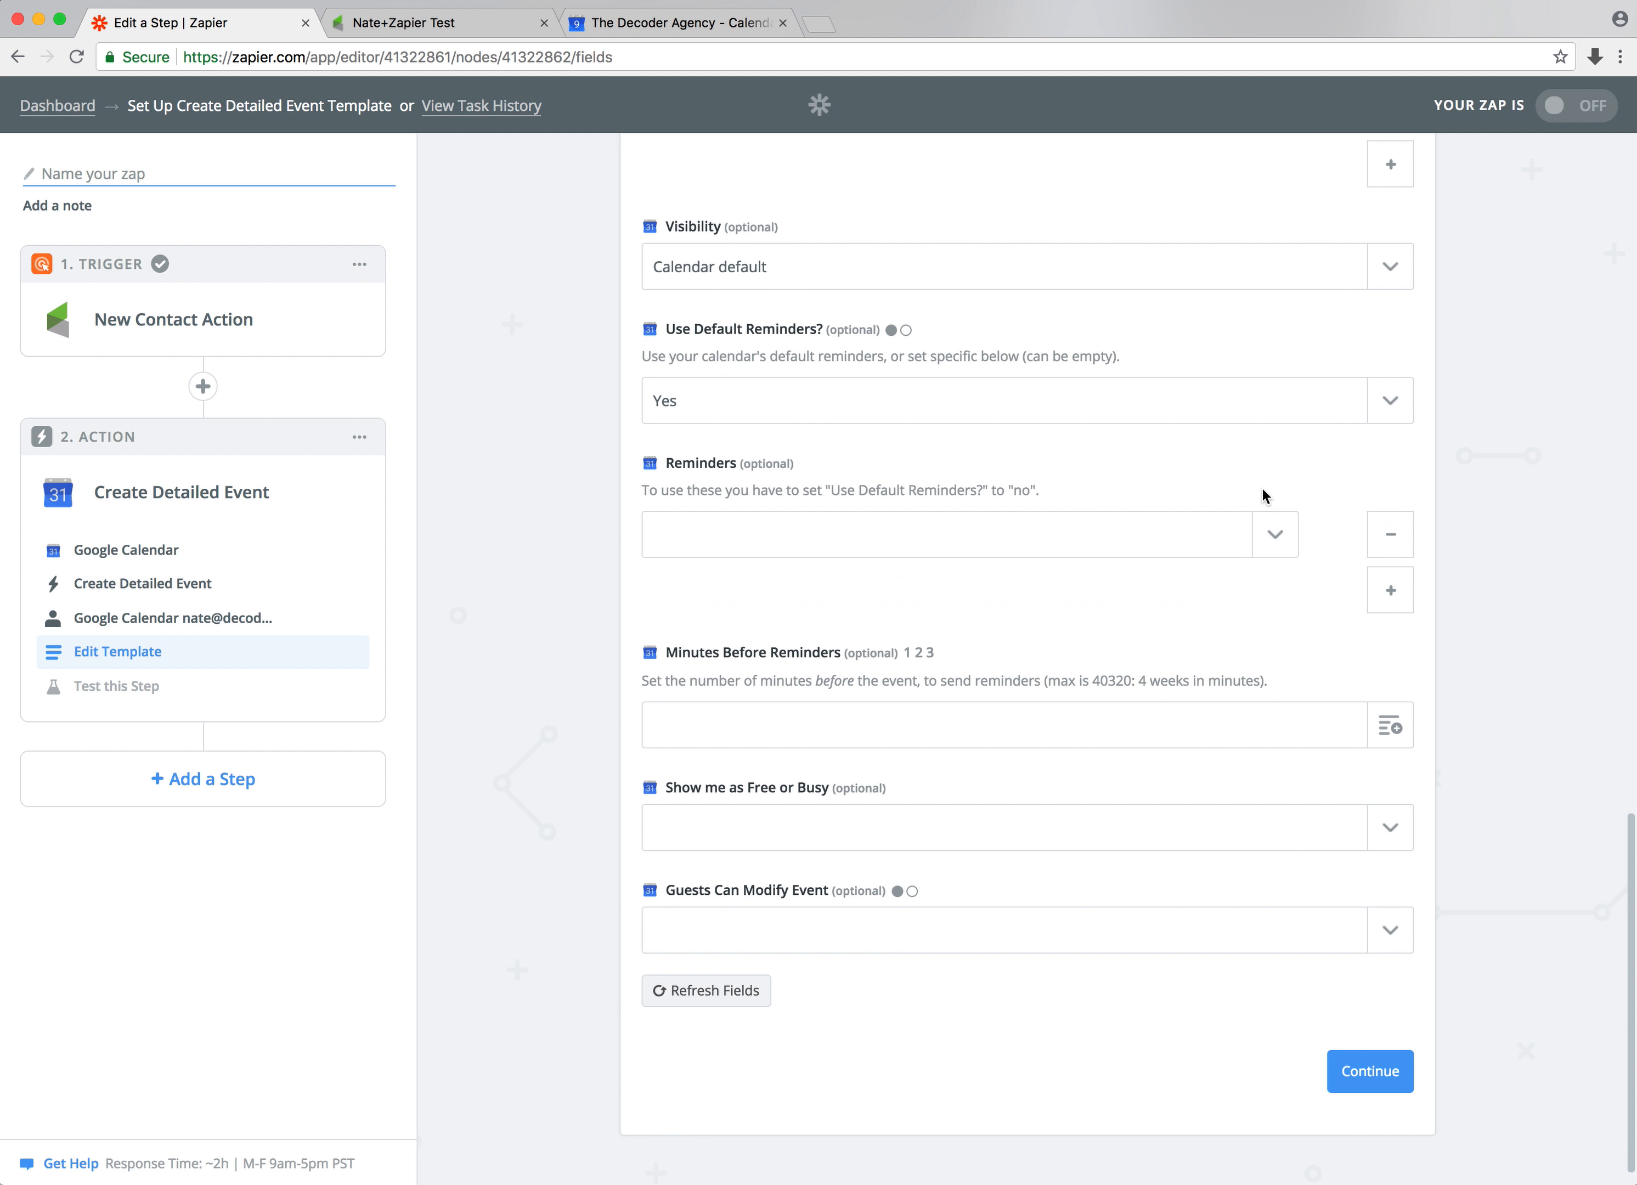
scroll(1262, 489, up, 15)
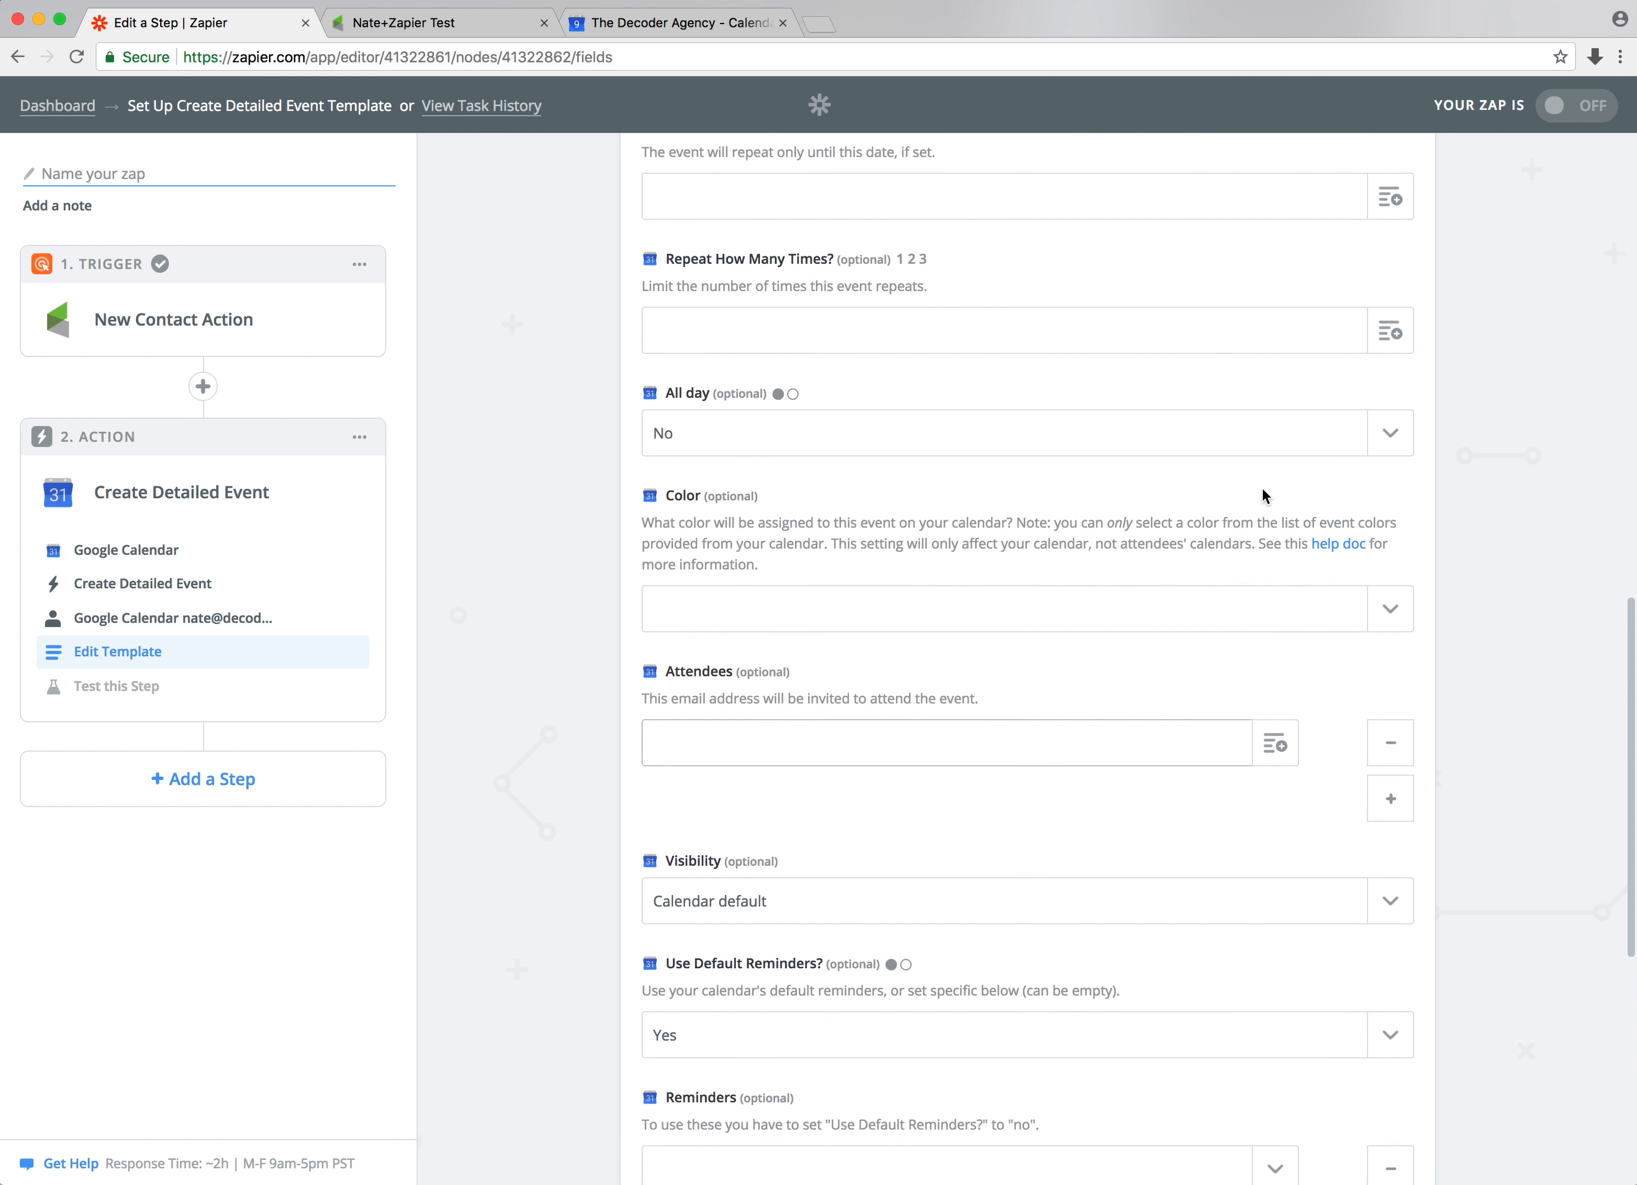
scroll(1262, 488, up, 6)
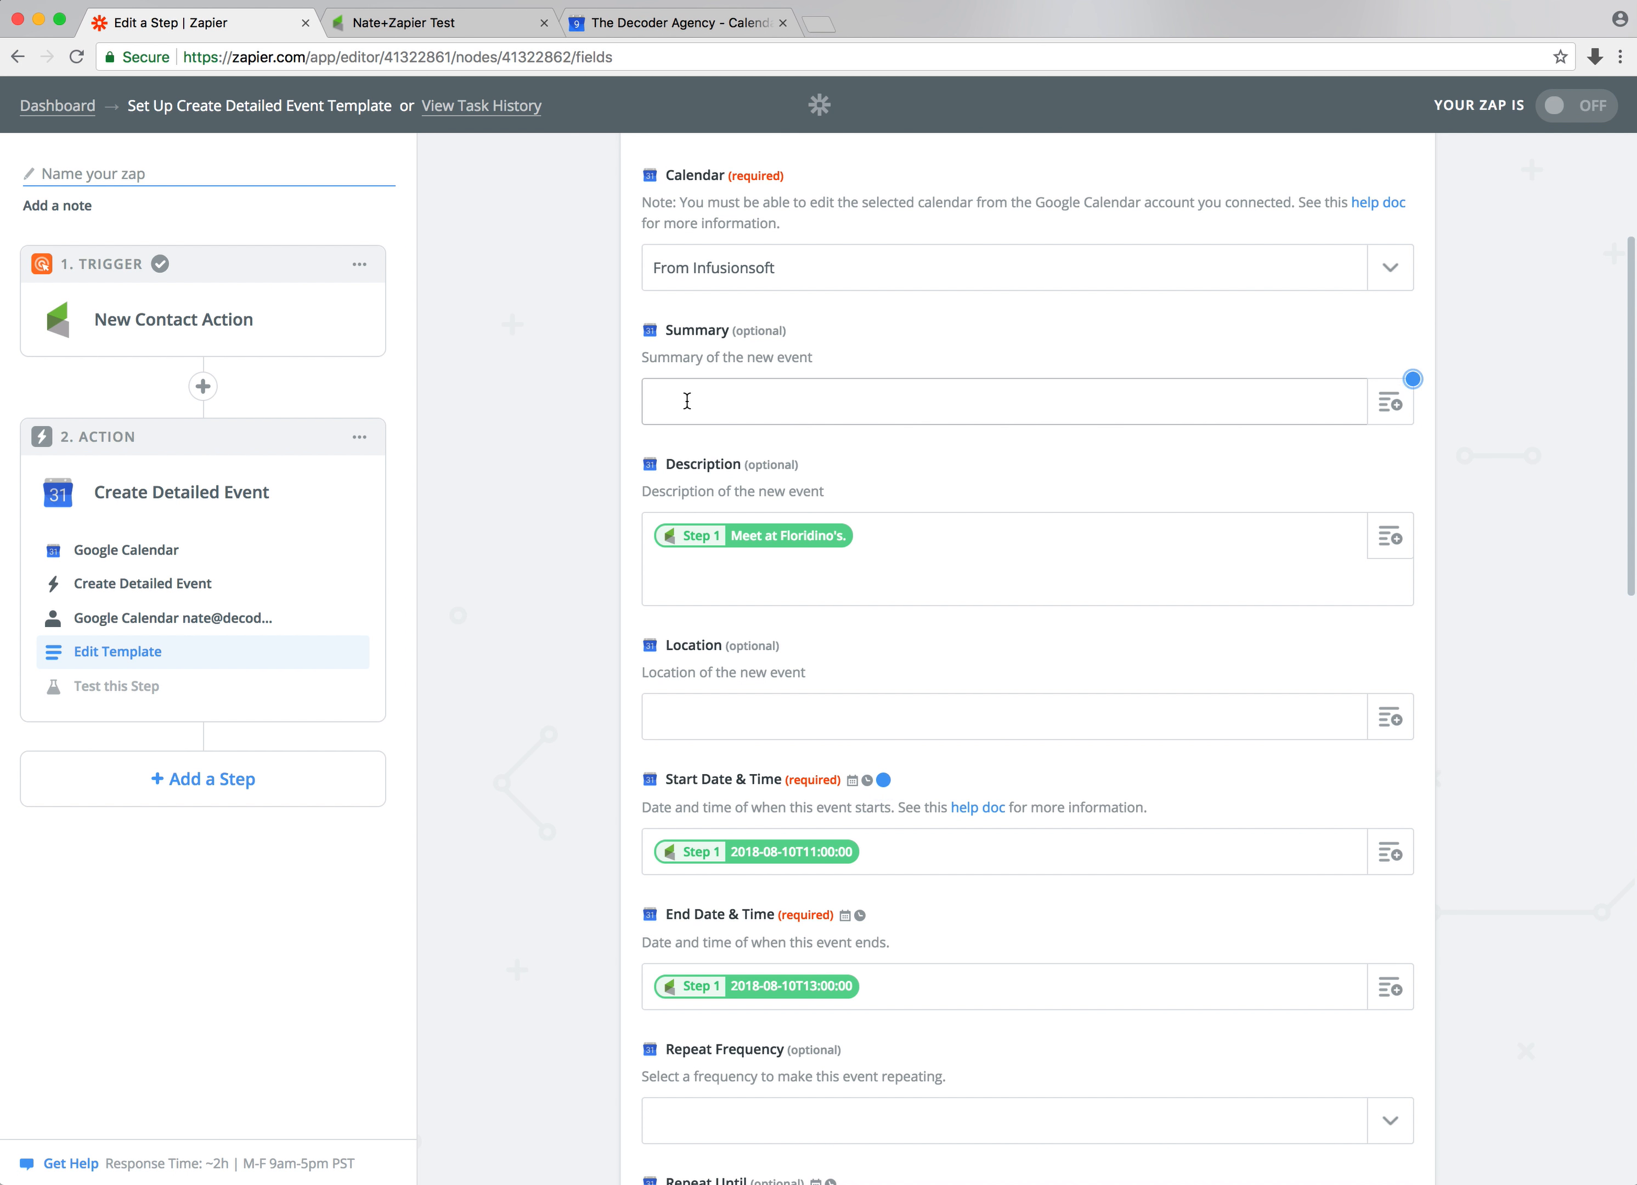
Map the event Summary to the Infusionsoft Action Description field
click(1410, 406)
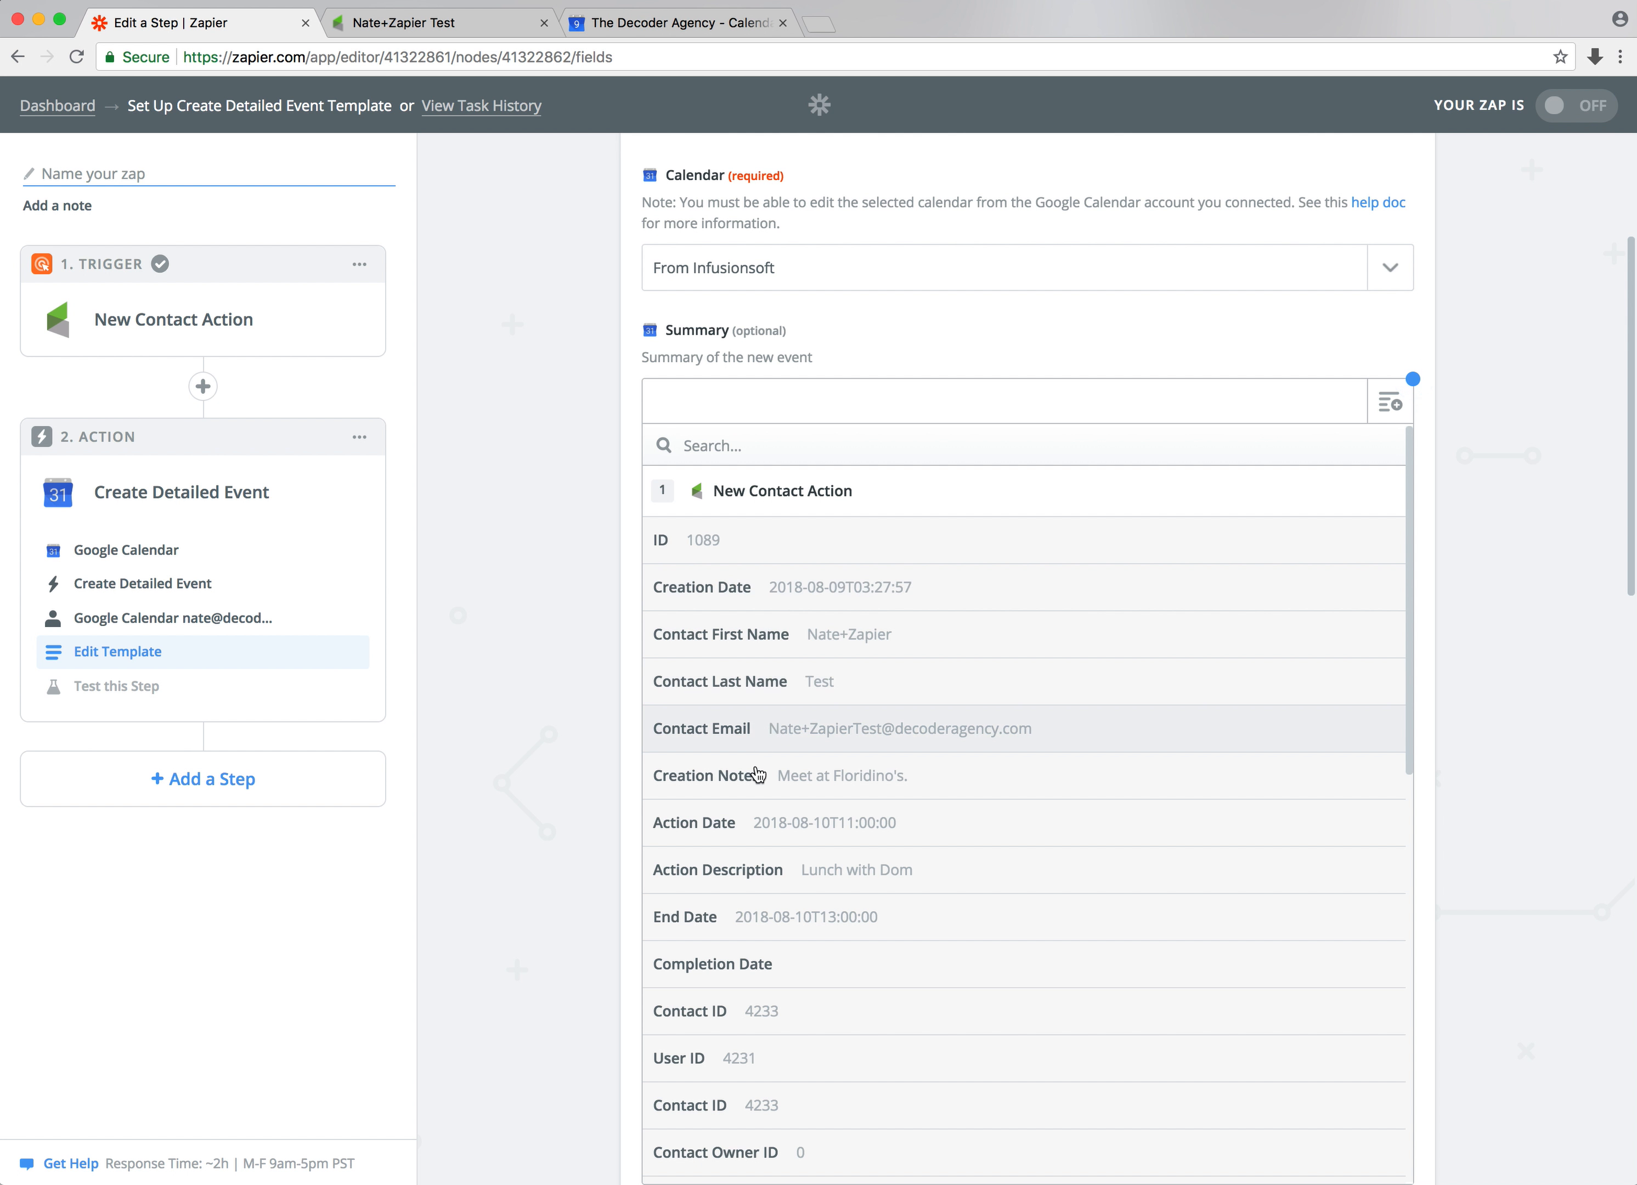
click(828, 876)
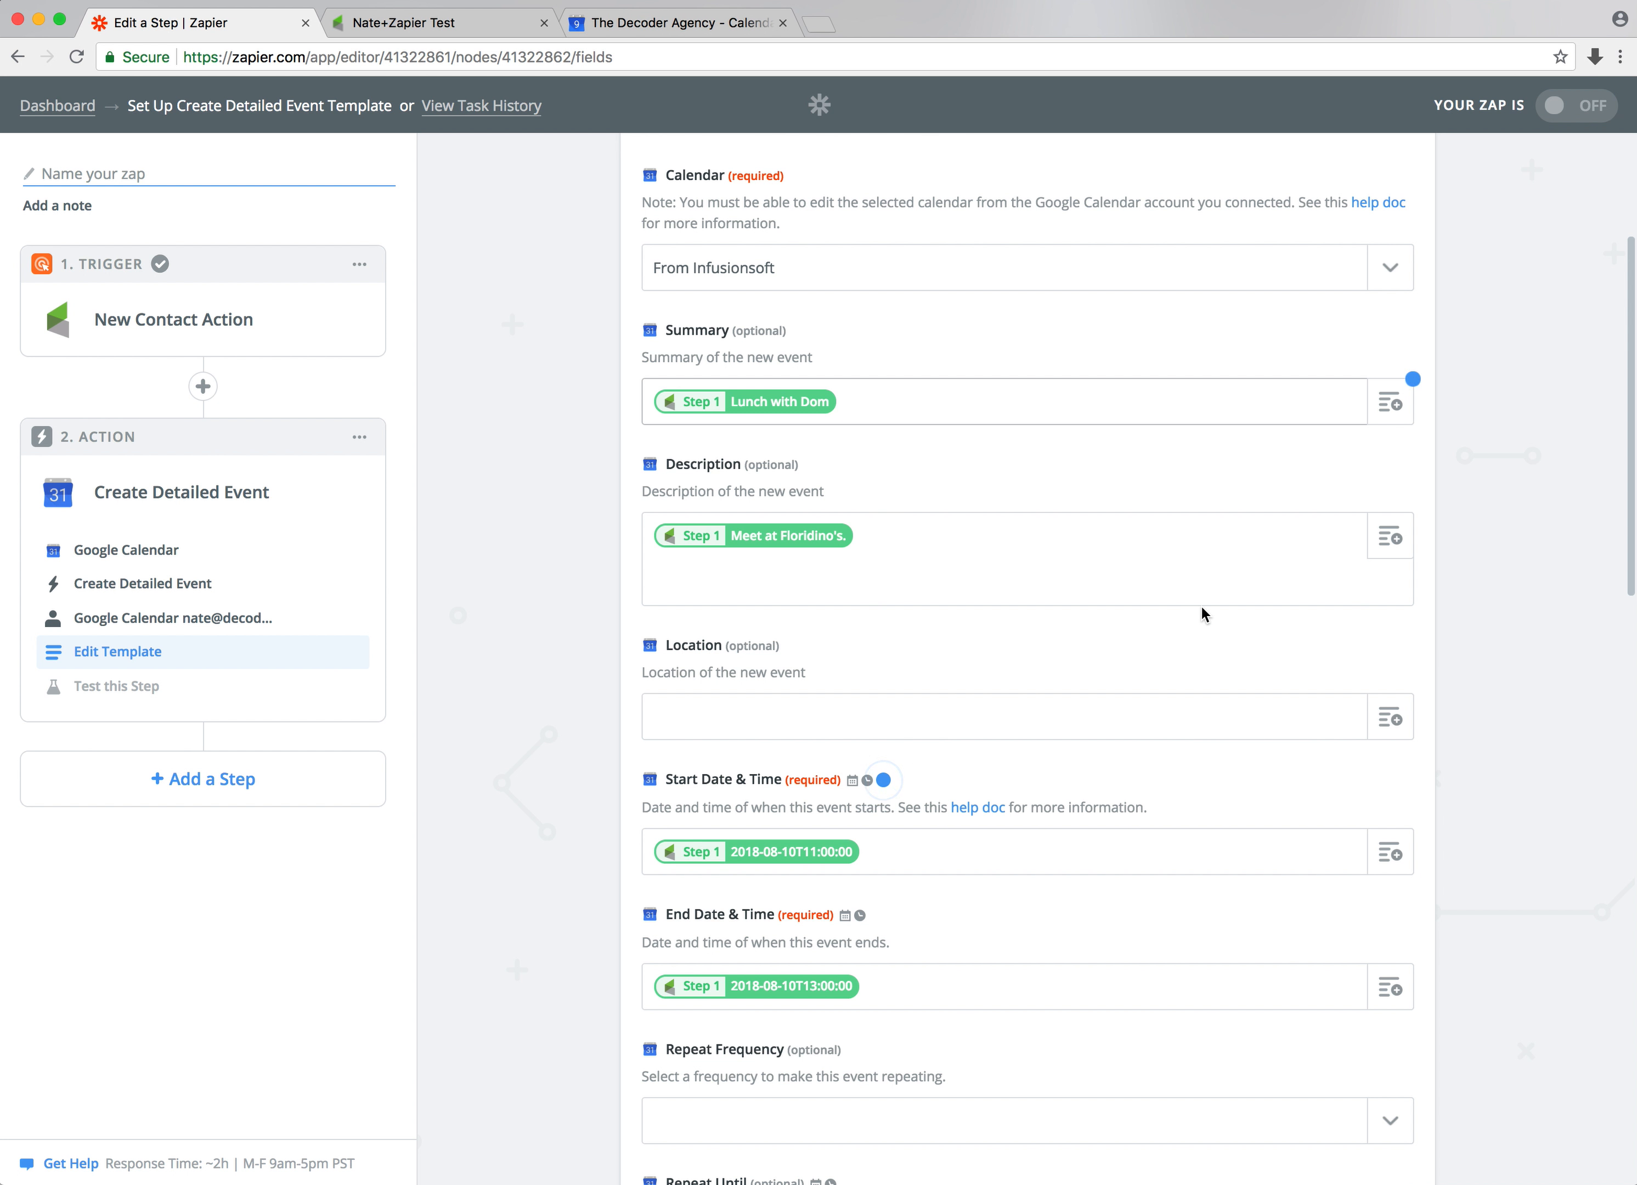
scroll(1202, 610, down, 1)
scroll(1202, 613, down, 1)
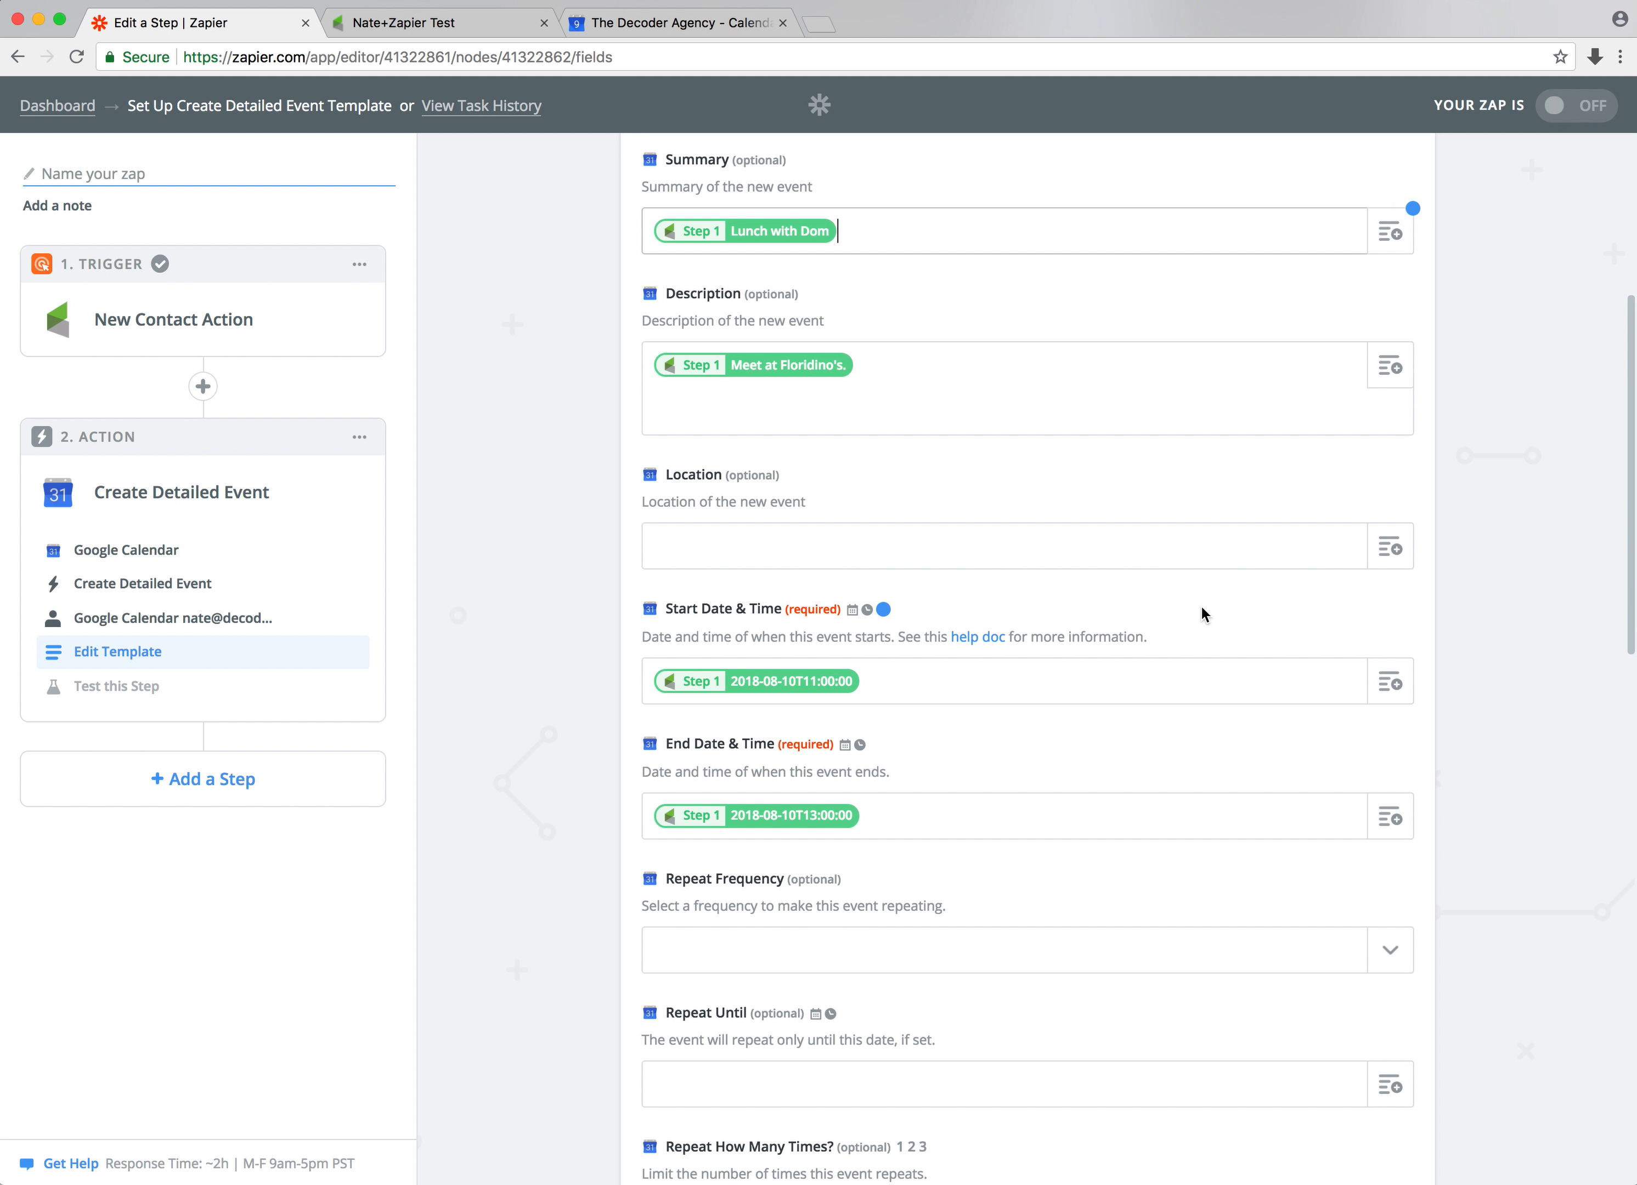
Add the Action Description field on its own line above the Creation Notes in the event Description
click(651, 366)
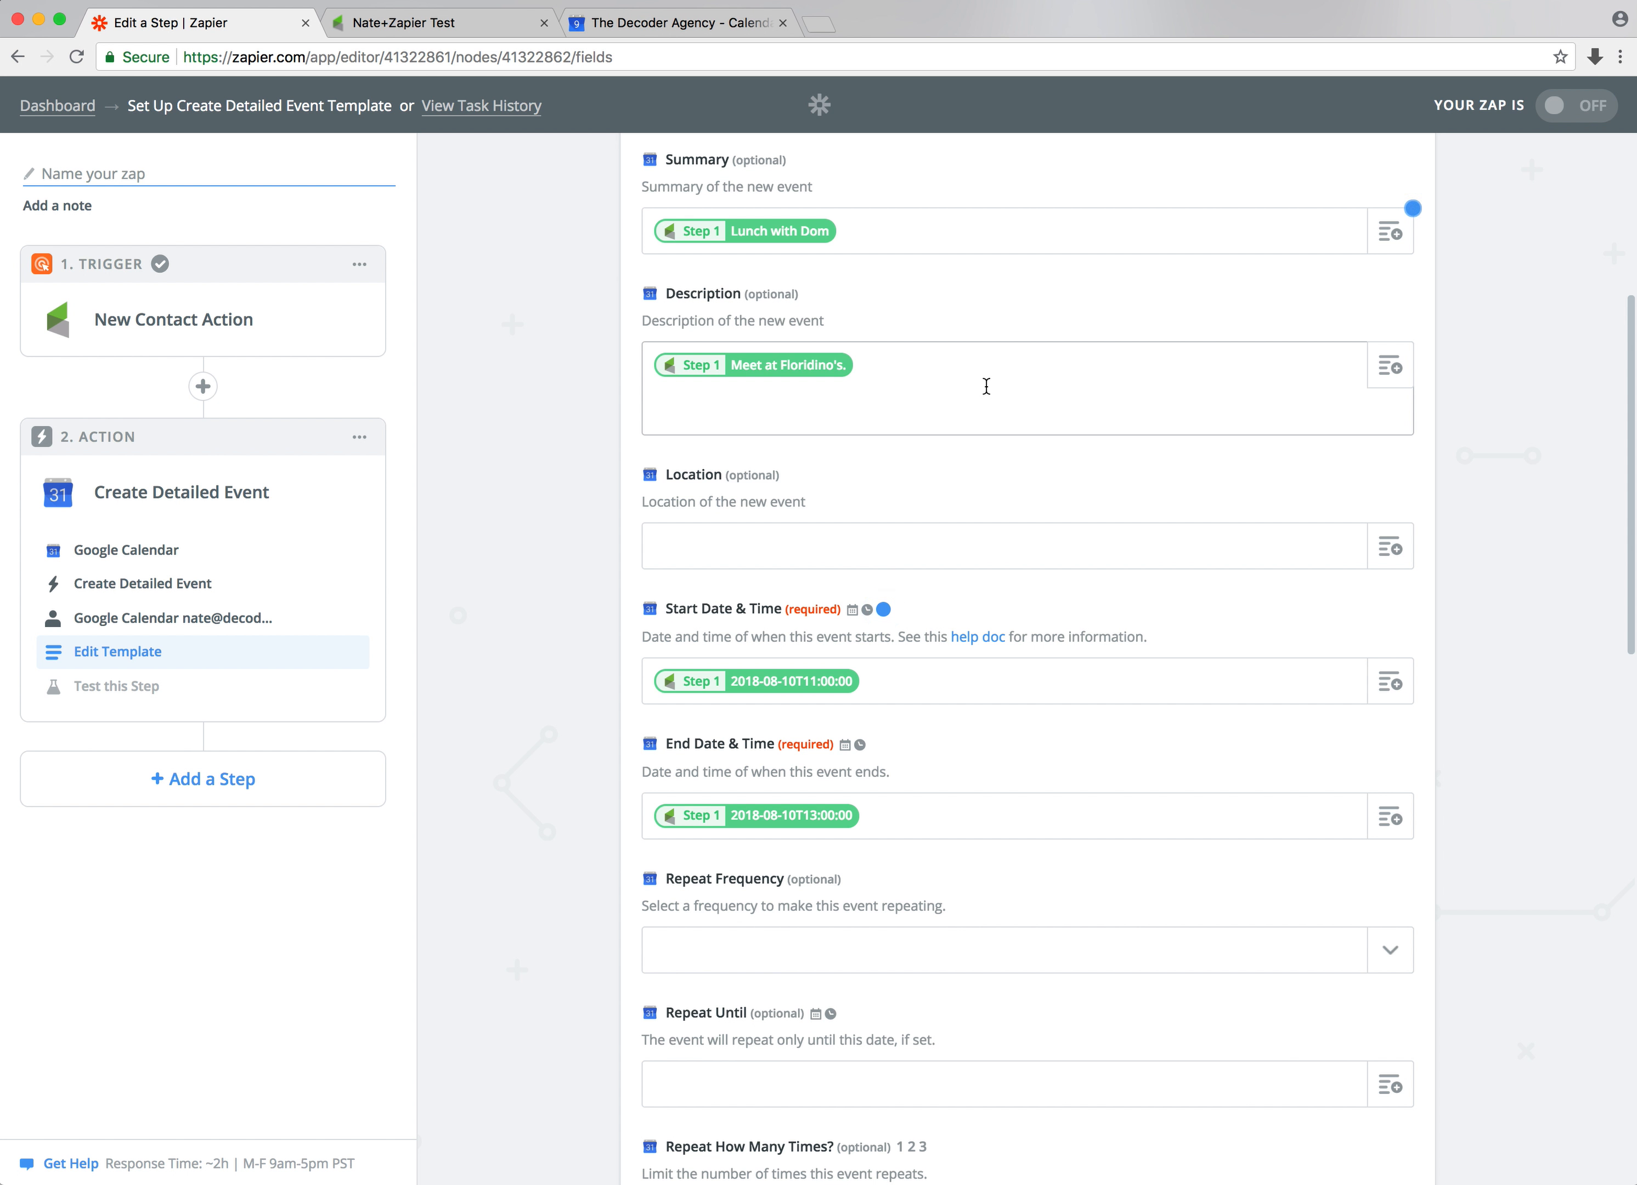
key(Return)
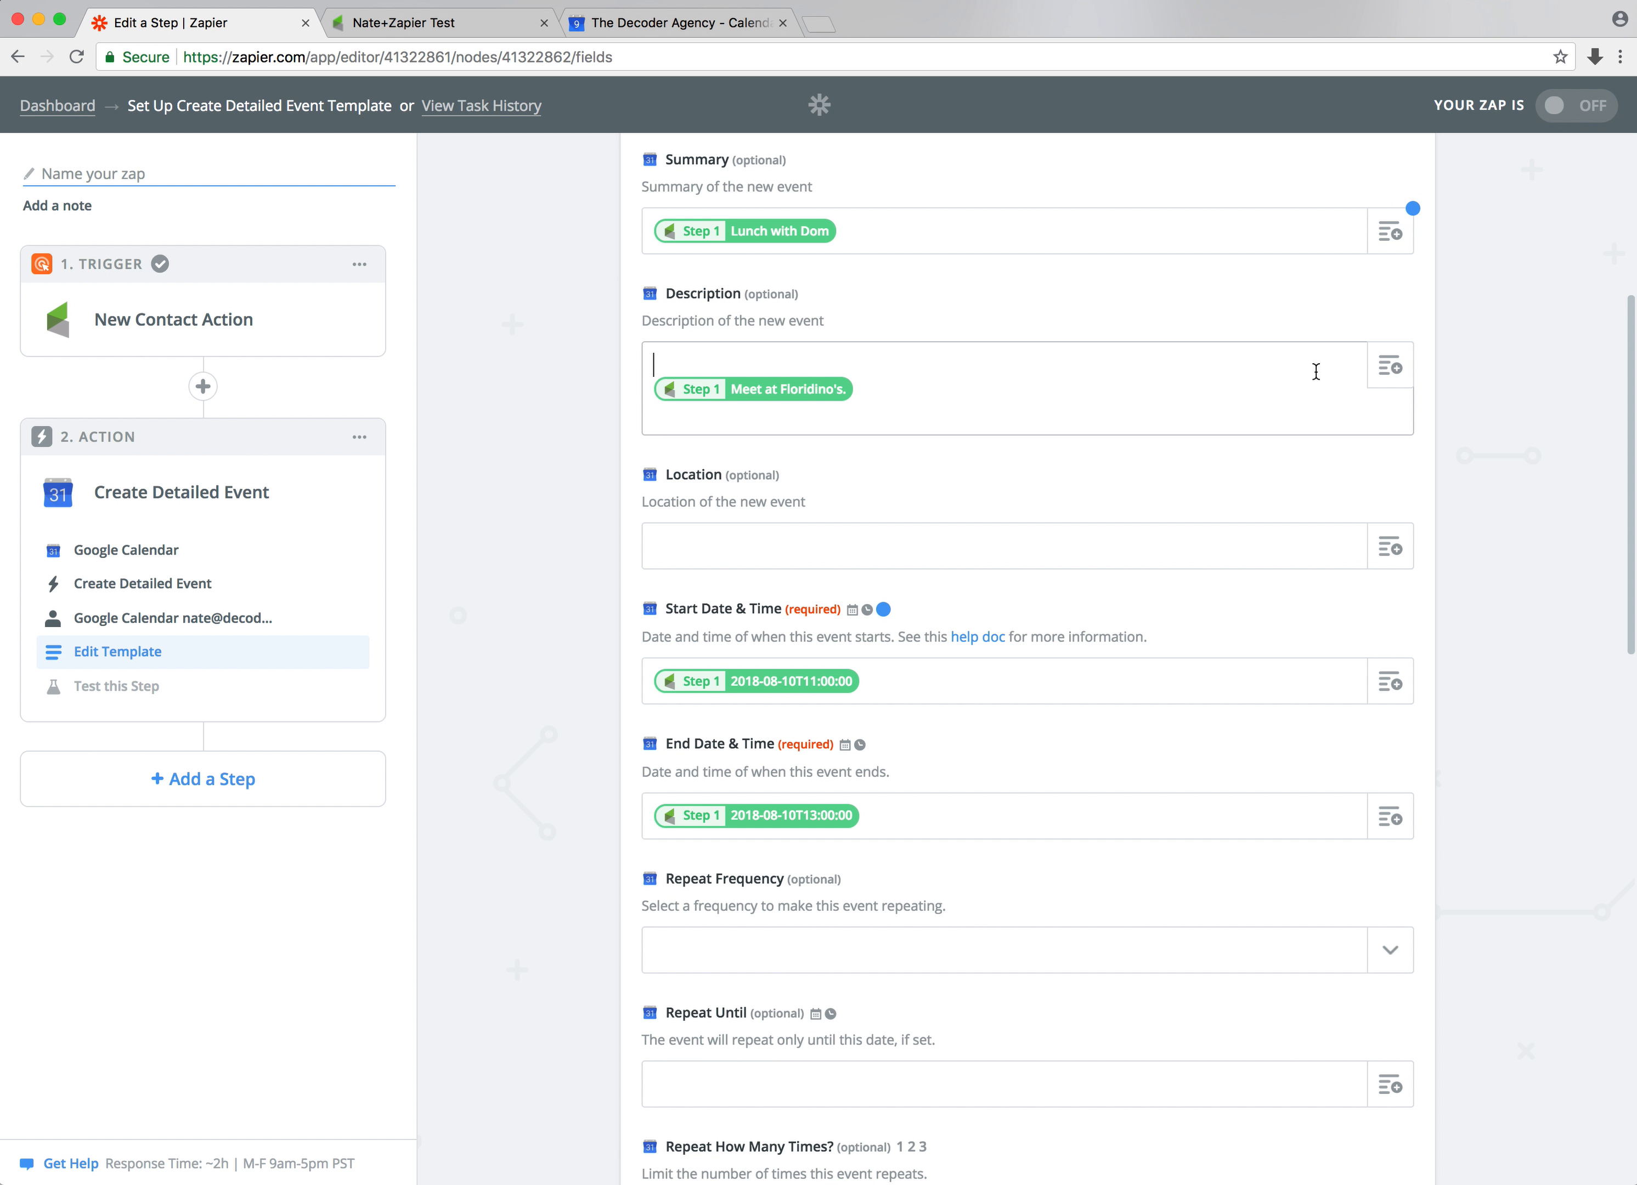
click(1397, 371)
click(845, 779)
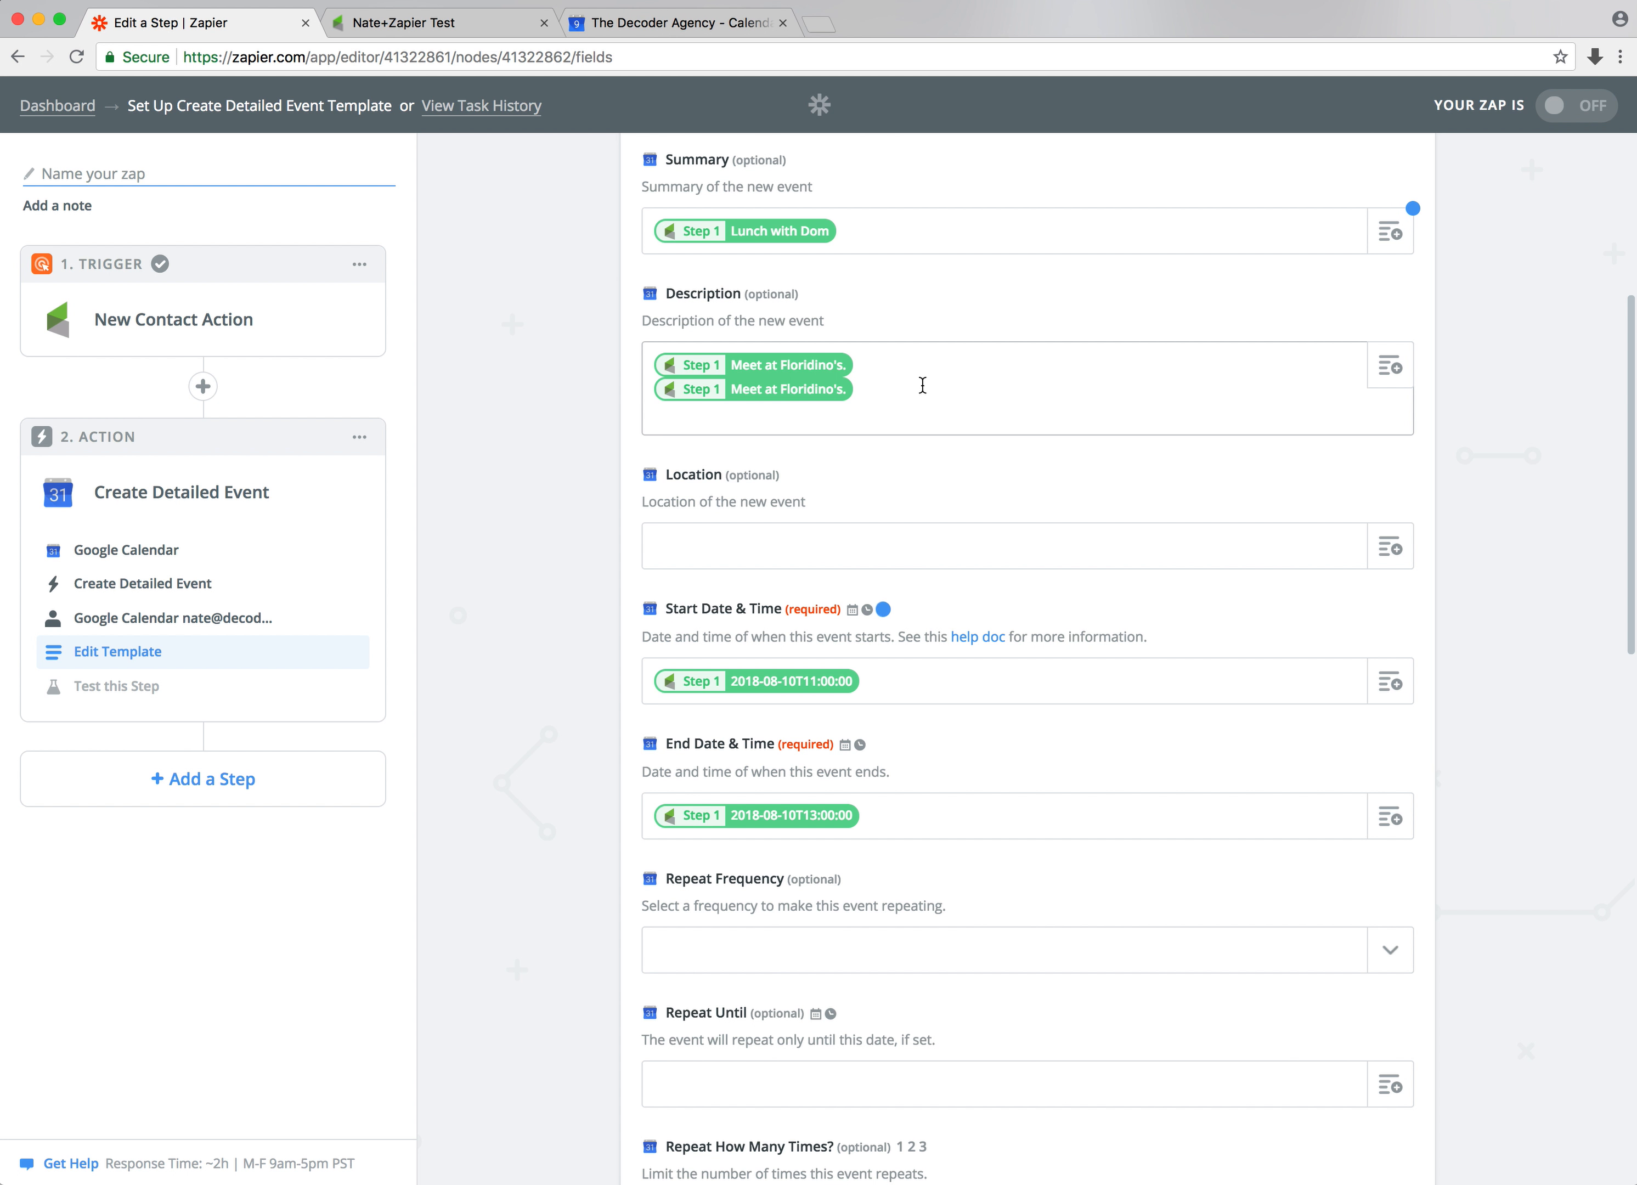
key(BackSpace)
click(1397, 371)
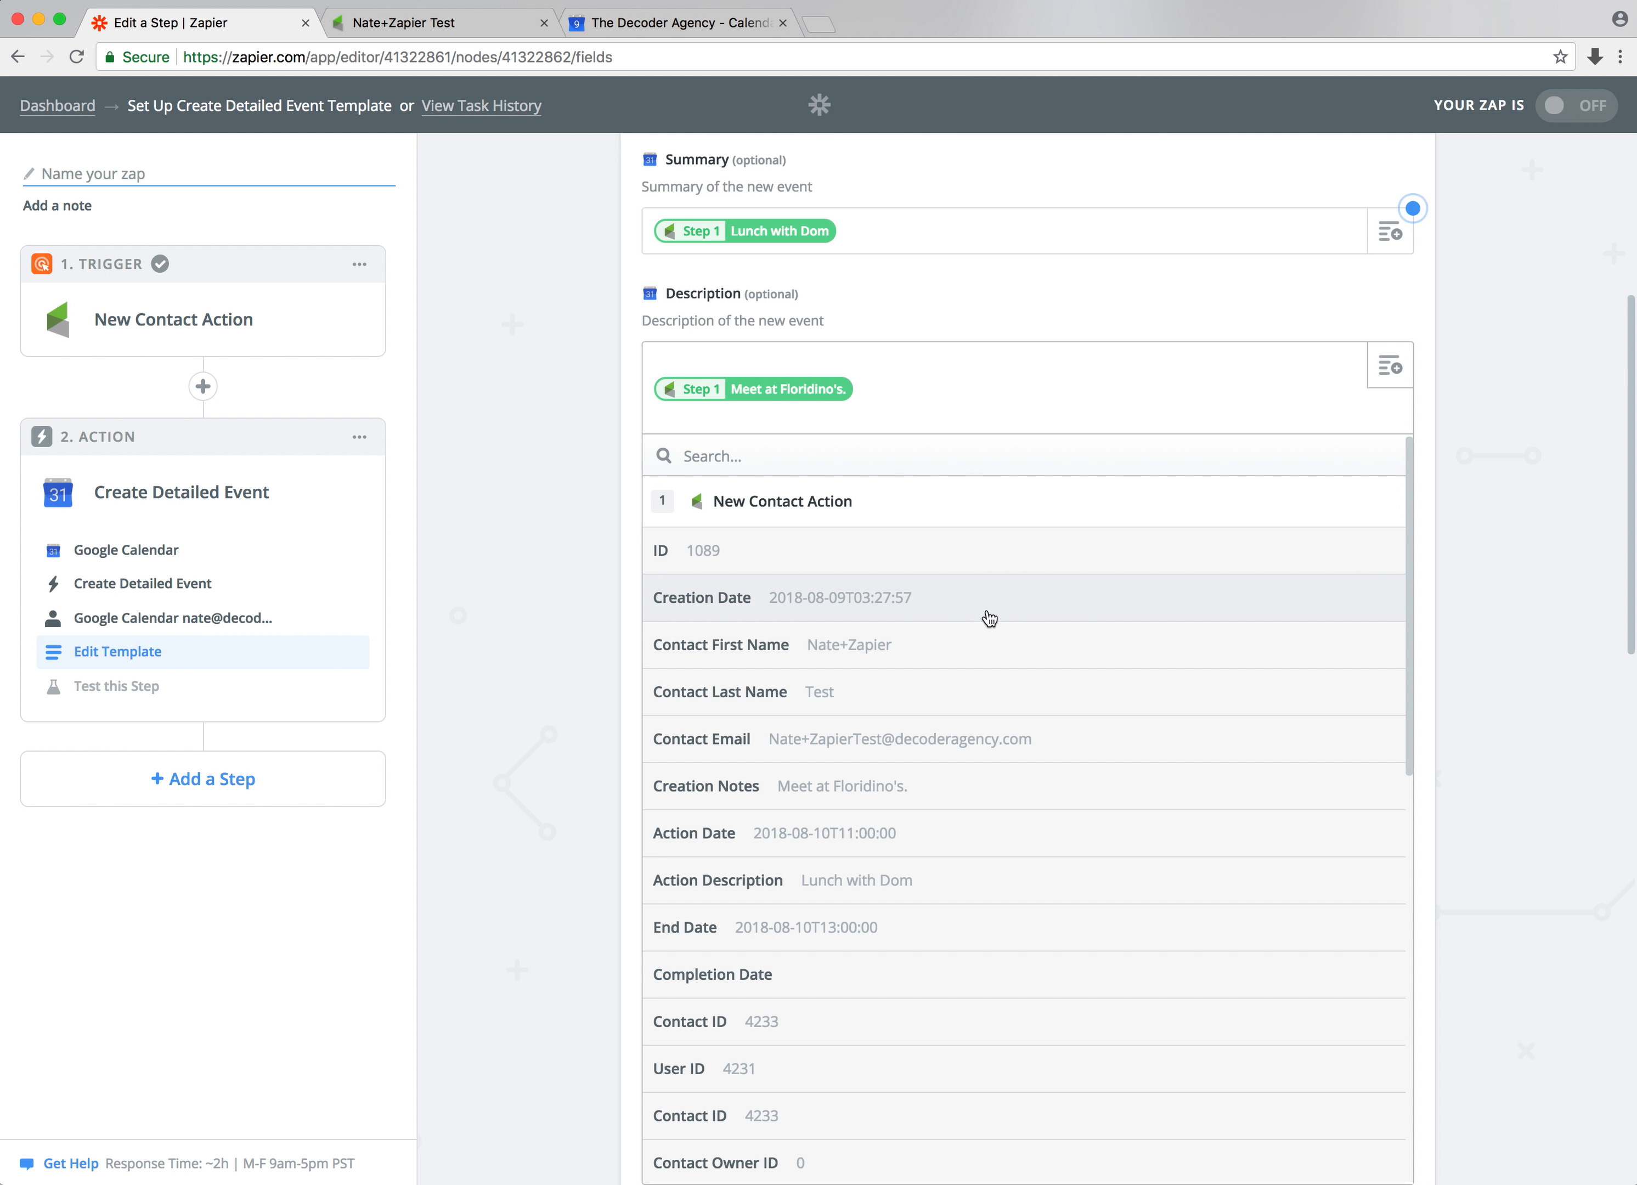
click(868, 881)
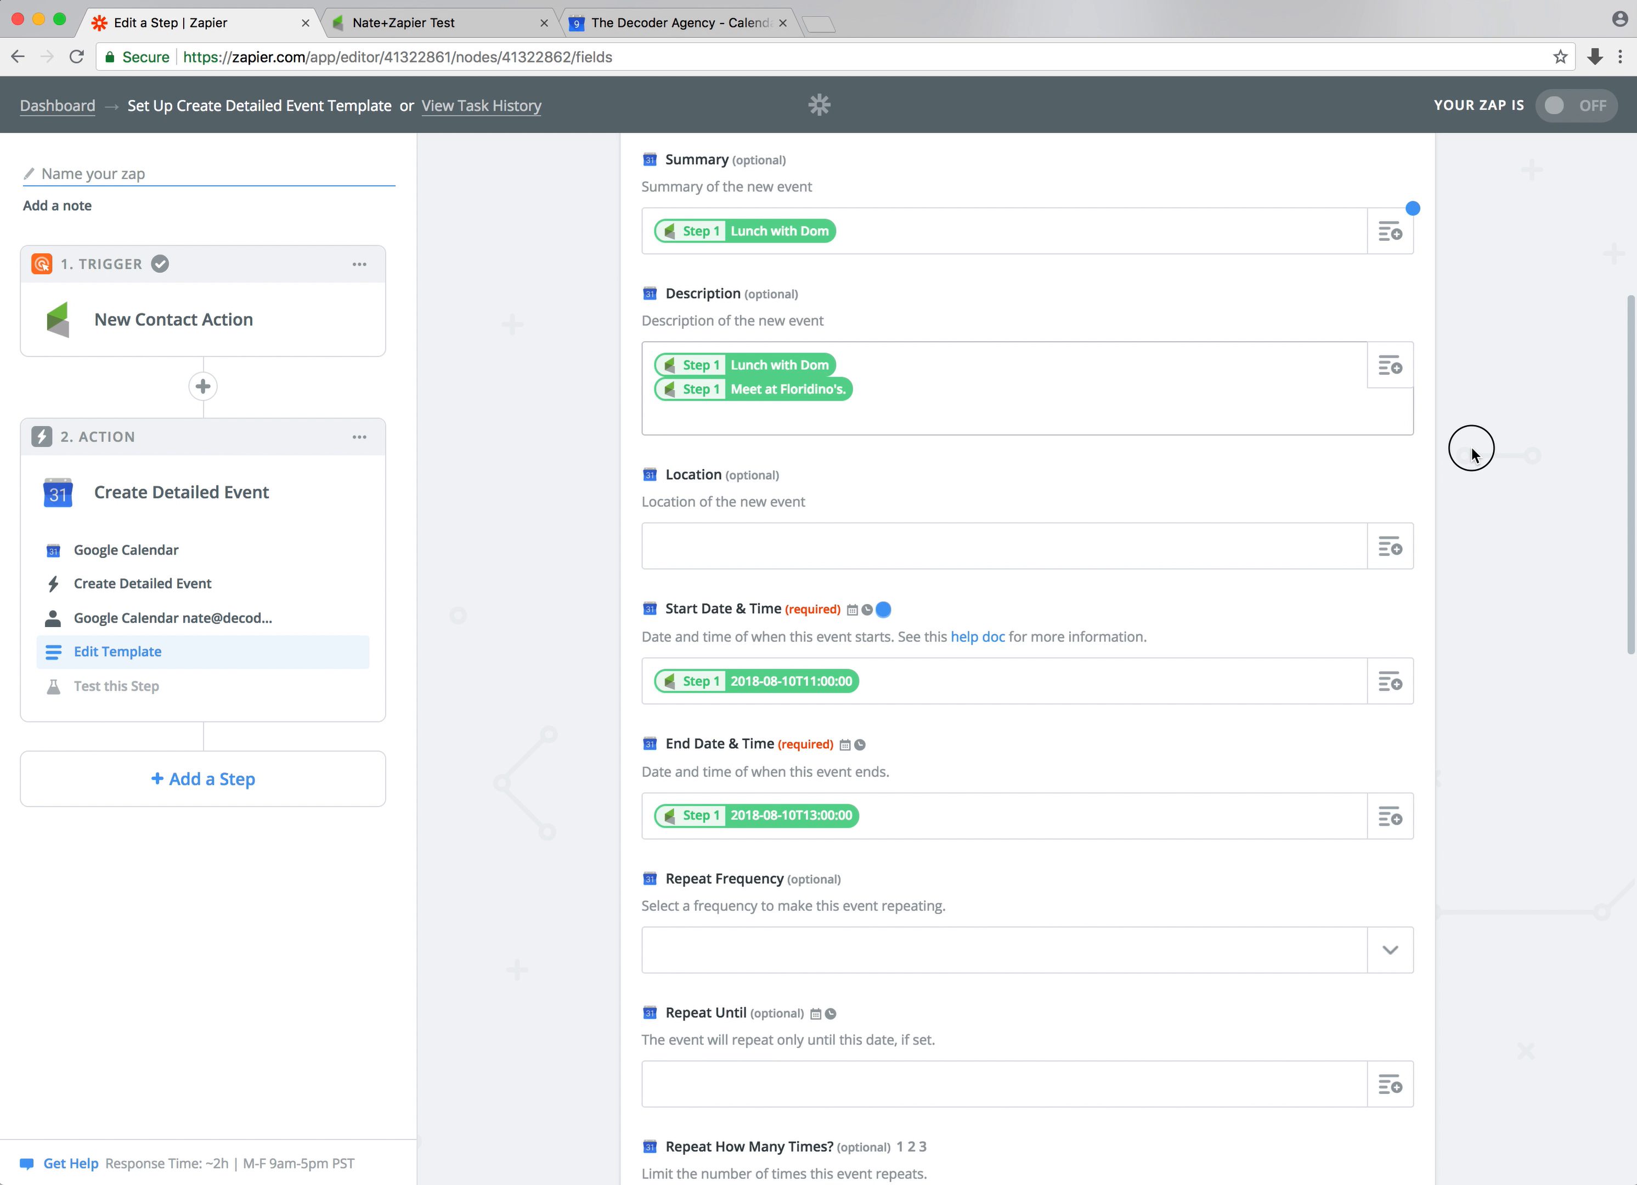
Continue to the test step and send a test detailed event to Google Calendar
scroll(1470, 445, down, 15)
click(1368, 1058)
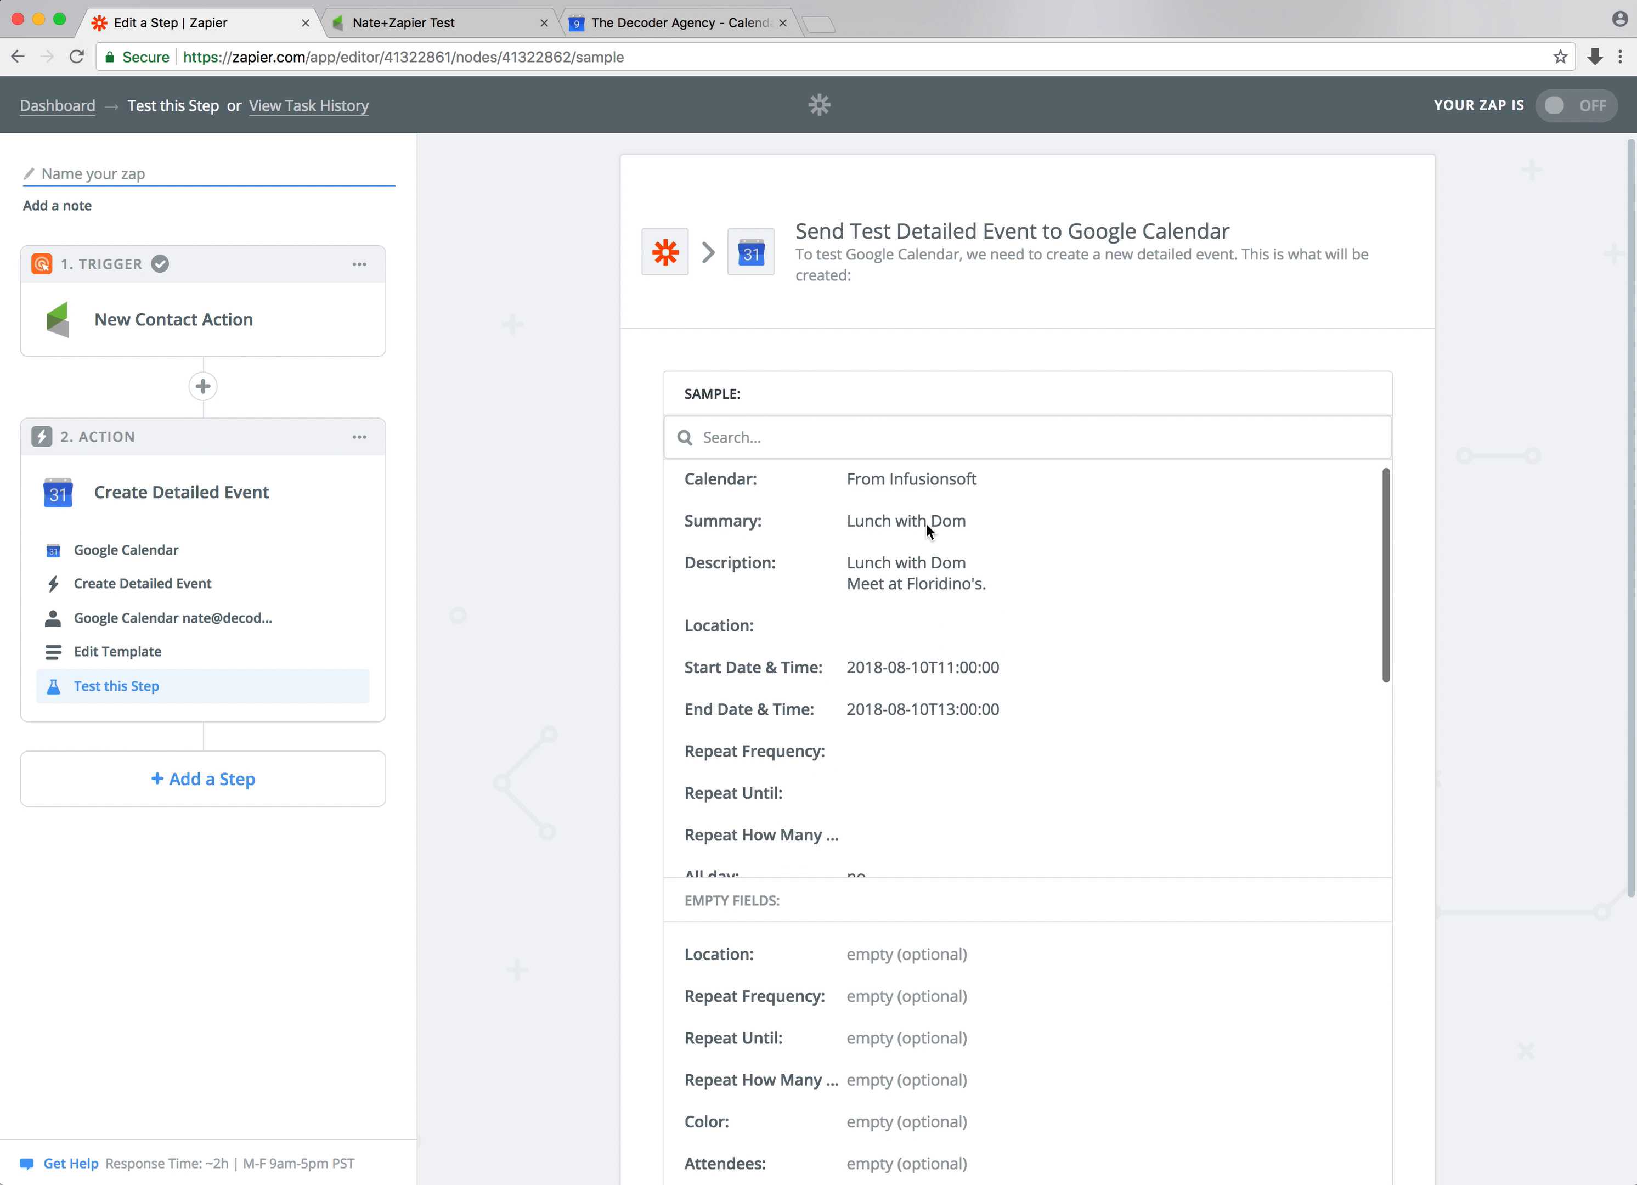
scroll(625, 505, down, 5)
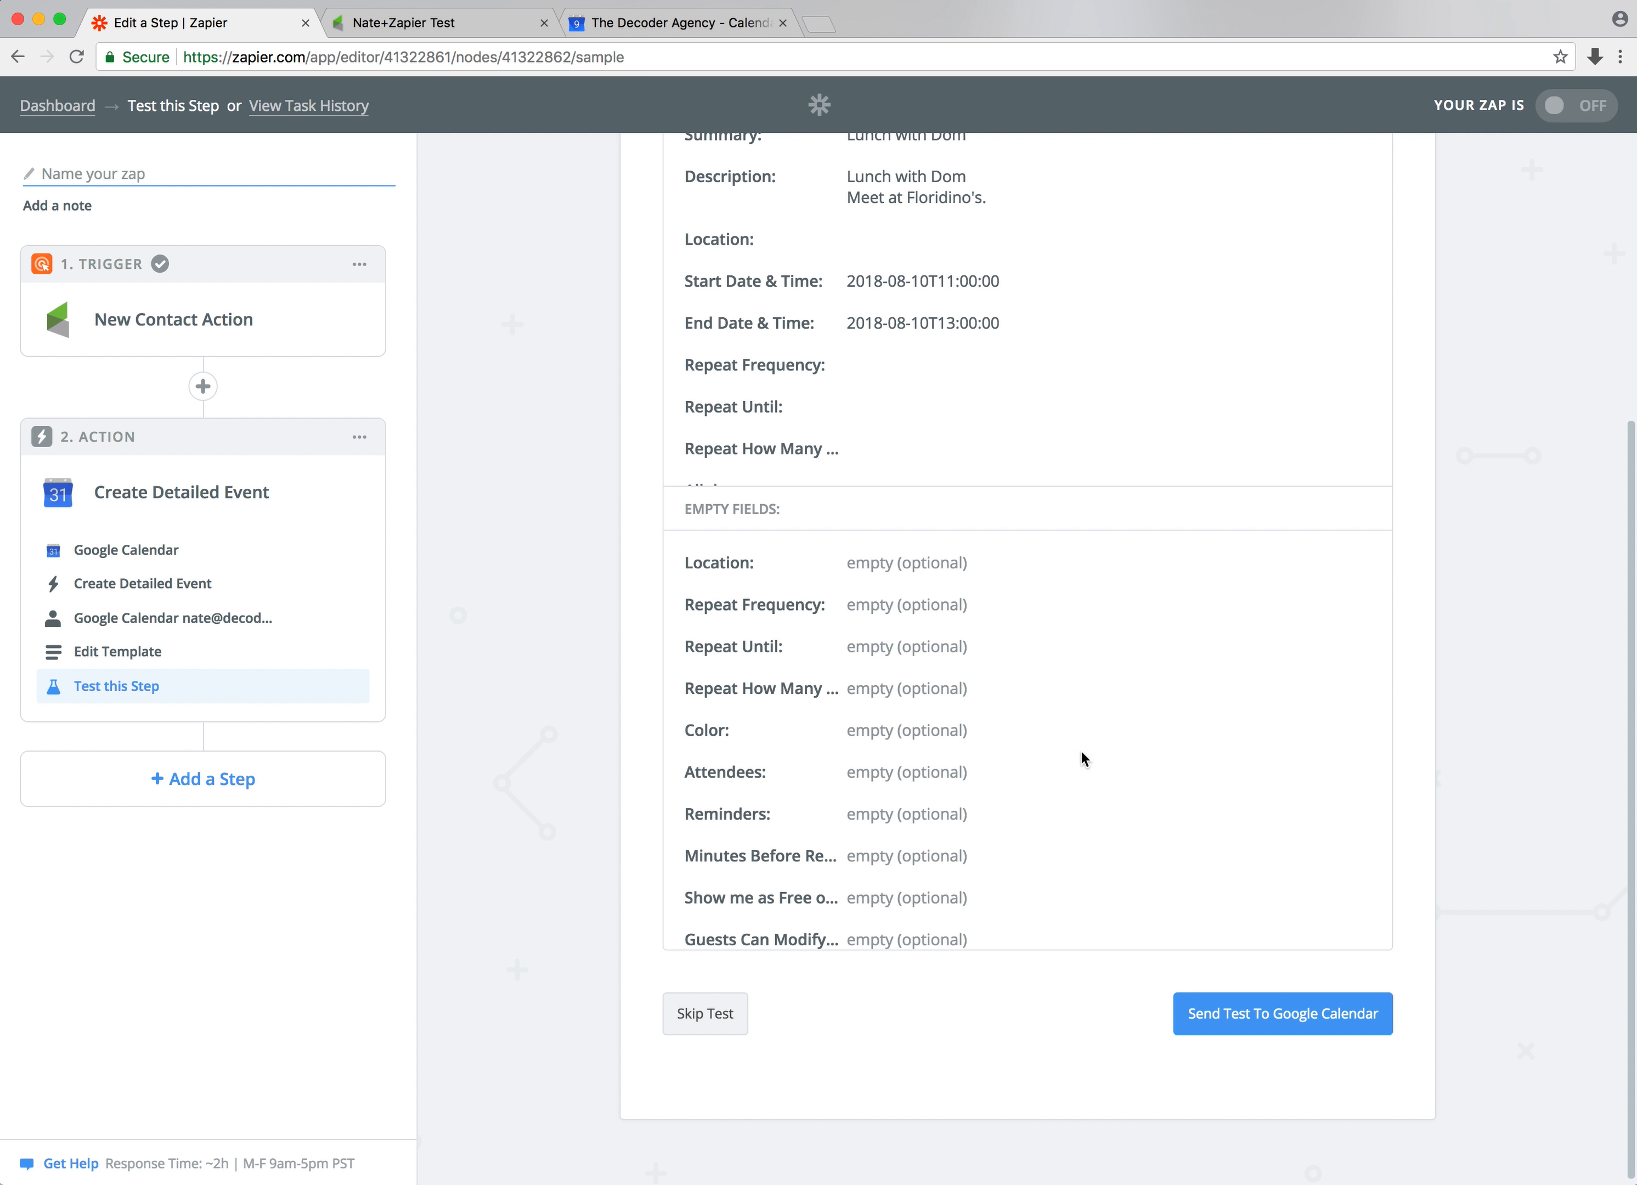
click(1269, 1018)
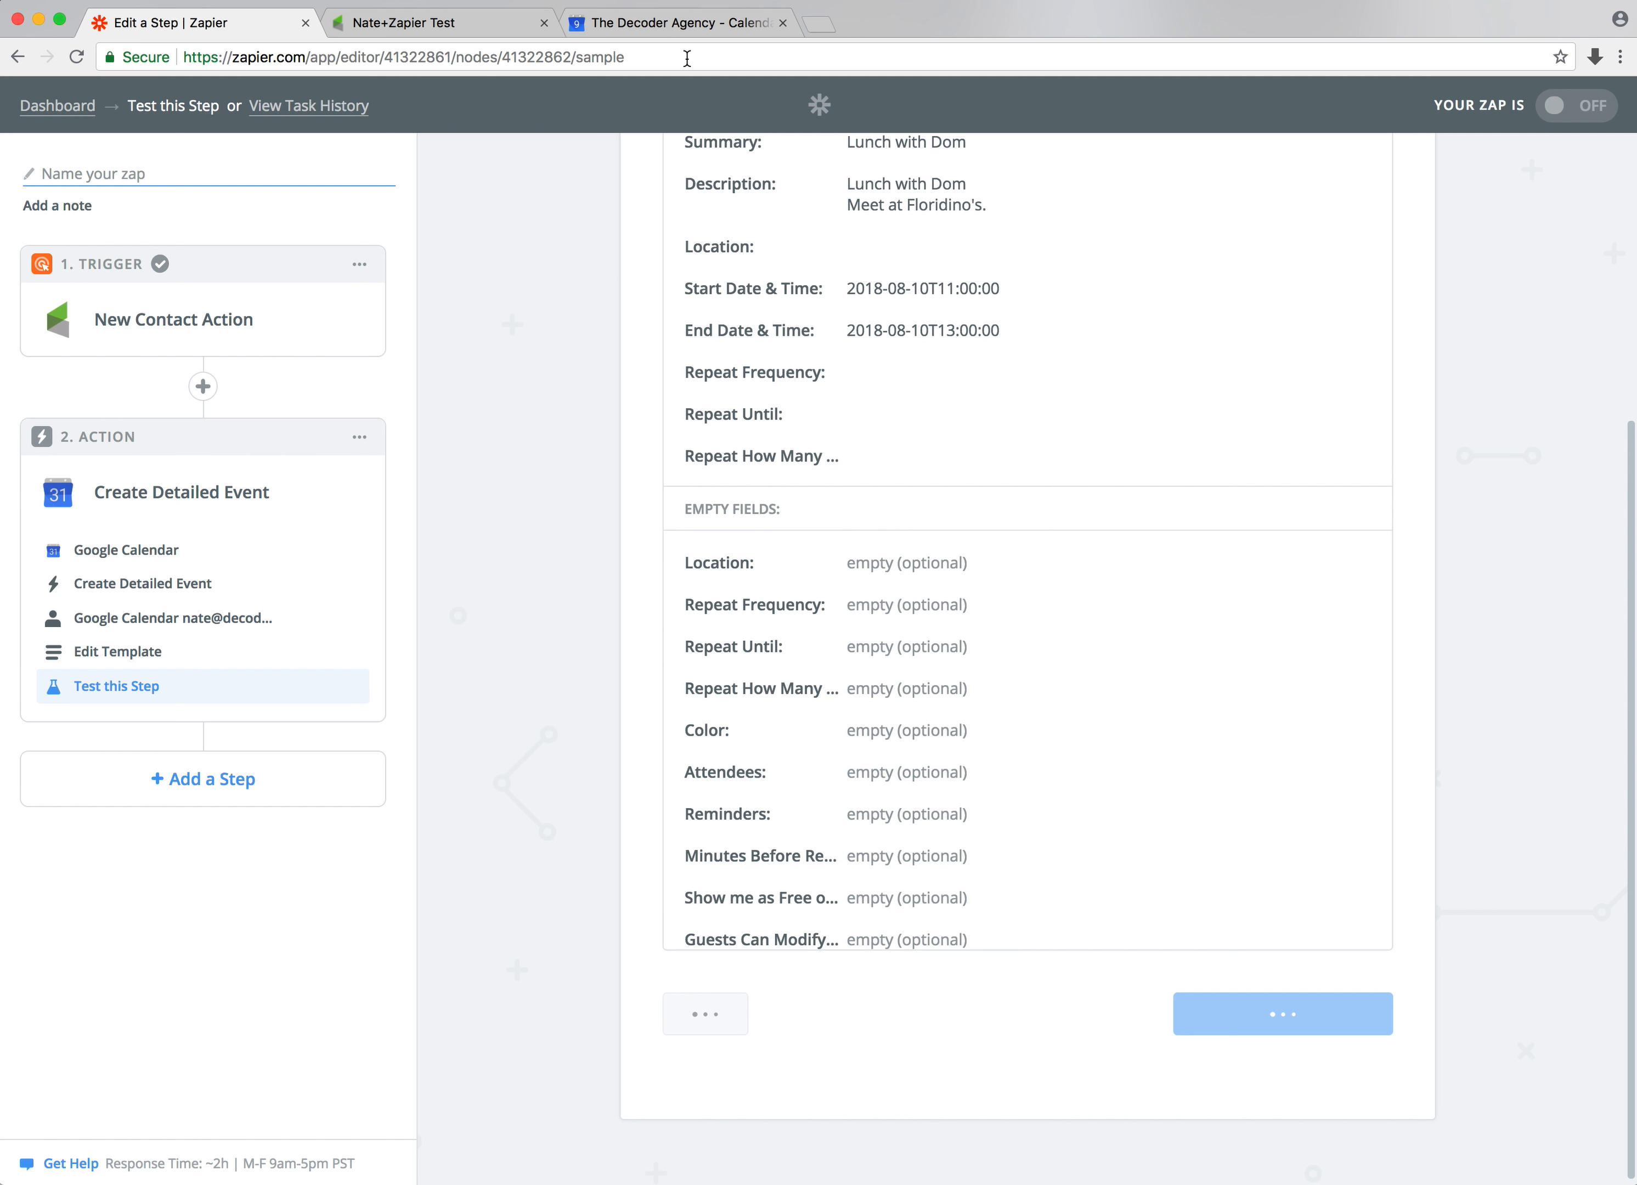
Return to the Google Calendar week view and open the Lunch with Dom test event to check its details
click(688, 27)
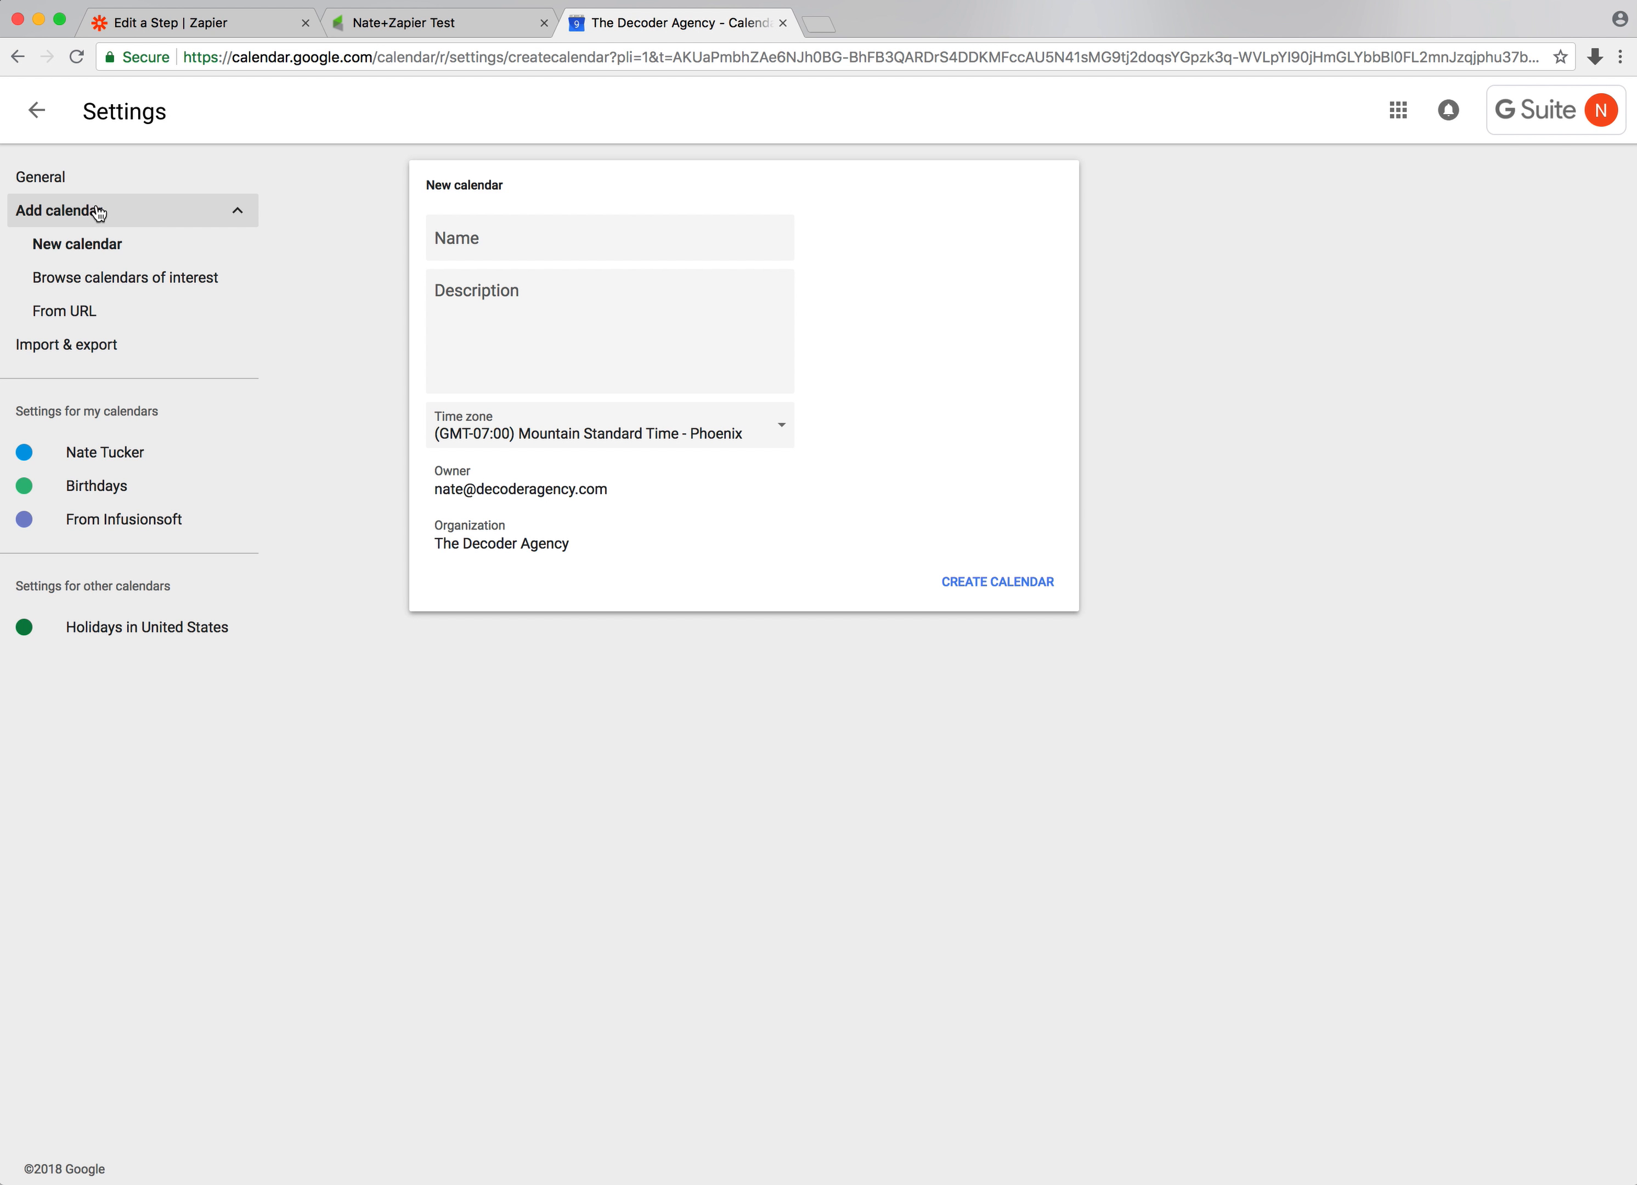
click(57, 177)
click(51, 121)
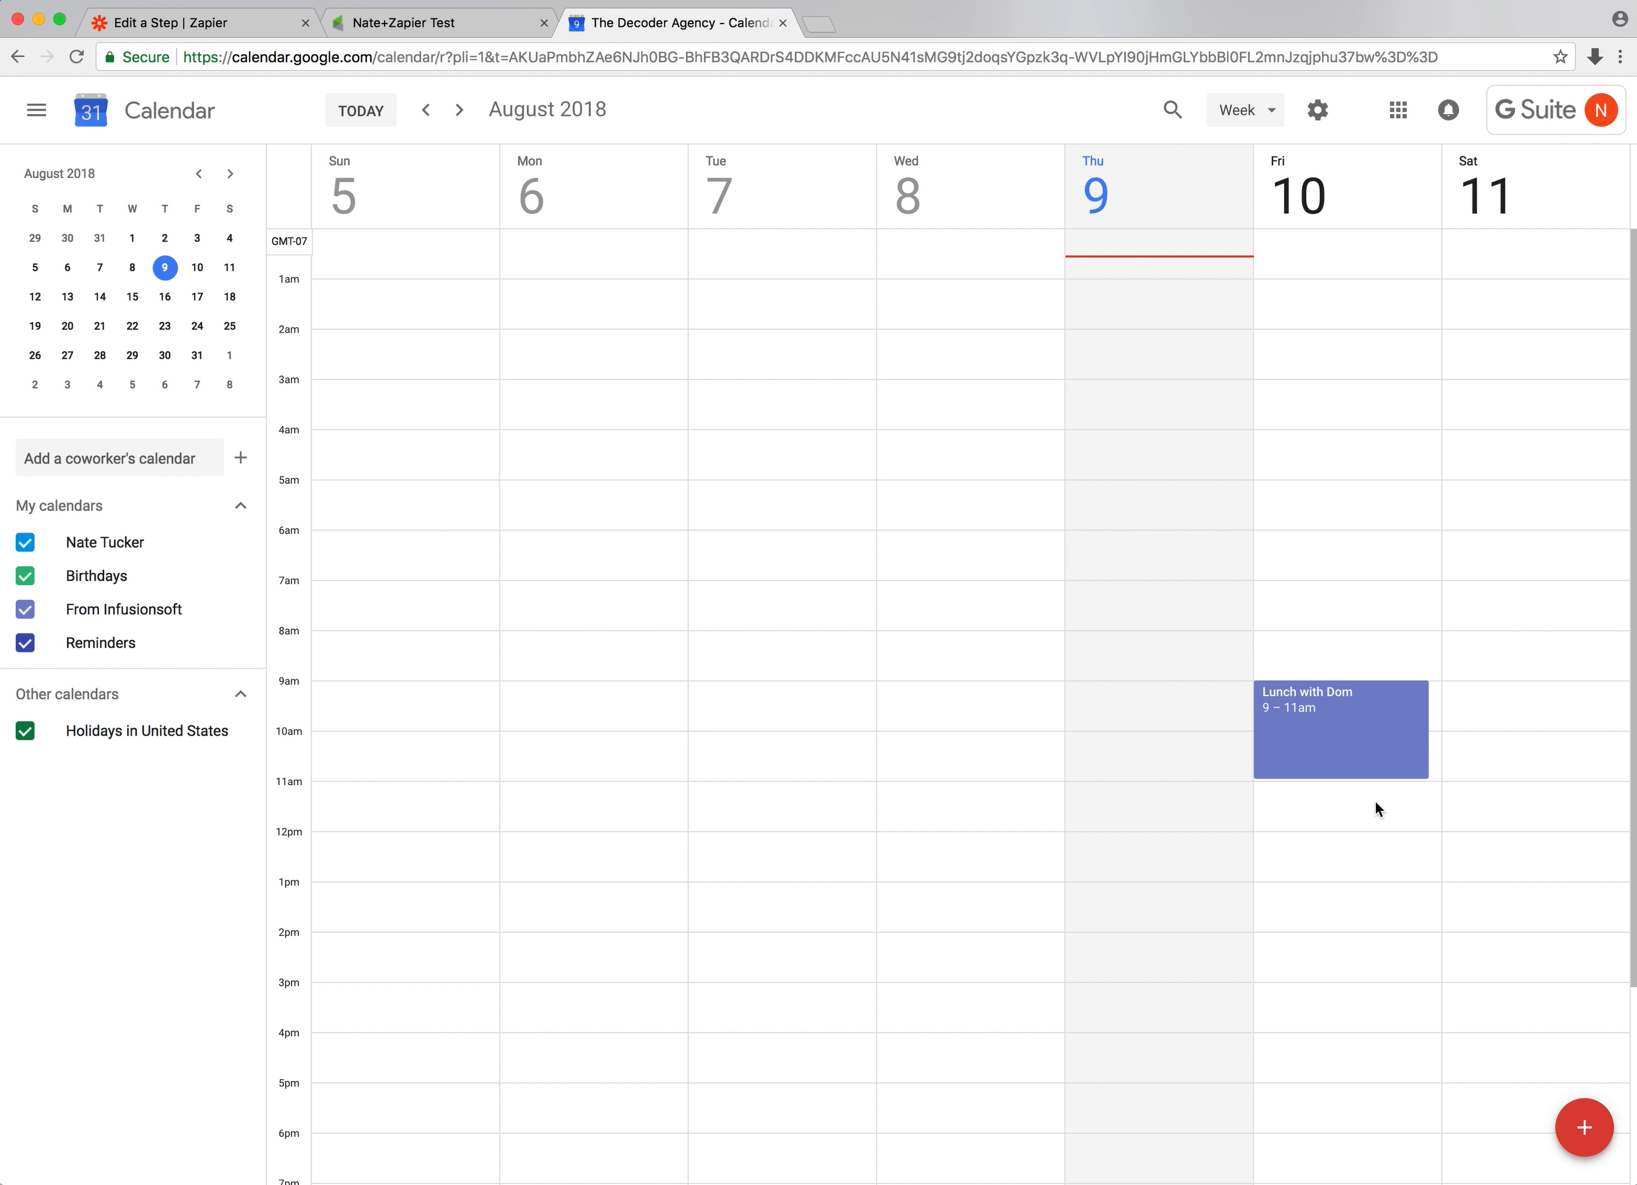
double_click(1355, 722)
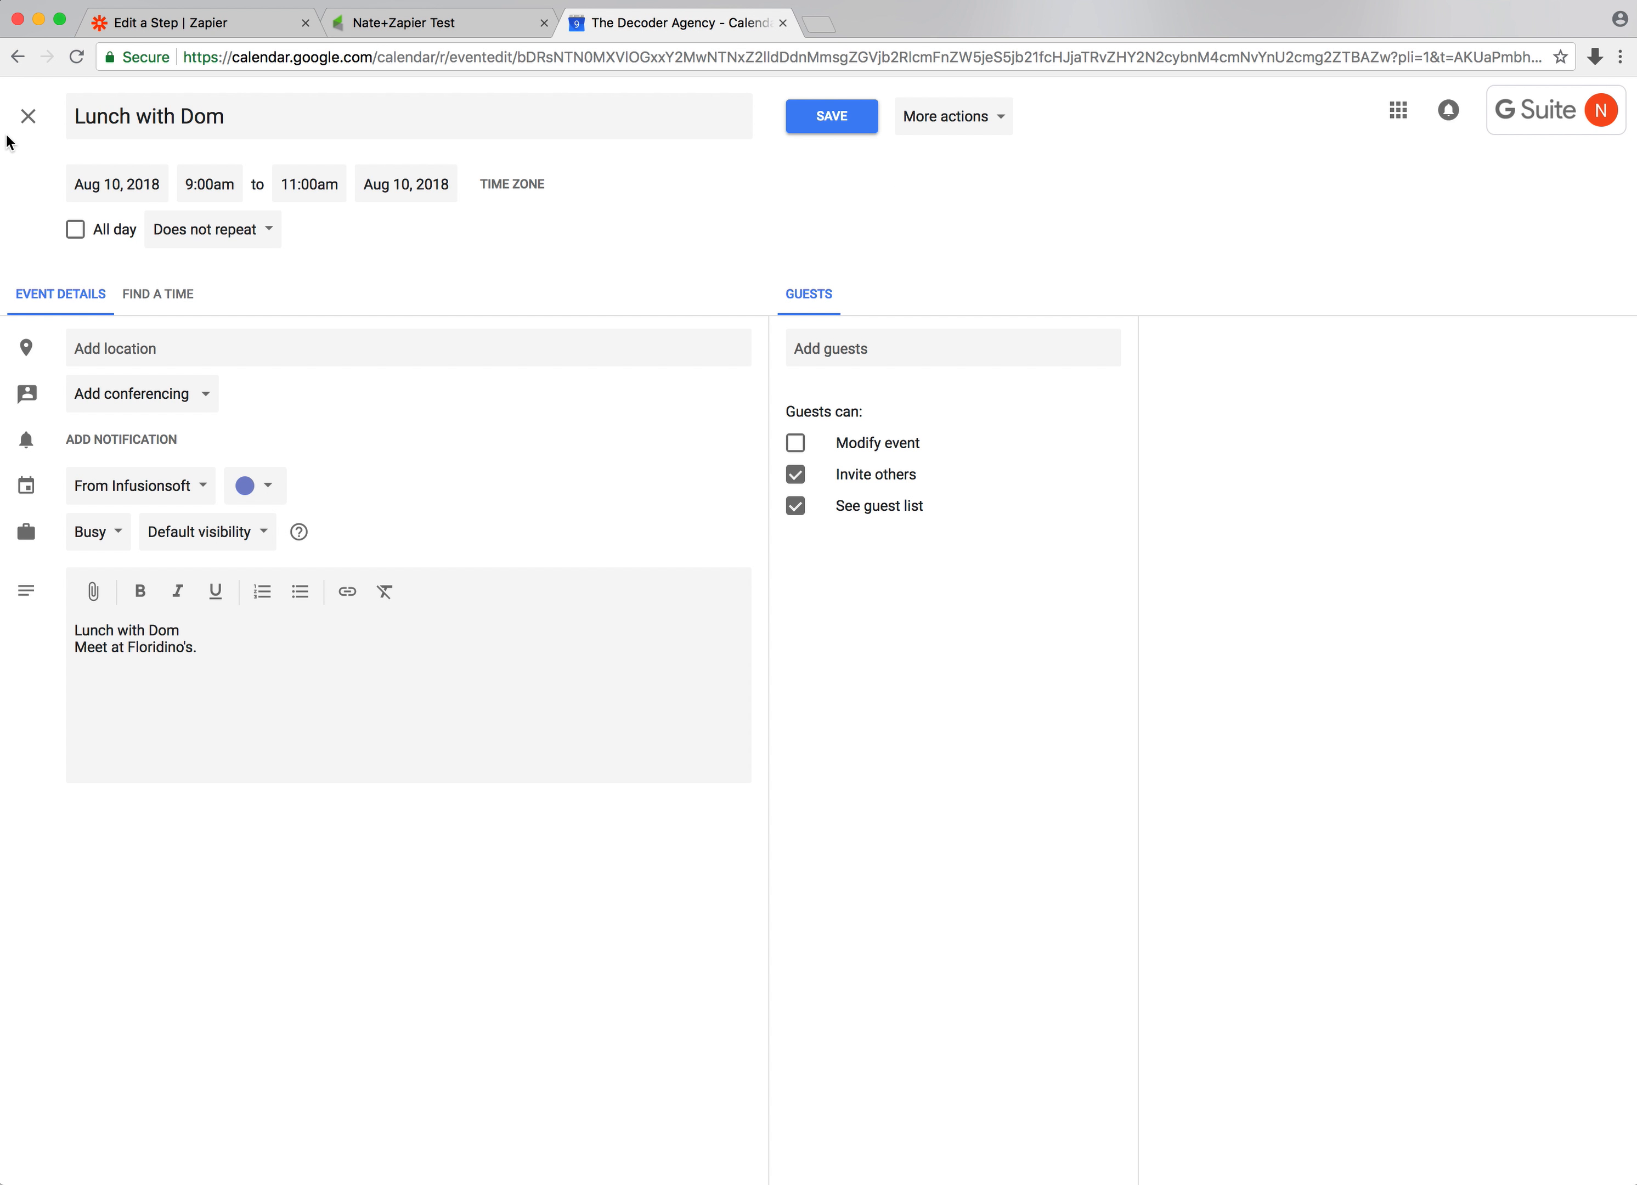
click(29, 116)
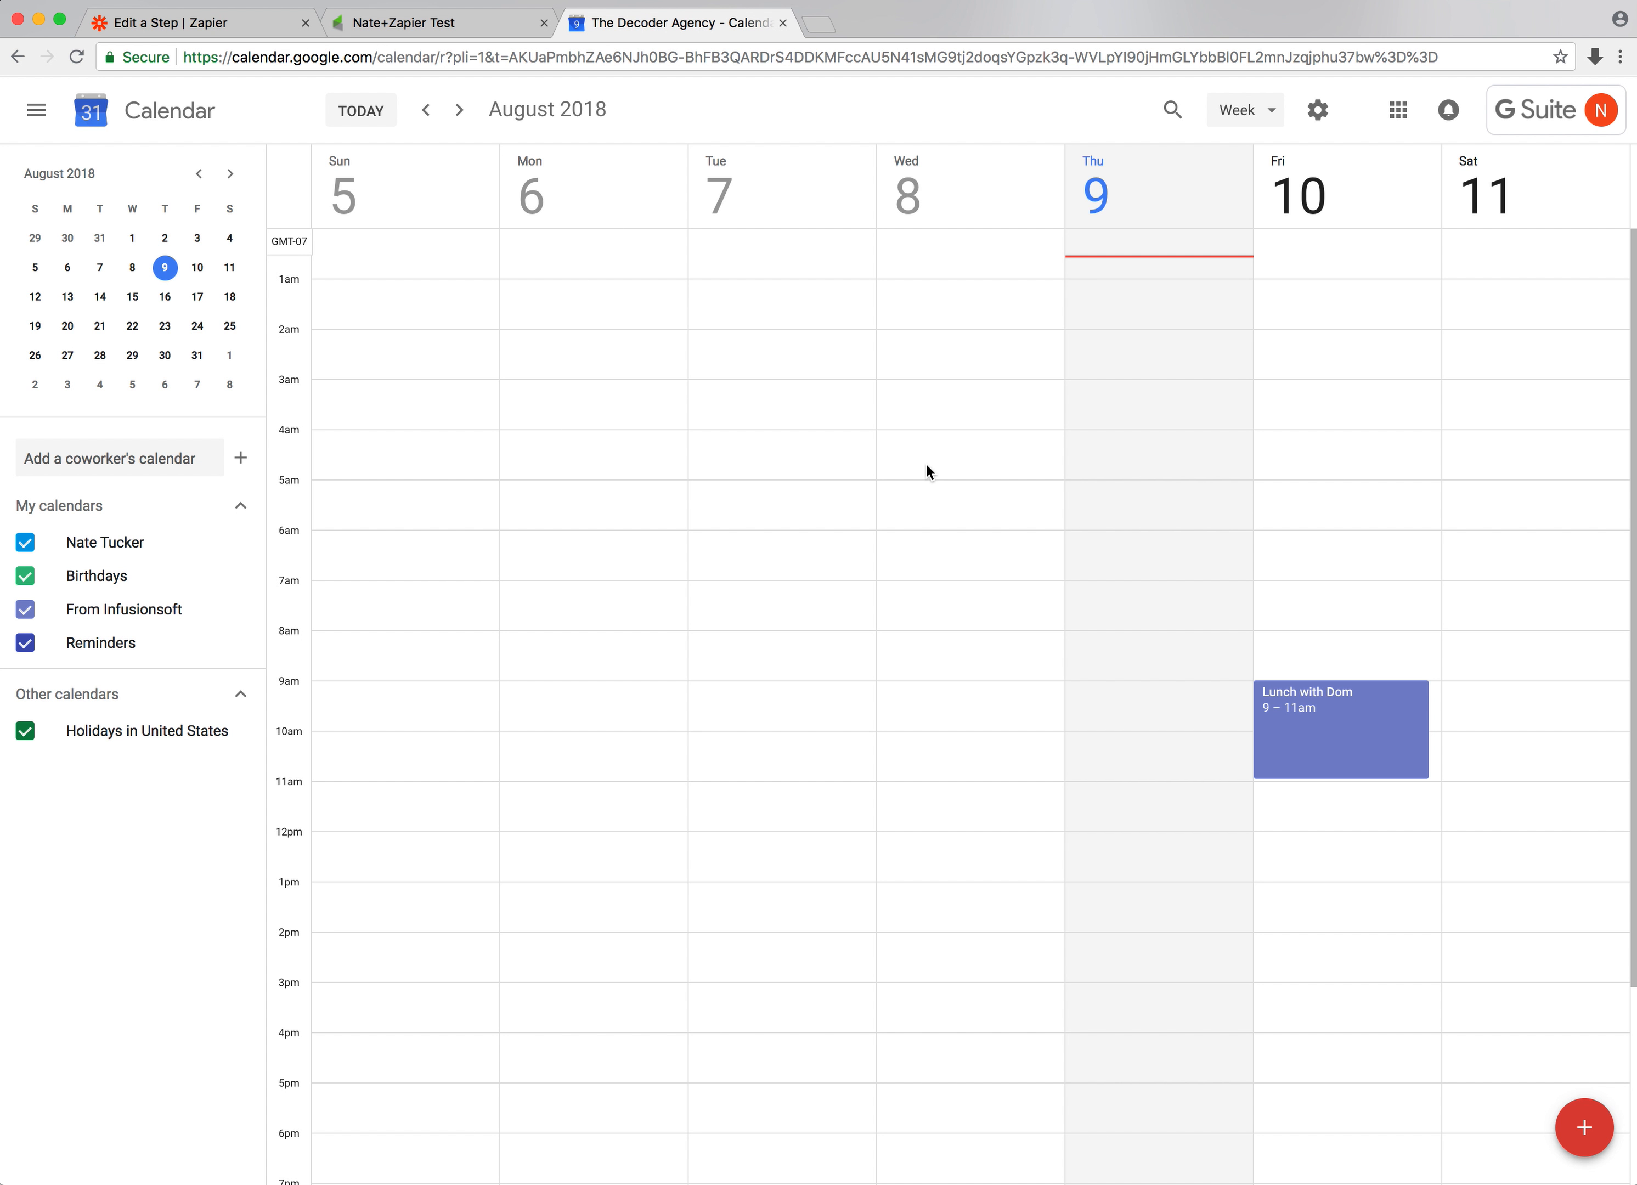
Compare the Infusionsoft contact's appointment with the event shown in Google Calendar
click(448, 26)
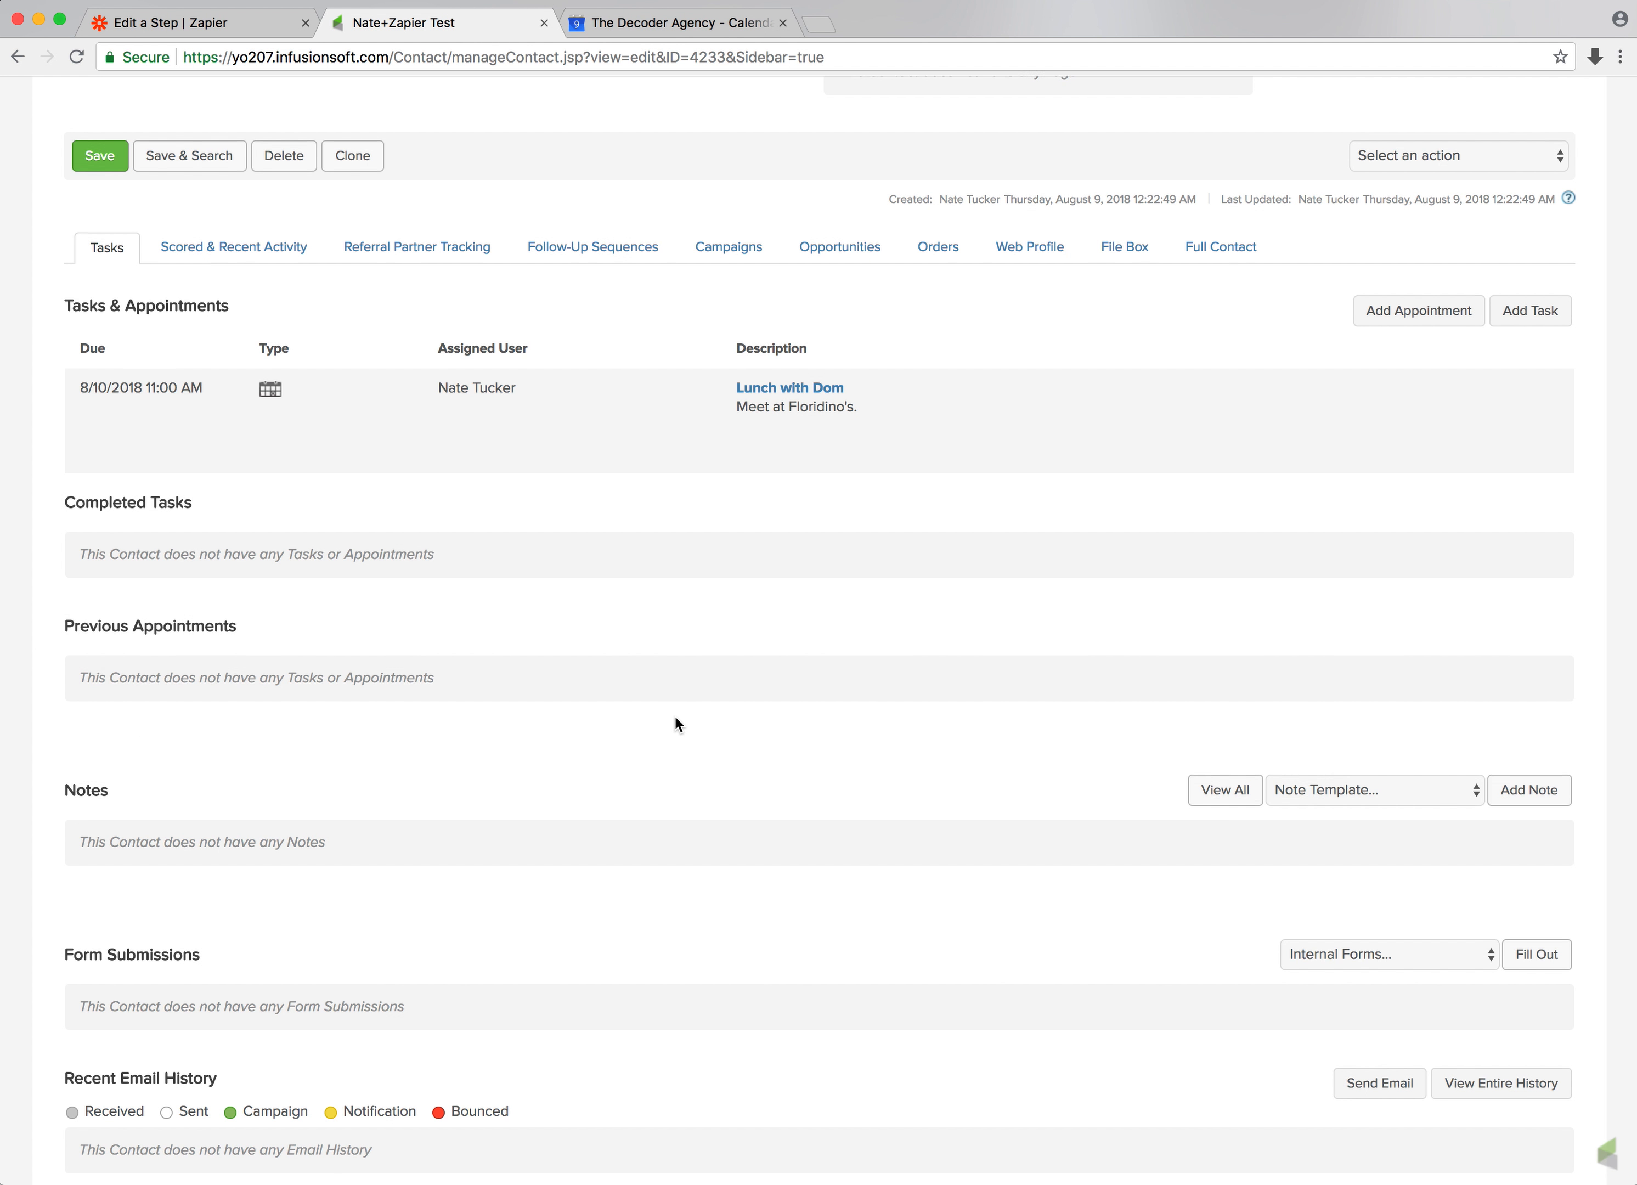
scroll(674, 723, down, 2)
scroll(649, 657, up, 3)
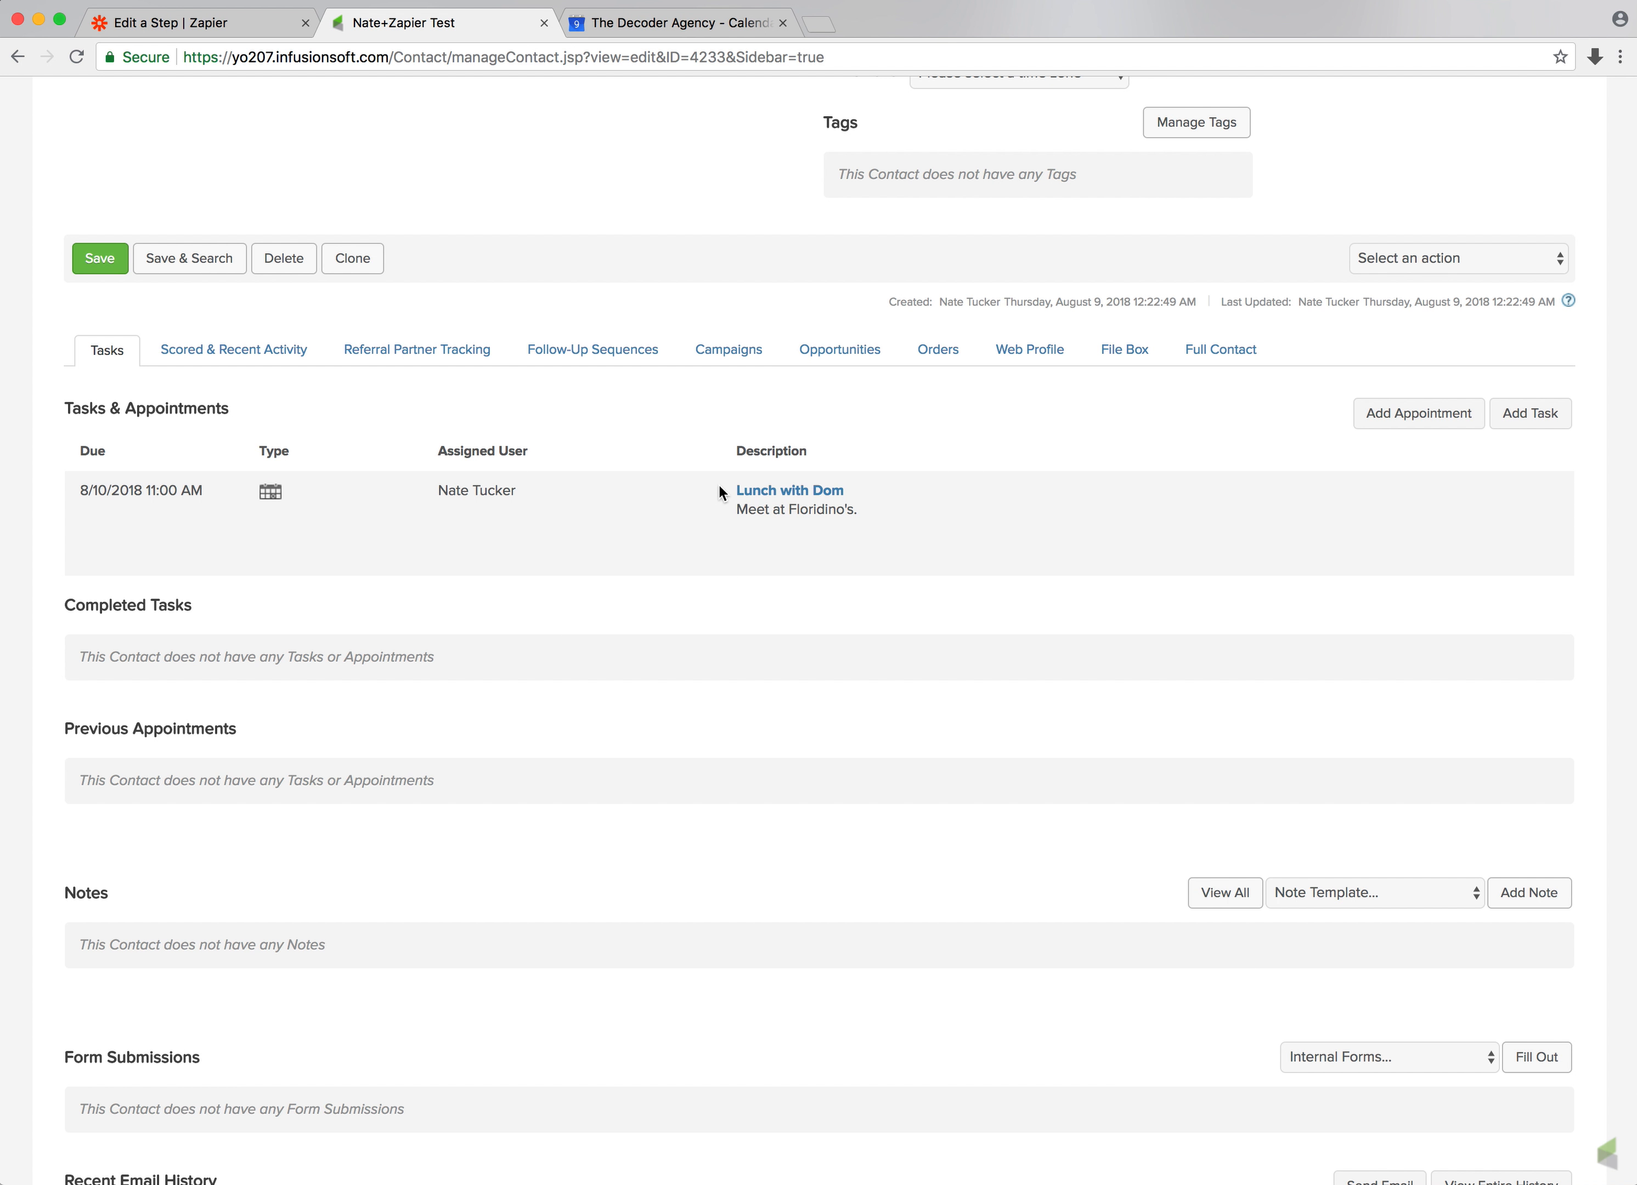
click(691, 24)
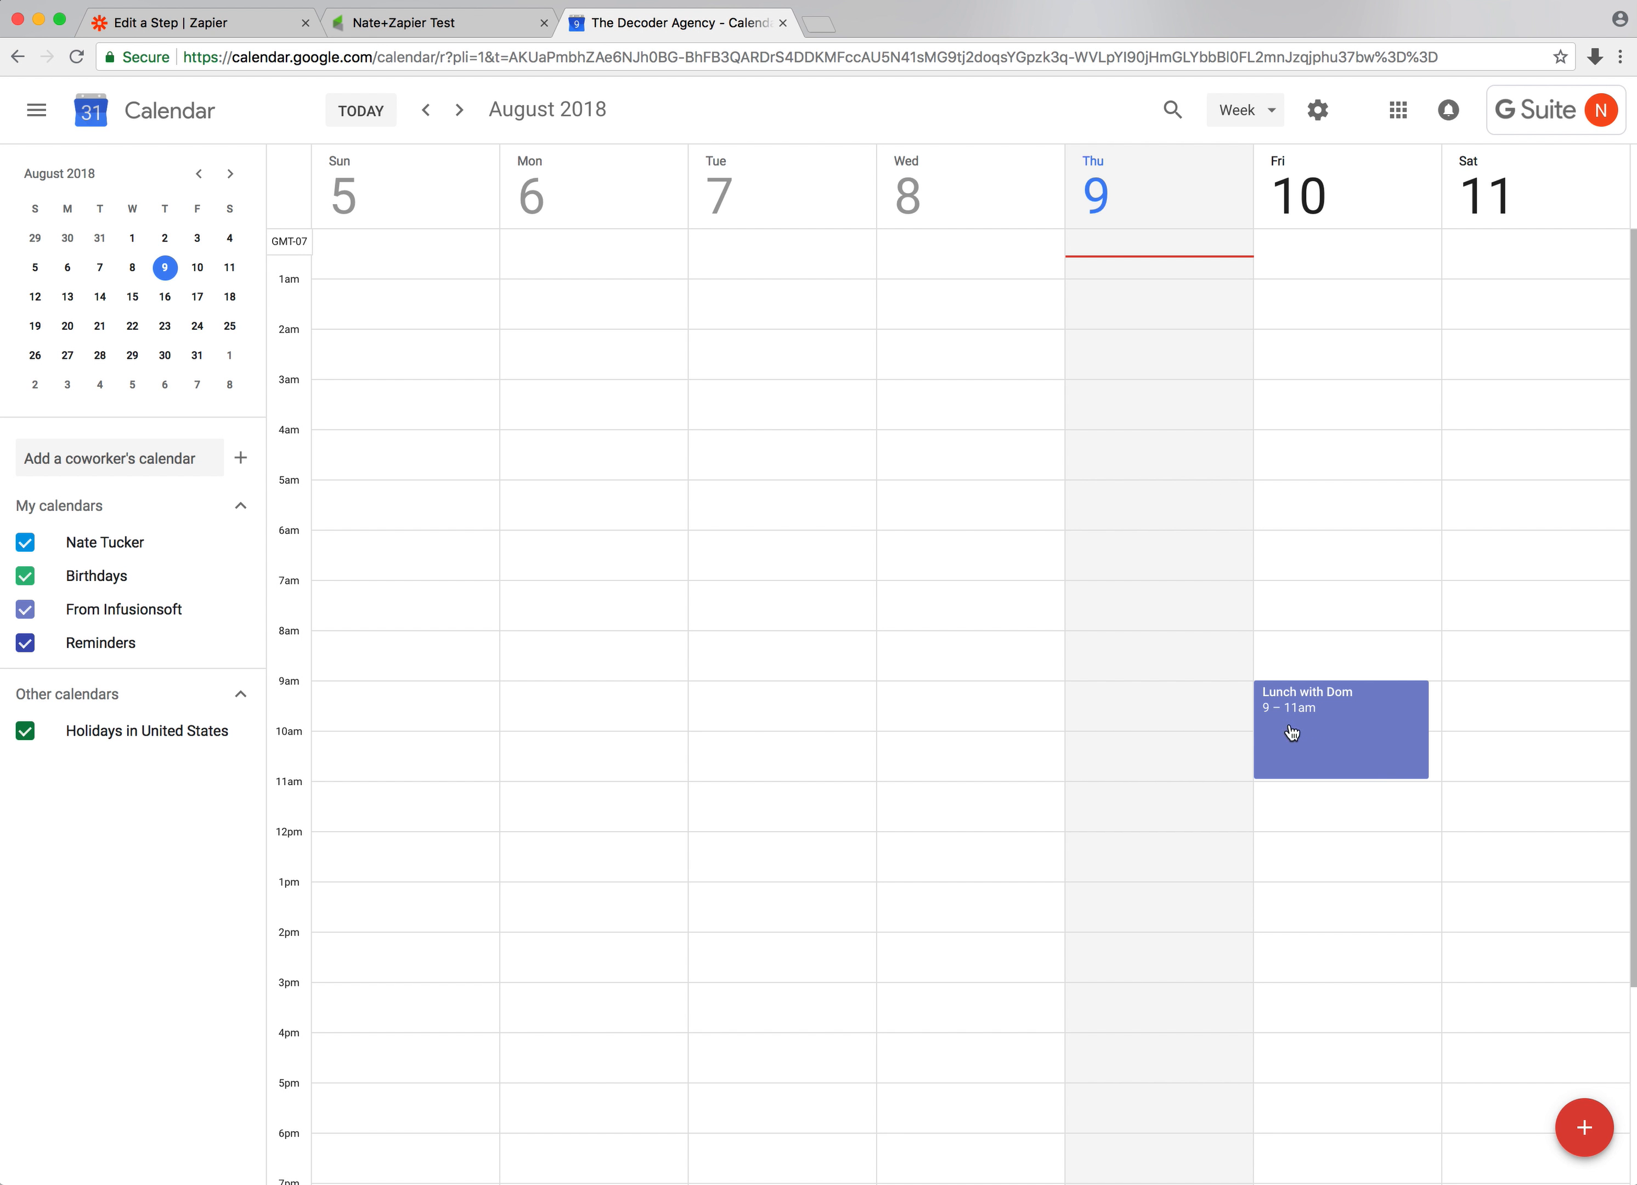
click(469, 29)
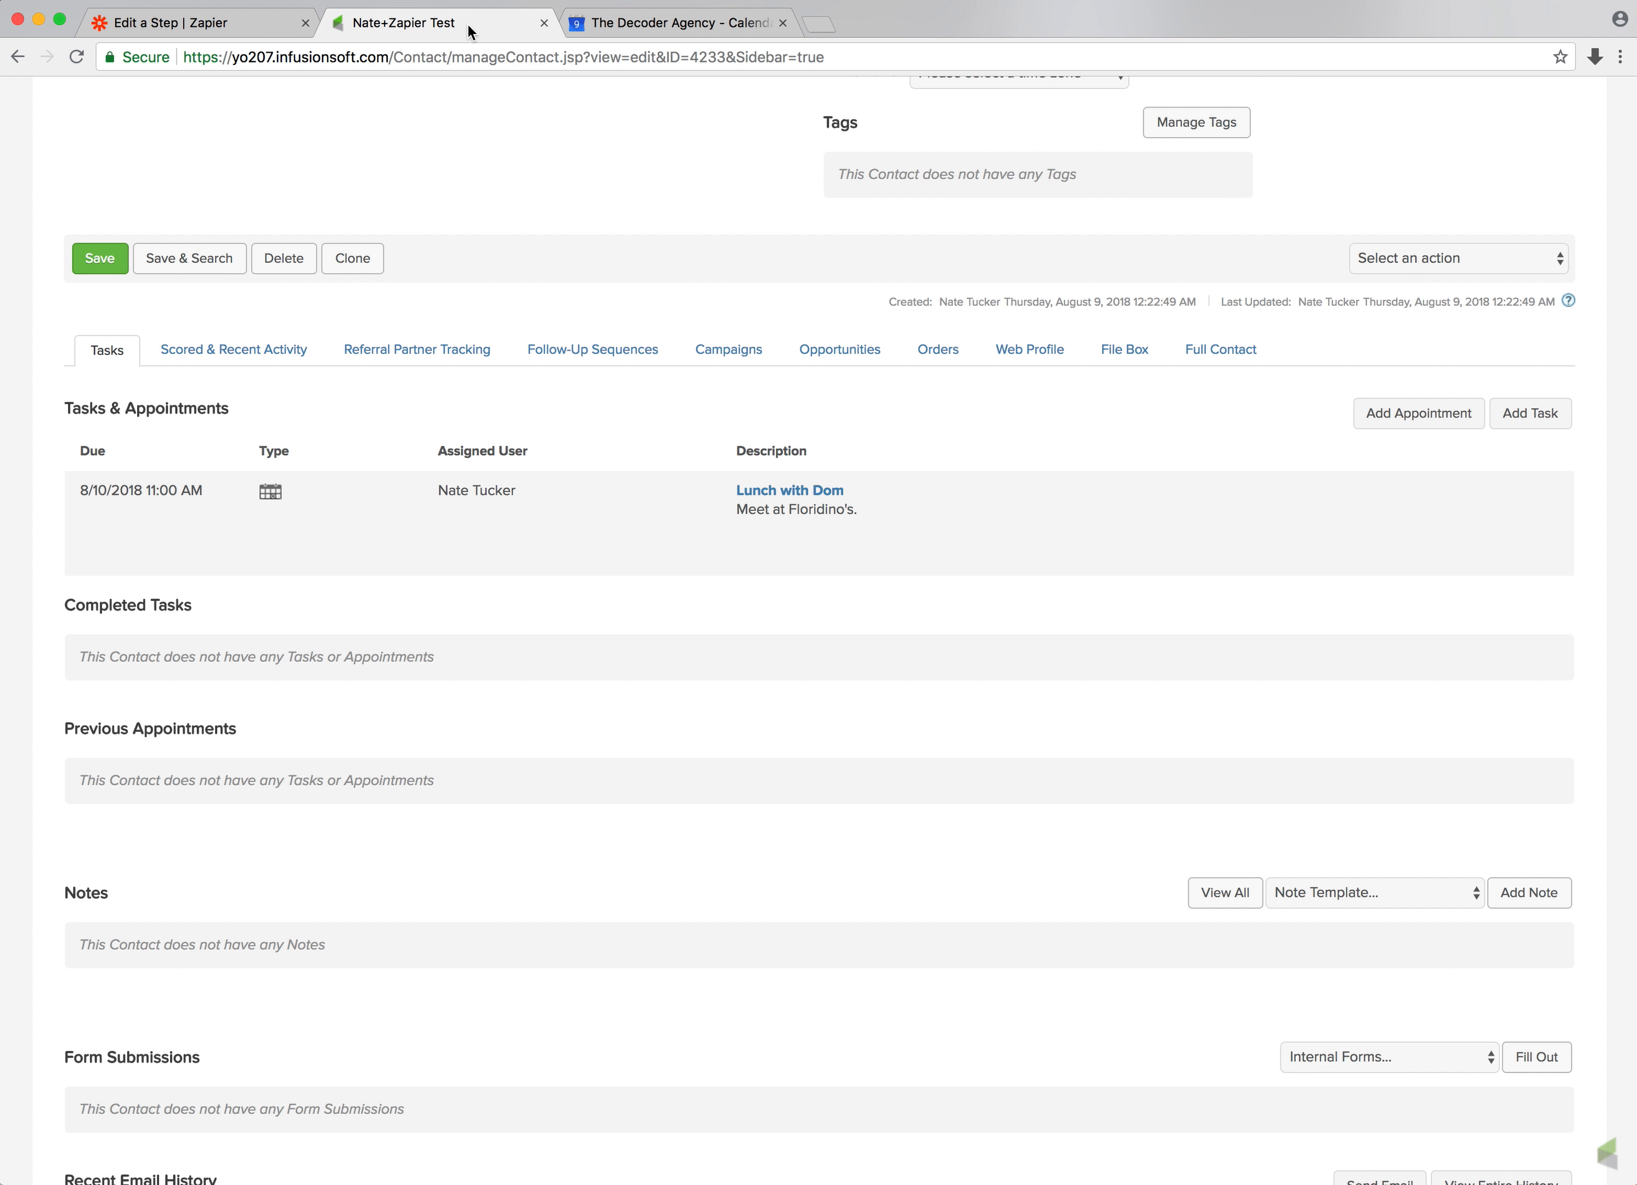
Return to the zap and finish the Google Calendar action step
click(263, 18)
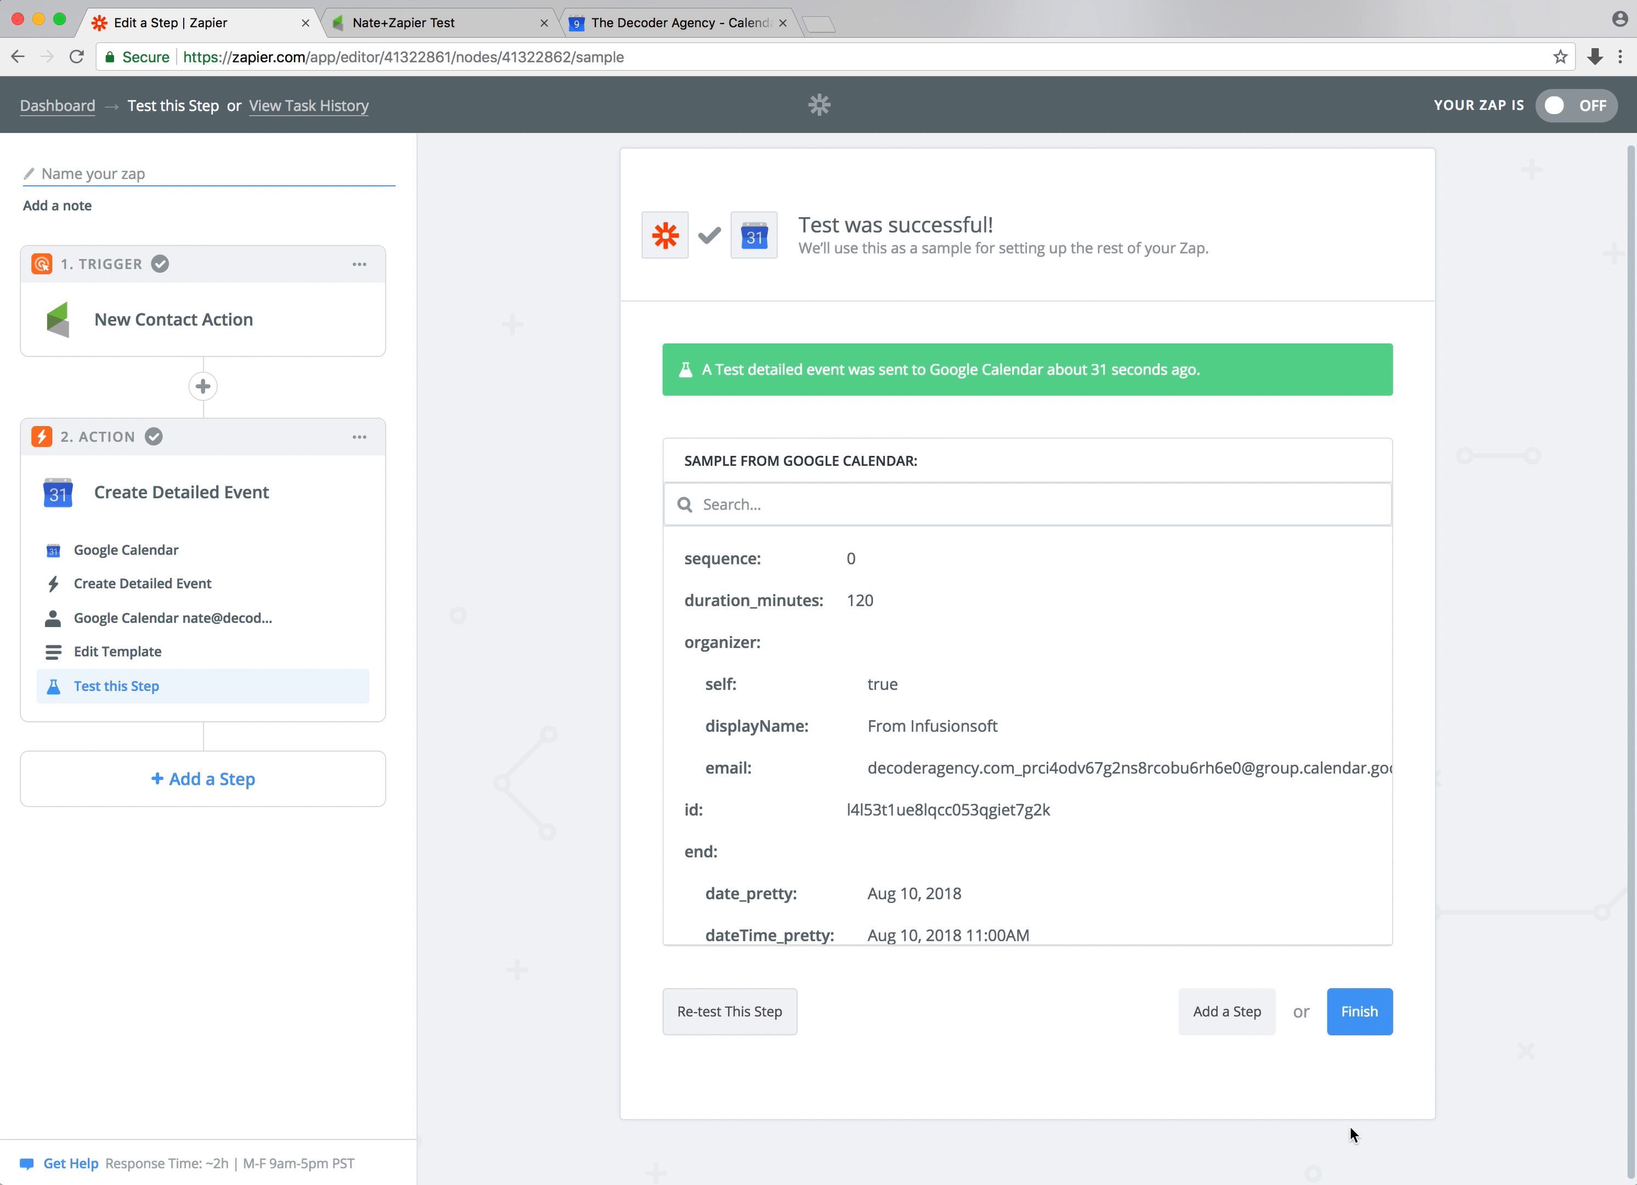
click(1353, 1011)
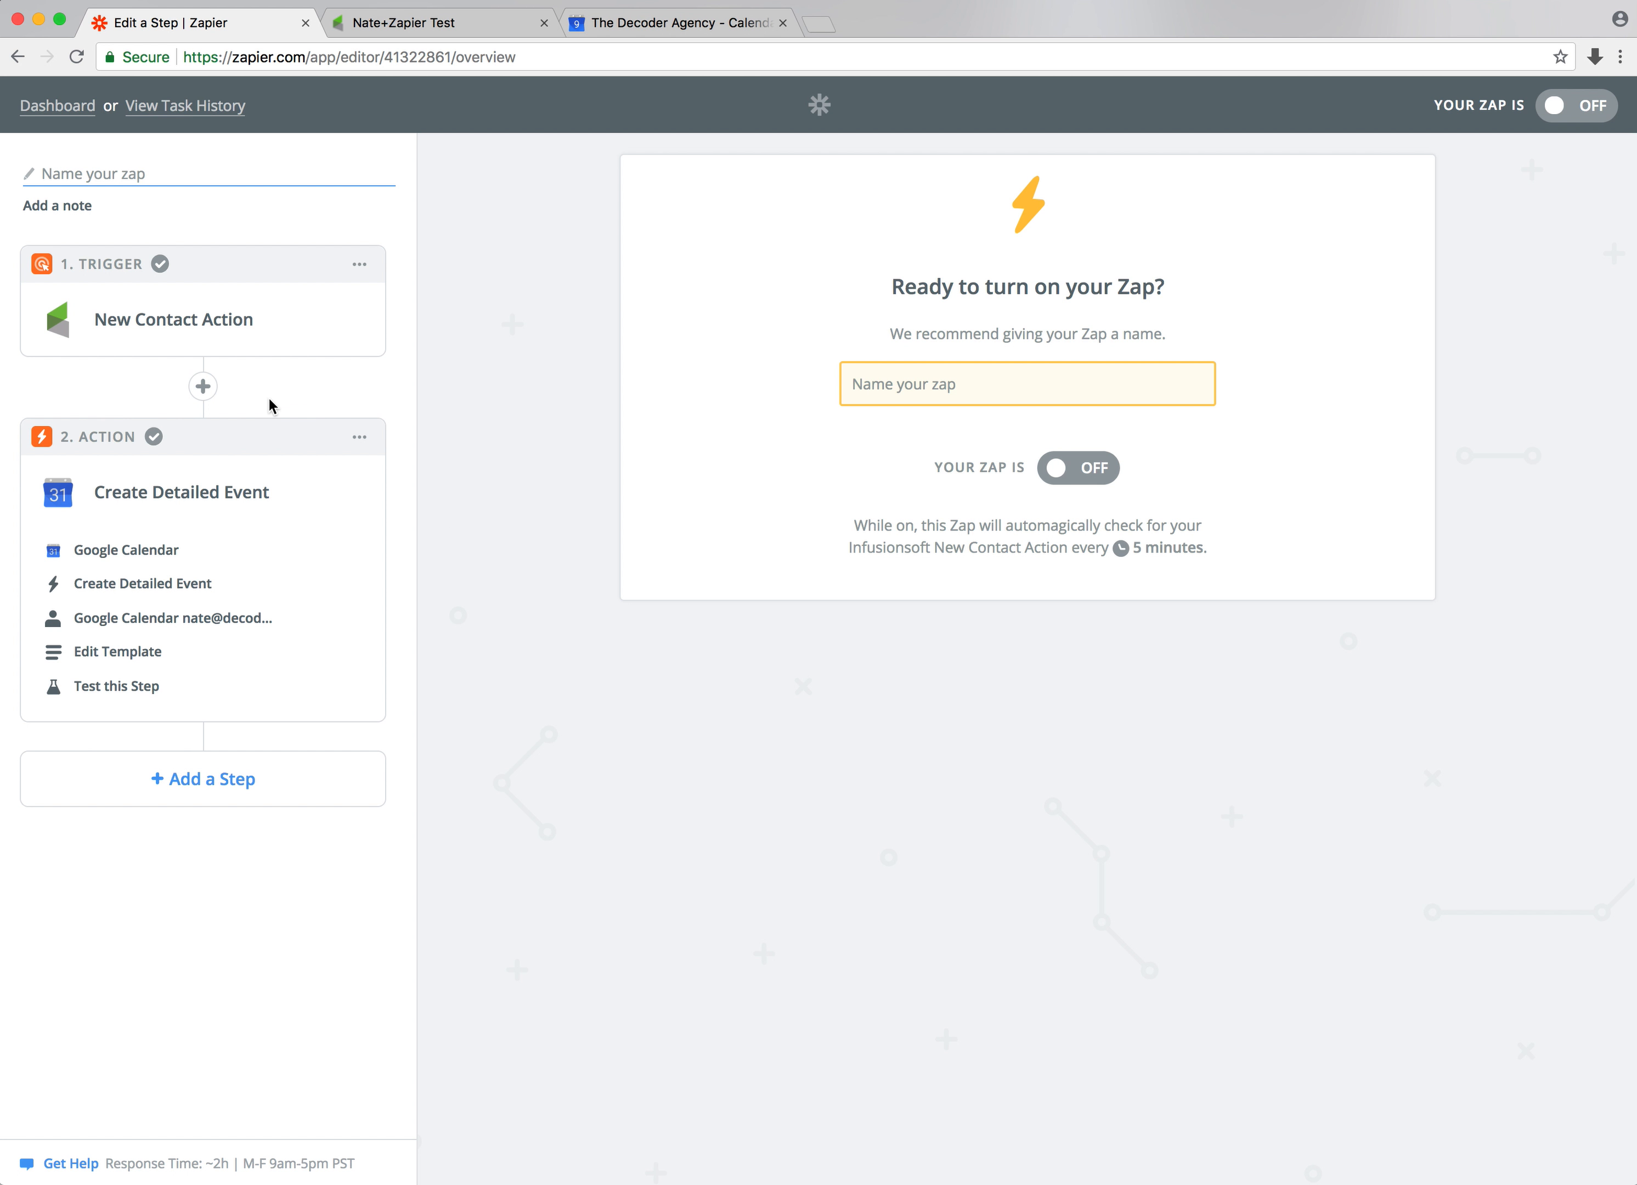
click(1356, 533)
Open the Lunch with Dom appointment and review its Action Type options, leaving it as Add to Google Calendar
click(475, 24)
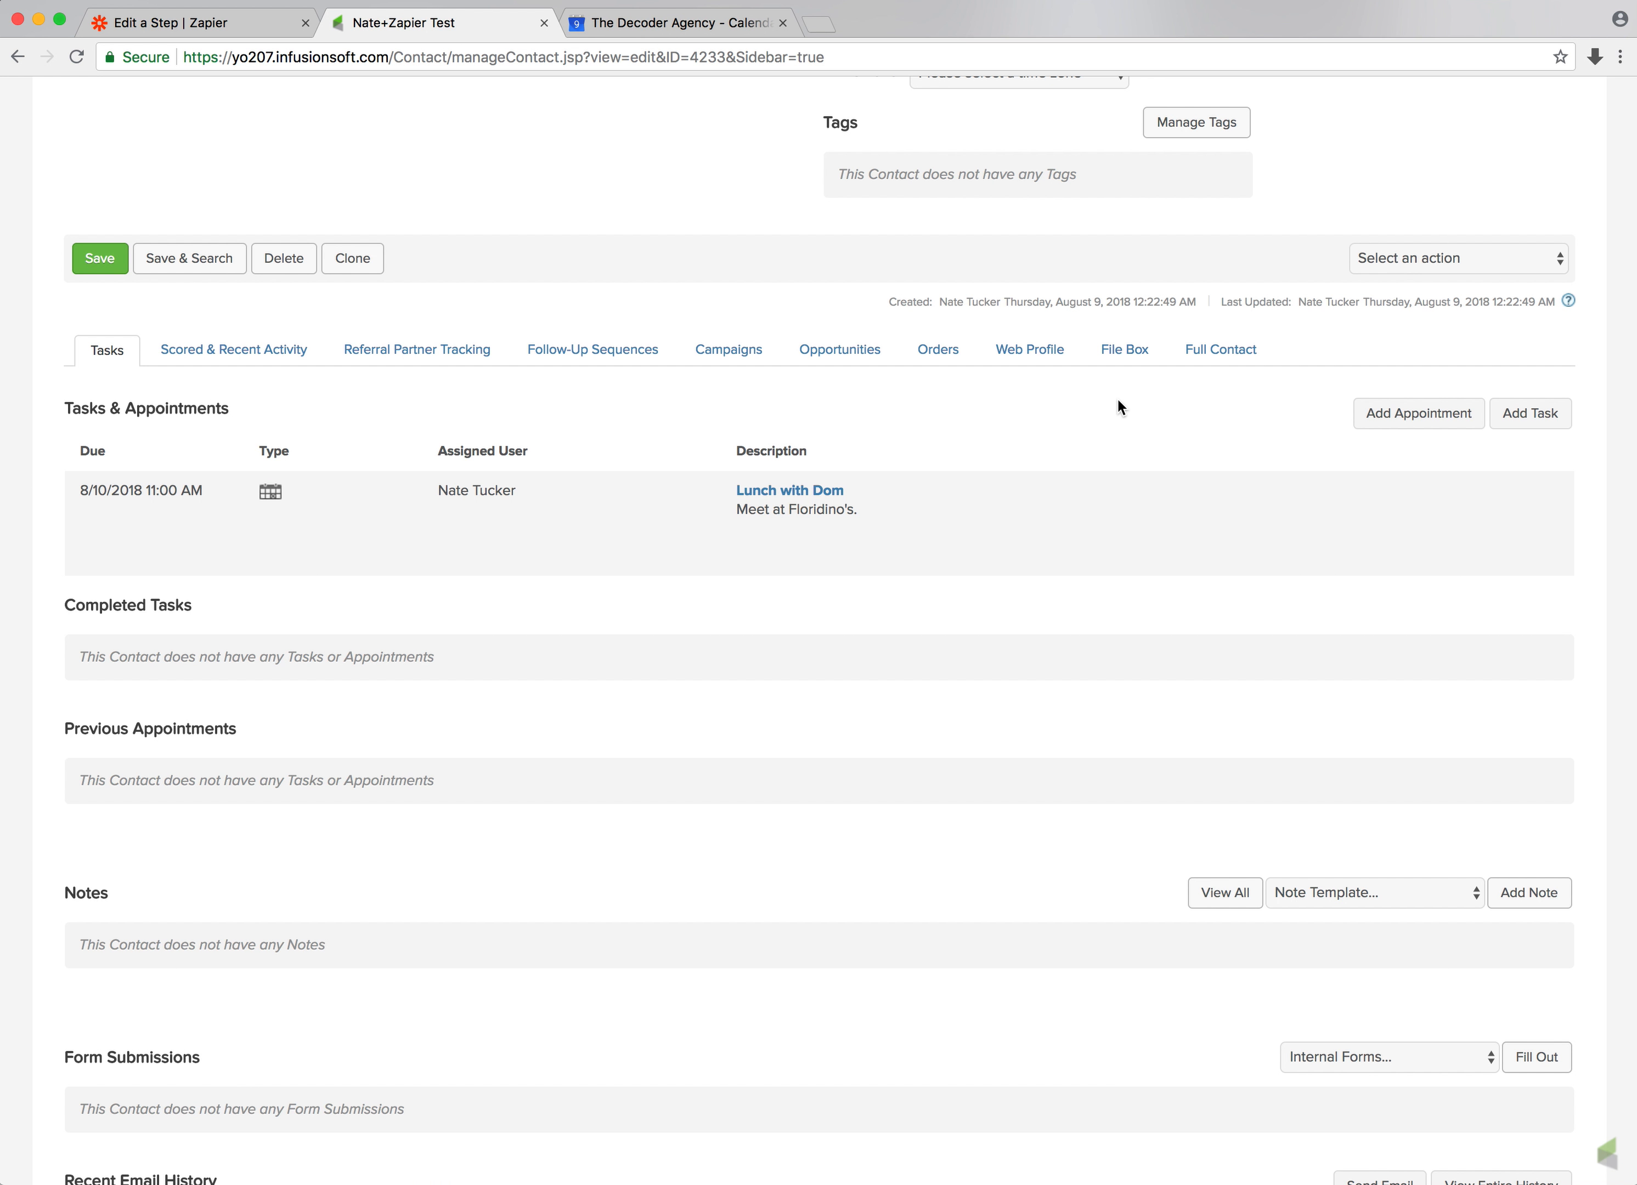
click(761, 485)
click(998, 451)
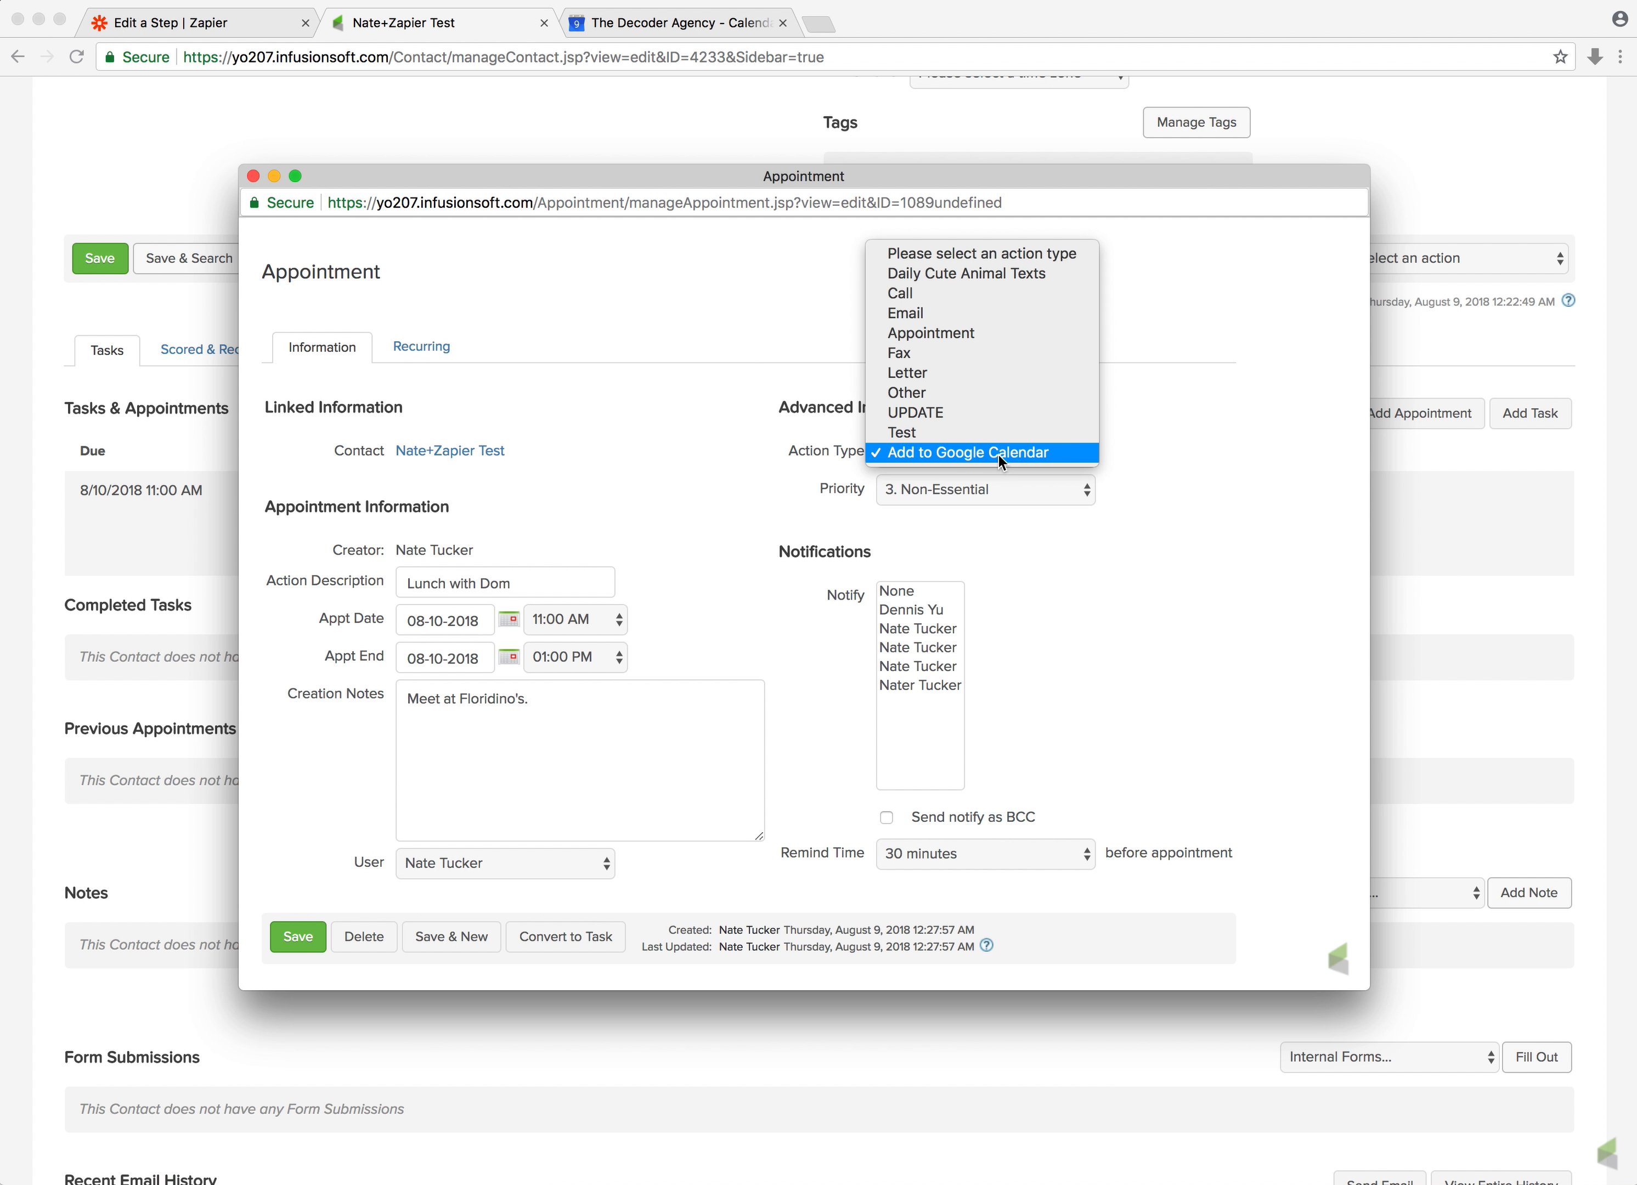
click(966, 456)
click(924, 451)
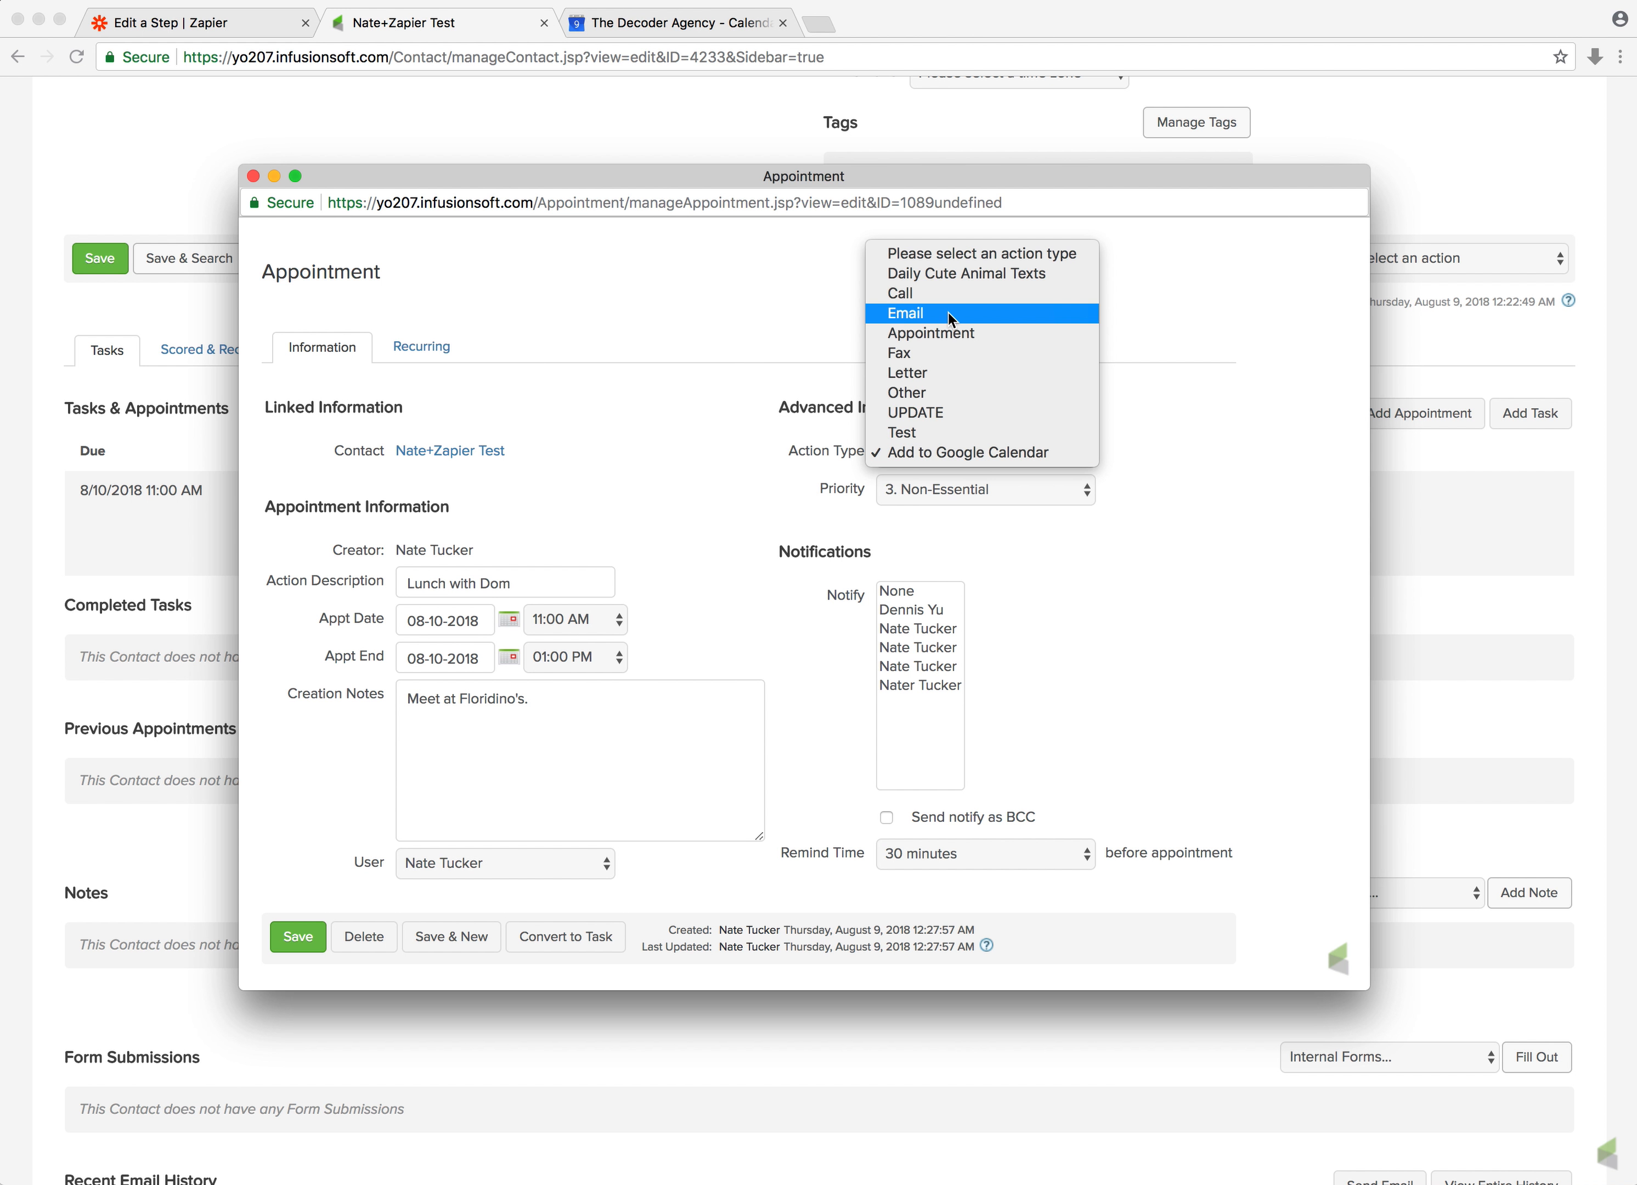
click(949, 313)
click(990, 451)
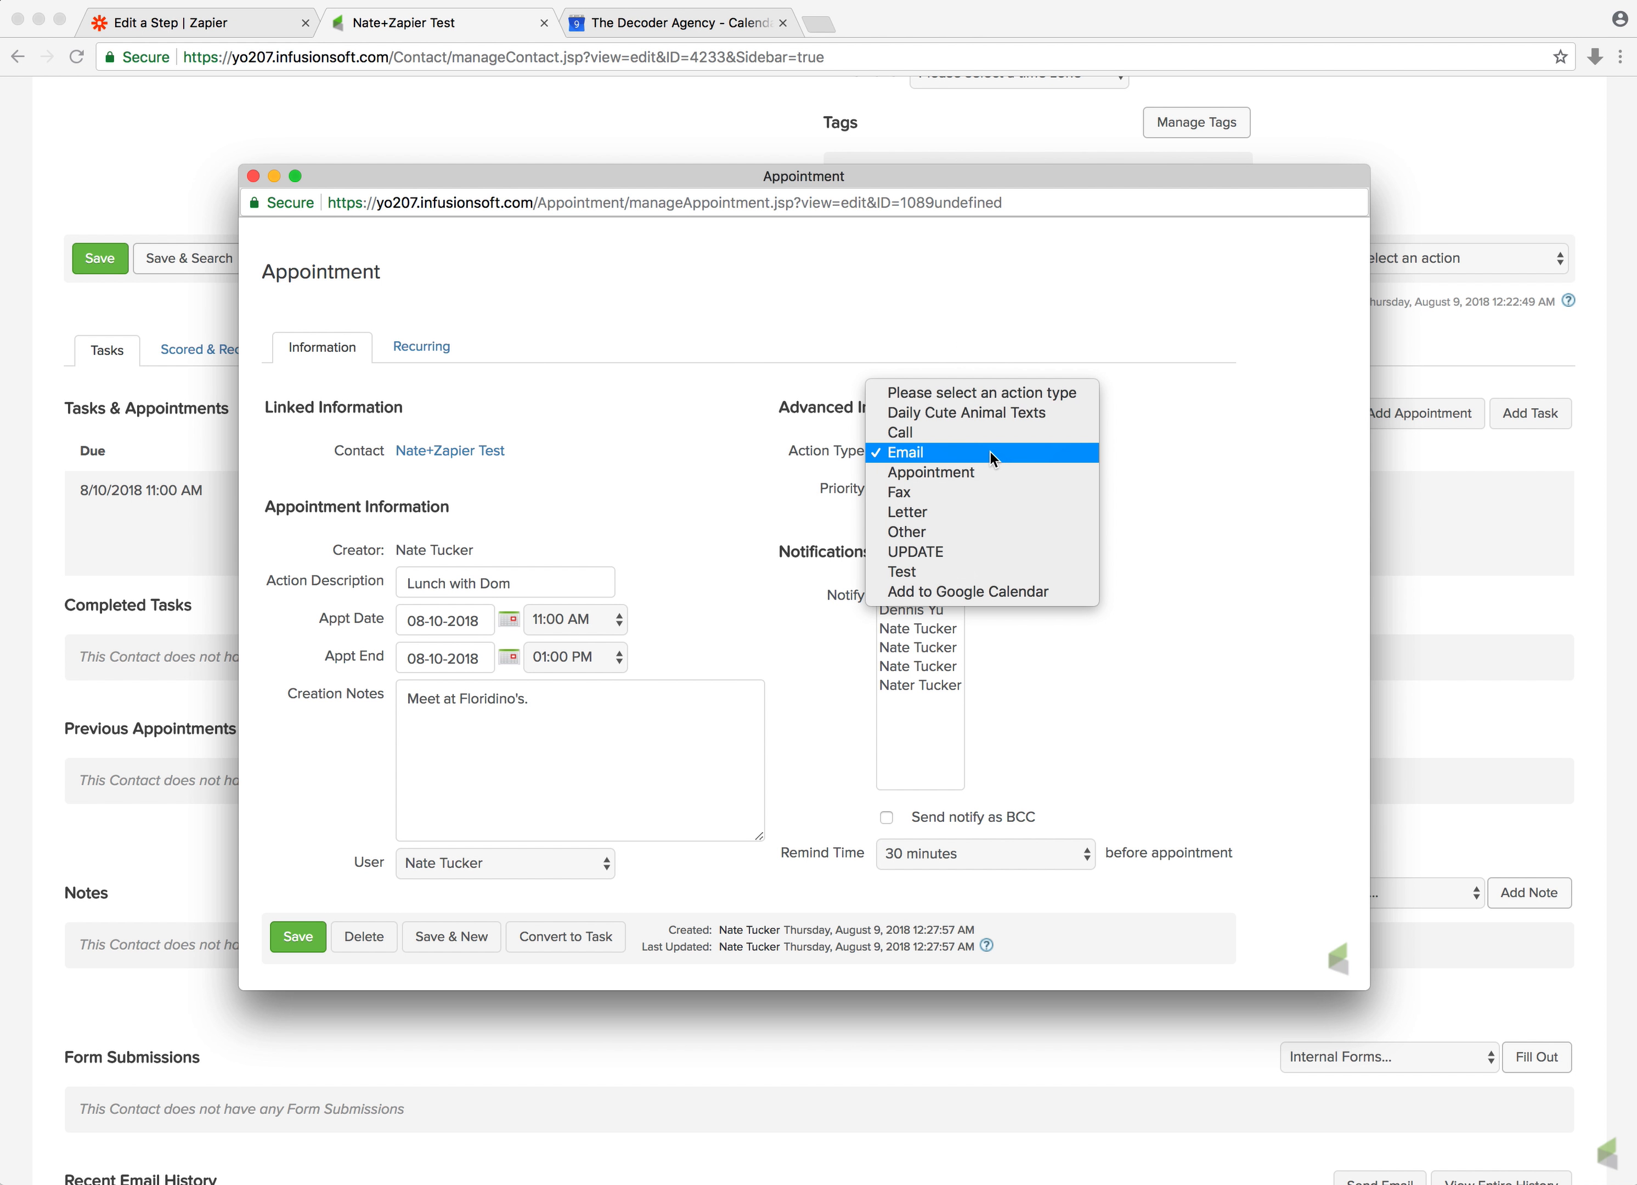
click(885, 453)
click(886, 454)
click(956, 593)
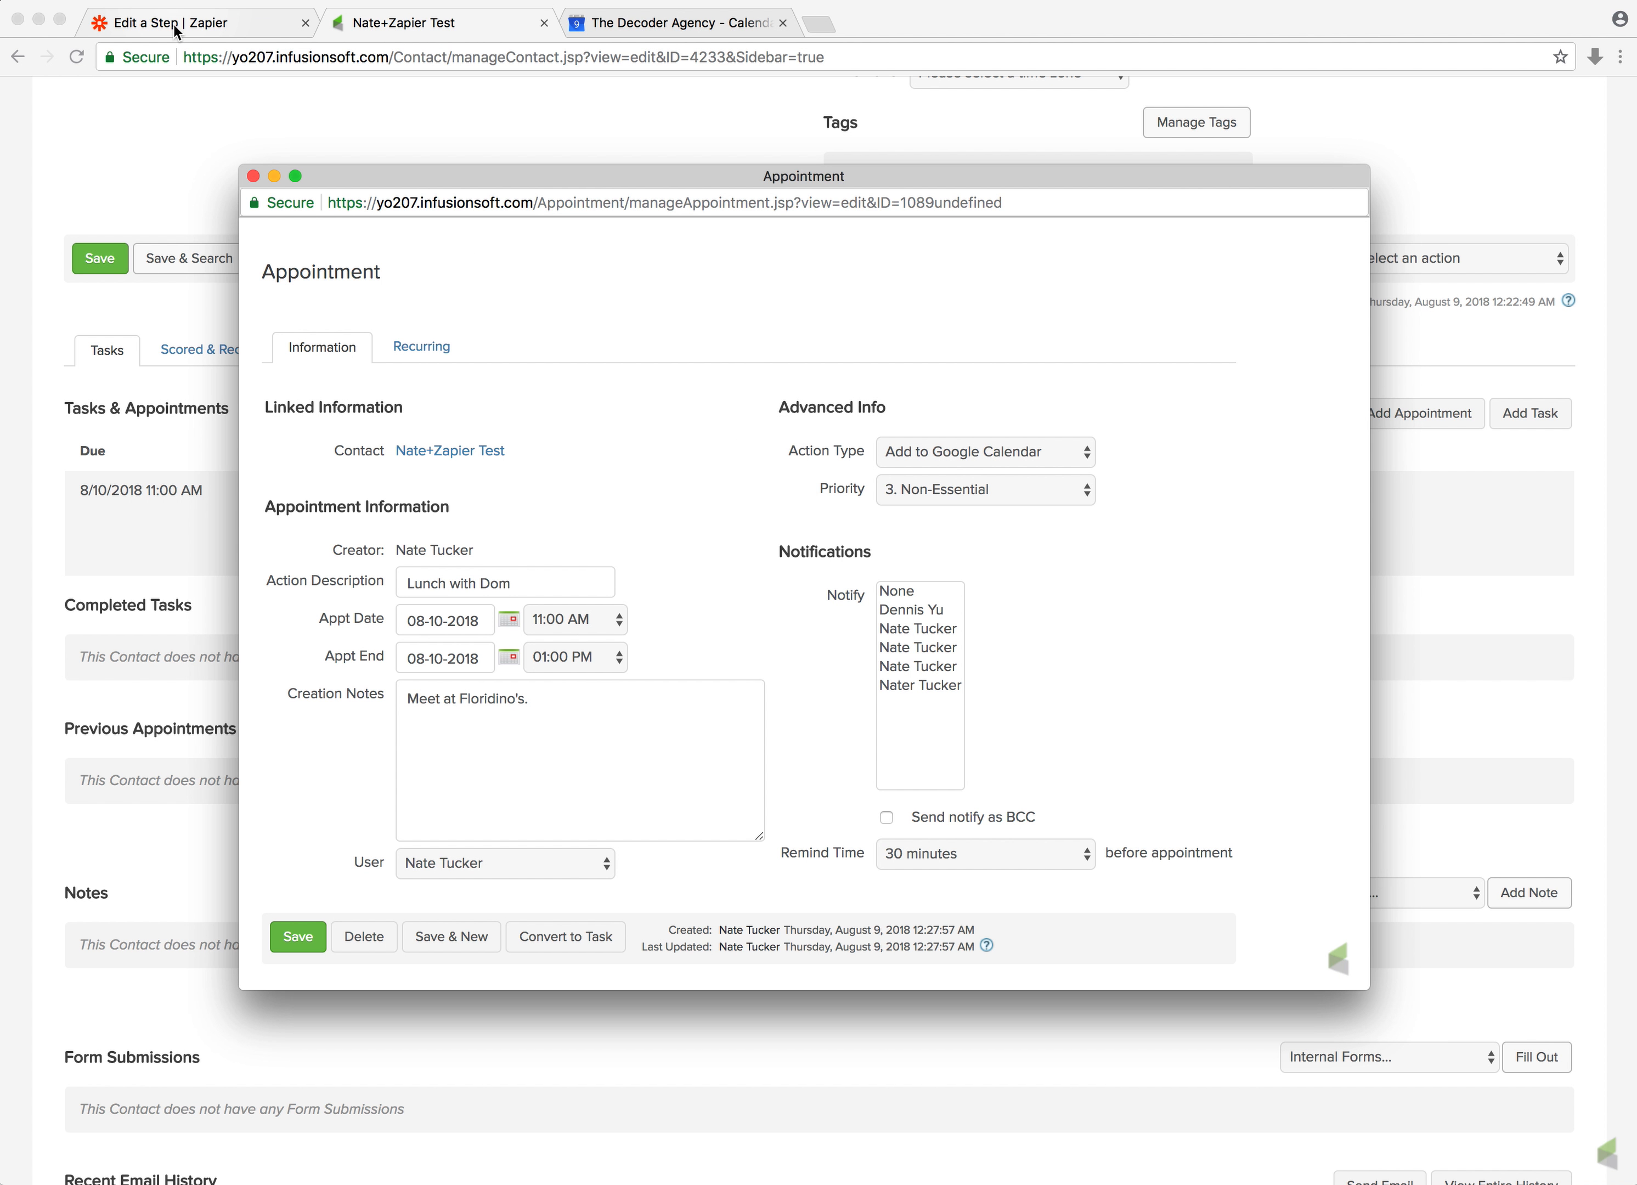
click(253, 176)
Set the filter to continue only if Action Type exactly matches Add to Google Calendar, and test it
click(226, 17)
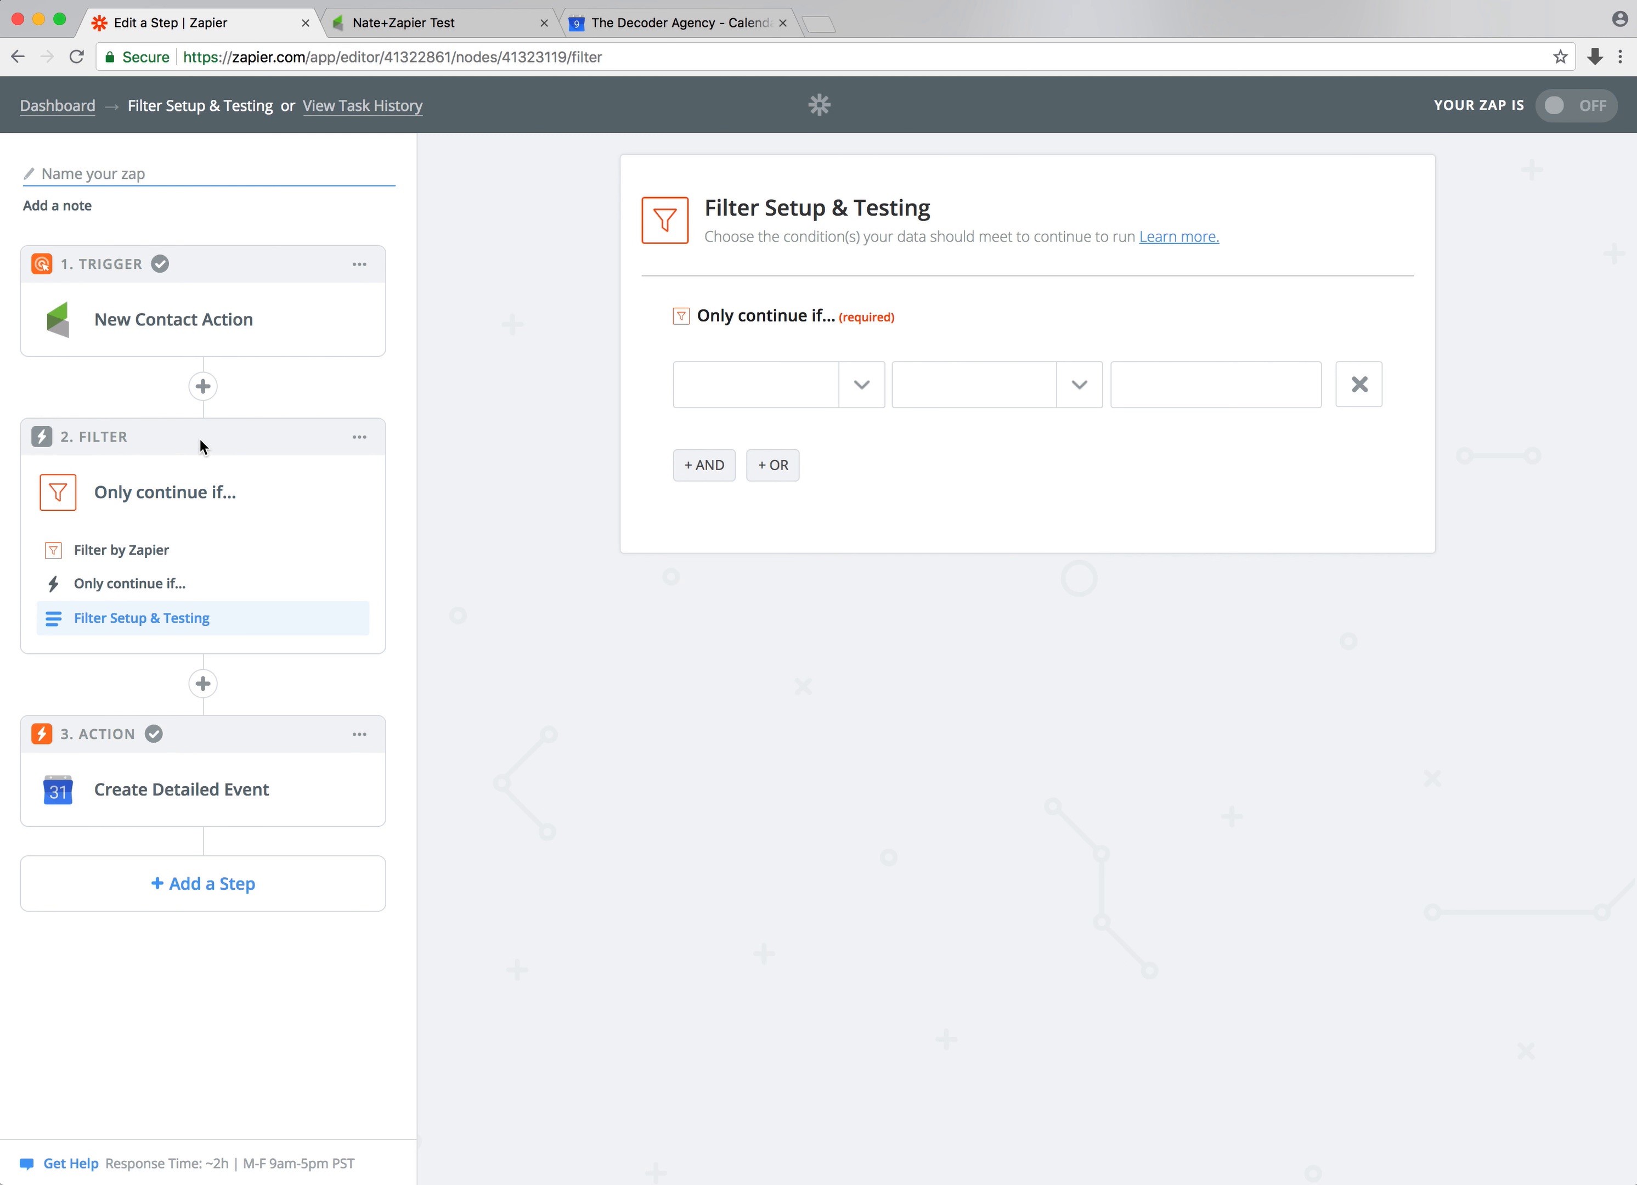
click(855, 394)
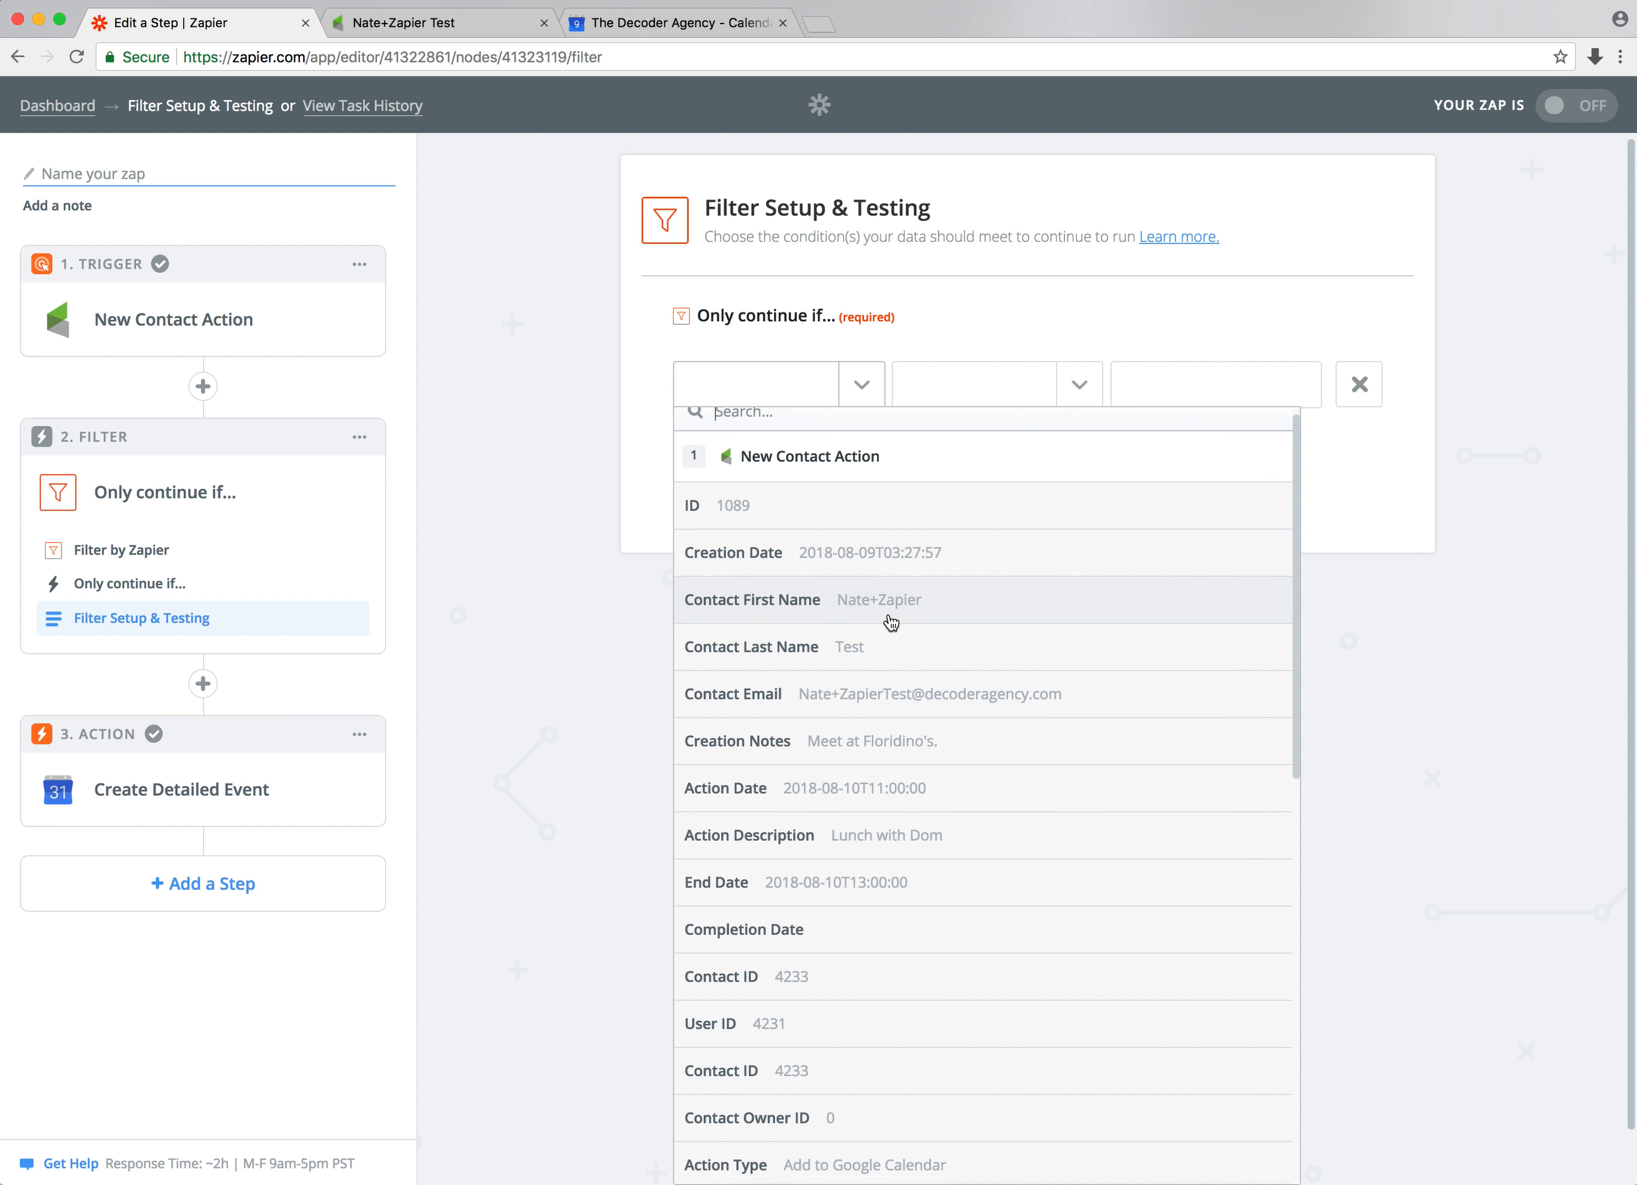
scroll(889, 621, down, 4)
scroll(890, 620, down, 2)
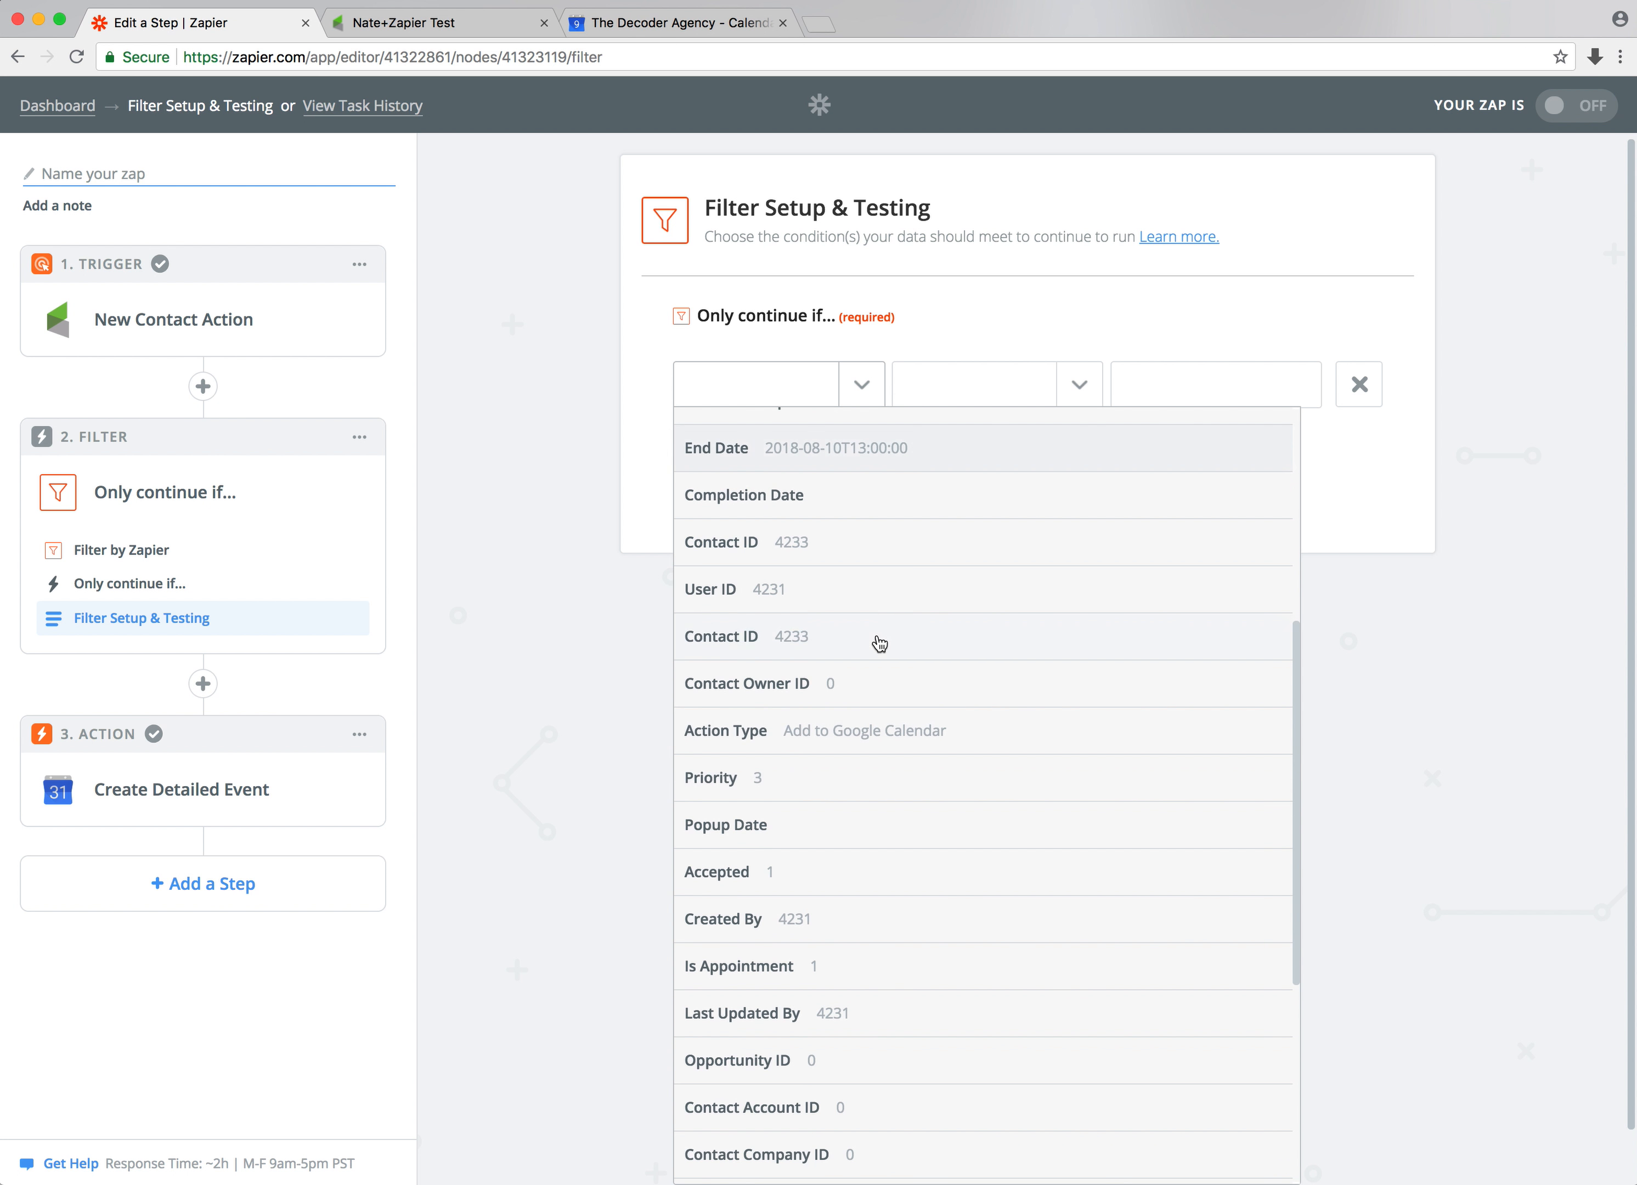
click(845, 743)
click(1087, 388)
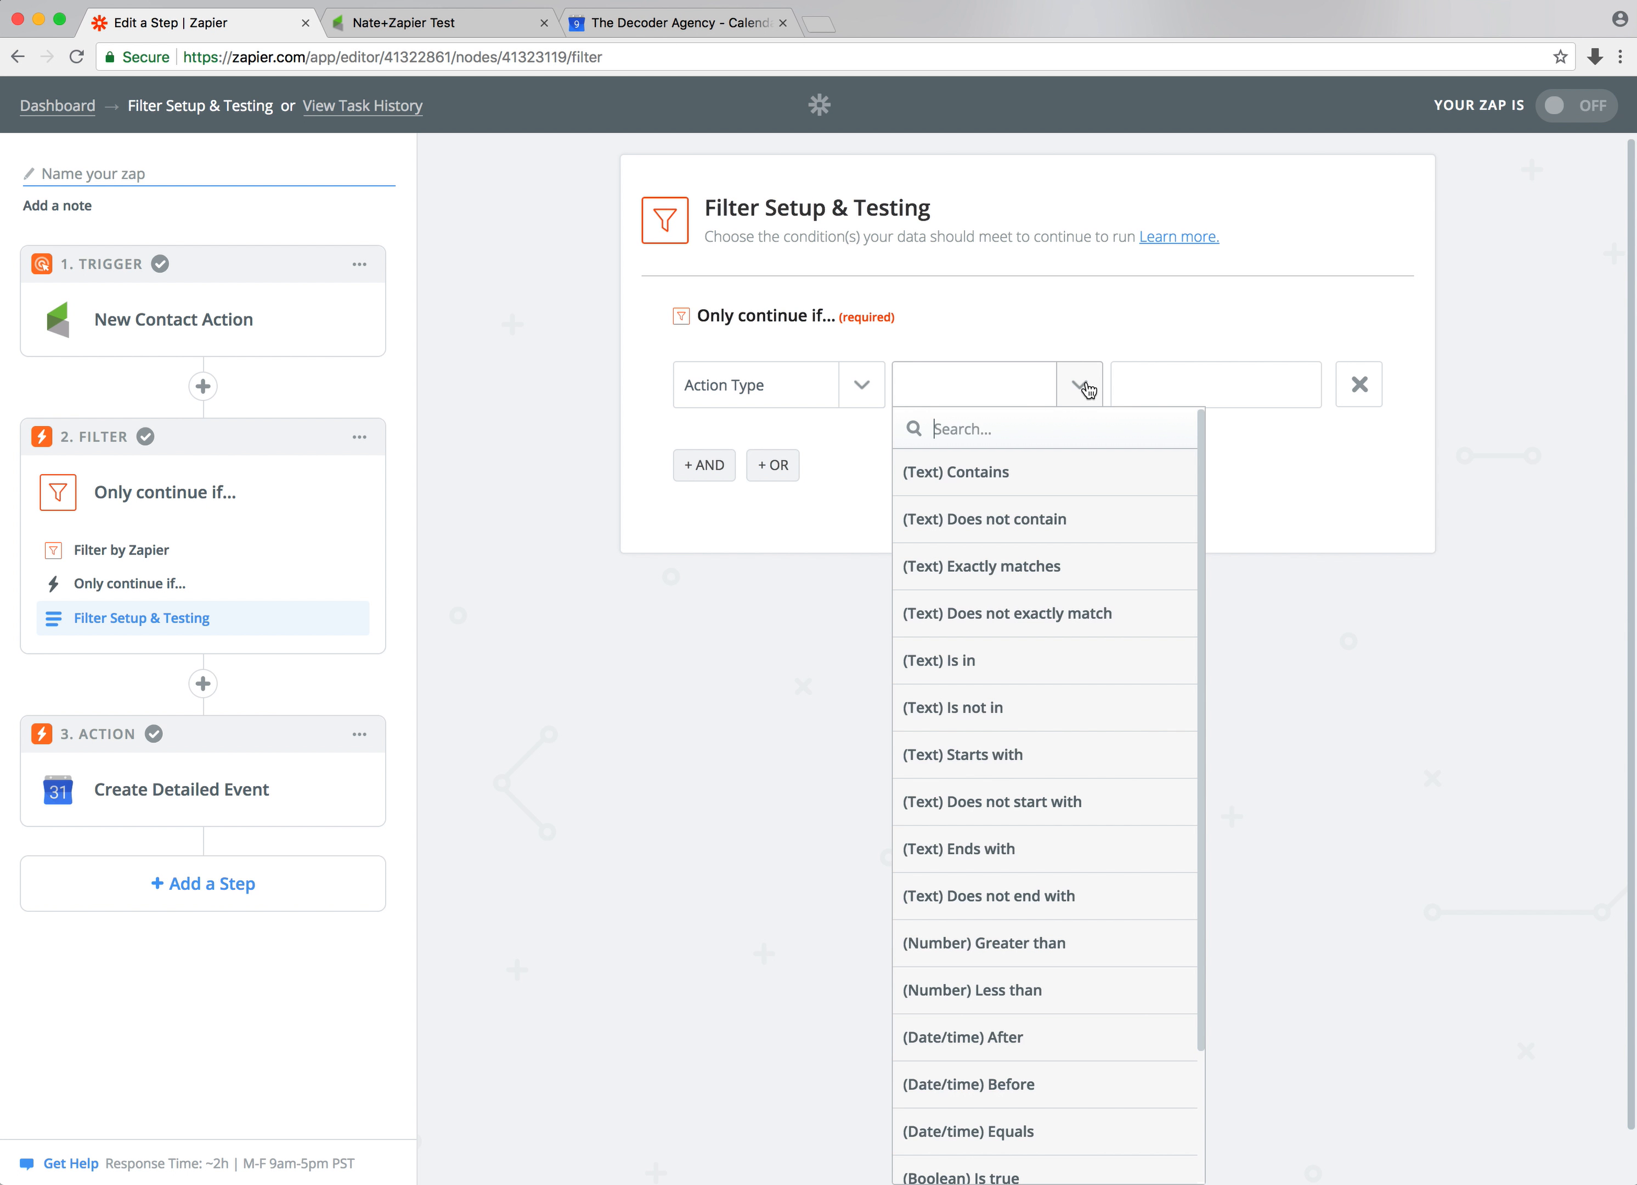
click(1029, 578)
click(1168, 387)
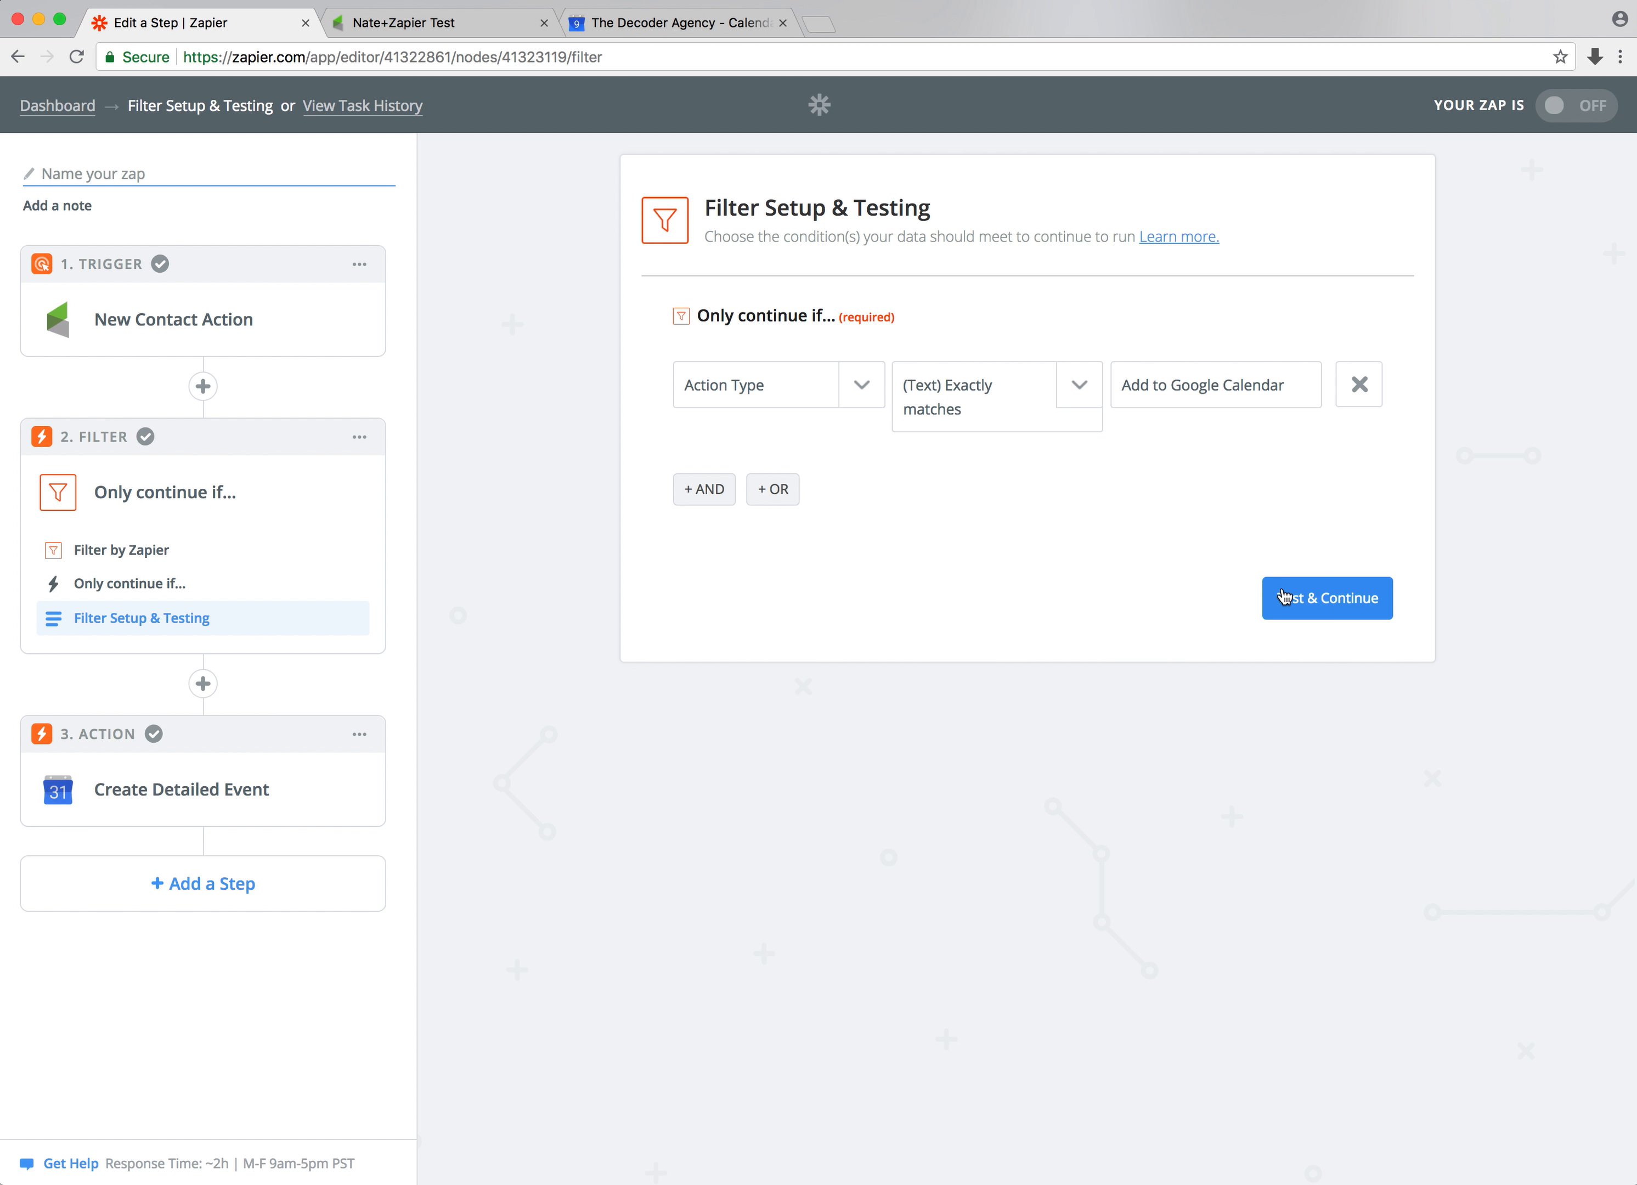
click(1343, 615)
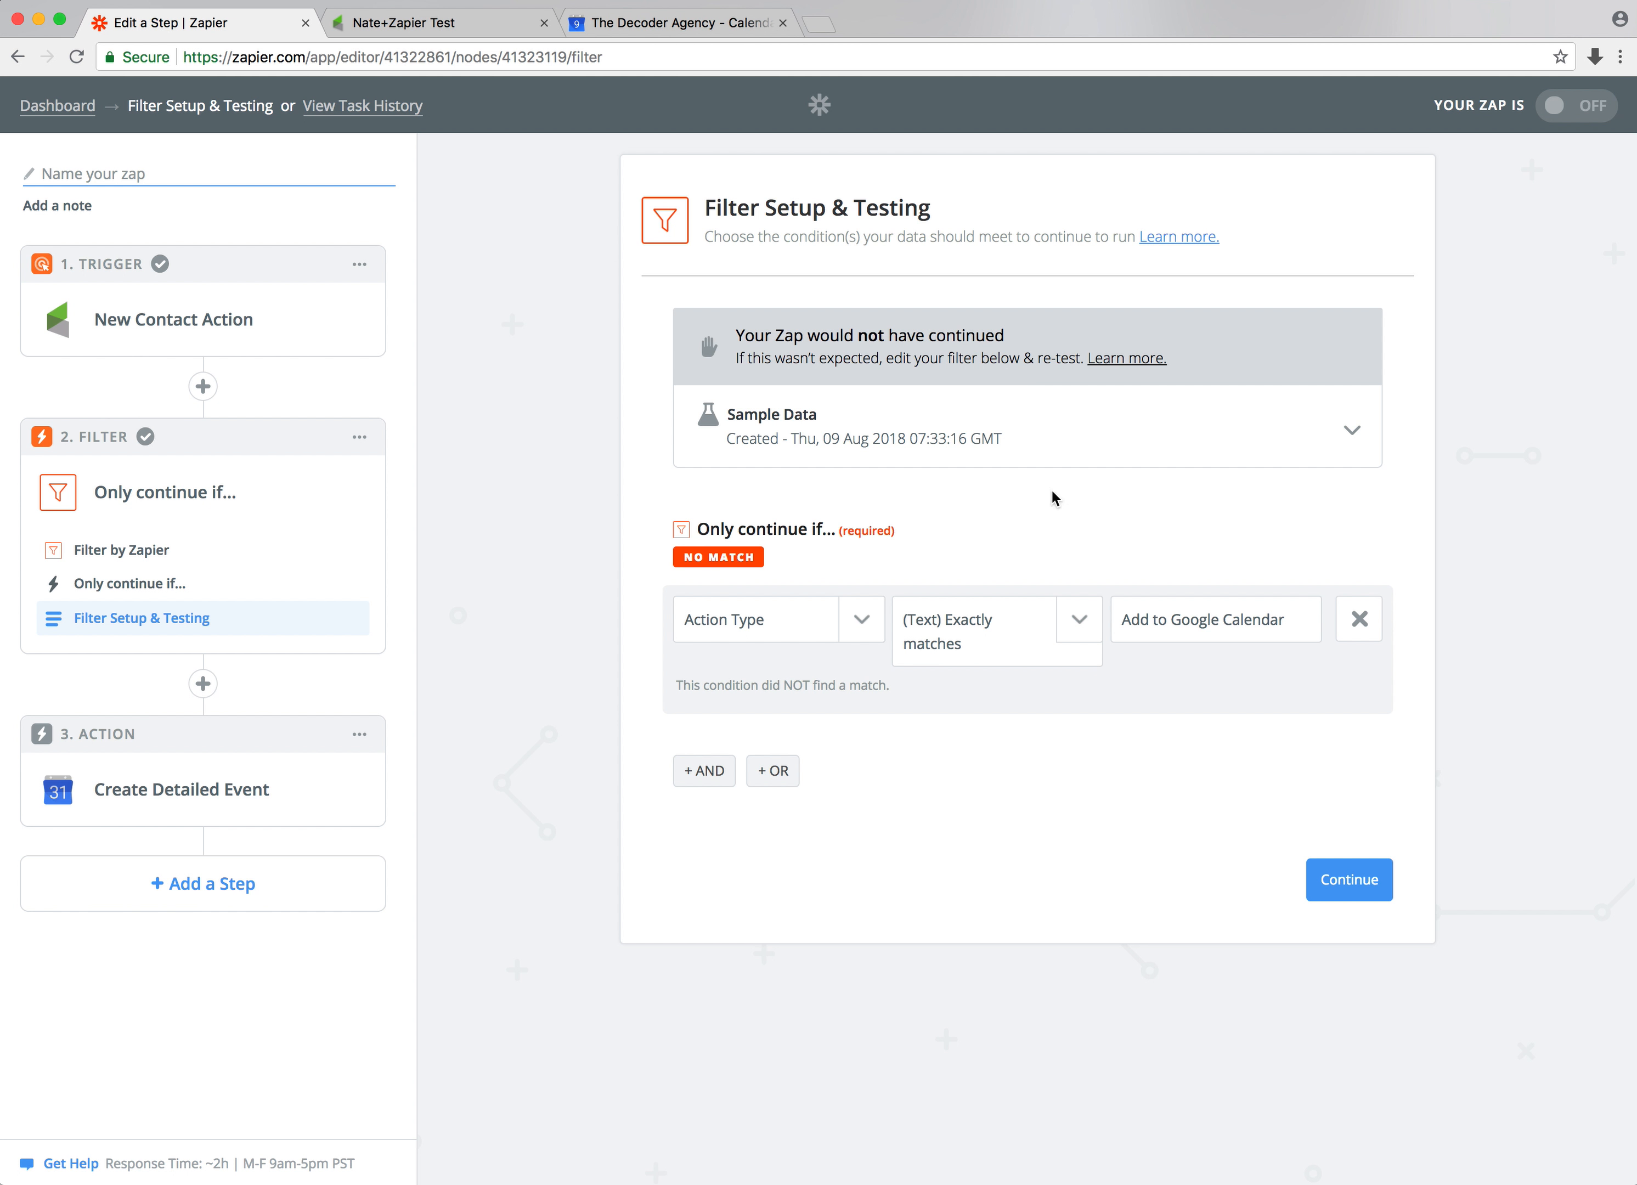
Change the filter condition to (Text) Contains and test the filter again
click(1080, 622)
click(995, 733)
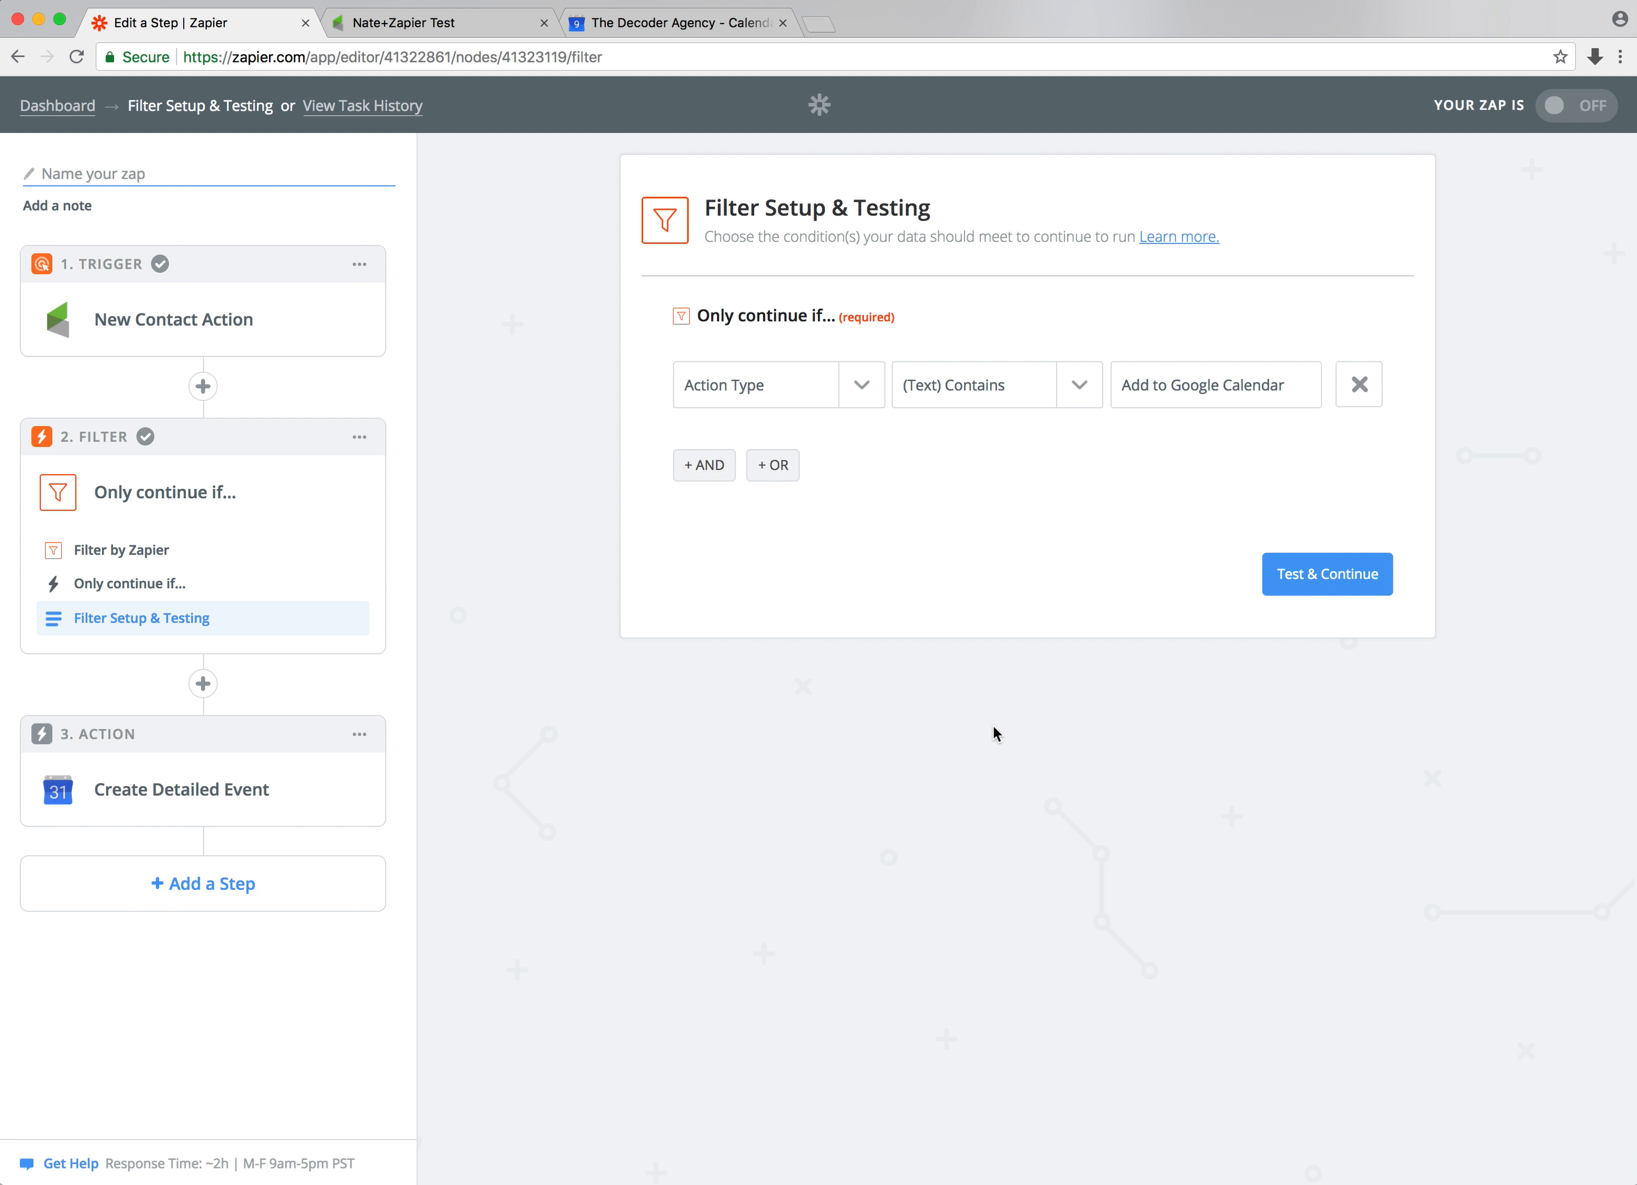
click(1326, 572)
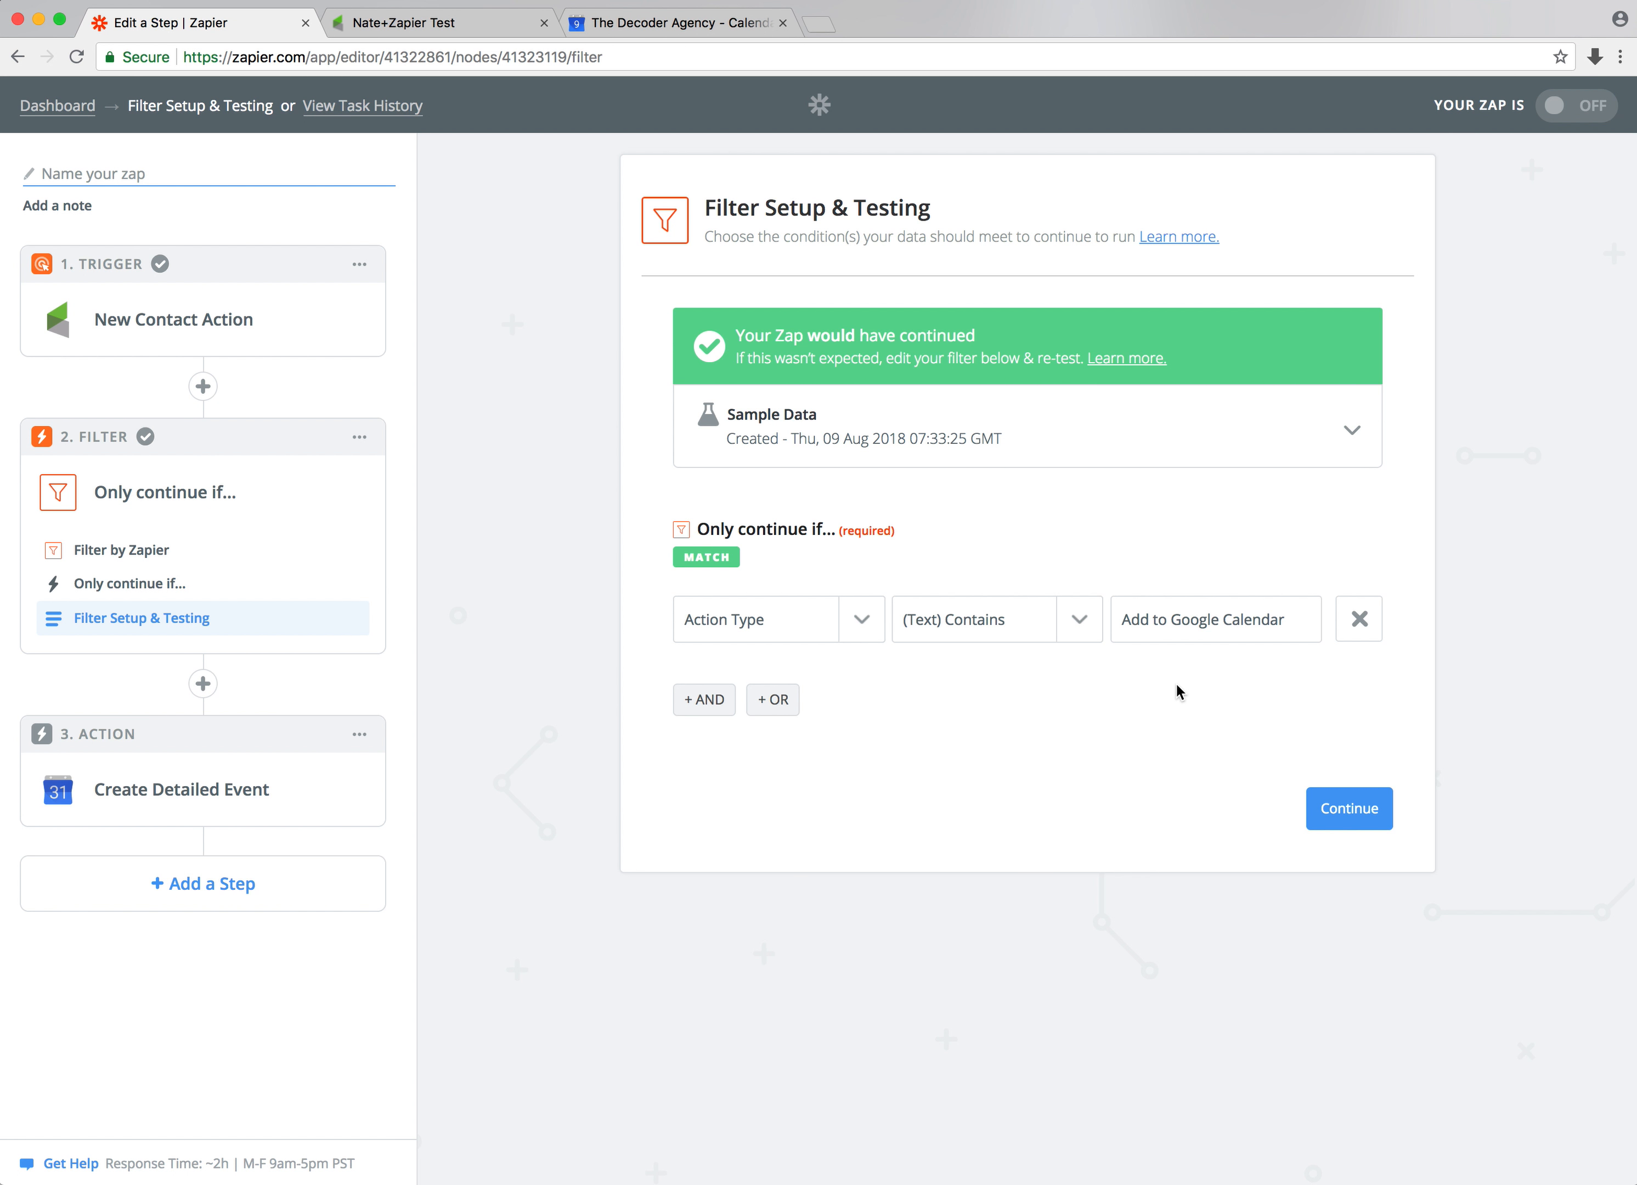
Continue past the filter and try to switch the zap on
click(1330, 795)
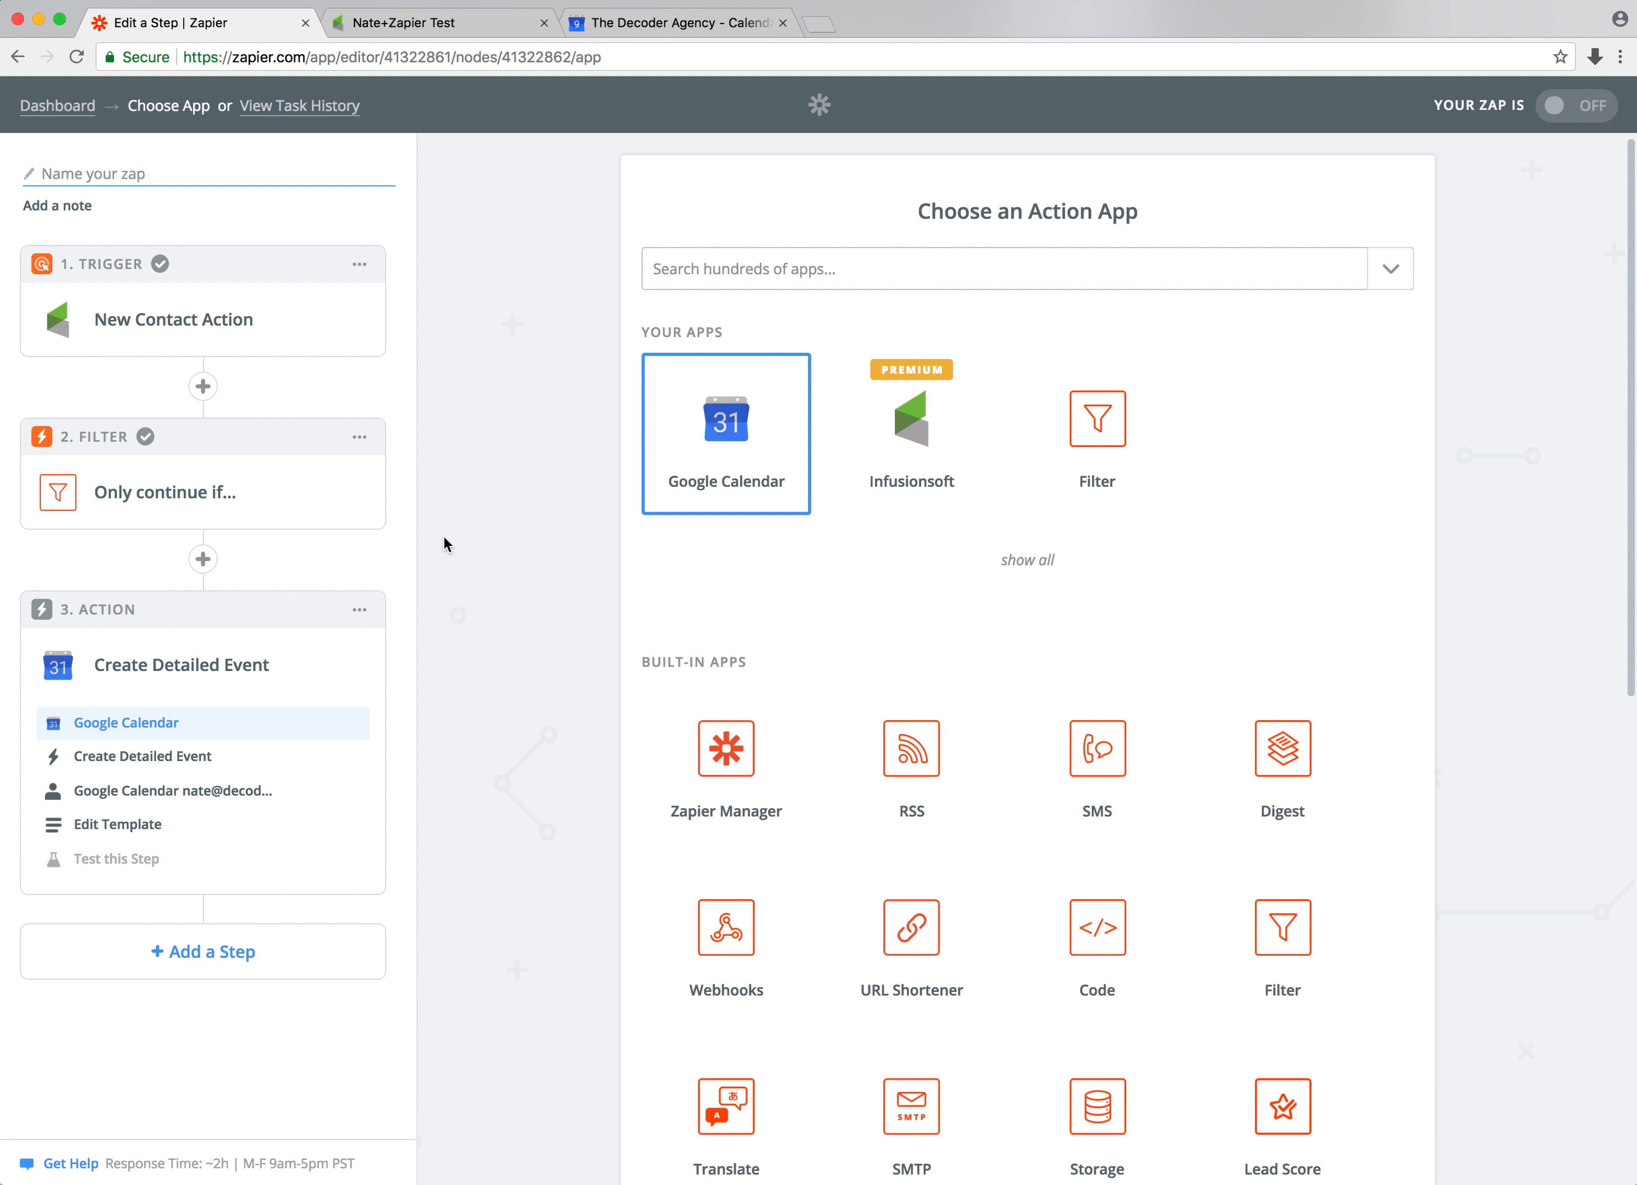
click(1579, 110)
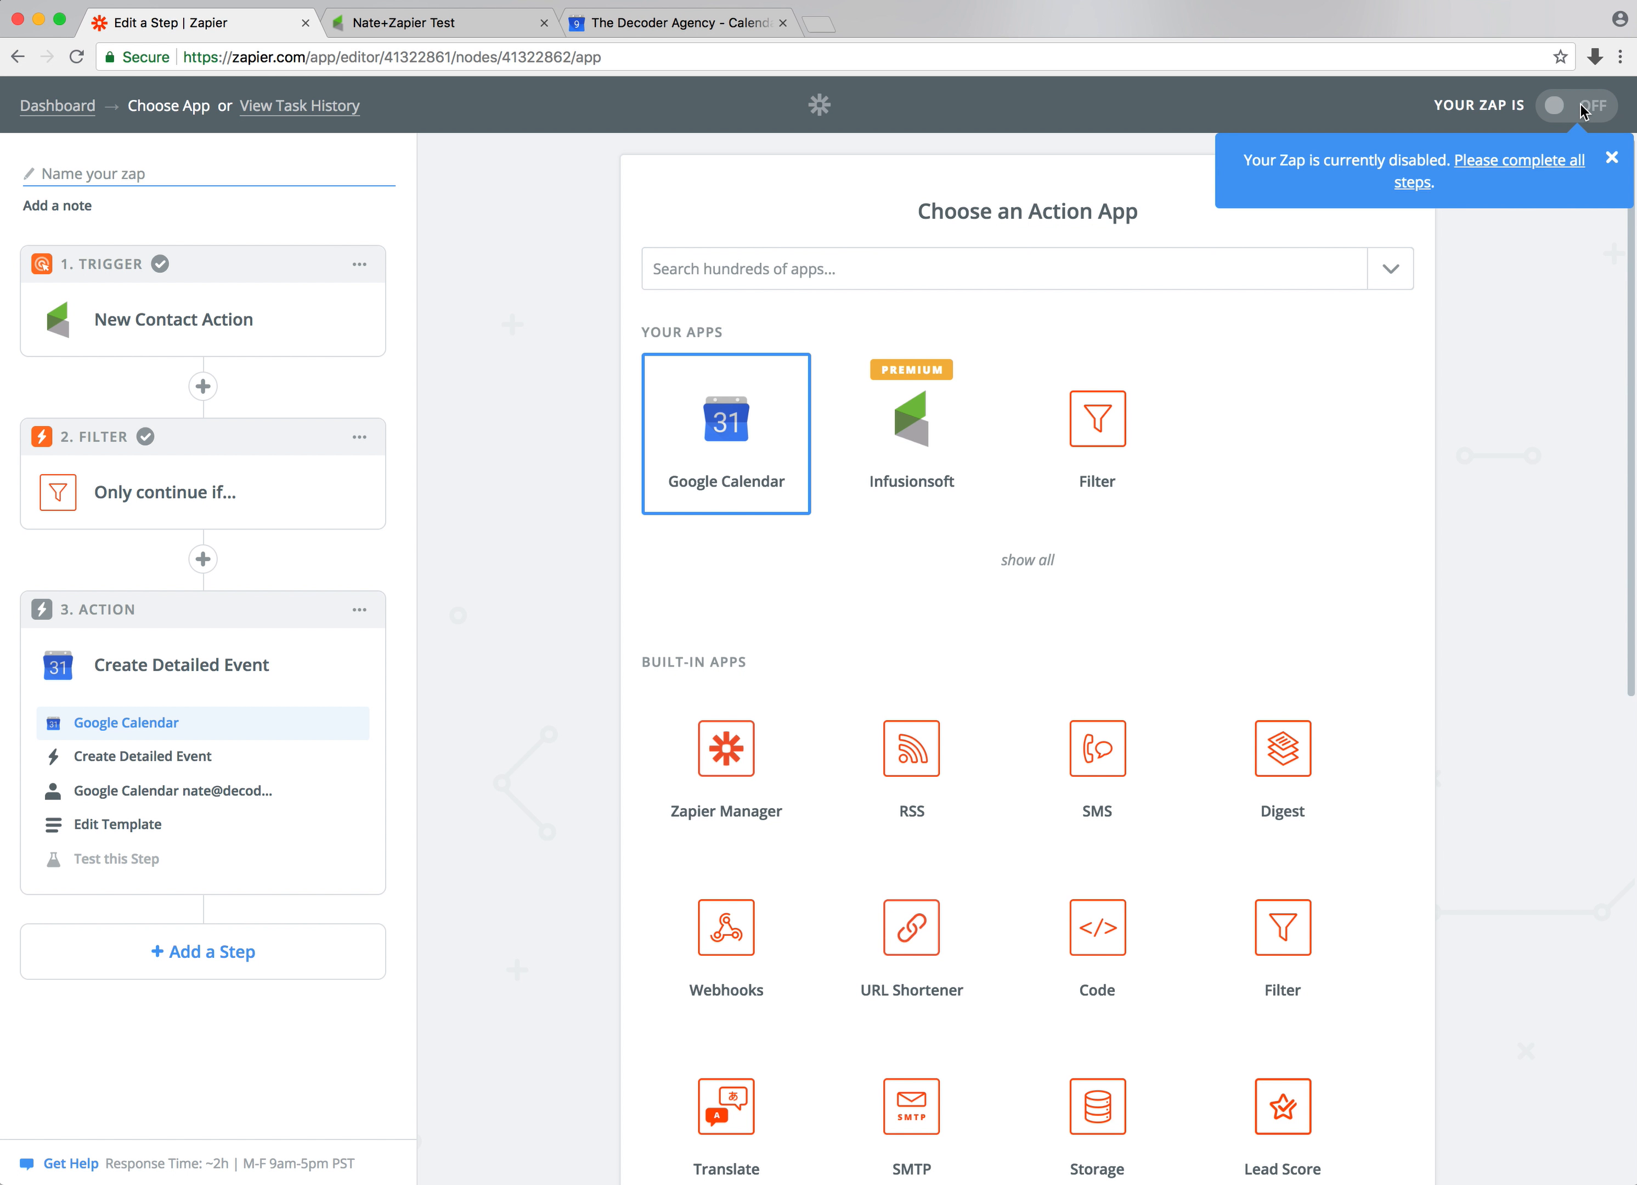
click(1613, 161)
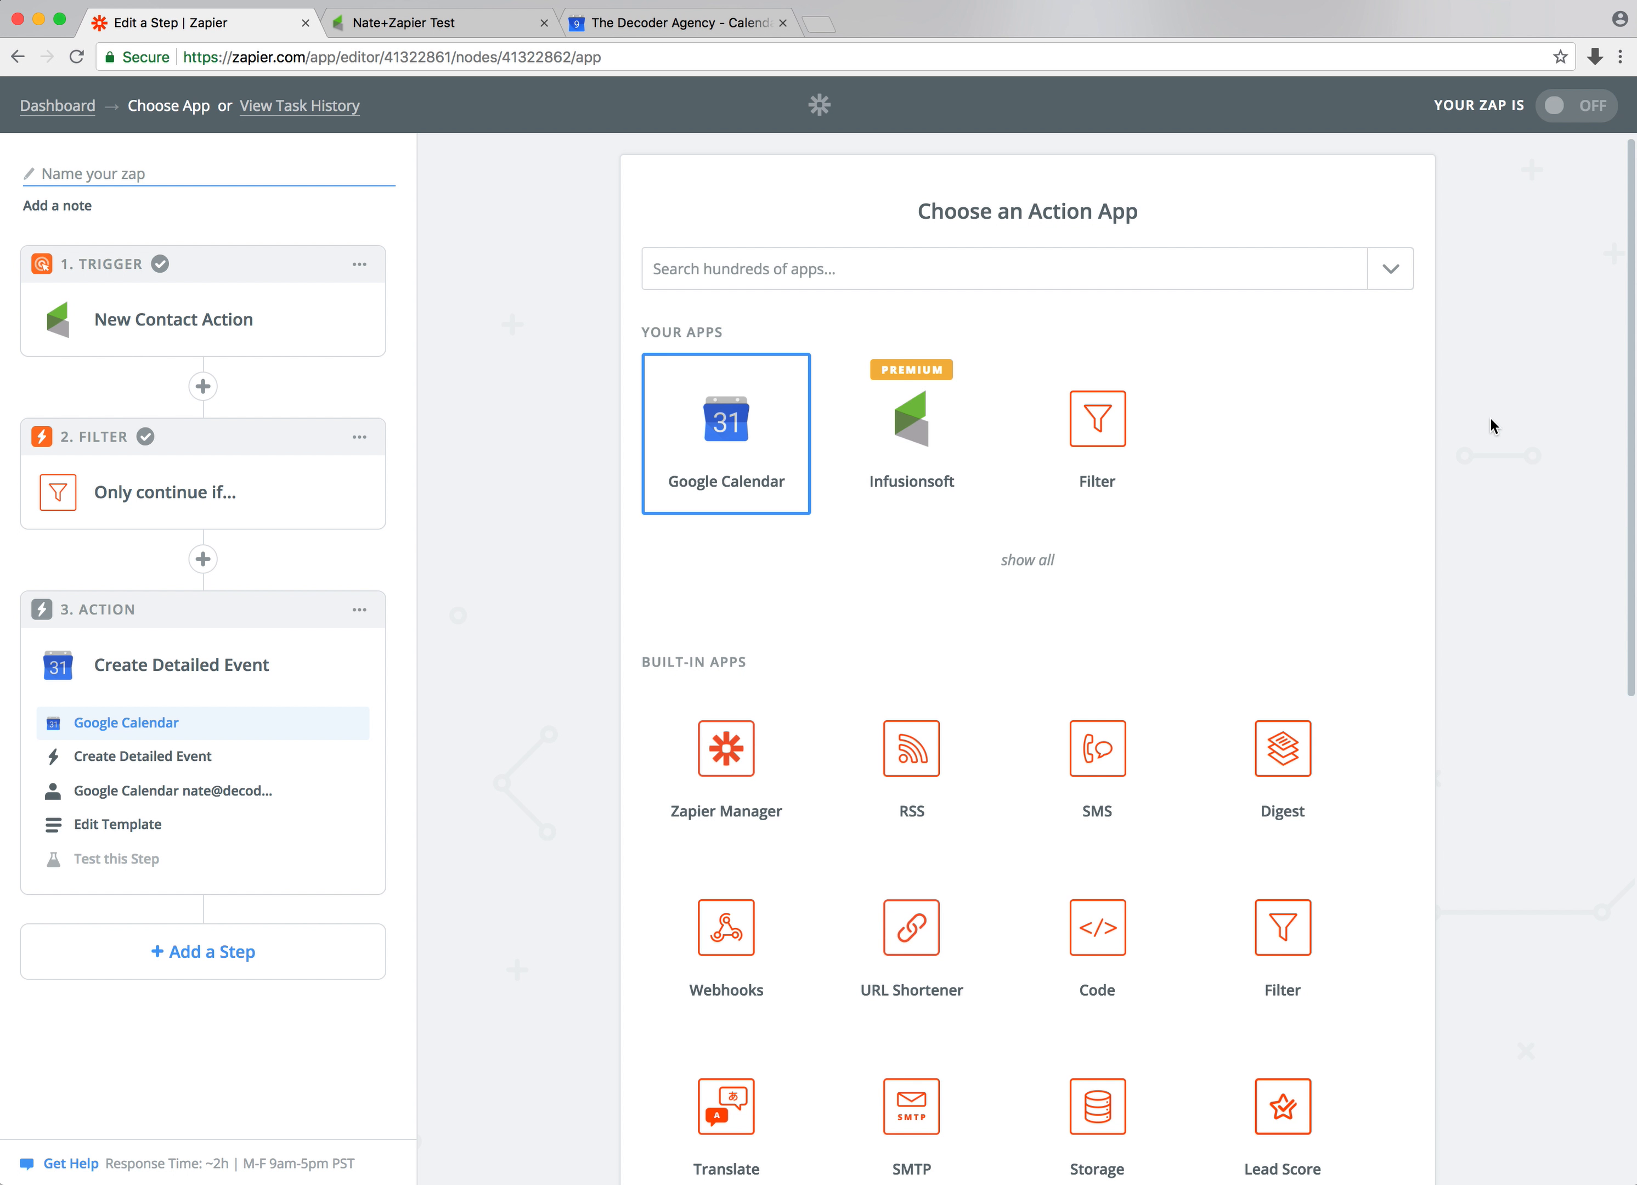